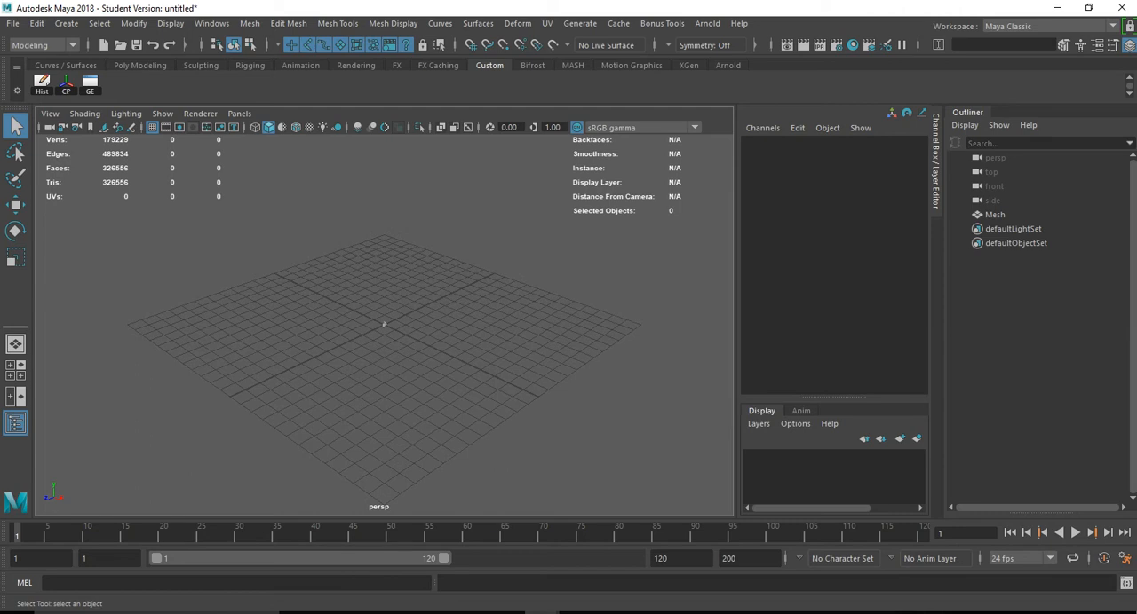
# - Select the tiny scanned mesh at the grid's centre and scale it up uniformly to about 59.12
pyautogui.click(384, 324)
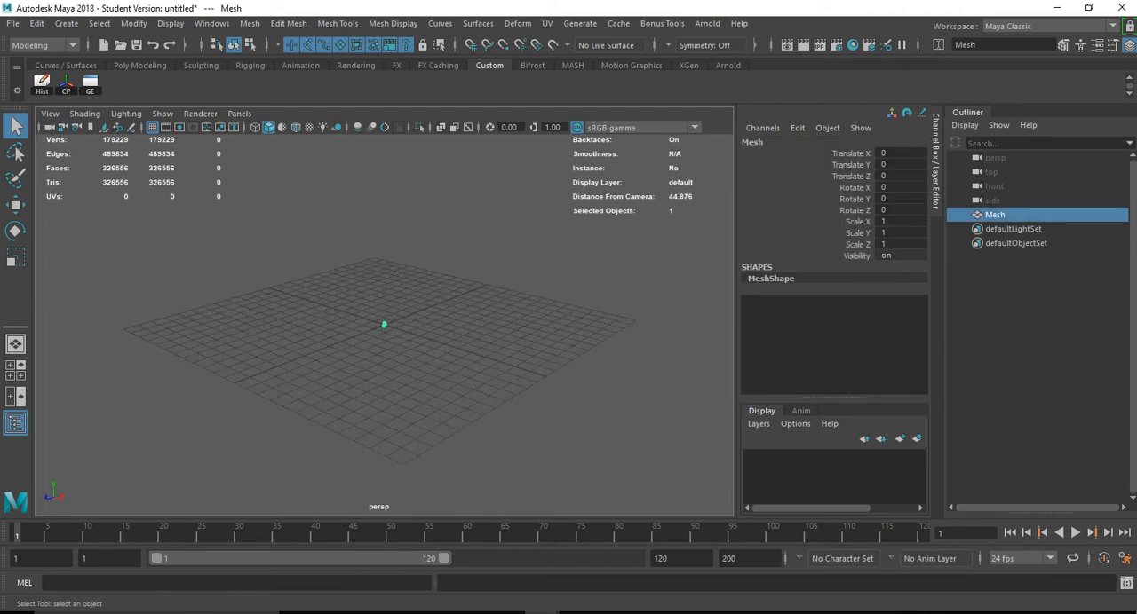
pyautogui.press('r')
pyautogui.moveTo(384, 325); pyautogui.dragTo(471, 360)
pyautogui.click(604, 355)
pyautogui.click(444, 347)
# - Rotate the head upright to about -101.8, 0.7, -6.1 and move it to about X 2.56, Y 5.70 so the base sits on the grid
pyautogui.press('e')
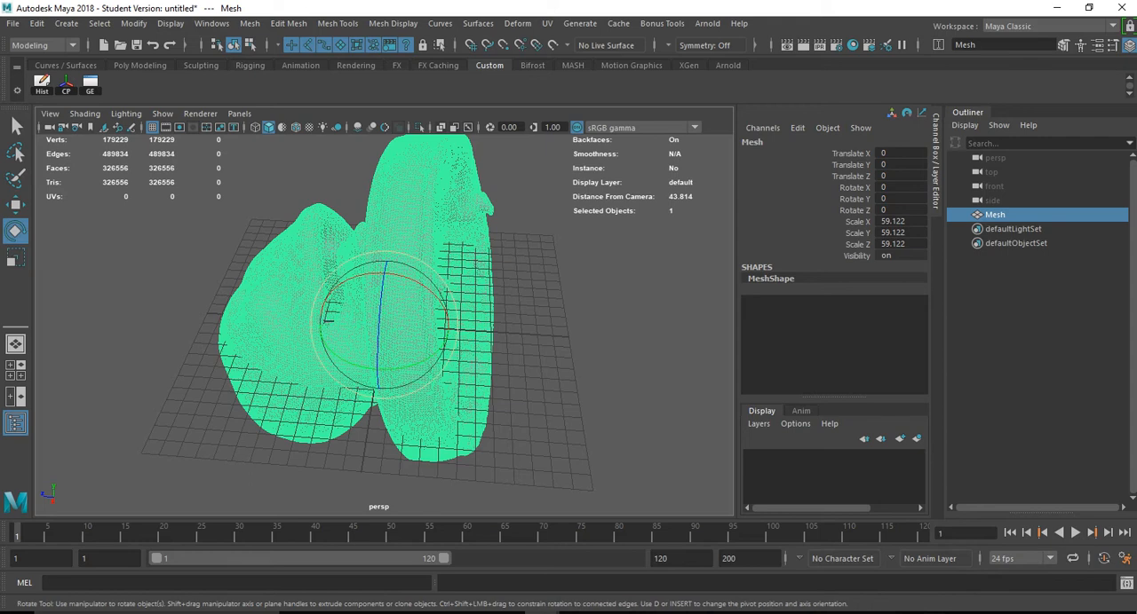
pyautogui.moveTo(404, 278); pyautogui.dragTo(446, 337)
pyautogui.keyDown('alt'); pyautogui.moveTo(573, 350); pyautogui.dragTo(464, 226); pyautogui.keyUp('alt')
pyautogui.press('w')
pyautogui.press('space')
pyautogui.press('e')
pyautogui.press('w')
pyautogui.keyDown('alt'); pyautogui.moveTo(456, 210); pyautogui.dragTo(445, 301, button='middle'); pyautogui.keyUp('alt')
pyautogui.press('space')
pyautogui.moveTo(445, 301); pyautogui.dragTo(445, 267)
pyautogui.keyDown('alt'); pyautogui.moveTo(444, 266); pyautogui.dragTo(423, 312); pyautogui.keyUp('alt')
# - Turn on textured shading, check how the head and base sit on the grid, and reselect the mesh
pyautogui.press('6')
pyautogui.scroll(-4, 422, 312)
pyautogui.click(497, 266)
pyautogui.keyDown('alt'); pyautogui.moveTo(497, 267); pyautogui.dragTo(537, 322); pyautogui.keyUp('alt')
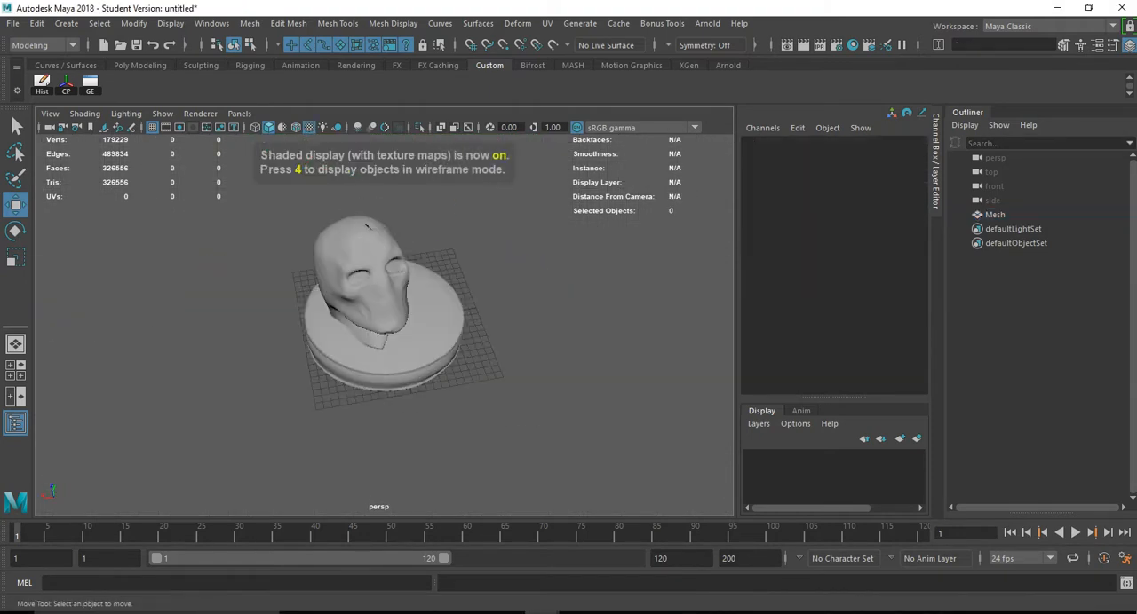
pyautogui.keyDown('alt'); pyautogui.moveTo(367, 226); pyautogui.dragTo(345, 176); pyautogui.keyUp('alt')
pyautogui.scroll(5, 356, 160)
pyautogui.keyDown('alt'); pyautogui.moveTo(367, 136); pyautogui.dragTo(376, 157, button='middle'); pyautogui.keyUp('alt')
pyautogui.keyDown('alt'); pyautogui.moveTo(375, 156); pyautogui.dragTo(373, 111); pyautogui.keyUp('alt')
pyautogui.click(362, 195)
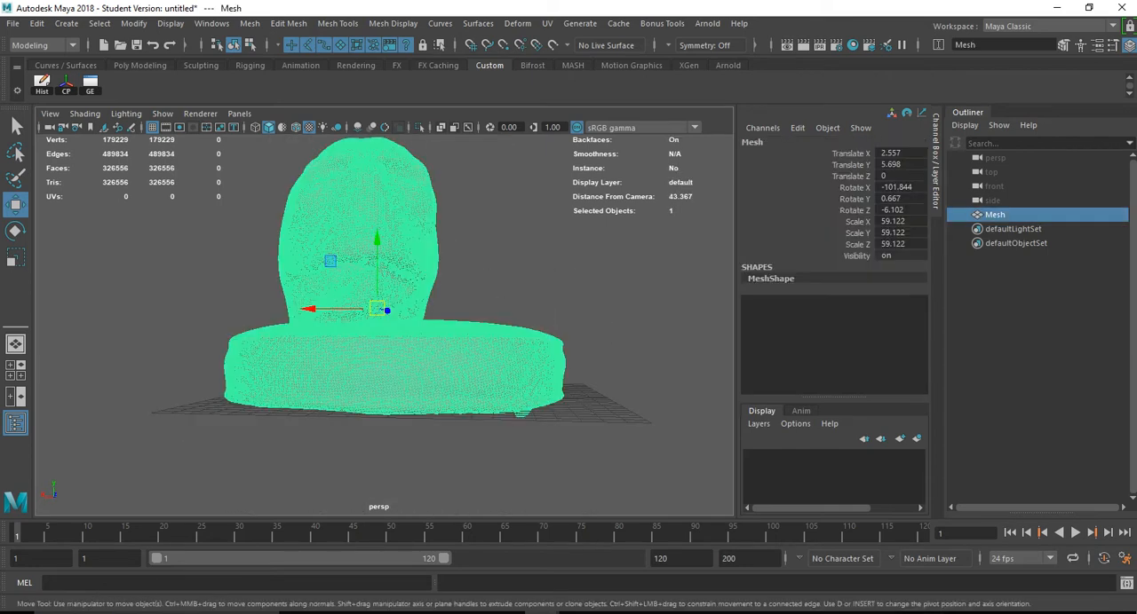
pyautogui.click(12, 23)
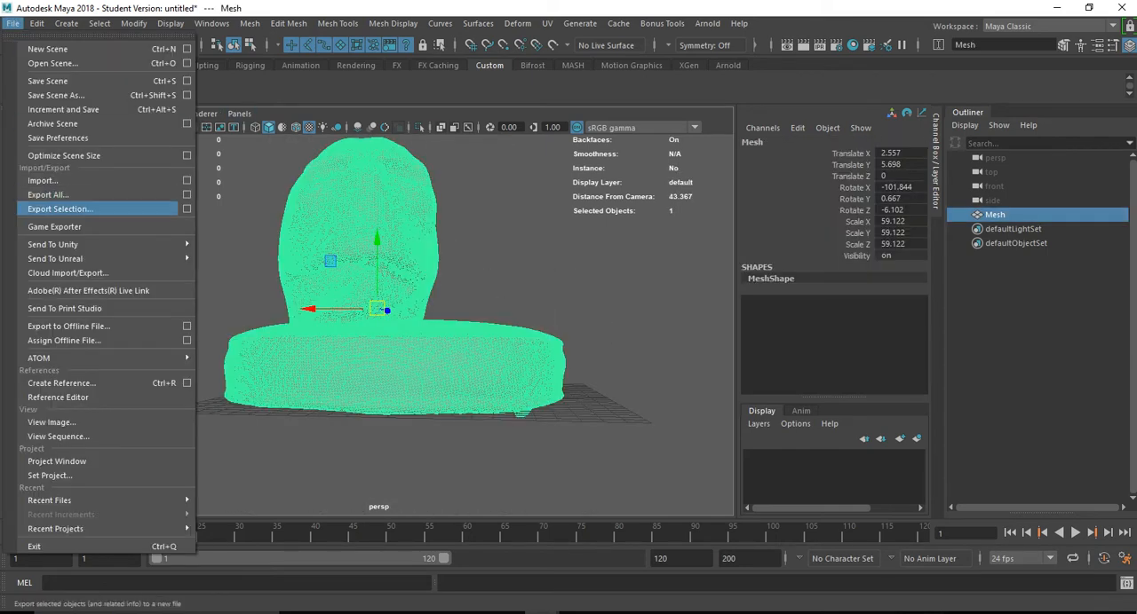
pyautogui.click(59, 209)
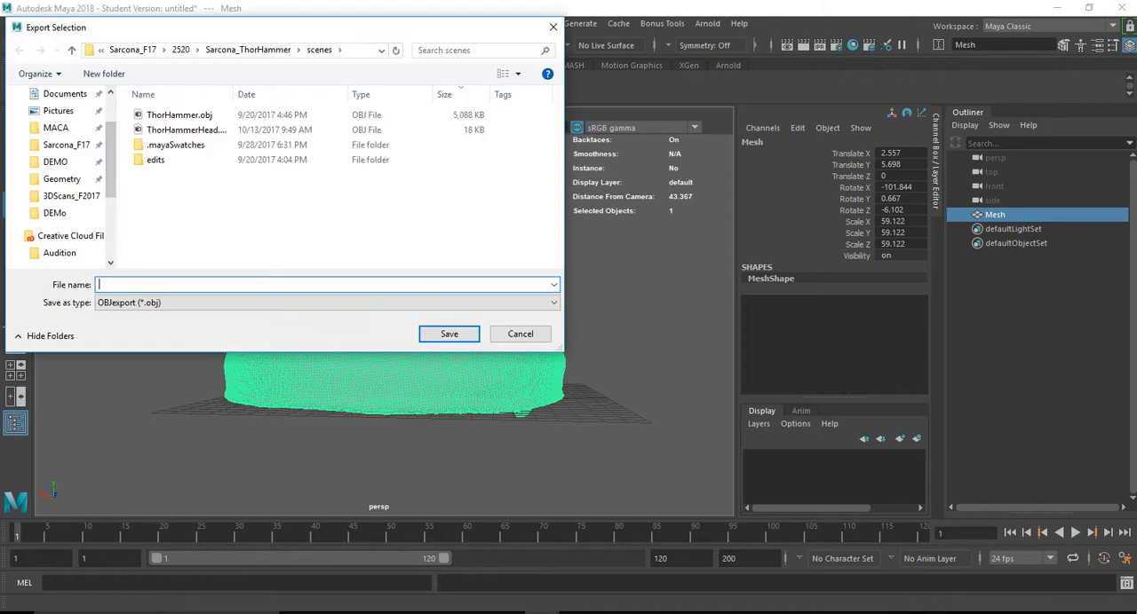
pyautogui.press('Escape')
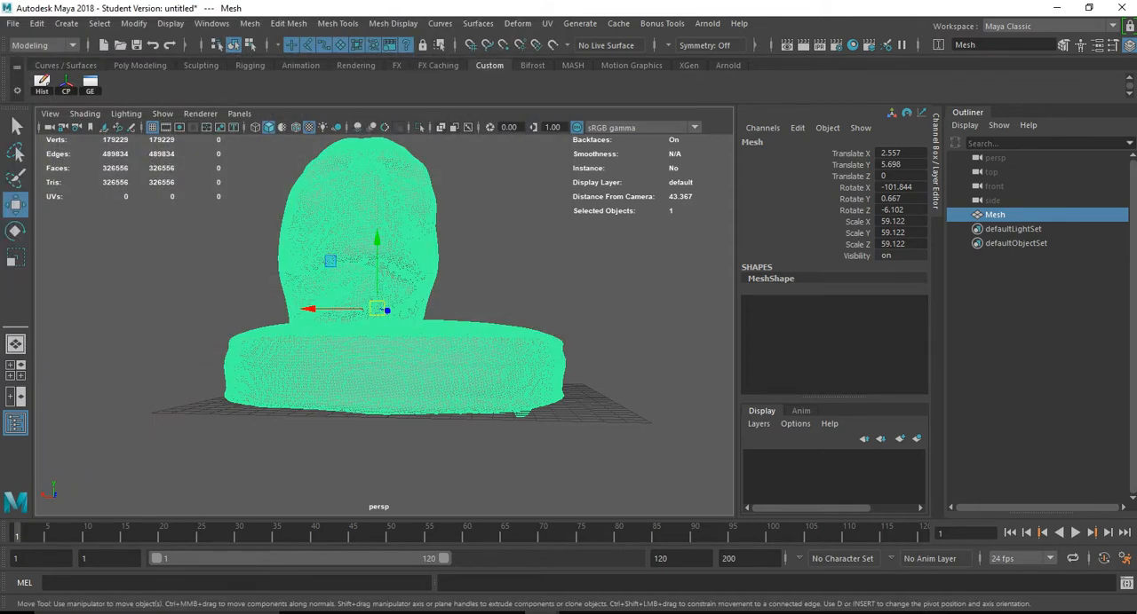
# - Check in ZBrush which file formats its 3D mesh import accepts, and return to Maya
pyautogui.hotkey('alt', 'Tab')
pyautogui.hotkey('alt', 'Tab')
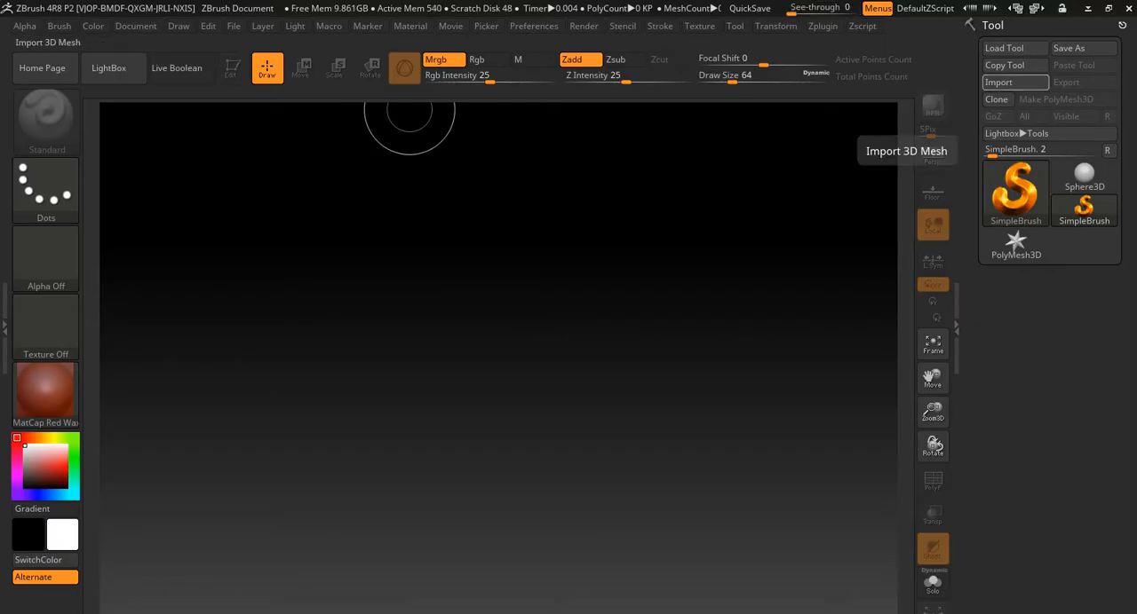
pyautogui.click(1003, 82)
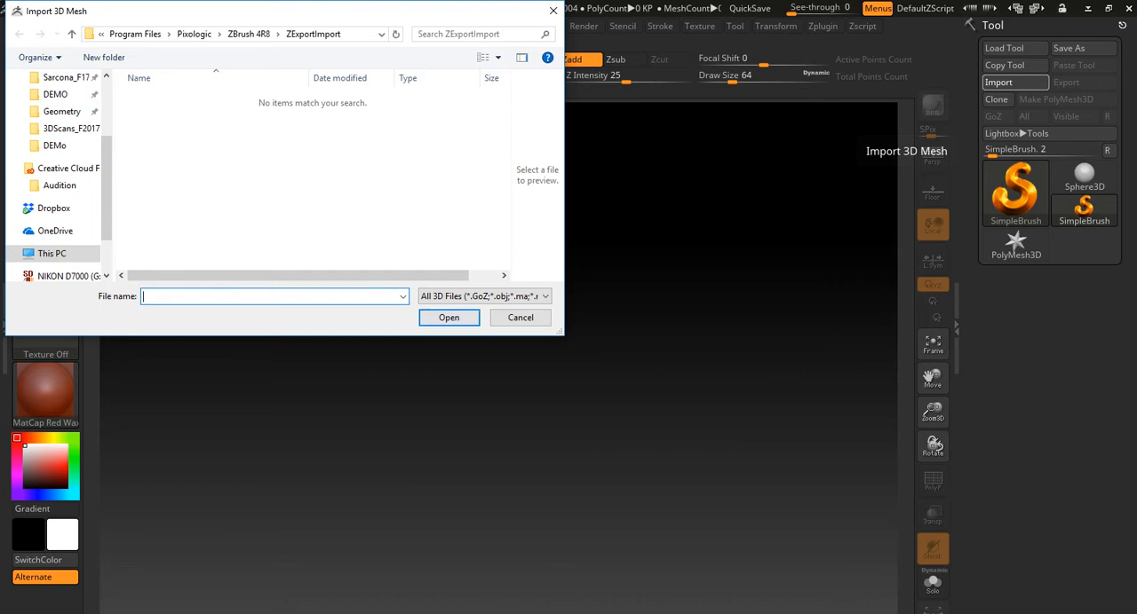
pyautogui.click(484, 297)
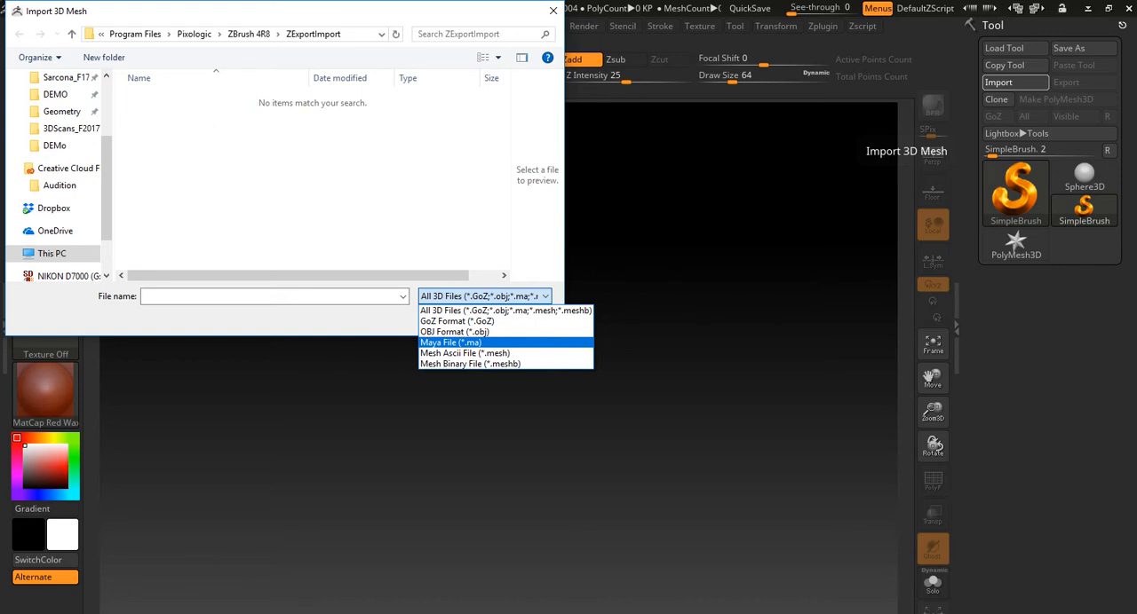
pyautogui.hotkey('alt', 'Tab')
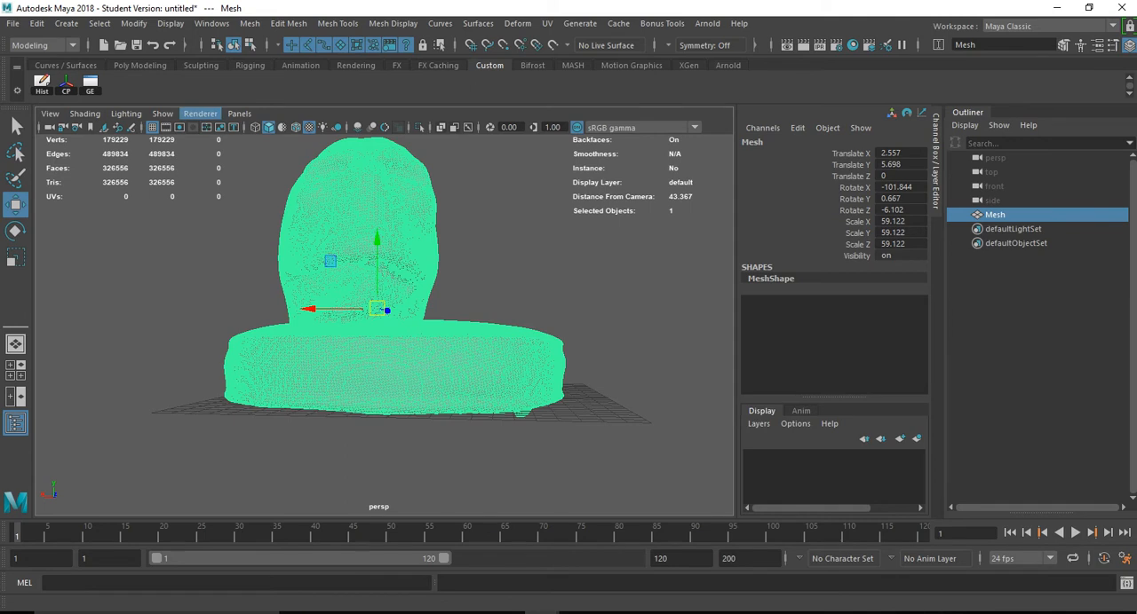
pyautogui.click(13, 23)
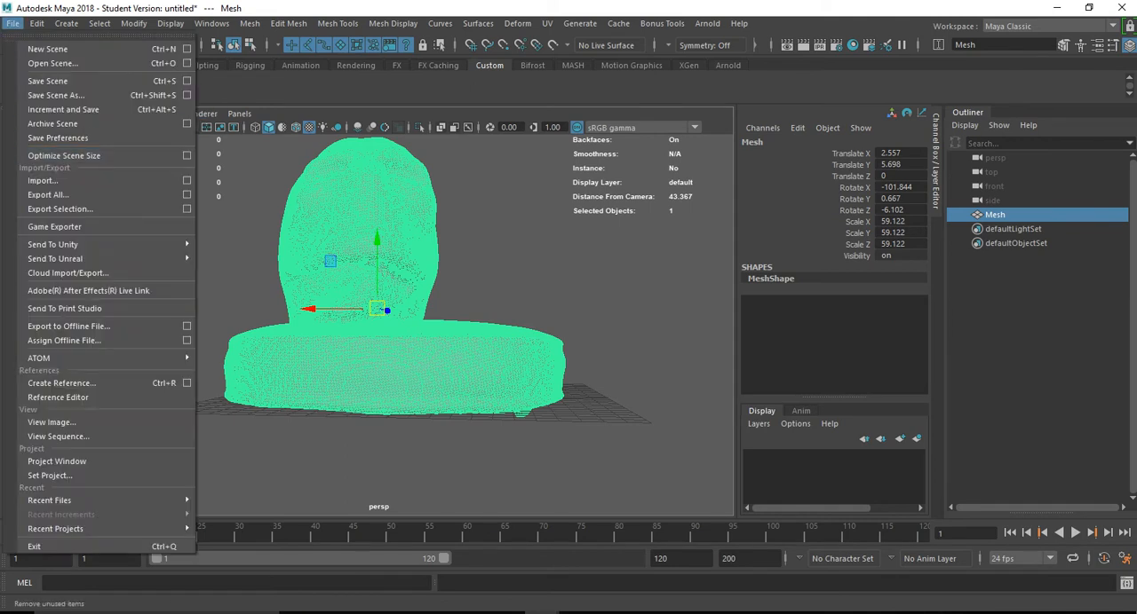
pyautogui.click(60, 208)
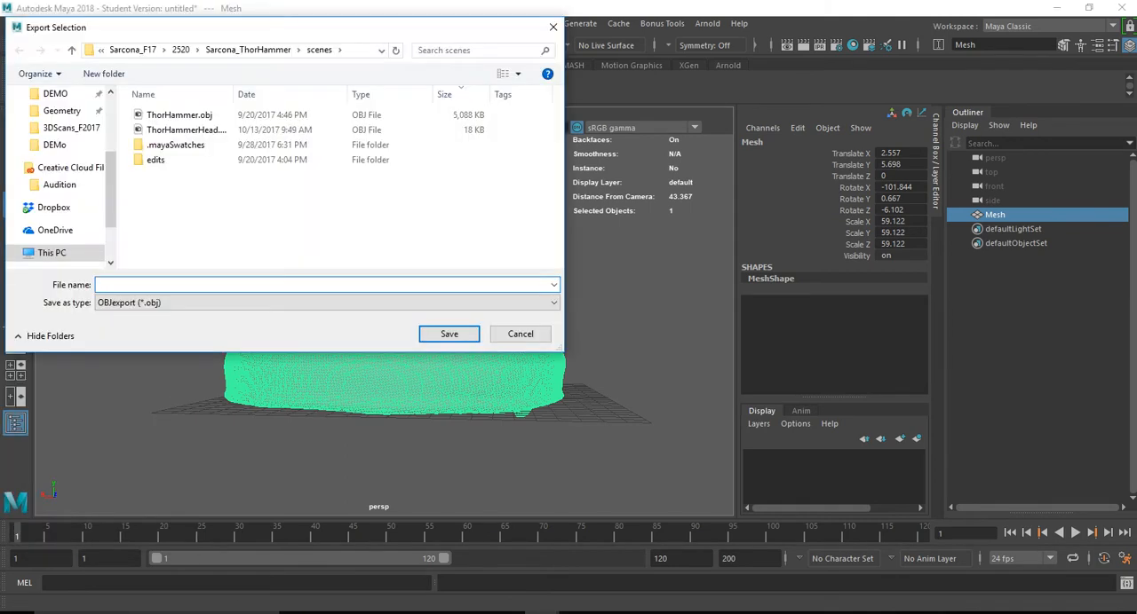
pyautogui.press('Escape')
# - Create a new Maya project named with the owner's surname followed by "_Zbrush3DScan", keeping the default location and folder names
pyautogui.click(13, 23)
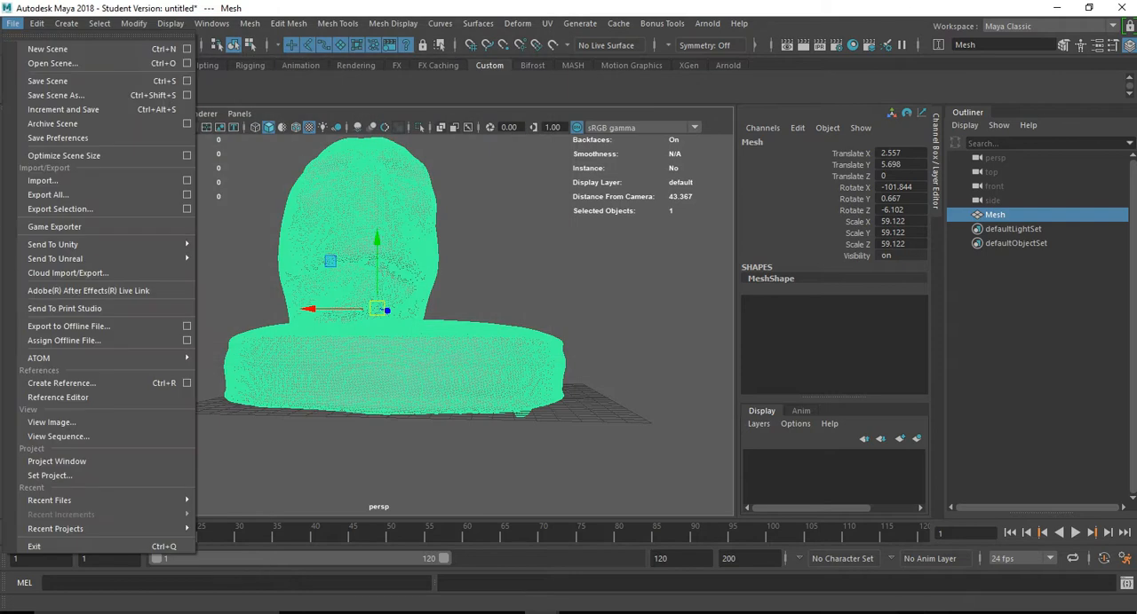
pyautogui.click(57, 461)
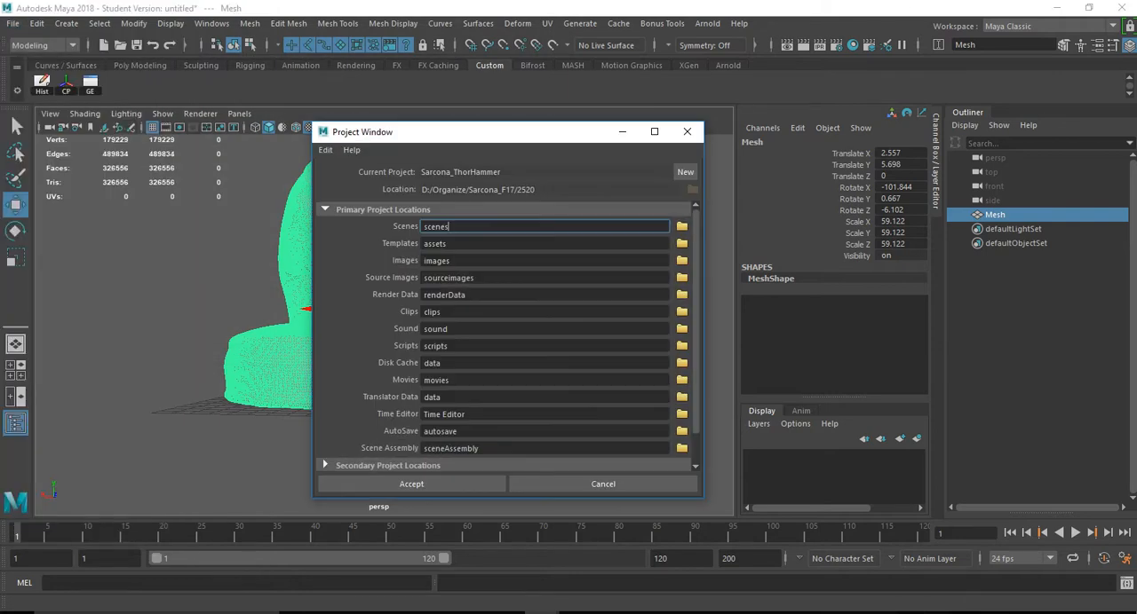
pyautogui.click(685, 171)
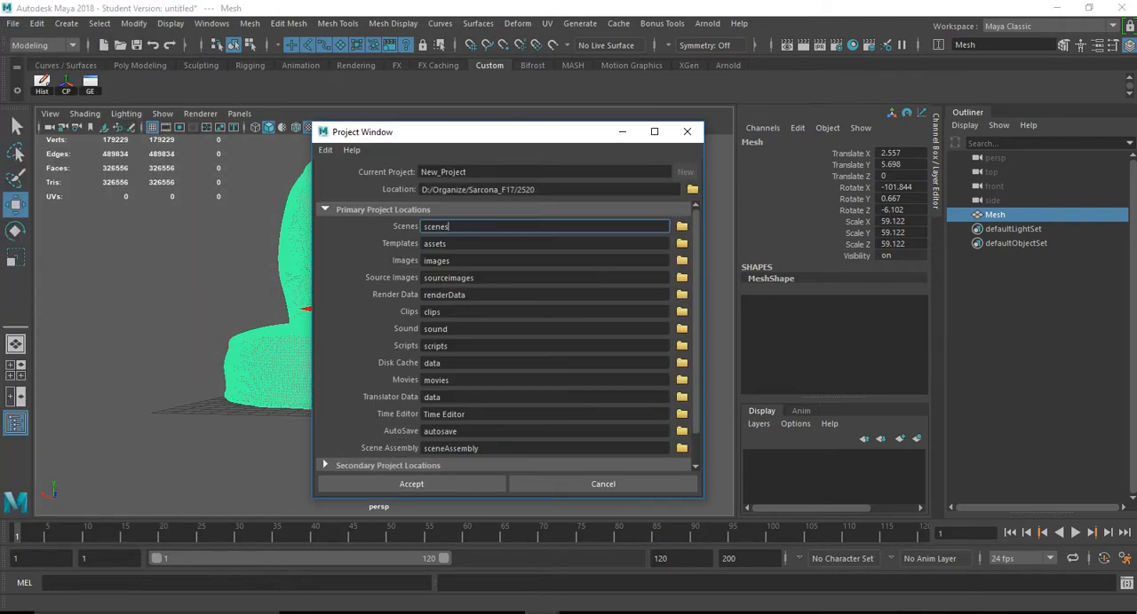
pyautogui.doubleClick(443, 173)
pyautogui.write('Zbrush3DScan')
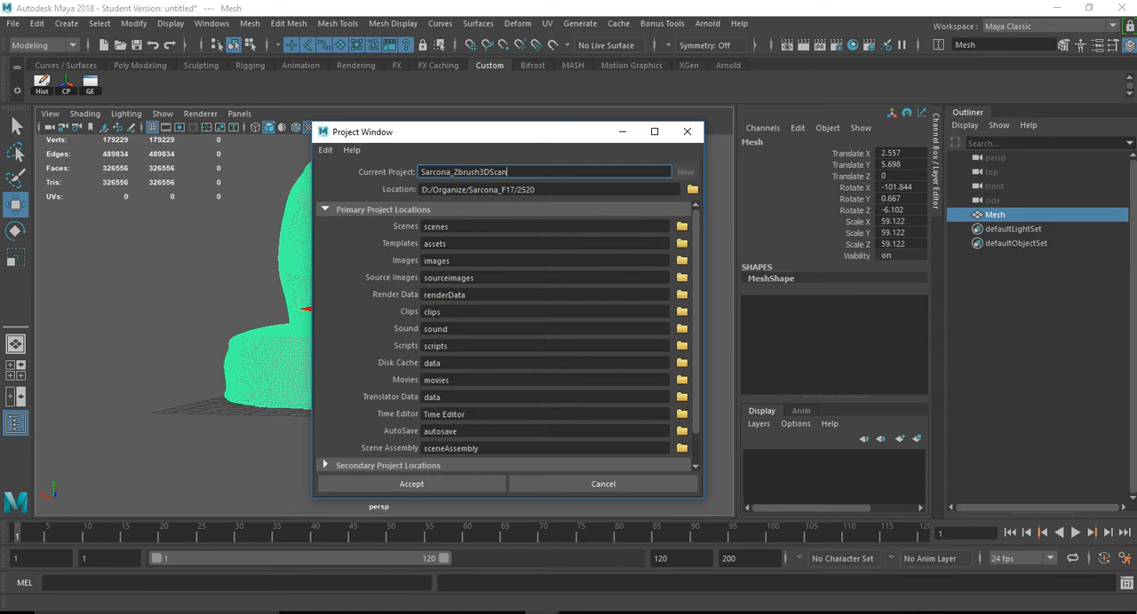
pyautogui.press('Tab')
pyautogui.click(412, 484)
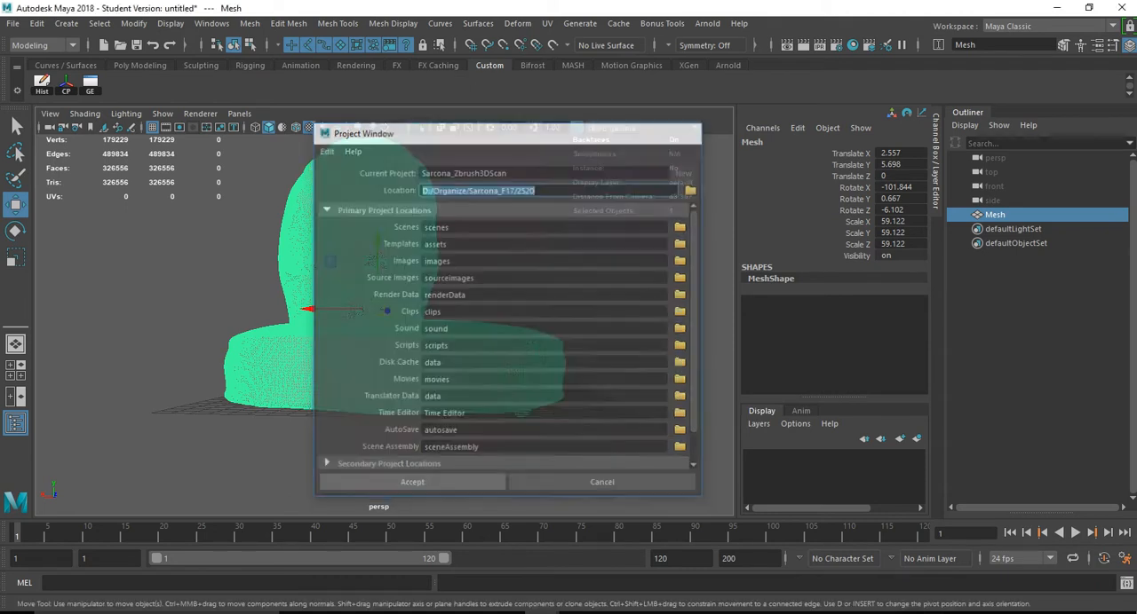
# - Export the selected mesh as Head.obj into the new project's scenes folder
pyautogui.click(13, 23)
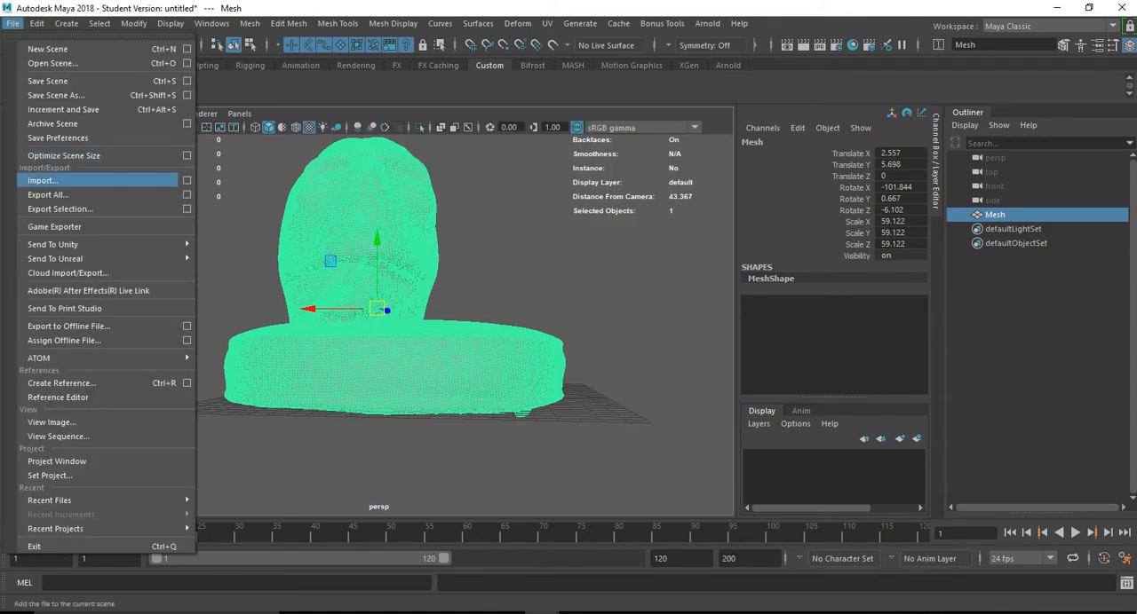
pyautogui.click(48, 194)
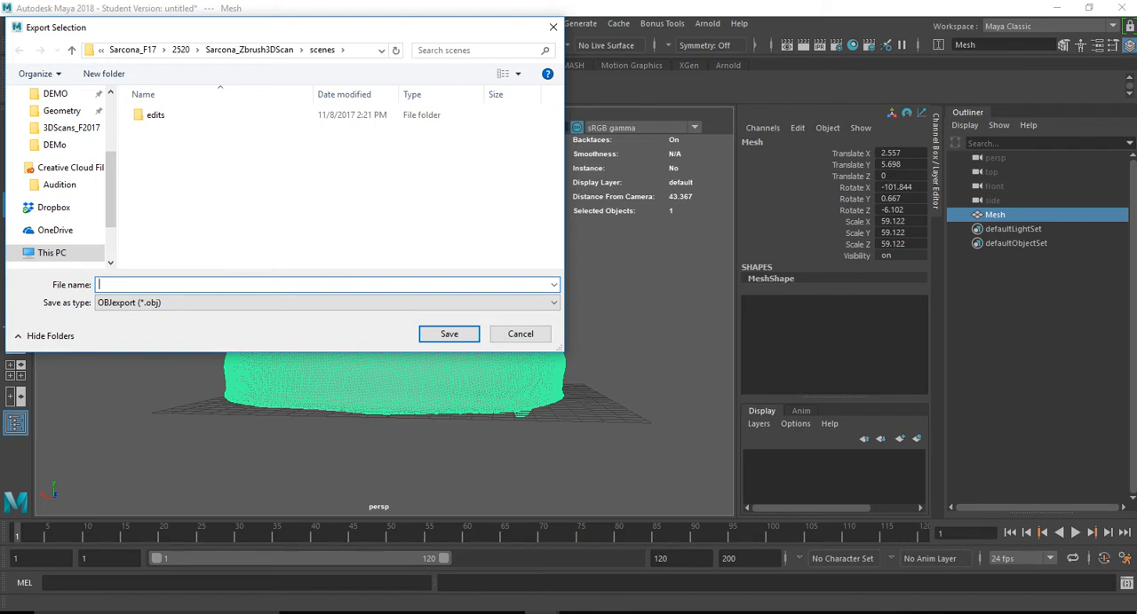
pyautogui.press('Return')
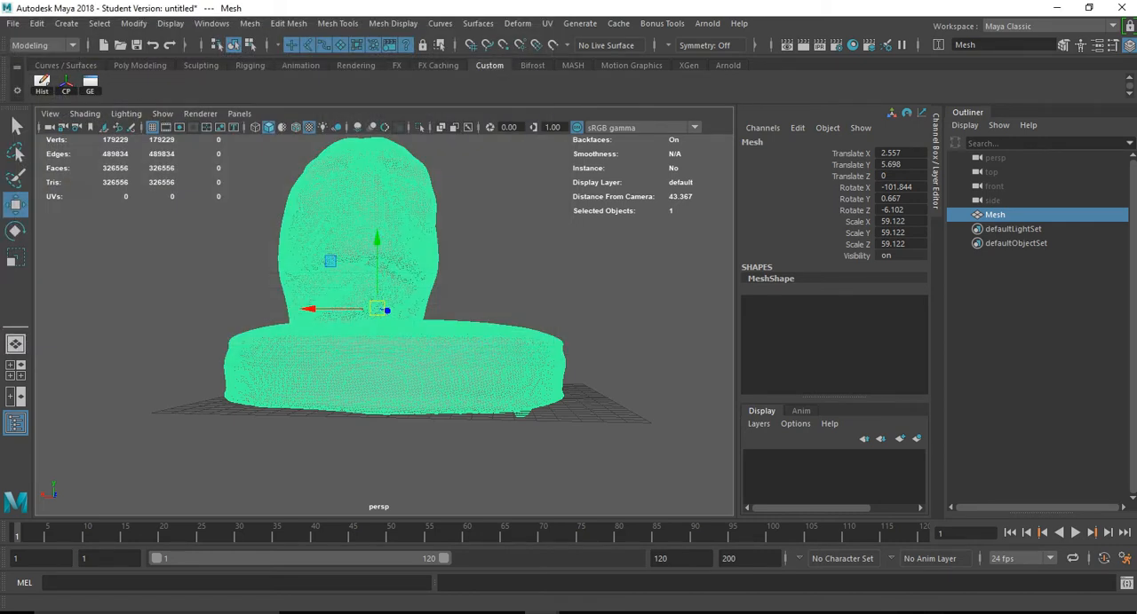
# - Switch to ZBrush and browse its open mesh import dialog to the scenes folder of the Zbrush3DScan project inside 2520
pyautogui.hotkey('alt', 'Tab')
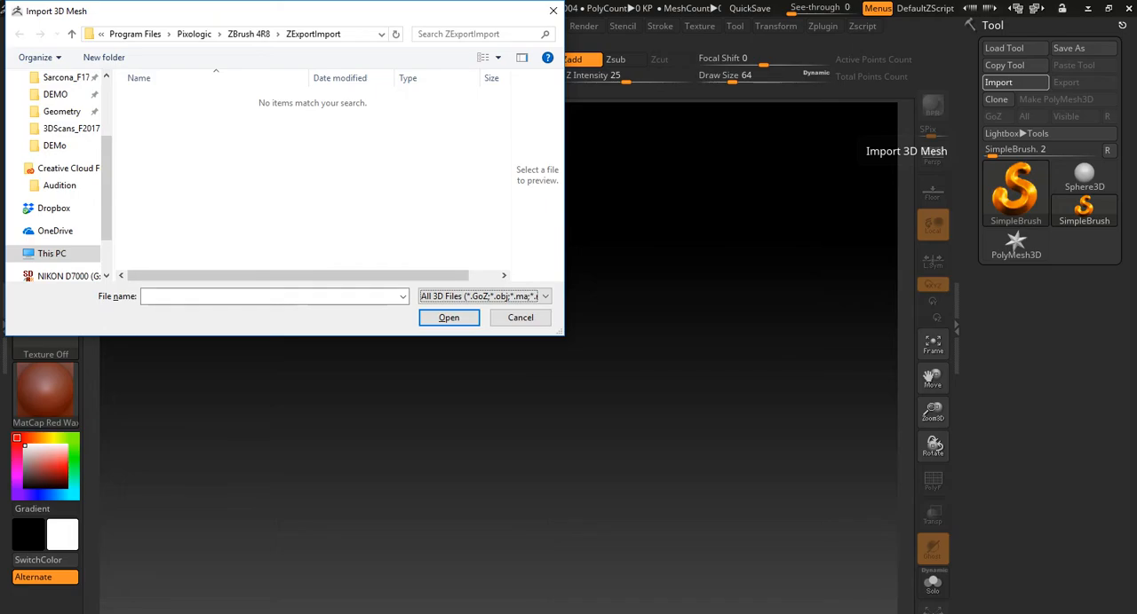
pyautogui.moveTo(107, 160); pyautogui.dragTo(107, 101)
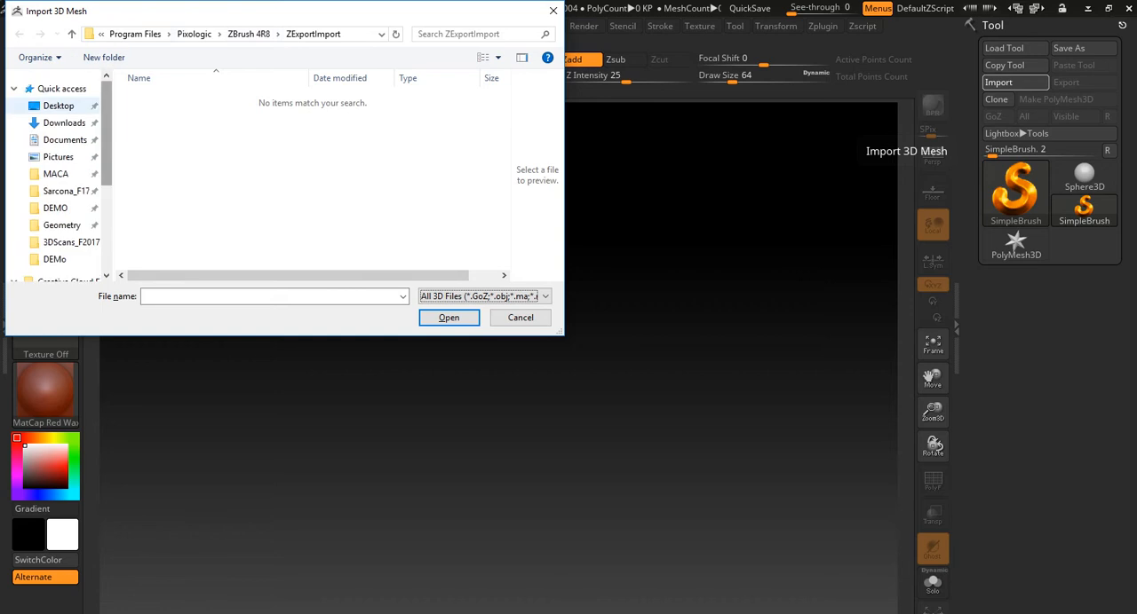
pyautogui.click(60, 107)
pyautogui.click(66, 191)
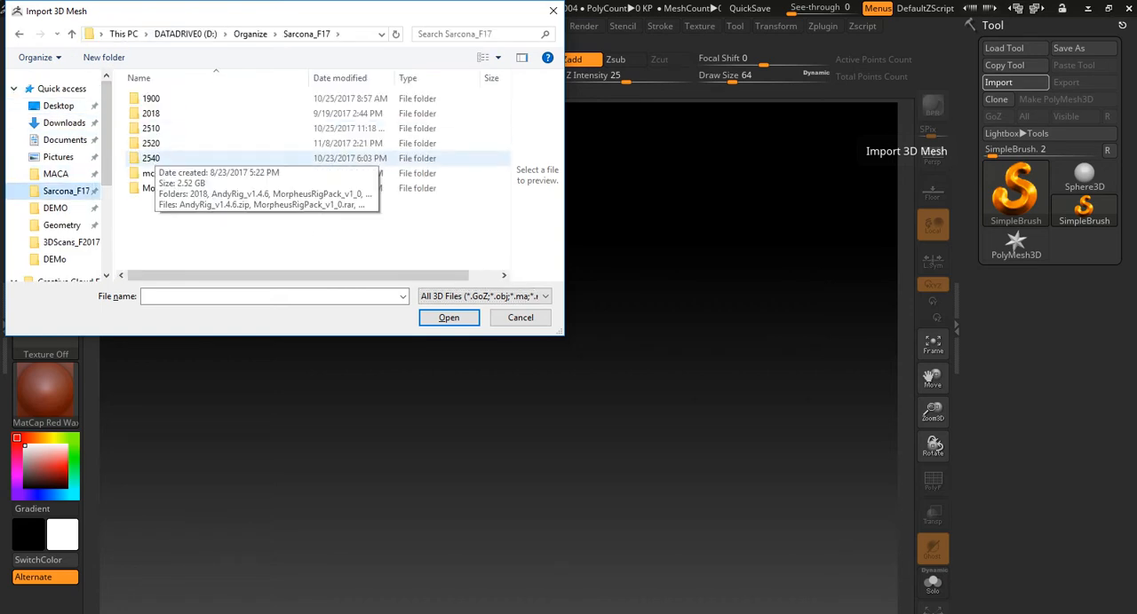
pyautogui.doubleClick(155, 144)
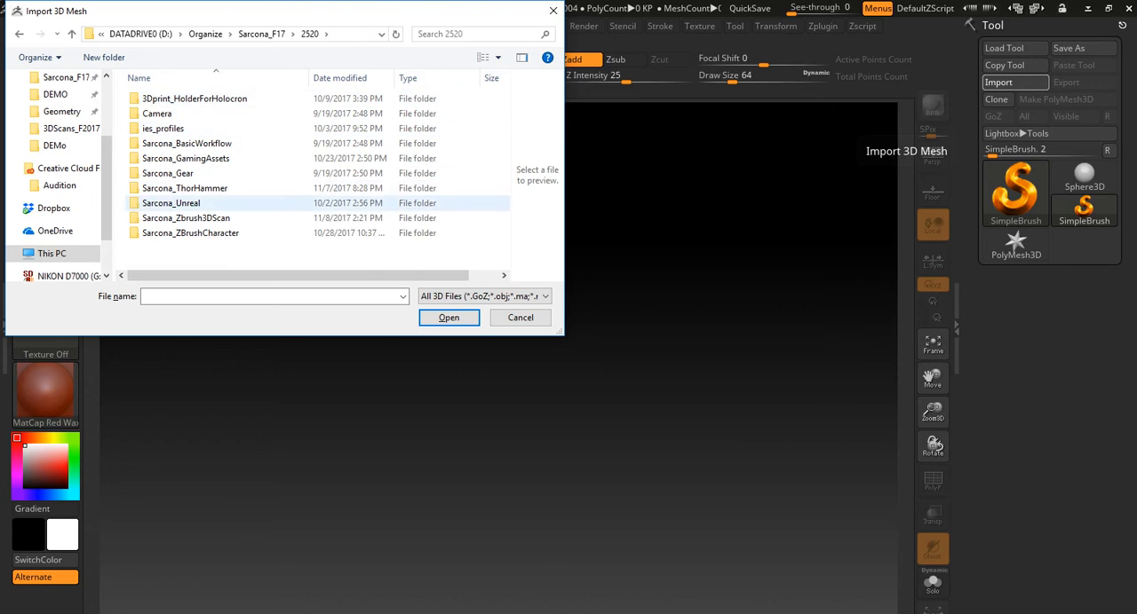
pyautogui.click(186, 219)
pyautogui.doubleClick(187, 218)
pyautogui.scroll(-1, 177, 202)
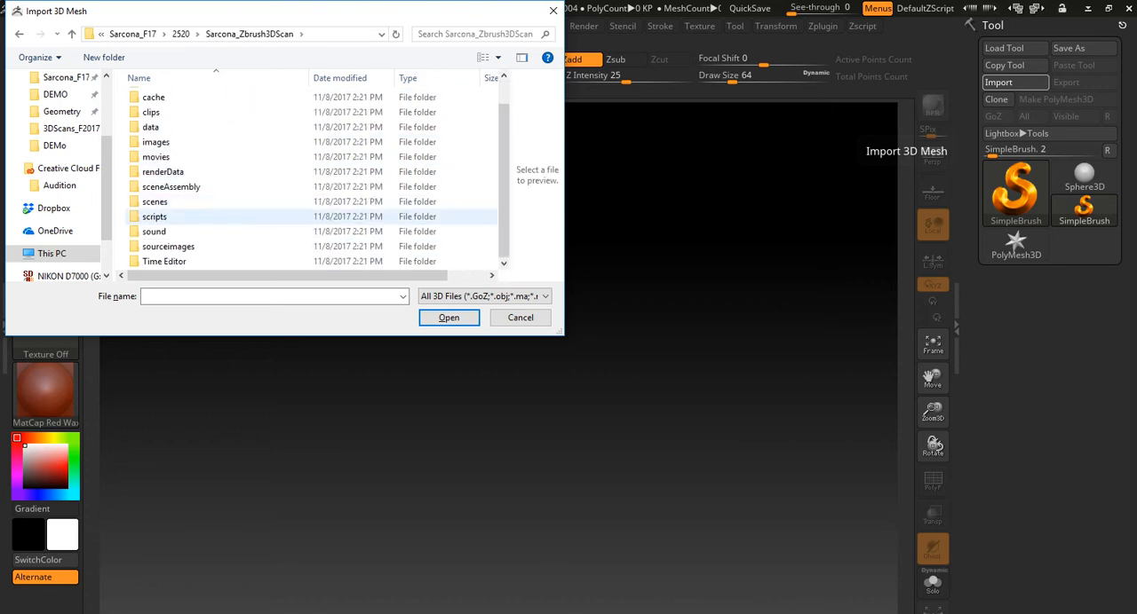
pyautogui.click(154, 202)
pyautogui.doubleClick(154, 202)
# - Import Head.obj into ZBrush and remove all of its unused vertices
pyautogui.click(238, 115)
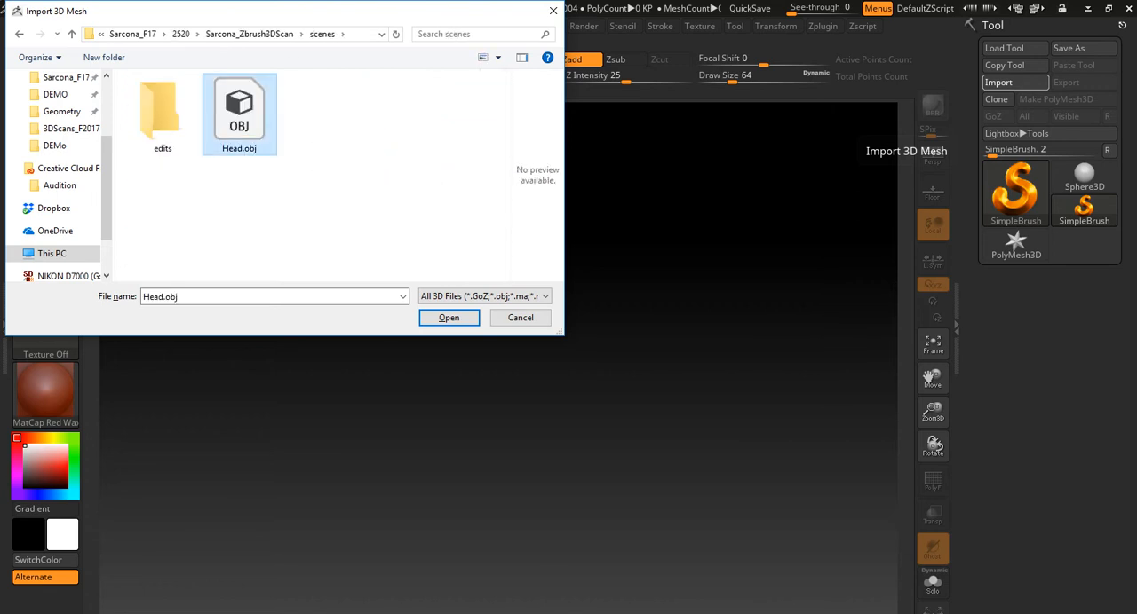
pyautogui.press('Return')
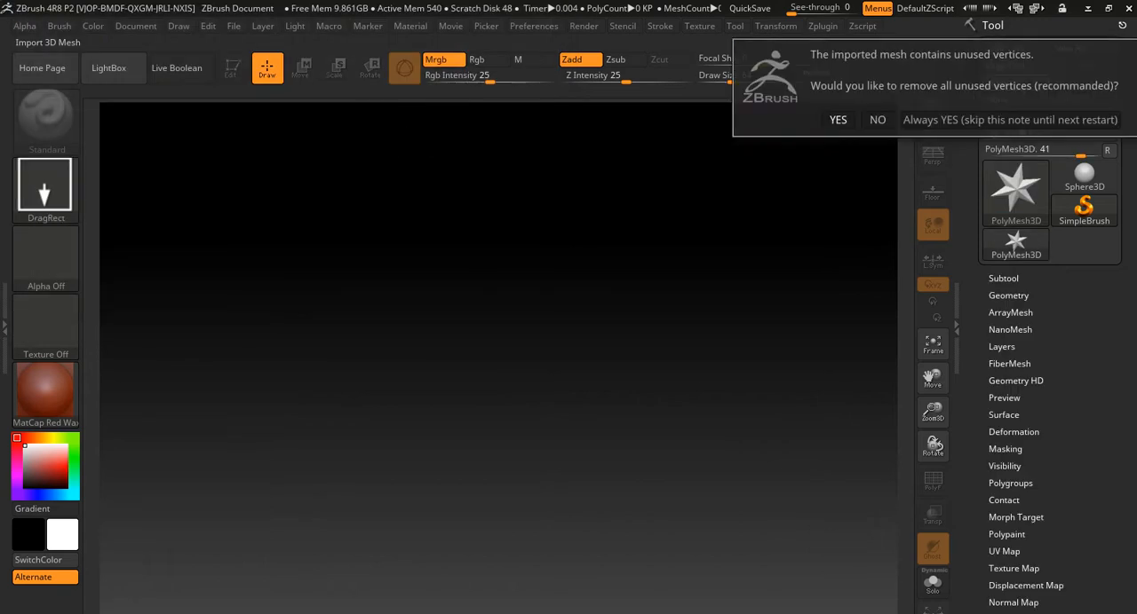
pyautogui.click(837, 119)
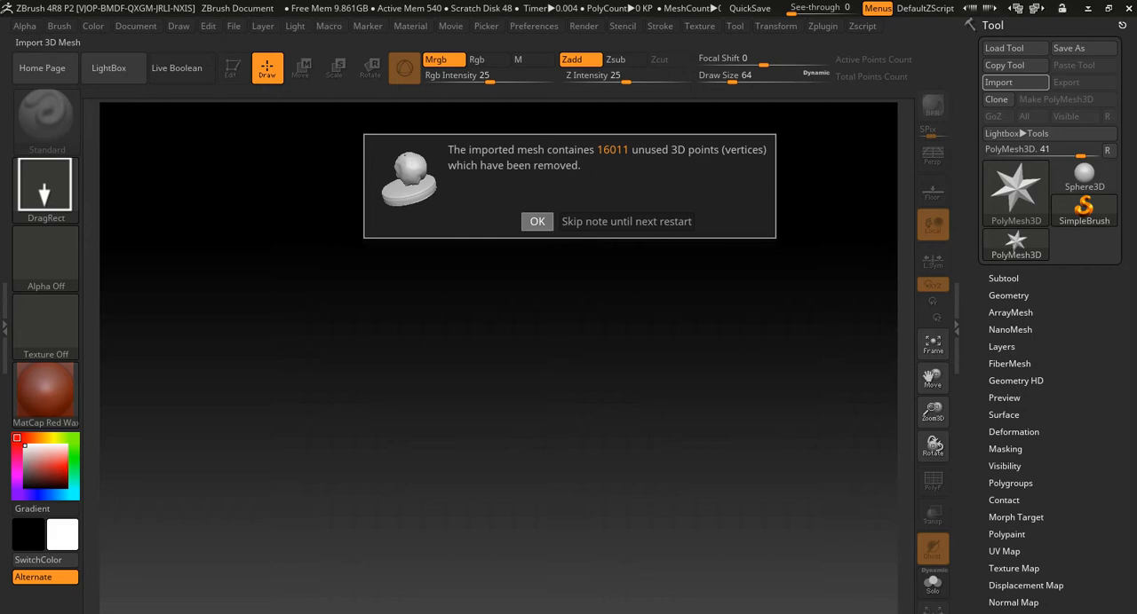
pyautogui.click(536, 221)
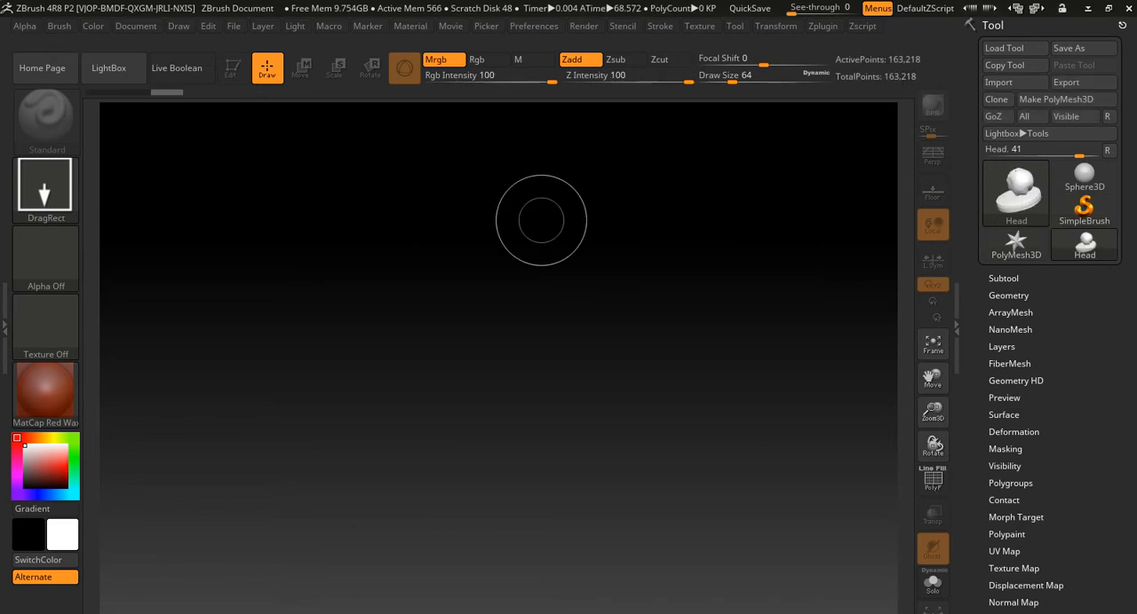
# - Draw the Head mesh on the canvas, enter Edit mode and frame it in the view
pyautogui.moveTo(435, 395)
pyautogui.mouseDown()
pyautogui.moveTo(465, 440)
pyautogui.moveTo(444, 501)
pyautogui.mouseUp()
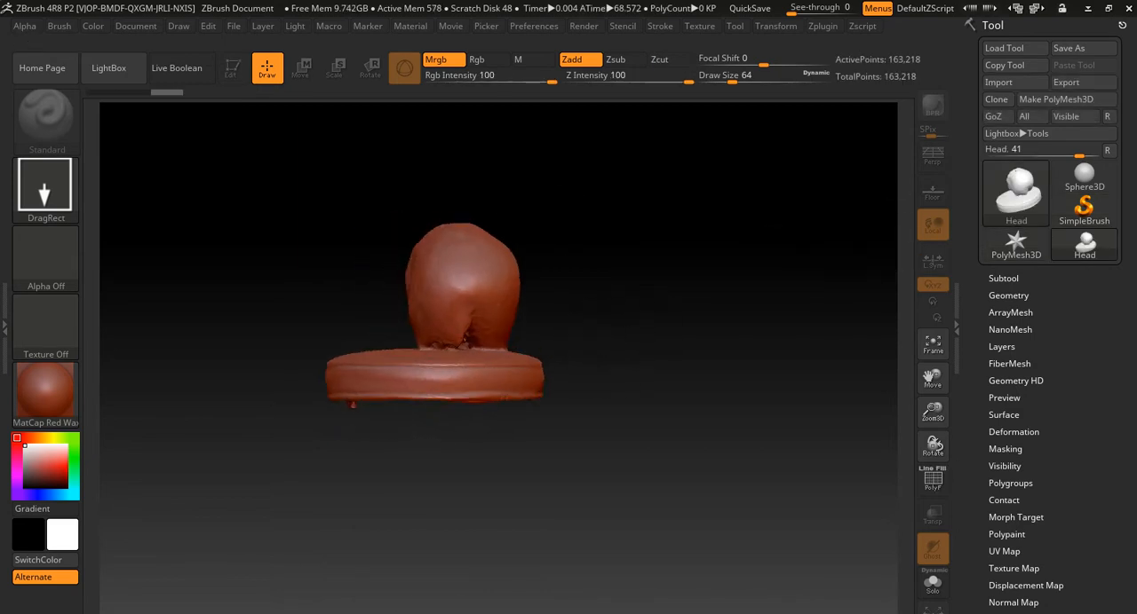
pyautogui.press('t')
pyautogui.press('f')
# - Examine the head scan from the side, front and below, including the mouth and the base's underside
pyautogui.keyDown('alt'); pyautogui.moveTo(333, 406); pyautogui.dragTo(133, 401); pyautogui.keyUp('alt')
pyautogui.moveTo(685, 330); pyautogui.dragTo(835, 334)
pyautogui.moveTo(169, 404)
pyautogui.mouseDown()
pyautogui.moveTo(382, 426)
pyautogui.moveTo(461, 471)
pyautogui.moveTo(449, 481)
pyautogui.moveTo(302, 418)
pyautogui.moveTo(304, 355)
pyautogui.moveTo(310, 425)
pyautogui.moveTo(400, 444)
pyautogui.moveTo(480, 448)
pyautogui.moveTo(764, 422)
pyautogui.mouseUp()
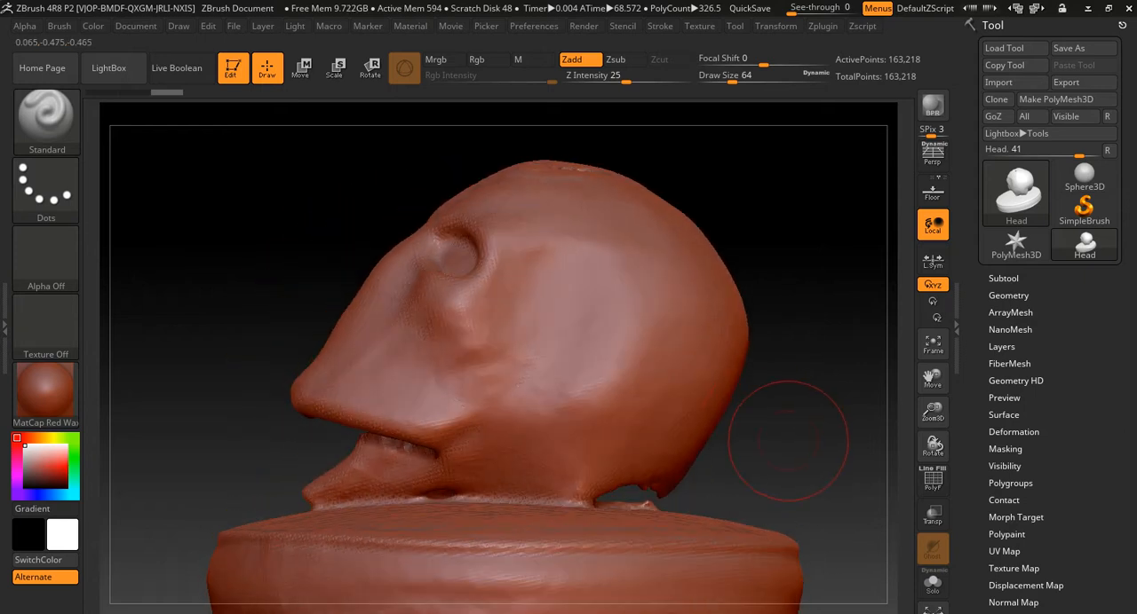
pyautogui.moveTo(766, 477)
pyautogui.keyDown('alt'); pyautogui.mouseDown()
pyautogui.moveTo(769, 450)
pyautogui.moveTo(782, 493)
pyautogui.moveTo(751, 515)
pyautogui.moveTo(747, 336)
pyautogui.moveTo(728, 435)
pyautogui.moveTo(497, 416)
pyautogui.moveTo(444, 347)
pyautogui.moveTo(440, 306)
pyautogui.moveTo(426, 304)
pyautogui.moveTo(436, 222)
pyautogui.moveTo(432, 280)
pyautogui.moveTo(471, 289)
pyautogui.moveTo(489, 400)
pyautogui.moveTo(550, 410)
pyautogui.moveTo(536, 399)
pyautogui.moveTo(612, 398)
pyautogui.moveTo(552, 402)
pyautogui.mouseUp(); pyautogui.keyUp('alt')
pyautogui.moveTo(695, 401); pyautogui.dragTo(604, 387)
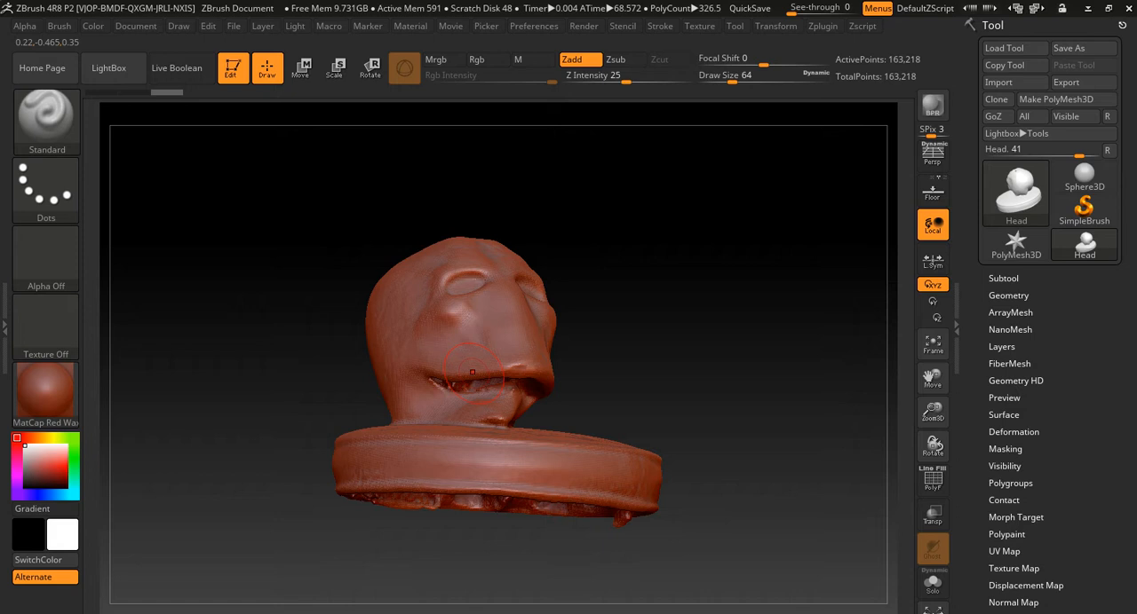
pyautogui.moveTo(637, 385)
pyautogui.mouseDown()
pyautogui.moveTo(641, 333)
pyautogui.moveTo(637, 391)
pyautogui.mouseUp()
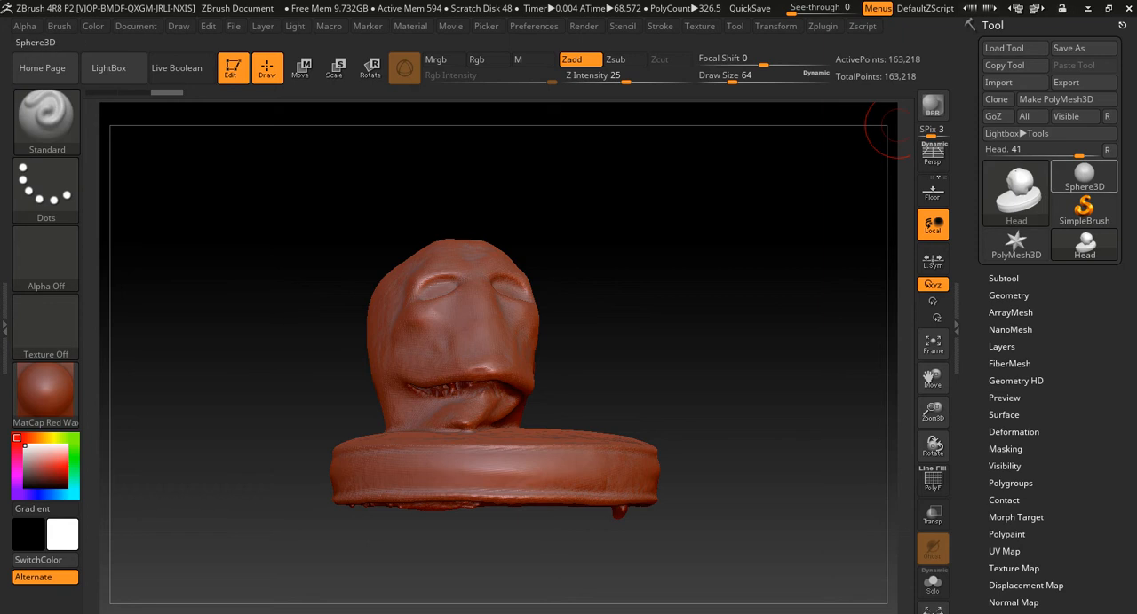
# - Switch the active tool to the Sphere3D primitive and check the choice of available tools
pyautogui.click(1083, 177)
pyautogui.keyDown('alt'); pyautogui.moveTo(760, 204); pyautogui.dragTo(682, 184); pyautogui.keyUp('alt')
pyautogui.click(1015, 189)
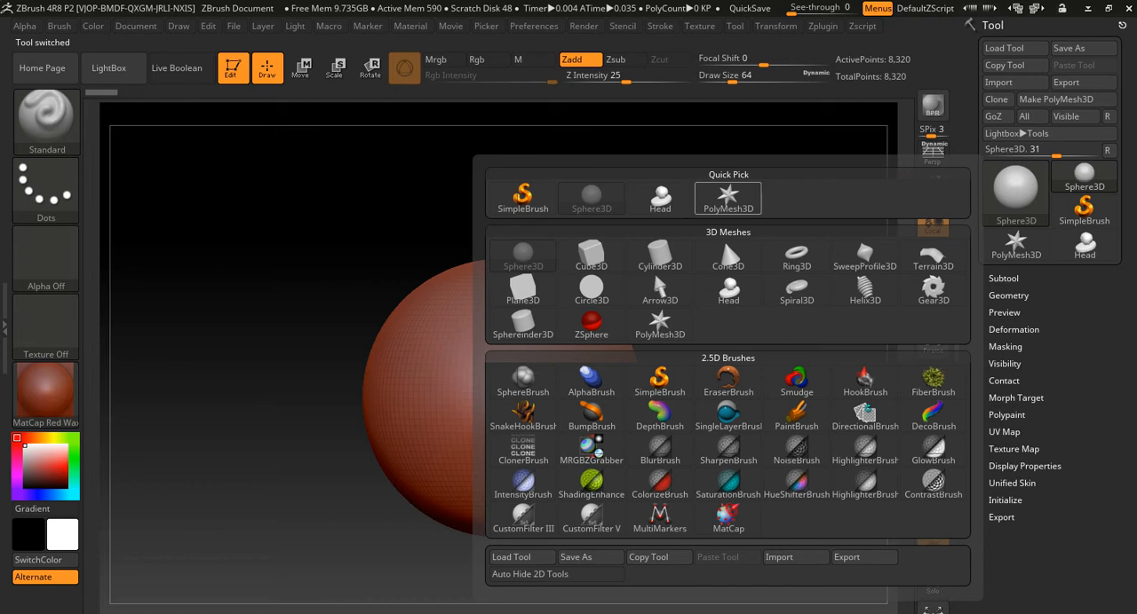
pyautogui.click(1015, 188)
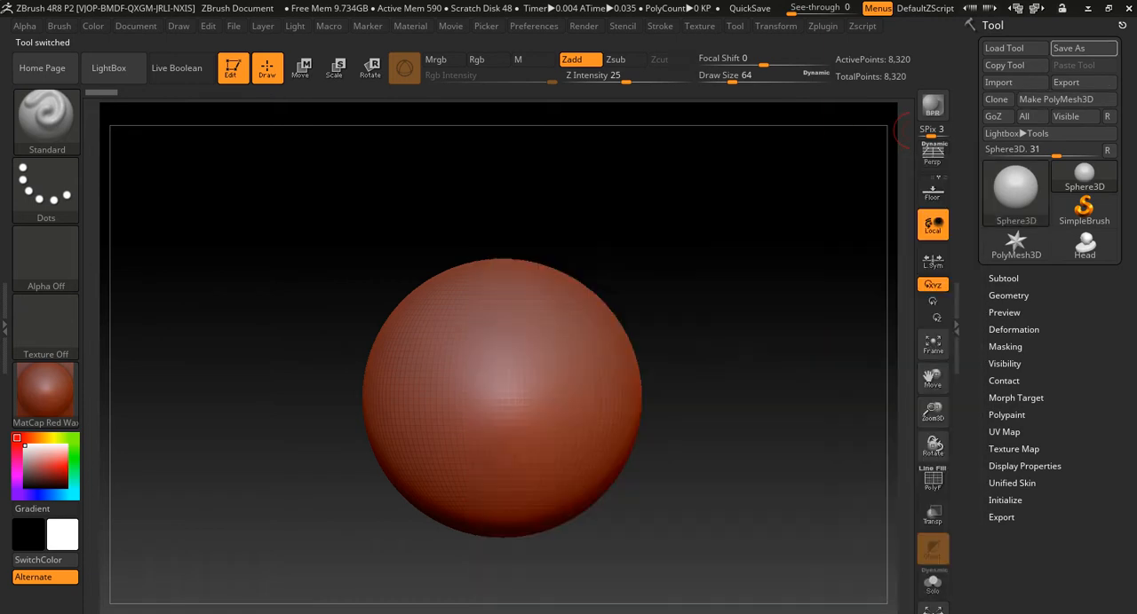
# - Quit and relaunch ZBrush, and hide LightBox to expose the empty canvas
pyautogui.click(1128, 8)
pyautogui.click(582, 361)
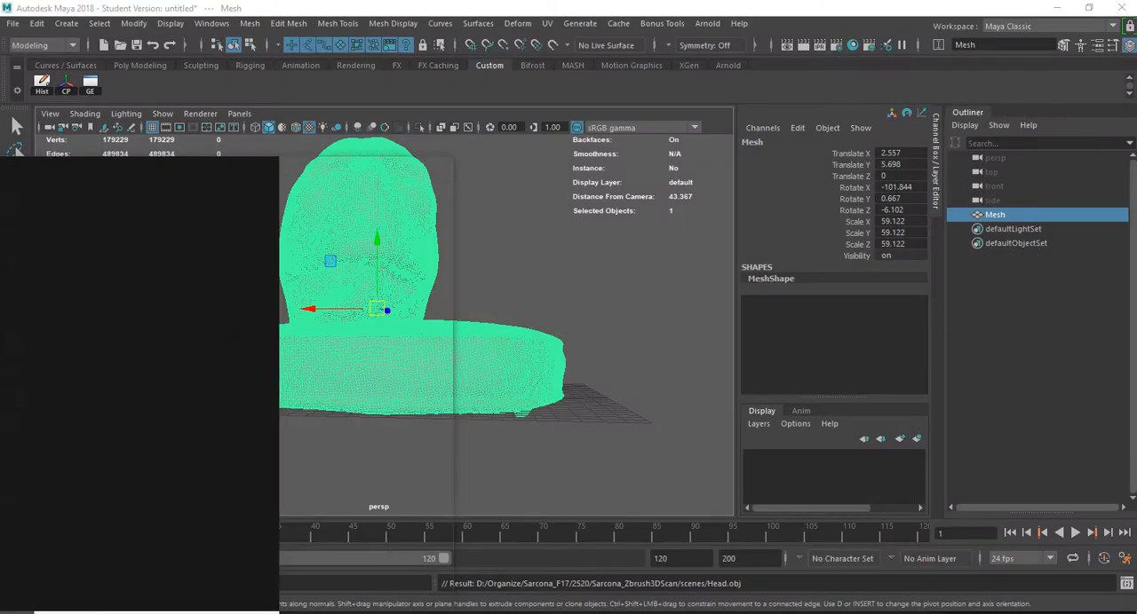
pyautogui.write('ZBrush')
pyautogui.press('Return')
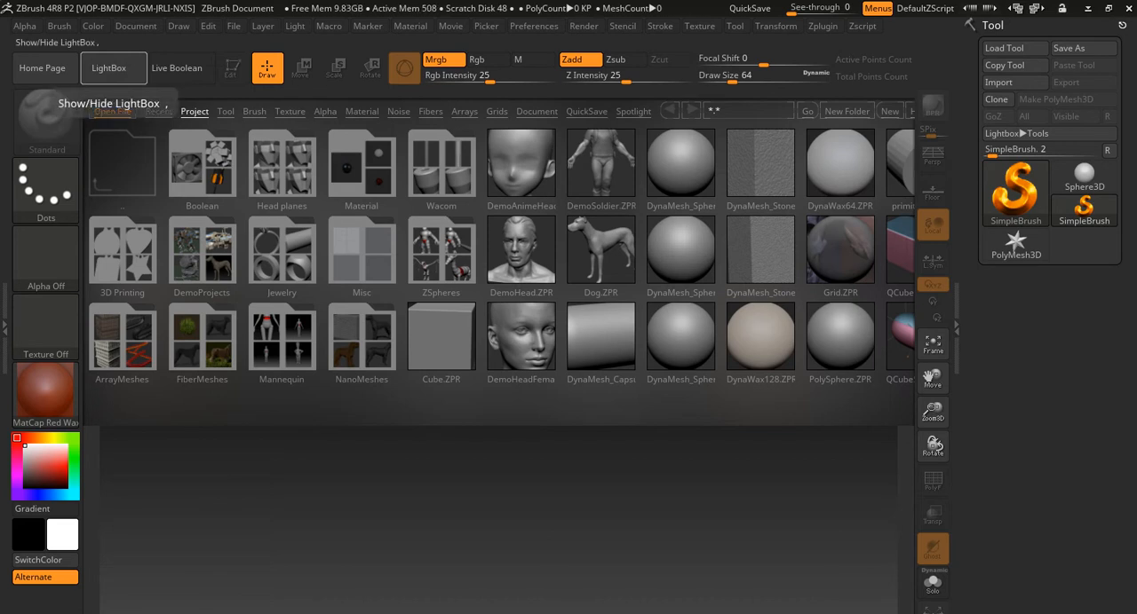
pyautogui.click(109, 68)
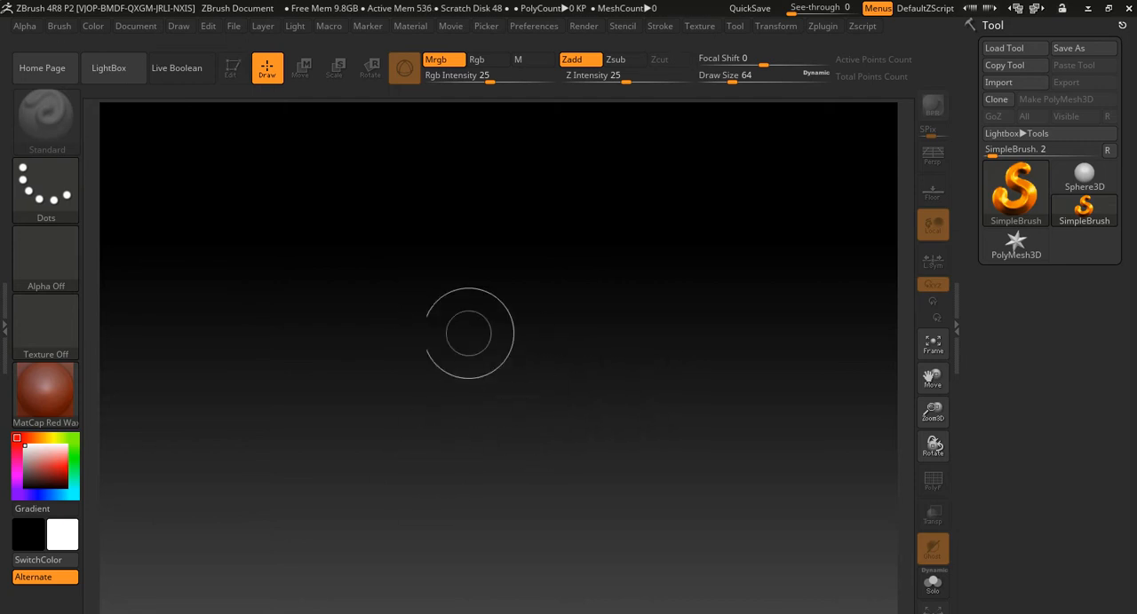
# - Paint broad overlapping 2.5D strokes across the canvas with the SimpleBrush
pyautogui.moveTo(500, 338)
pyautogui.mouseDown()
pyautogui.moveTo(461, 373)
pyautogui.moveTo(293, 426)
pyautogui.mouseUp()
pyautogui.moveTo(342, 395)
pyautogui.mouseDown()
pyautogui.moveTo(736, 334)
pyautogui.moveTo(524, 311)
pyautogui.moveTo(566, 281)
pyautogui.moveTo(439, 426)
pyautogui.moveTo(474, 410)
pyautogui.moveTo(401, 451)
pyautogui.moveTo(659, 409)
pyautogui.moveTo(526, 297)
pyautogui.moveTo(568, 453)
pyautogui.moveTo(615, 460)
pyautogui.mouseUp()
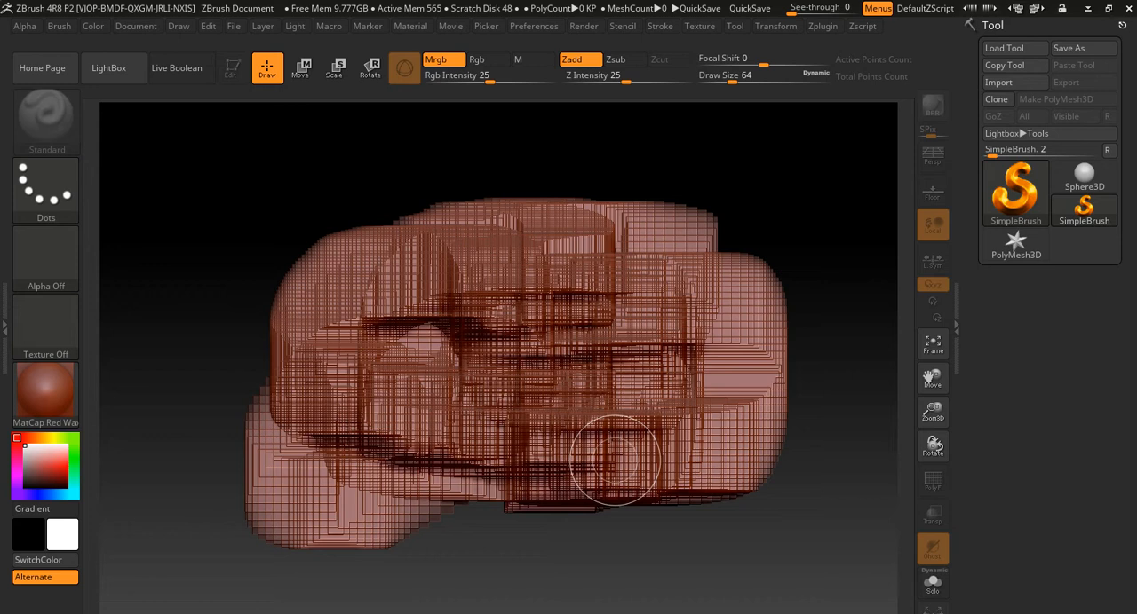
pyautogui.moveTo(604, 433)
pyautogui.mouseDown()
pyautogui.moveTo(531, 332)
pyautogui.moveTo(596, 372)
pyautogui.moveTo(563, 383)
pyautogui.moveTo(572, 325)
pyautogui.moveTo(606, 373)
pyautogui.moveTo(577, 311)
pyautogui.moveTo(604, 375)
pyautogui.moveTo(524, 391)
pyautogui.moveTo(560, 336)
pyautogui.moveTo(508, 389)
pyautogui.mouseUp()
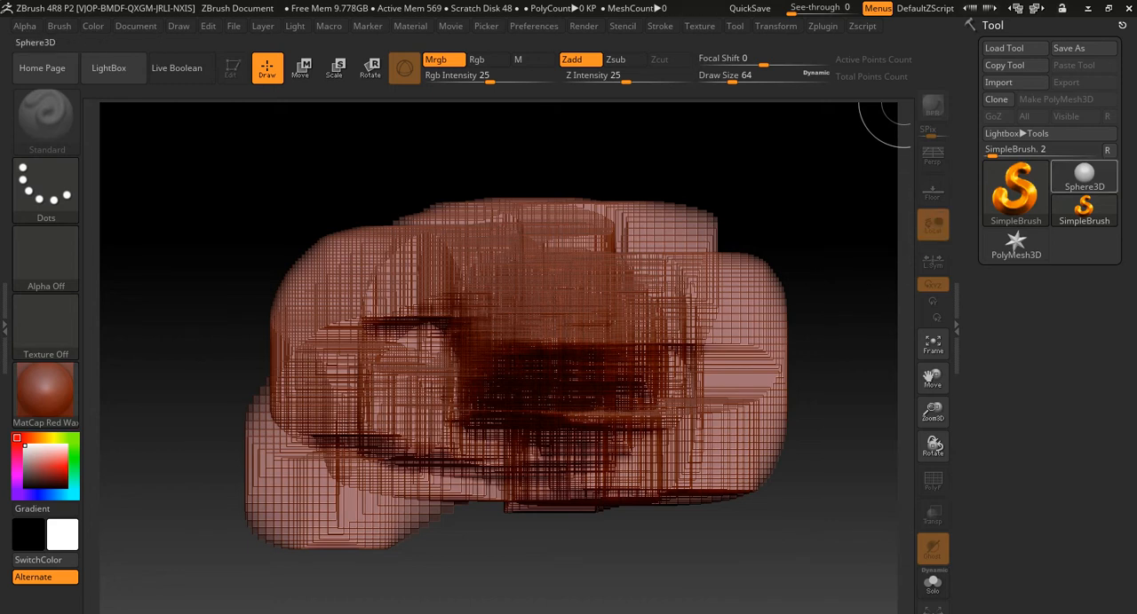
# - Place one large Sphere3D on the painted canvas and several smaller spheres on and around it
pyautogui.click(1083, 176)
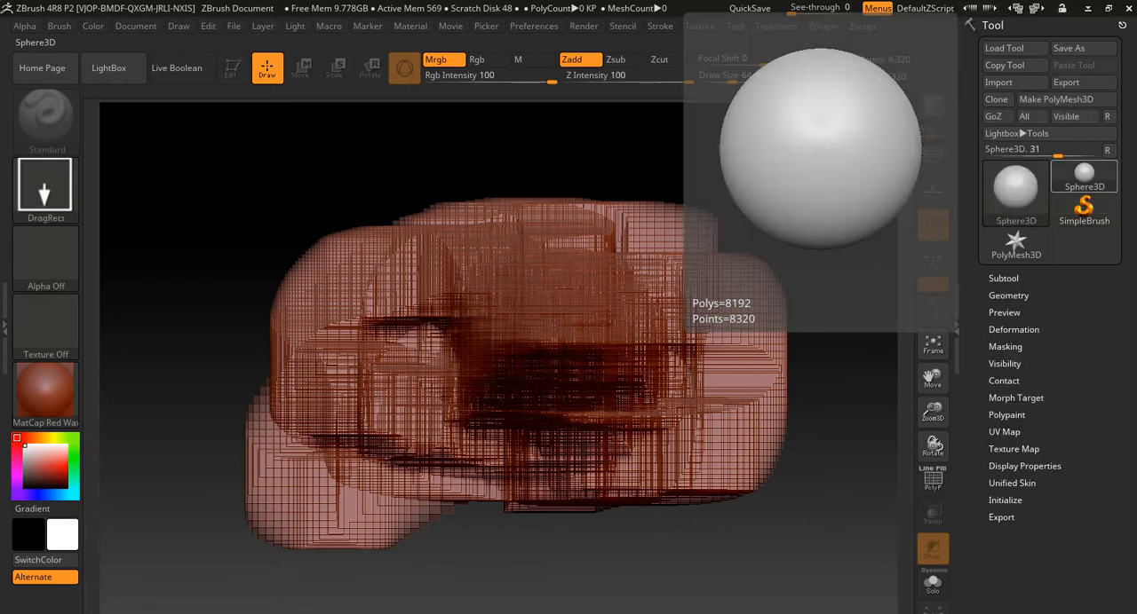
pyautogui.moveTo(491, 334); pyautogui.dragTo(618, 402)
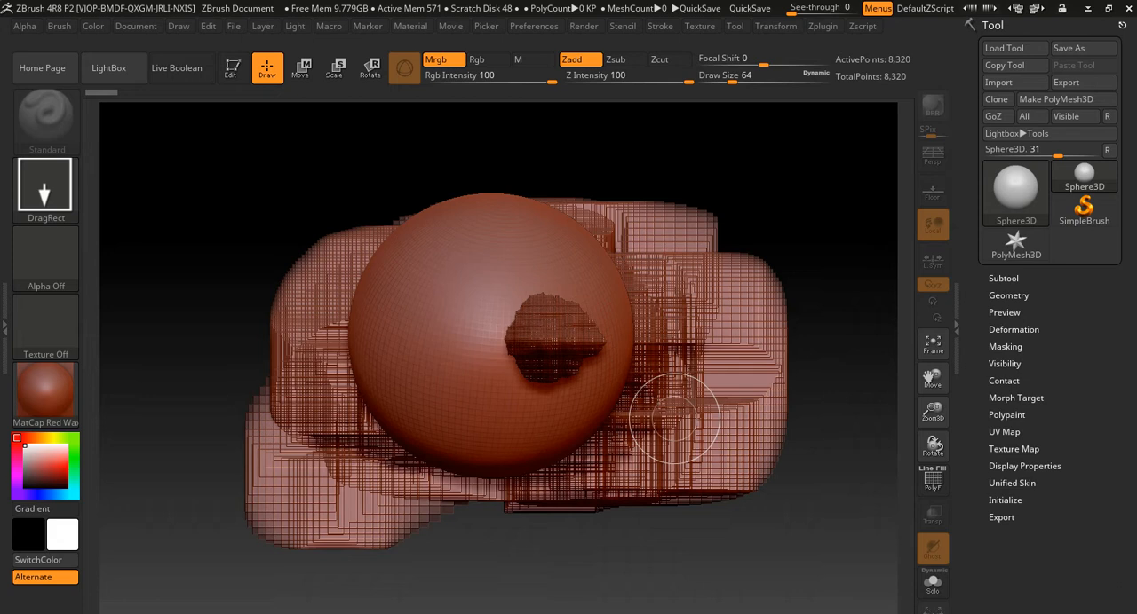
pyautogui.moveTo(670, 272)
pyautogui.mouseDown()
pyautogui.moveTo(641, 338)
pyautogui.moveTo(649, 356)
pyautogui.mouseUp()
pyautogui.moveTo(630, 415)
pyautogui.mouseDown()
pyautogui.moveTo(632, 460)
pyautogui.moveTo(653, 471)
pyautogui.mouseUp()
pyautogui.moveTo(449, 313); pyautogui.dragTo(463, 357)
pyautogui.moveTo(503, 227); pyautogui.dragTo(511, 271)
pyautogui.moveTo(326, 282); pyautogui.dragTo(332, 330)
pyautogui.moveTo(542, 330); pyautogui.dragTo(545, 371)
pyautogui.moveTo(362, 421); pyautogui.dragTo(419, 460)
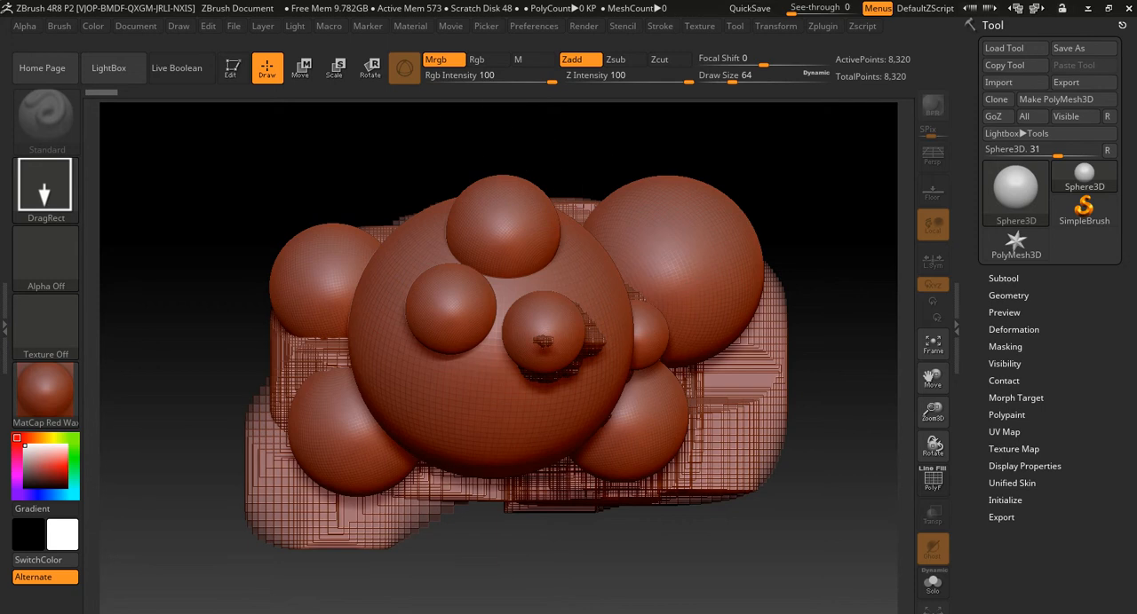
# - Create a new document, discarding the changes to the current one
pyautogui.click(179, 26)
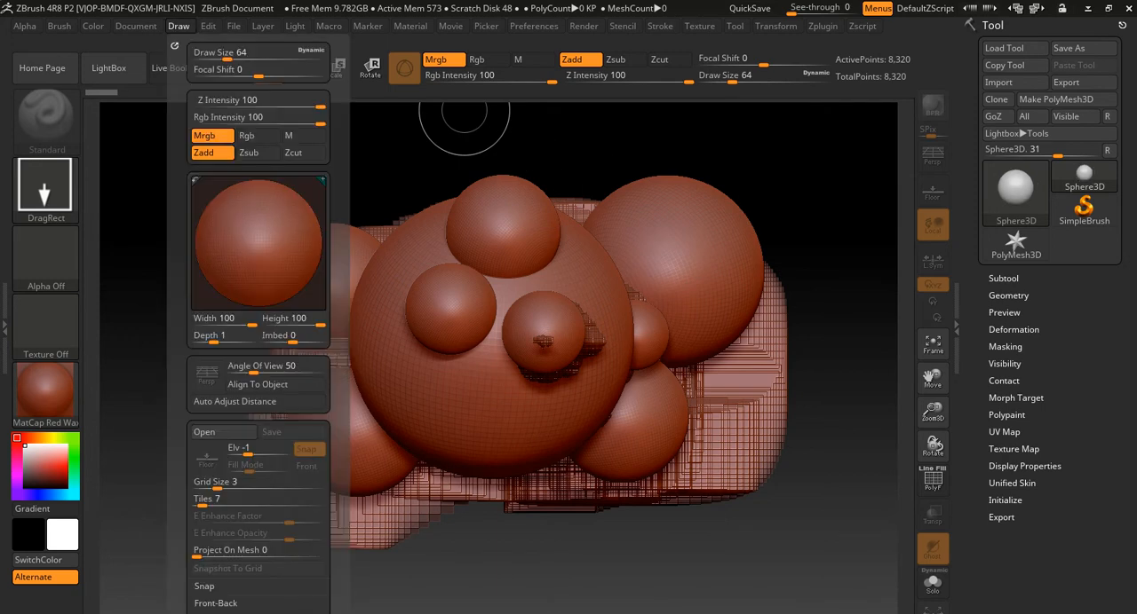
pyautogui.click(136, 26)
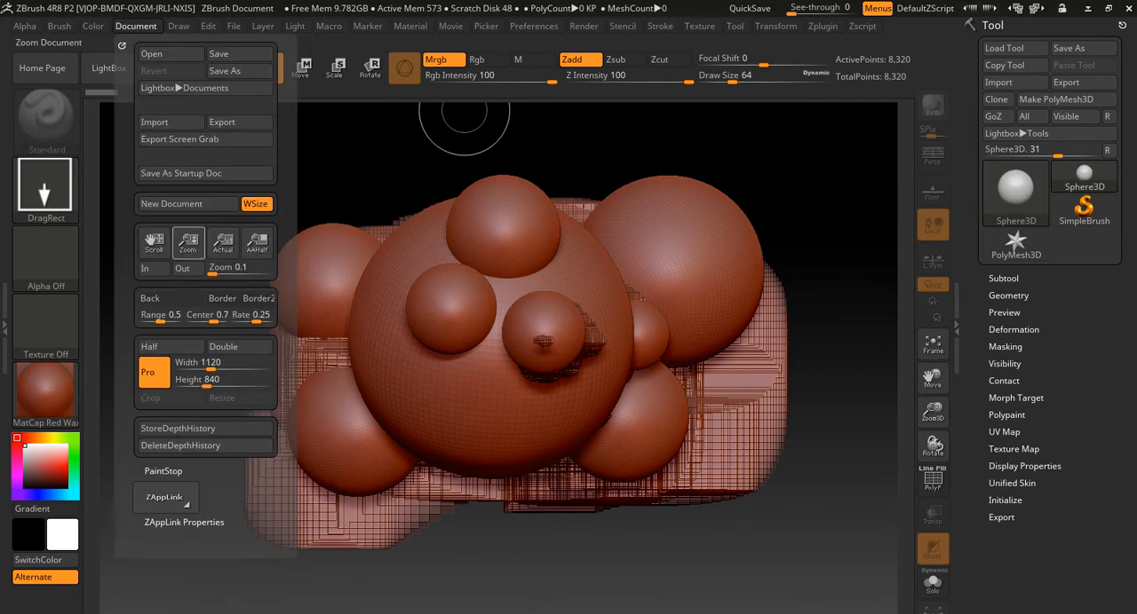
pyautogui.click(182, 204)
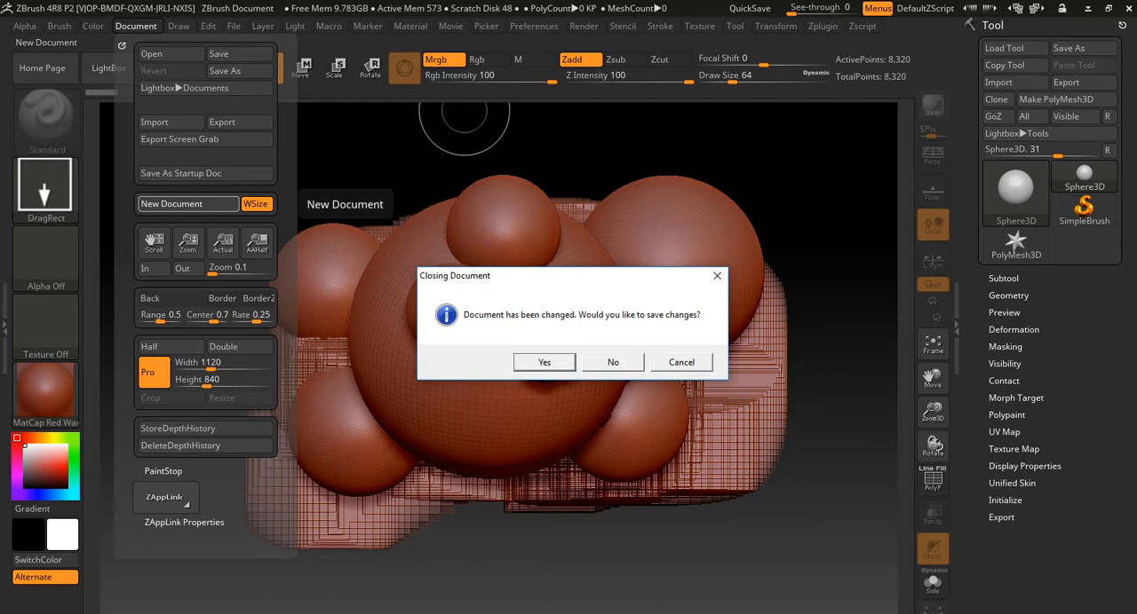
pyautogui.click(613, 362)
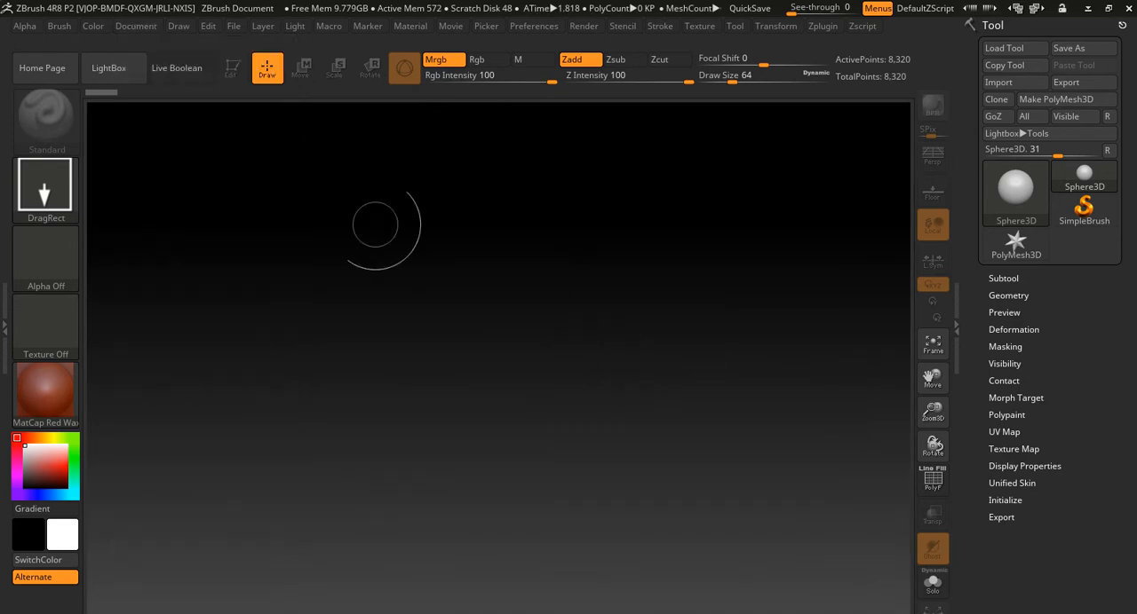
pyautogui.click(136, 26)
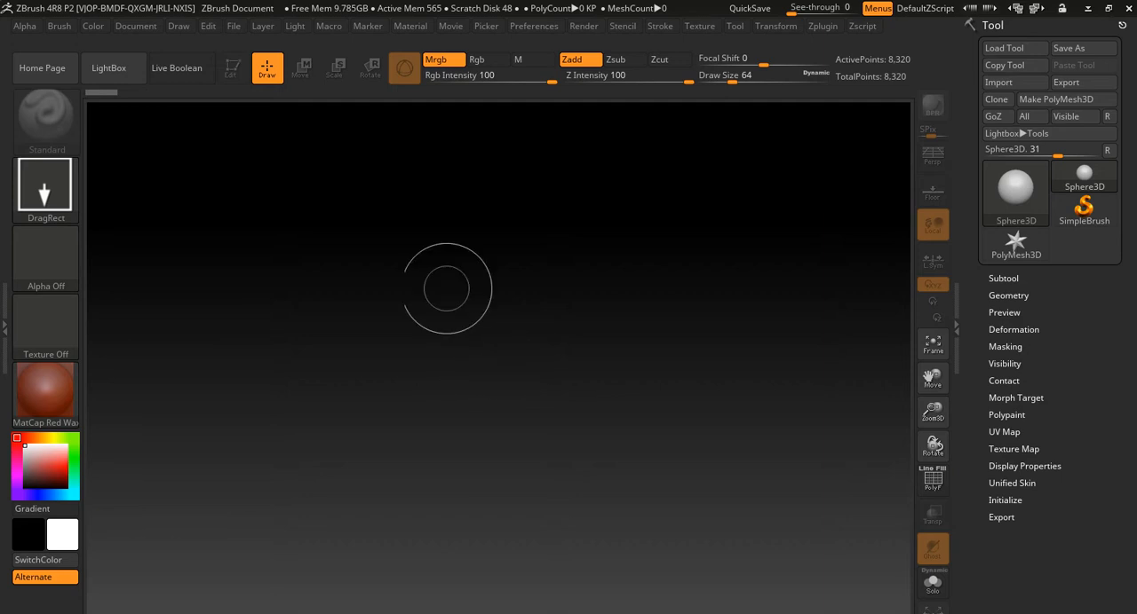
# - Draw a single large Sphere3D in the middle of the canvas and enter Edit mode
pyautogui.moveTo(536, 339); pyautogui.dragTo(418, 444)
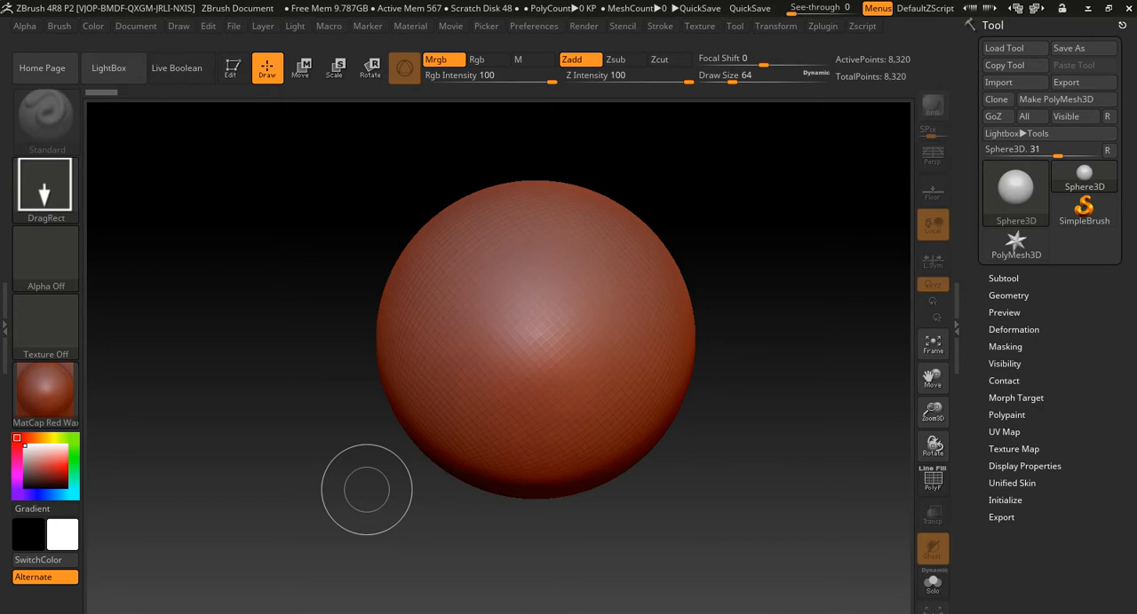
pyautogui.click(110, 69)
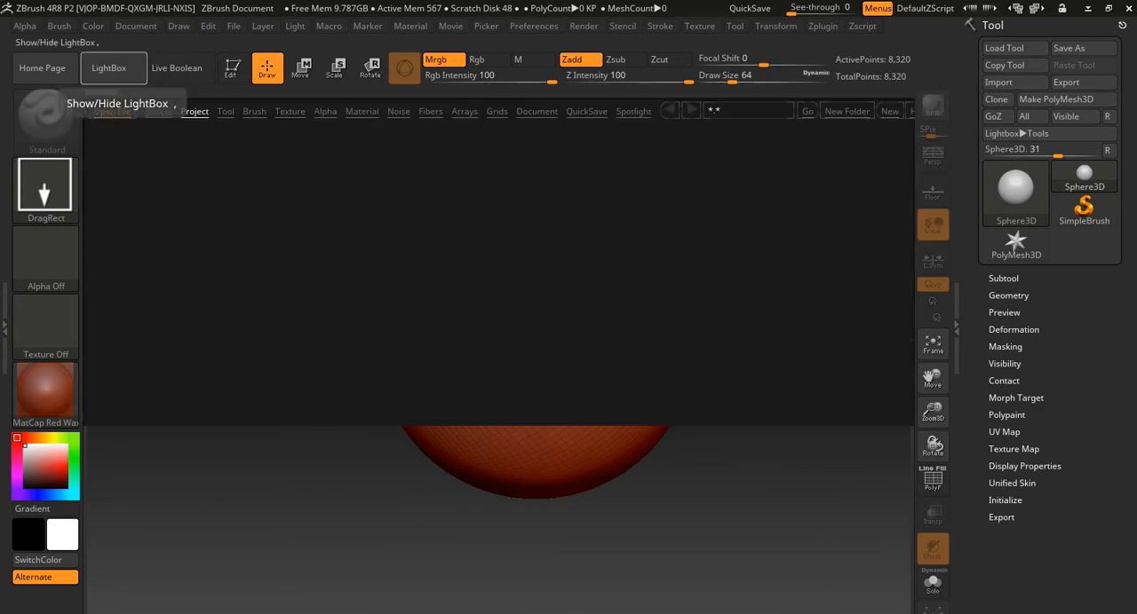
pyautogui.click(110, 69)
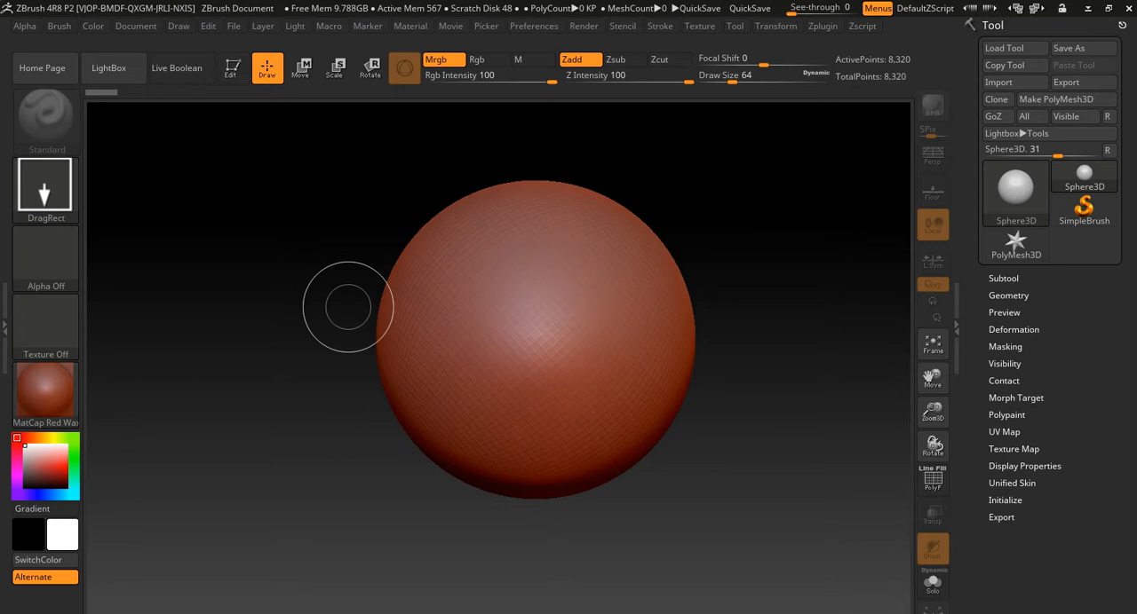
pyautogui.press('t')
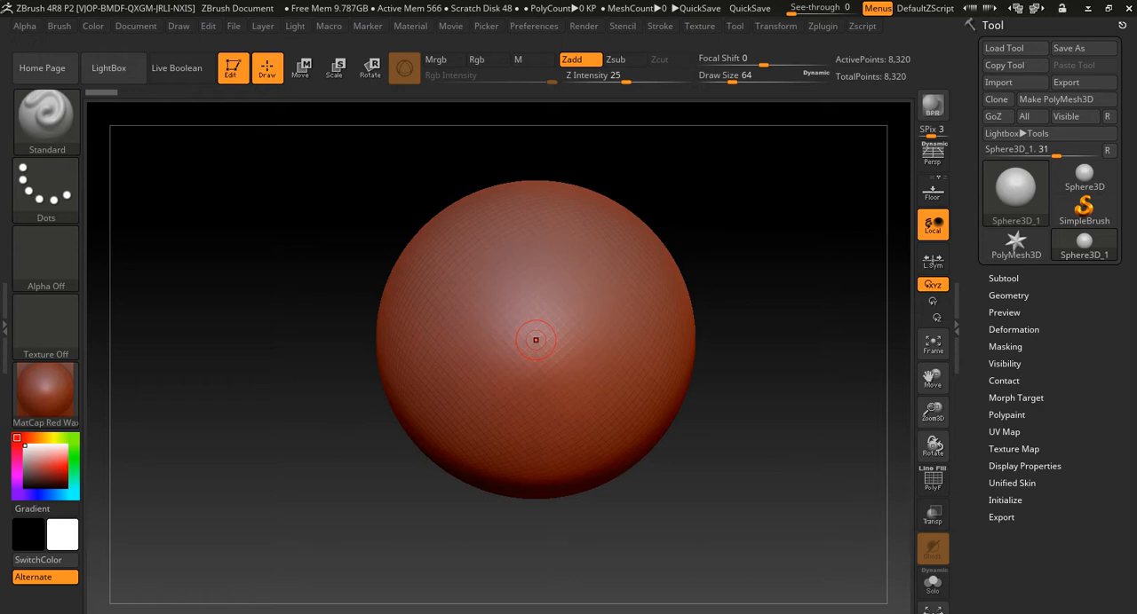
# - Practise orbiting, panning and zooming around the sphere, ending close up on its faceted surface
pyautogui.moveTo(262, 306)
pyautogui.keyDown('alt'); pyautogui.mouseDown()
pyautogui.moveTo(319, 309)
pyautogui.moveTo(275, 322)
pyautogui.moveTo(222, 294)
pyautogui.moveTo(239, 278)
pyautogui.moveTo(233, 313)
pyautogui.moveTo(256, 303)
pyautogui.moveTo(234, 358)
pyautogui.moveTo(498, 267)
pyautogui.moveTo(203, 259)
pyautogui.moveTo(282, 255)
pyautogui.moveTo(201, 216)
pyautogui.moveTo(422, 224)
pyautogui.mouseUp(); pyautogui.keyUp('alt')
pyautogui.moveTo(283, 234)
pyautogui.keyDown('alt'); pyautogui.mouseDown()
pyautogui.moveTo(234, 281)
pyautogui.moveTo(246, 303)
pyautogui.moveTo(307, 269)
pyautogui.moveTo(253, 273)
pyautogui.moveTo(249, 283)
pyautogui.moveTo(275, 303)
pyautogui.mouseUp(); pyautogui.keyUp('alt')
pyautogui.press('ctrl')
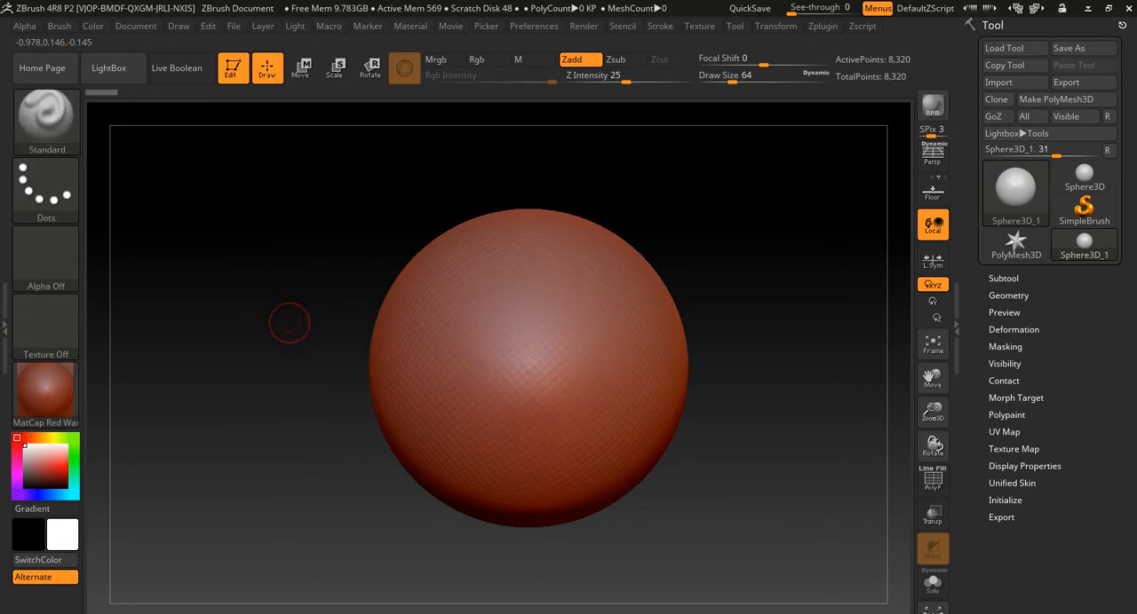
pyautogui.press('ctrl')
pyautogui.moveTo(251, 349)
pyautogui.keyDown('ctrl'); pyautogui.mouseDown(button='right')
pyautogui.moveTo(252, 406)
pyautogui.moveTo(247, 332)
pyautogui.moveTo(269, 377)
pyautogui.moveTo(269, 311)
pyautogui.moveTo(340, 337)
pyautogui.mouseUp(button='right'); pyautogui.keyUp('ctrl')
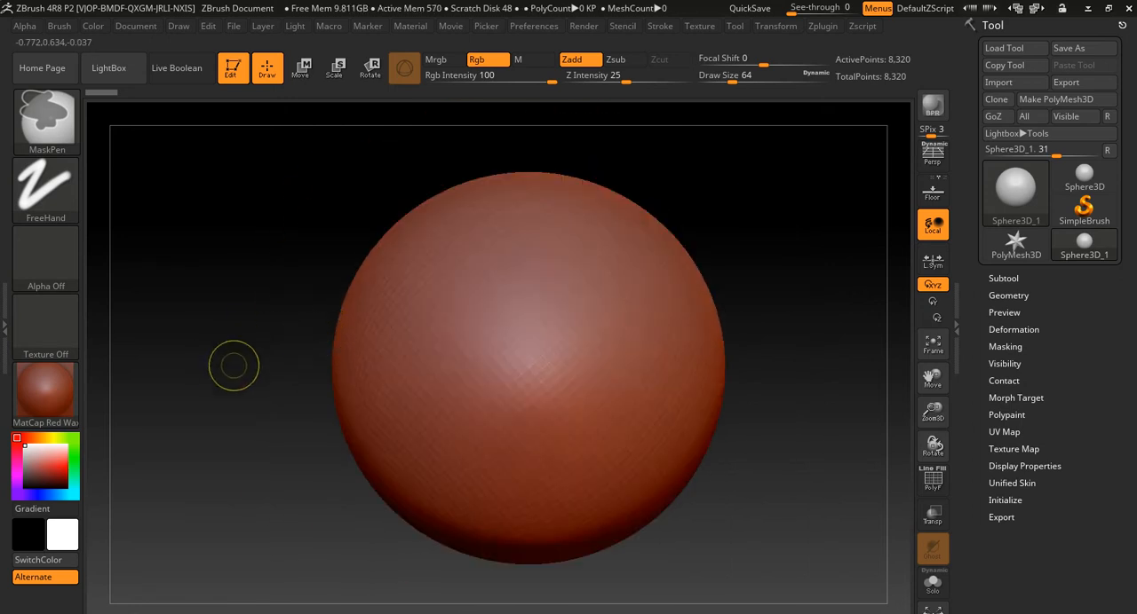
pyautogui.moveTo(249, 360)
pyautogui.keyDown('alt'); pyautogui.mouseDown(button='right')
pyautogui.moveTo(312, 355)
pyautogui.moveTo(295, 320)
pyautogui.moveTo(309, 409)
pyautogui.moveTo(246, 355)
pyautogui.mouseUp(button='right'); pyautogui.keyUp('alt')
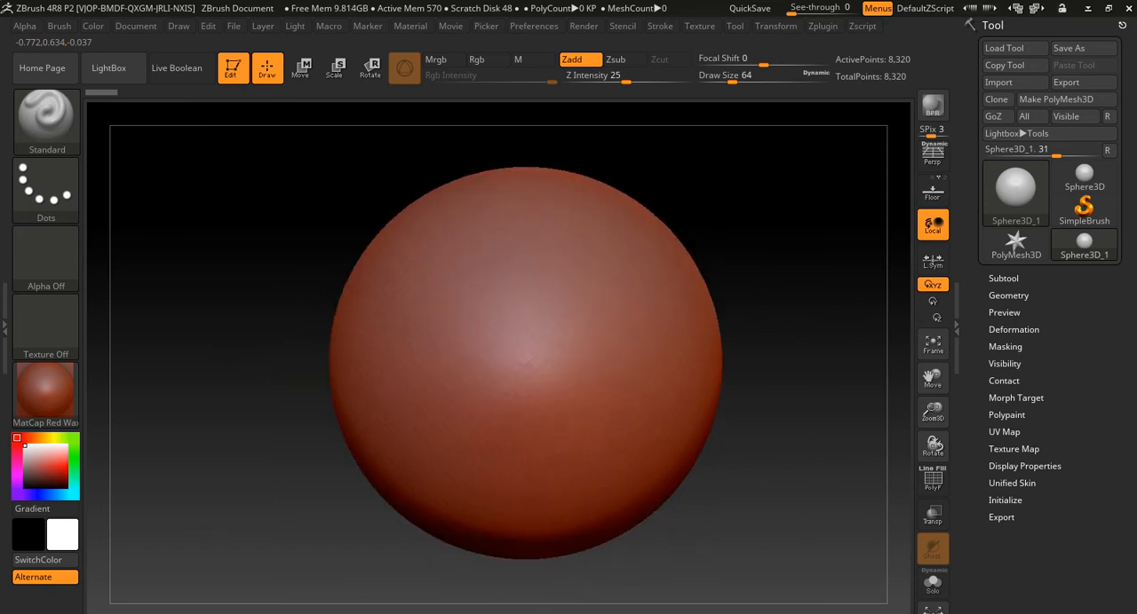
pyautogui.moveTo(206, 384)
pyautogui.keyDown('alt'); pyautogui.mouseDown(button='right')
pyautogui.moveTo(256, 381)
pyautogui.moveTo(239, 383)
pyautogui.moveTo(249, 325)
pyautogui.moveTo(252, 373)
pyautogui.moveTo(282, 370)
pyautogui.moveTo(227, 382)
pyautogui.mouseUp(button='right'); pyautogui.keyUp('alt')
pyautogui.press('shift')
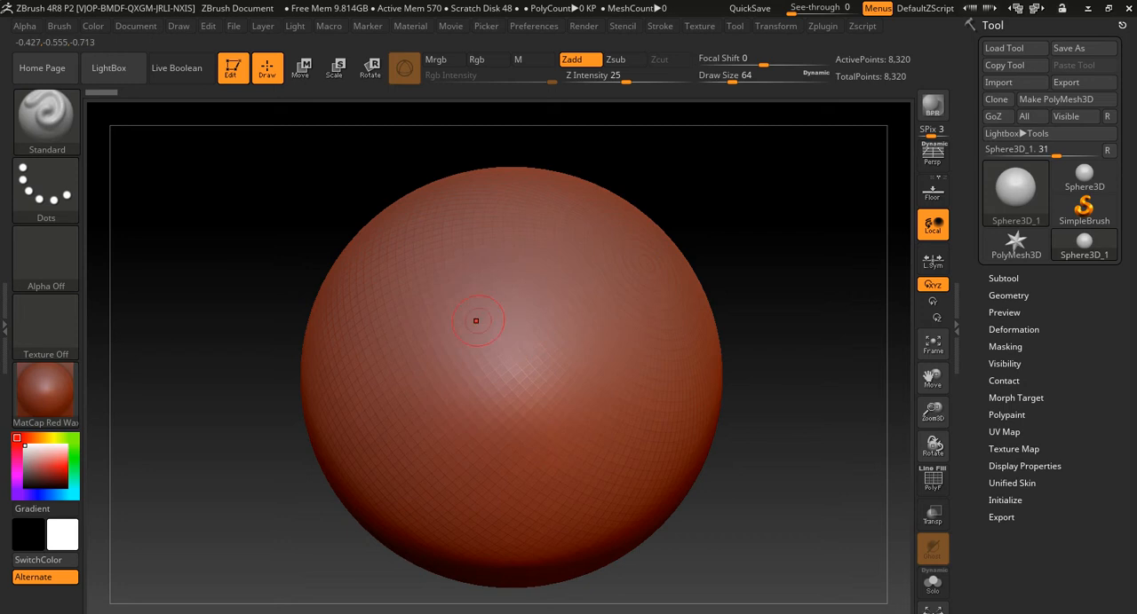
pyautogui.keyDown('alt'); pyautogui.moveTo(261, 471); pyautogui.dragTo(284, 568); pyautogui.keyUp('alt')
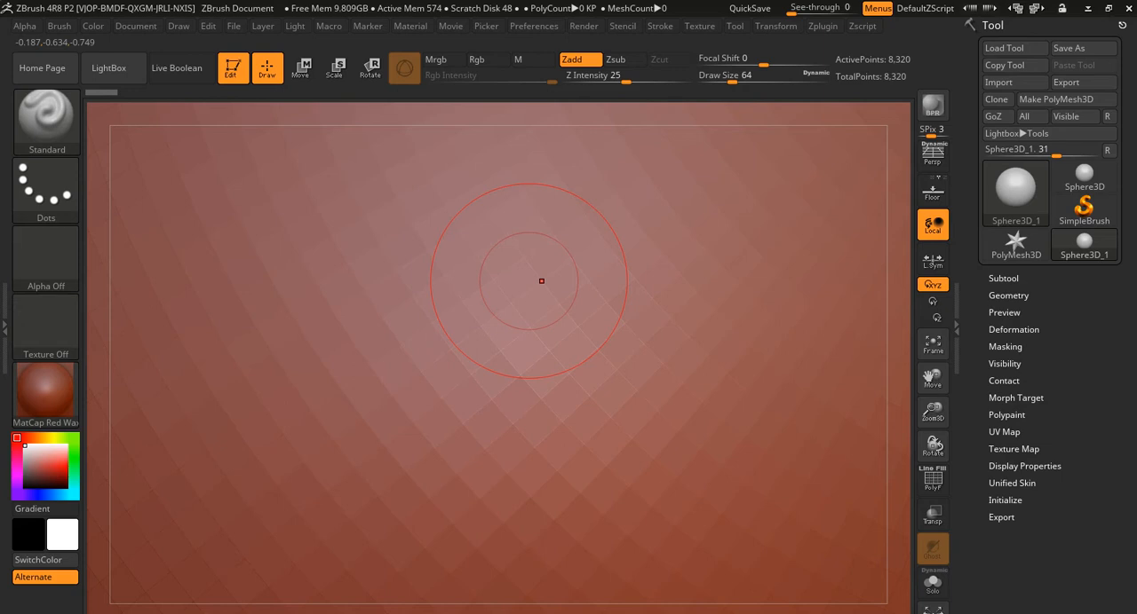
# - Try to sculpt on the Sphere3D primitive with the Standard brush
pyautogui.click(756, 300)
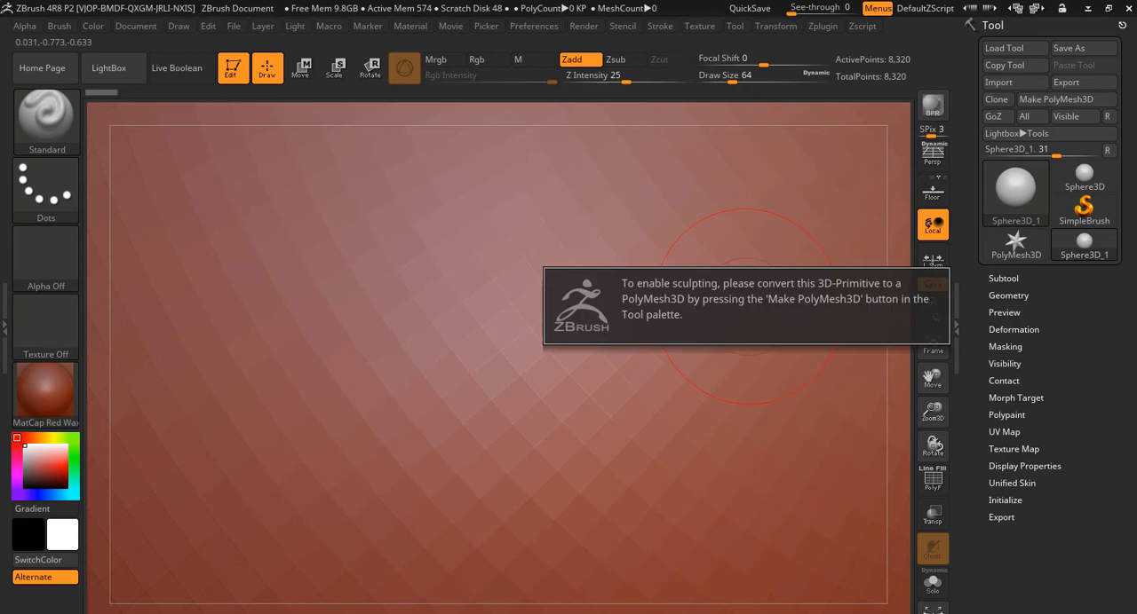
pyautogui.click(685, 300)
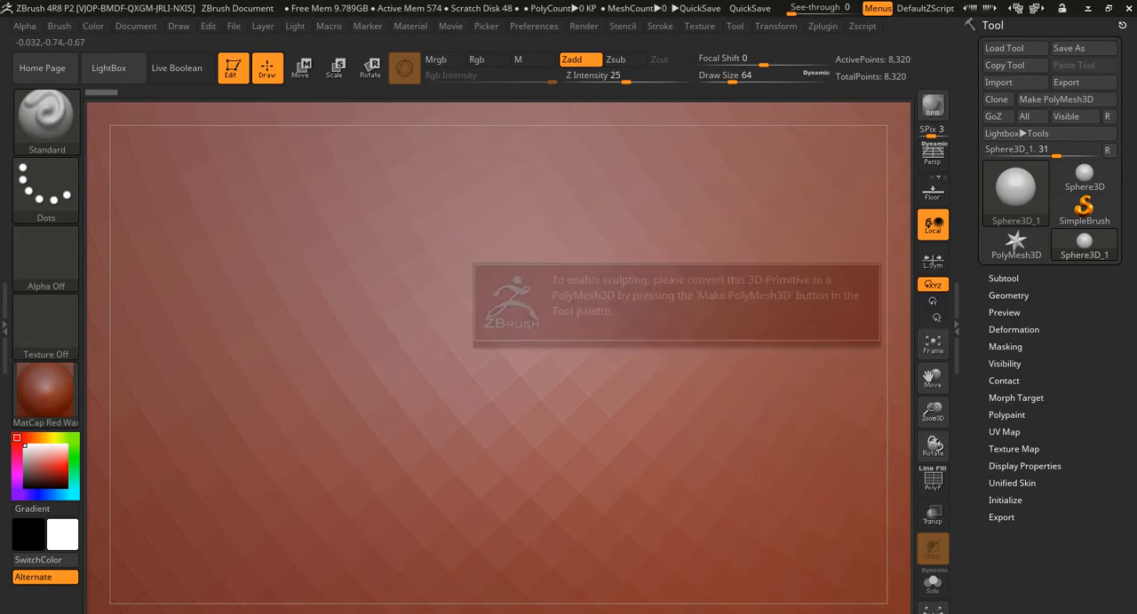
pyautogui.moveTo(652, 298)
pyautogui.keyDown('alt'); pyautogui.mouseDown(button='right')
pyautogui.moveTo(821, 281)
pyautogui.moveTo(1044, 229)
pyautogui.moveTo(845, 238)
pyautogui.moveTo(889, 227)
pyautogui.moveTo(373, 267)
pyautogui.moveTo(240, 233)
pyautogui.mouseUp(button='right'); pyautogui.keyUp('alt')
pyautogui.click(652, 298)
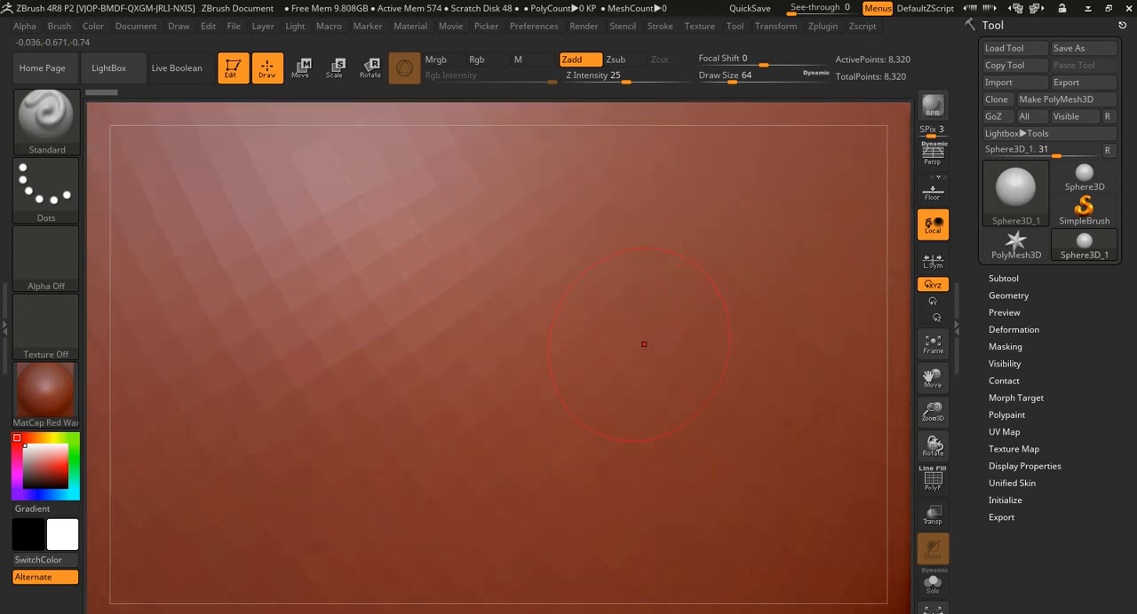
# - Convert the Sphere3D primitive into an editable PolyMesh3D
pyautogui.keyDown('ctrl'); pyautogui.moveTo(644, 345); pyautogui.dragTo(238, 408, button='right'); pyautogui.keyUp('ctrl')
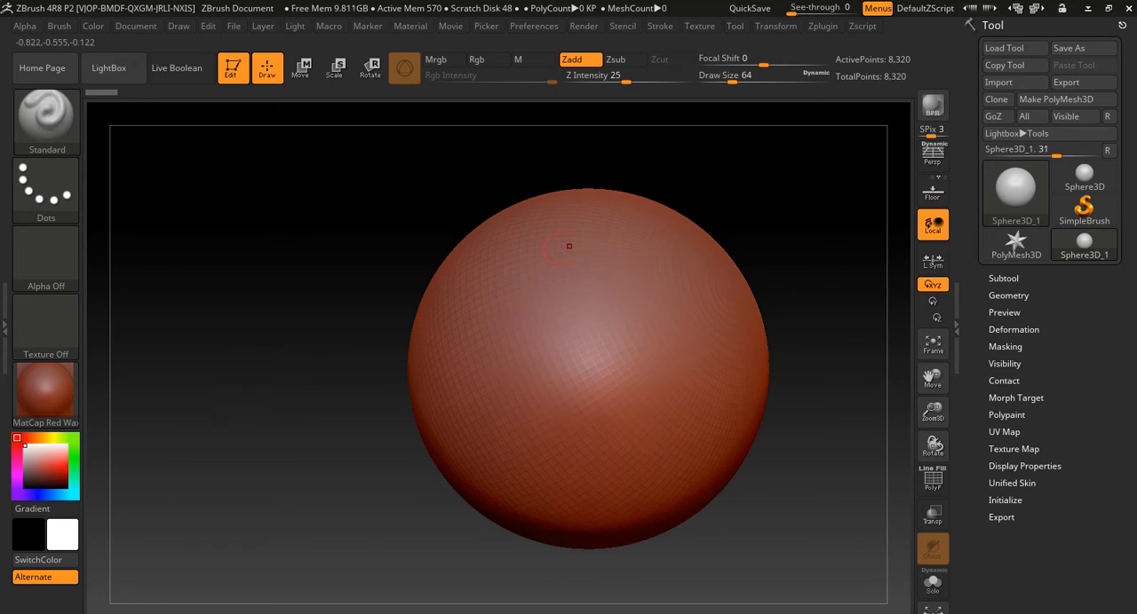
pyautogui.keyDown('alt'); pyautogui.moveTo(515, 378); pyautogui.dragTo(457, 388, button='right'); pyautogui.keyUp('alt')
pyautogui.keyDown('alt'); pyautogui.moveTo(261, 409); pyautogui.dragTo(288, 424, button='right'); pyautogui.keyUp('alt')
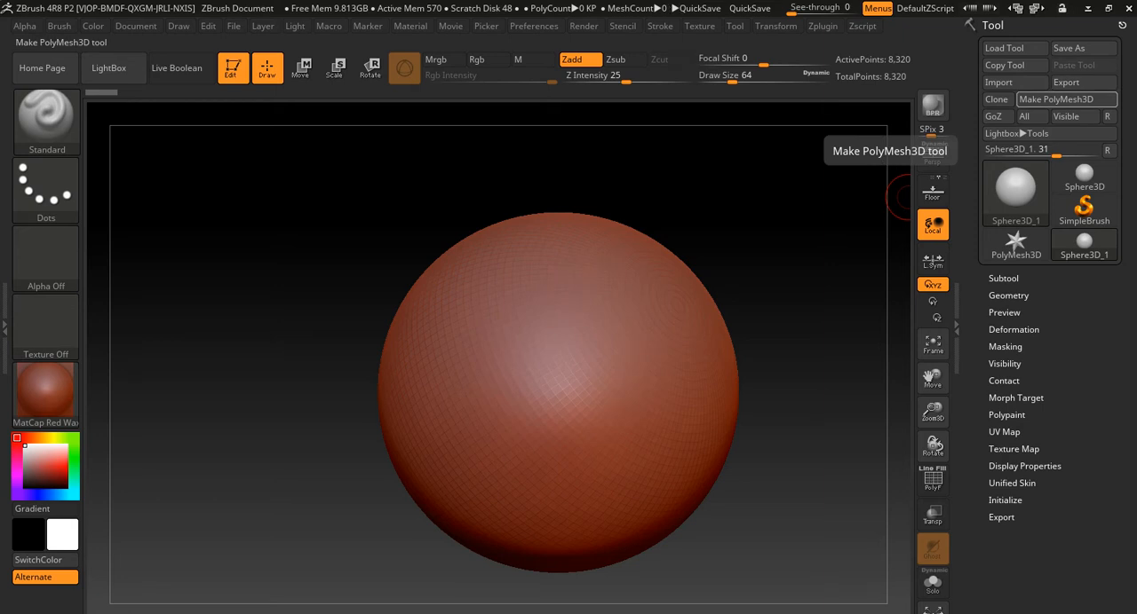
pyautogui.click(1067, 98)
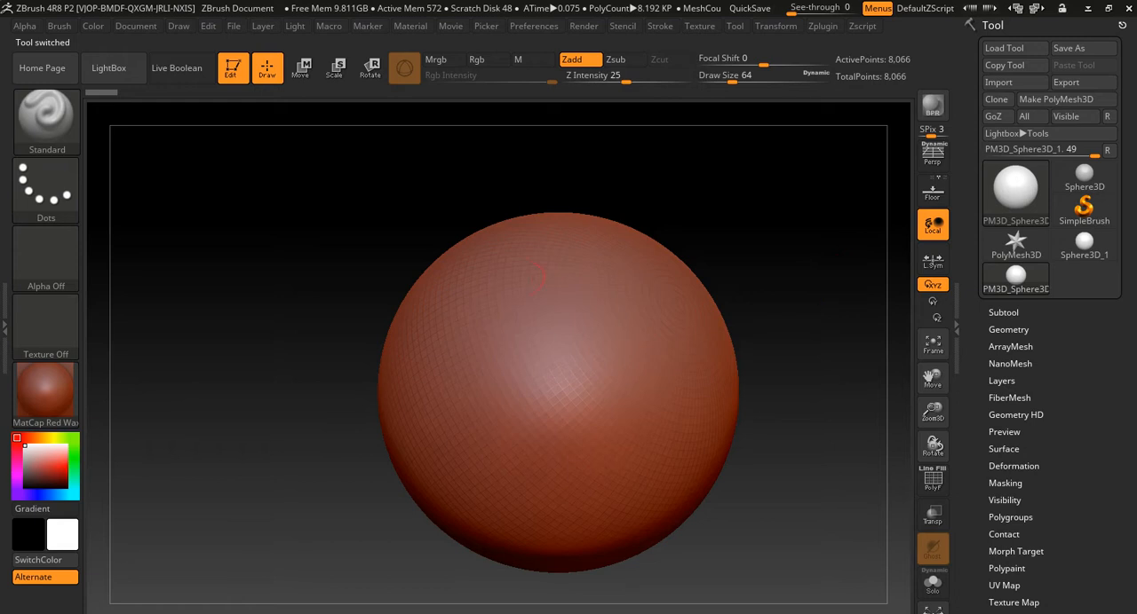
# - Sculpt freehand winding raised ridges over all sides of the polymesh sphere with the Standard brush
pyautogui.moveTo(501, 323)
pyautogui.mouseDown()
pyautogui.moveTo(489, 284)
pyautogui.moveTo(546, 378)
pyautogui.moveTo(591, 293)
pyautogui.moveTo(528, 502)
pyautogui.moveTo(666, 413)
pyautogui.moveTo(677, 380)
pyautogui.mouseUp()
pyautogui.moveTo(786, 413); pyautogui.dragTo(568, 426)
pyautogui.moveTo(664, 256)
pyautogui.mouseDown()
pyautogui.moveTo(630, 317)
pyautogui.moveTo(699, 440)
pyautogui.mouseUp()
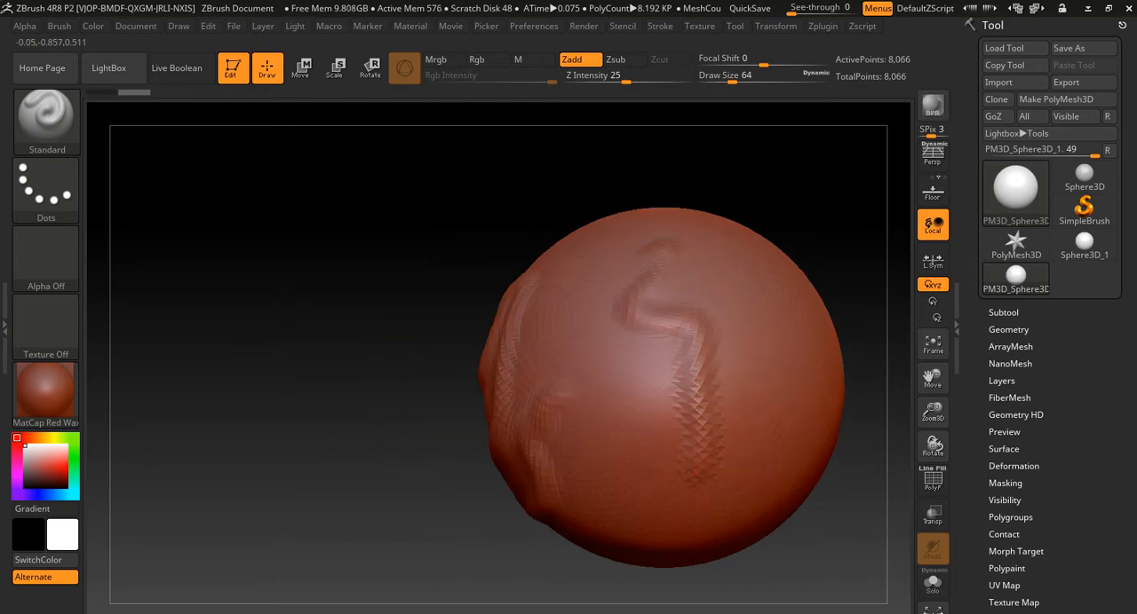
pyautogui.moveTo(801, 219); pyautogui.dragTo(604, 240)
pyautogui.moveTo(694, 257)
pyautogui.mouseDown()
pyautogui.moveTo(625, 399)
pyautogui.moveTo(570, 396)
pyautogui.mouseUp()
pyautogui.moveTo(484, 399)
pyautogui.mouseDown()
pyautogui.moveTo(289, 398)
pyautogui.moveTo(471, 329)
pyautogui.moveTo(355, 373)
pyautogui.mouseUp()
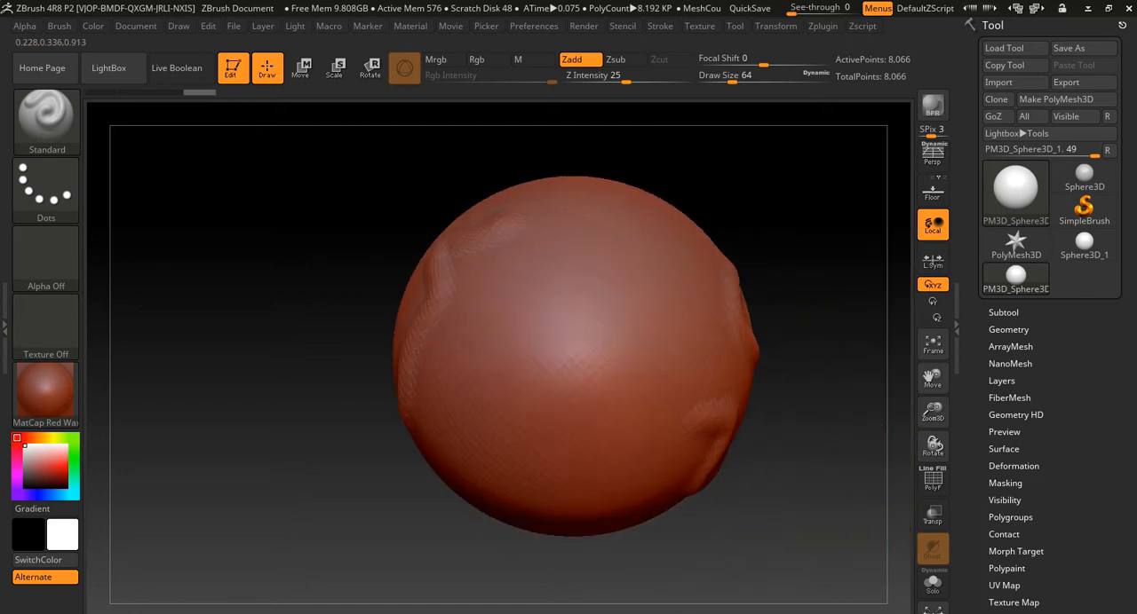
pyautogui.moveTo(626, 256); pyautogui.dragTo(475, 441)
pyautogui.moveTo(289, 476)
pyautogui.mouseDown()
pyautogui.moveTo(433, 482)
pyautogui.moveTo(511, 462)
pyautogui.moveTo(482, 436)
pyautogui.mouseUp()
pyautogui.moveTo(416, 183)
pyautogui.mouseDown()
pyautogui.moveTo(453, 185)
pyautogui.moveTo(451, 244)
pyautogui.mouseUp()
pyautogui.moveTo(594, 388)
pyautogui.mouseDown()
pyautogui.moveTo(524, 378)
pyautogui.moveTo(484, 298)
pyautogui.mouseUp()
pyautogui.moveTo(352, 245)
pyautogui.mouseDown()
pyautogui.moveTo(365, 200)
pyautogui.moveTo(308, 296)
pyautogui.moveTo(314, 339)
pyautogui.mouseUp()
pyautogui.moveTo(514, 369); pyautogui.dragTo(529, 375)
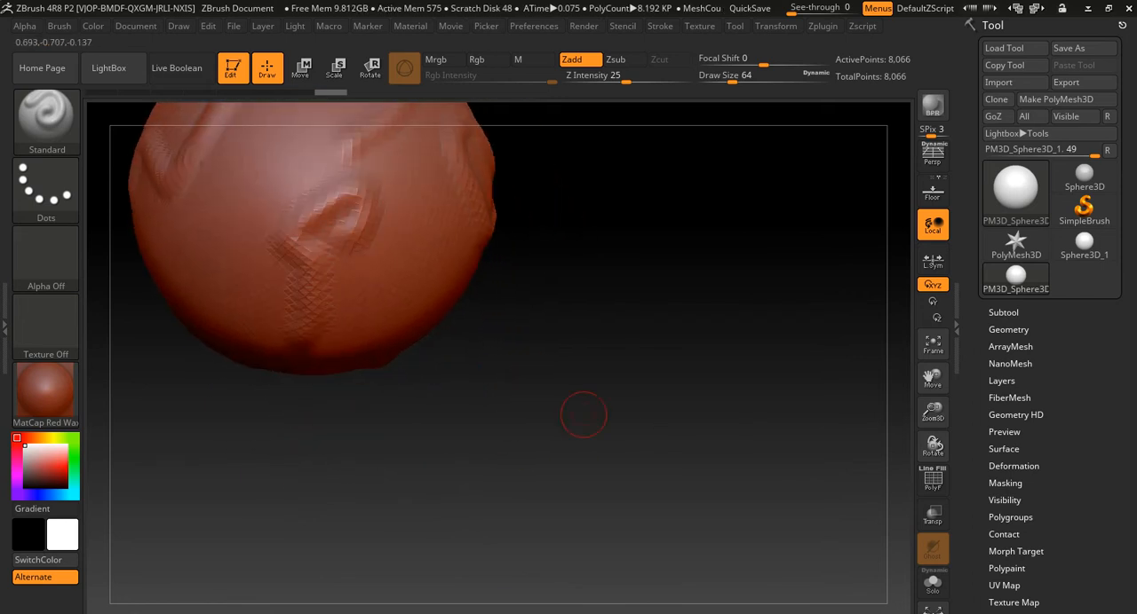
pyautogui.keyDown('alt'); pyautogui.moveTo(527, 329); pyautogui.dragTo(774, 480); pyautogui.keyUp('alt')
pyautogui.moveTo(418, 510); pyautogui.dragTo(568, 509)
pyautogui.moveTo(501, 390); pyautogui.dragTo(380, 477)
pyautogui.keyDown('alt'); pyautogui.moveTo(293, 498); pyautogui.dragTo(542, 507); pyautogui.keyUp('alt')
pyautogui.moveTo(485, 332); pyautogui.dragTo(364, 359)
pyautogui.moveTo(254, 436); pyautogui.dragTo(396, 445)
pyautogui.moveTo(437, 496)
pyautogui.keyDown('alt'); pyautogui.mouseDown()
pyautogui.moveTo(551, 497)
pyautogui.moveTo(631, 482)
pyautogui.mouseUp(); pyautogui.keyUp('alt')
pyautogui.moveTo(383, 391); pyautogui.dragTo(551, 408)
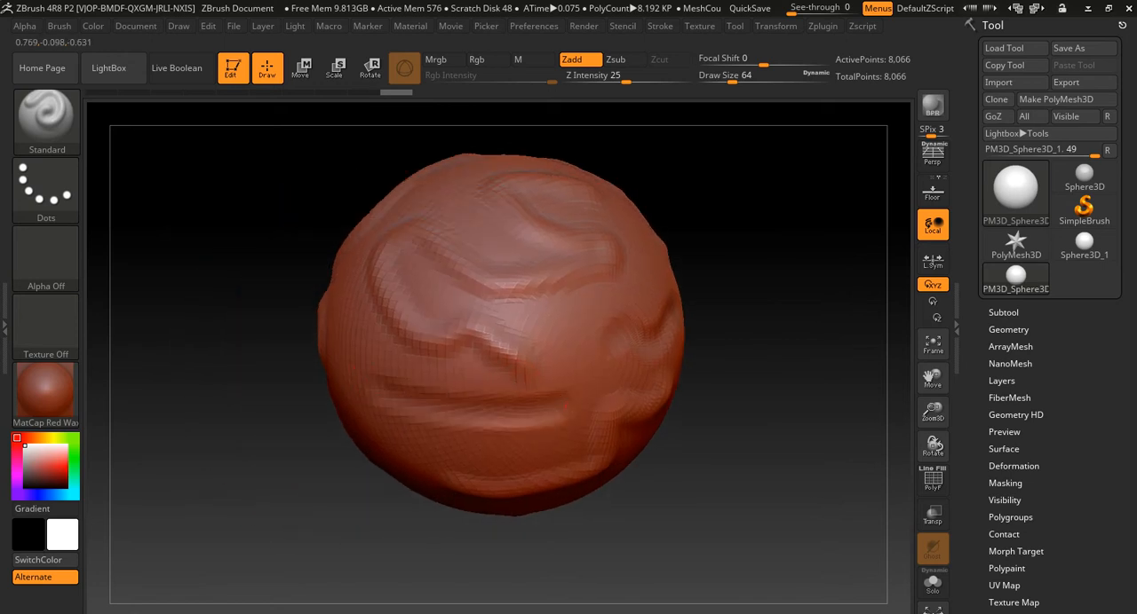
pyautogui.moveTo(333, 500); pyautogui.dragTo(505, 498)
pyautogui.moveTo(330, 384)
pyautogui.mouseDown()
pyautogui.moveTo(300, 415)
pyautogui.moveTo(345, 439)
pyautogui.mouseUp()
pyautogui.moveTo(518, 409); pyautogui.dragTo(683, 416)
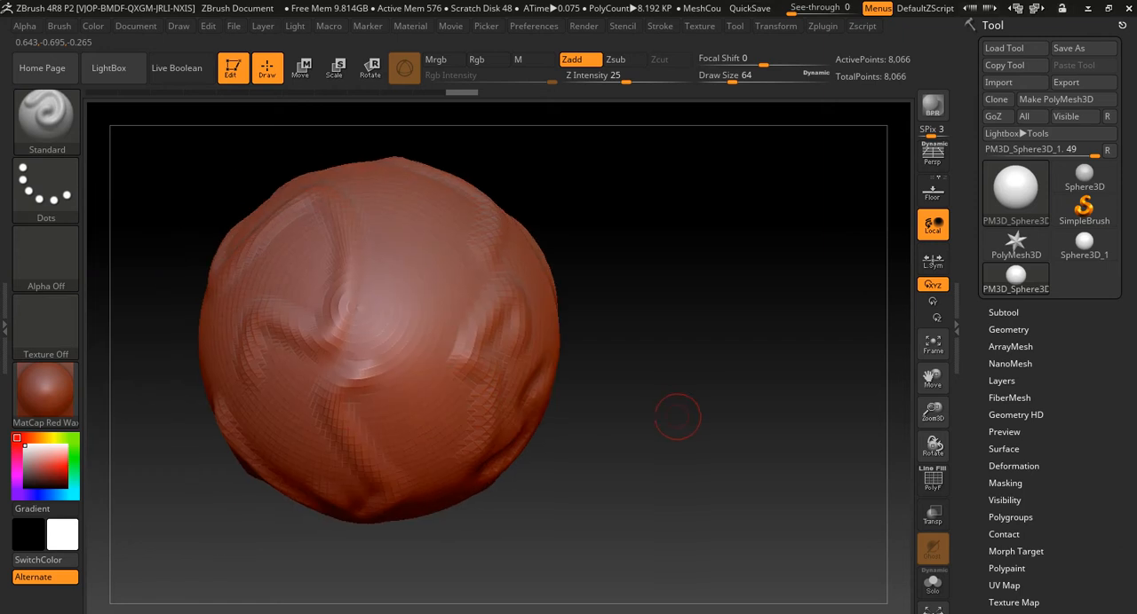
# - Sculpt strokes beside the sphere's pole with the Standard brush and smooth them out with the Smooth brush
pyautogui.keyDown('alt'); pyautogui.moveTo(621, 312); pyautogui.dragTo(672, 332); pyautogui.keyUp('alt')
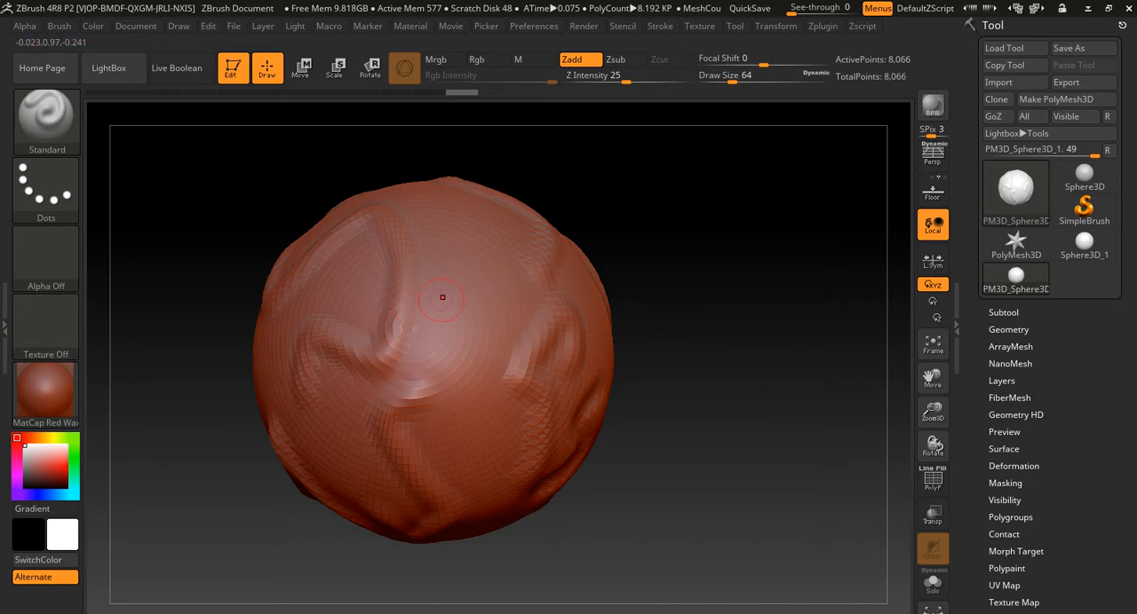
pyautogui.moveTo(479, 248); pyautogui.dragTo(475, 395)
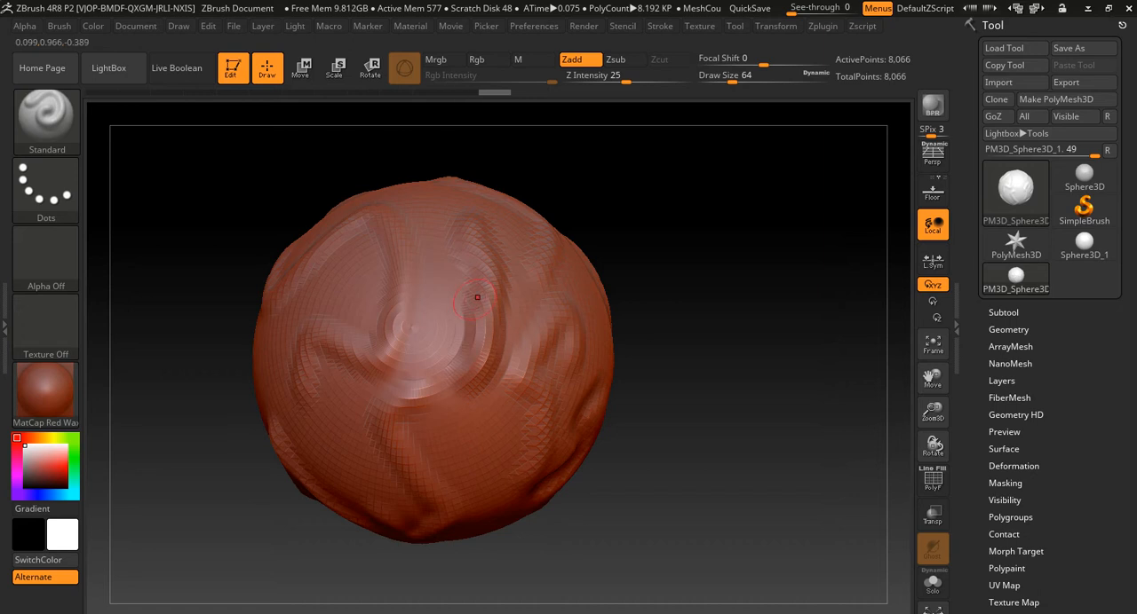
pyautogui.moveTo(462, 319)
pyautogui.keyDown('shift'); pyautogui.mouseDown()
pyautogui.moveTo(487, 262)
pyautogui.moveTo(480, 386)
pyautogui.moveTo(503, 284)
pyautogui.mouseUp(); pyautogui.keyUp('shift')
pyautogui.moveTo(462, 338)
pyautogui.keyDown('shift'); pyautogui.mouseDown()
pyautogui.moveTo(428, 385)
pyautogui.moveTo(394, 326)
pyautogui.moveTo(389, 360)
pyautogui.mouseUp(); pyautogui.keyUp('shift')
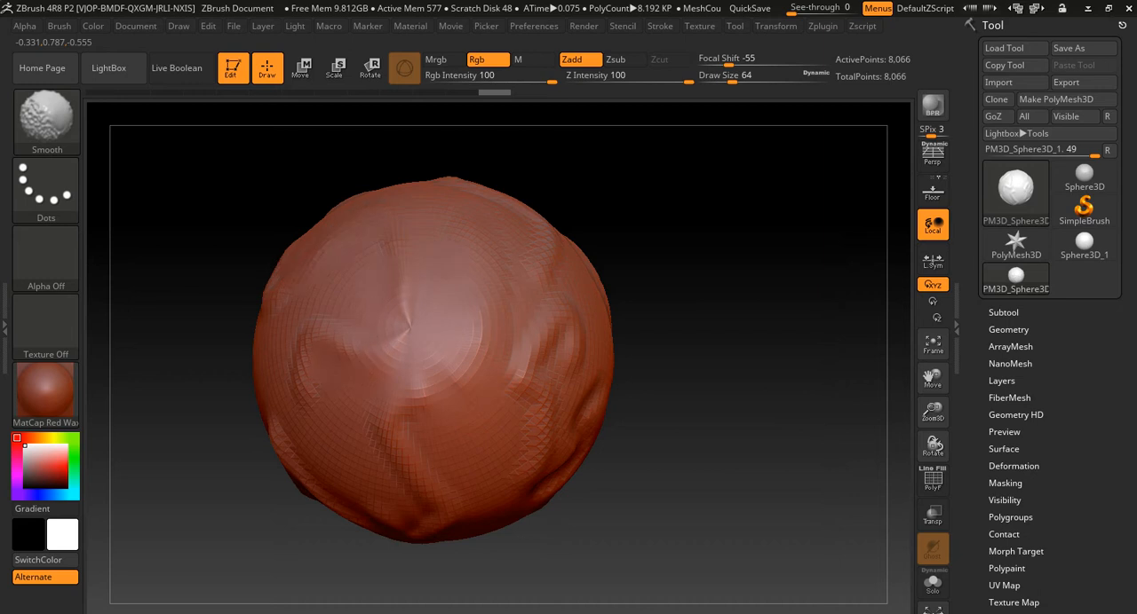
# - Carve a curved groove near the sphere's pole and build up a raised rim around it
pyautogui.moveTo(424, 314)
pyautogui.mouseDown()
pyautogui.moveTo(471, 265)
pyautogui.moveTo(486, 298)
pyautogui.moveTo(487, 345)
pyautogui.mouseUp()
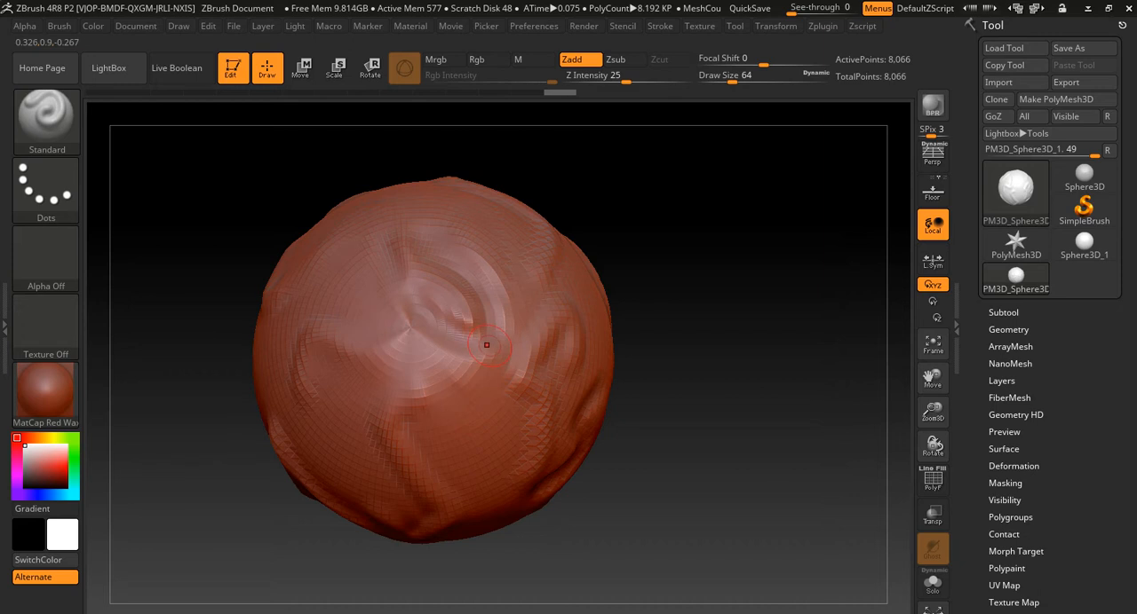
pyautogui.moveTo(499, 330)
pyautogui.mouseDown()
pyautogui.moveTo(443, 247)
pyautogui.moveTo(391, 293)
pyautogui.moveTo(462, 355)
pyautogui.moveTo(462, 257)
pyautogui.moveTo(405, 289)
pyautogui.moveTo(444, 351)
pyautogui.moveTo(511, 297)
pyautogui.moveTo(430, 243)
pyautogui.moveTo(451, 345)
pyautogui.moveTo(478, 256)
pyautogui.moveTo(405, 286)
pyautogui.moveTo(481, 333)
pyautogui.moveTo(421, 238)
pyautogui.mouseUp()
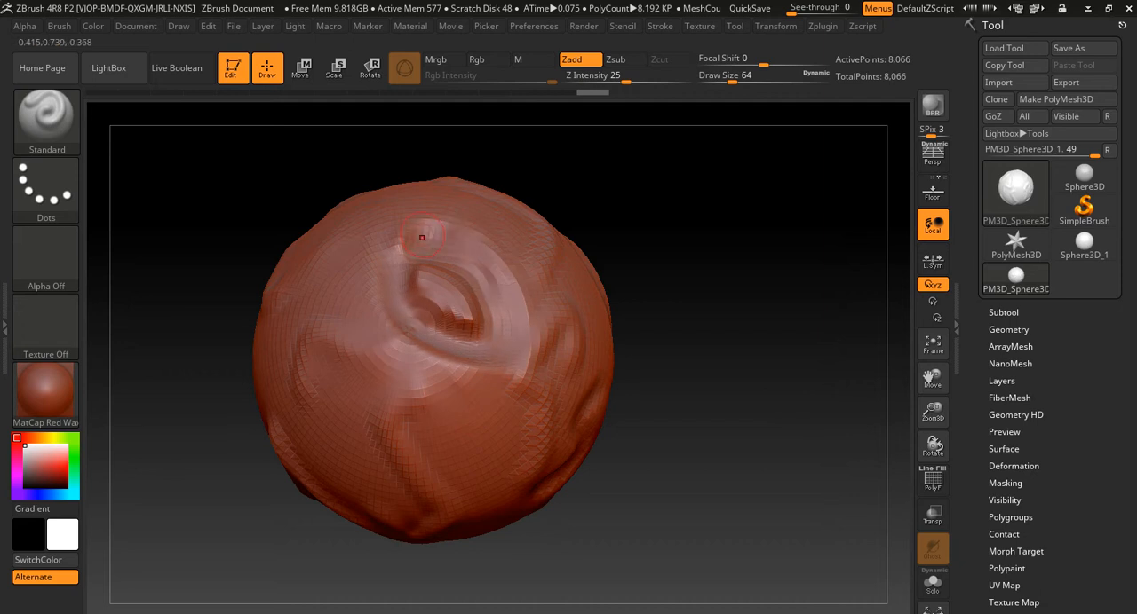
# - Mask a round patch over the sphere's pole and sculpt raised strokes around its edge
pyautogui.moveTo(359, 331)
pyautogui.keyDown('ctrl'); pyautogui.mouseDown()
pyautogui.moveTo(362, 315)
pyautogui.moveTo(373, 348)
pyautogui.moveTo(398, 360)
pyautogui.moveTo(387, 300)
pyautogui.moveTo(360, 373)
pyautogui.moveTo(402, 290)
pyautogui.moveTo(390, 278)
pyautogui.moveTo(391, 391)
pyautogui.moveTo(426, 277)
pyautogui.moveTo(378, 391)
pyautogui.moveTo(457, 338)
pyautogui.moveTo(466, 351)
pyautogui.moveTo(462, 306)
pyautogui.moveTo(417, 422)
pyautogui.moveTo(454, 409)
pyautogui.mouseUp(); pyautogui.keyUp('ctrl')
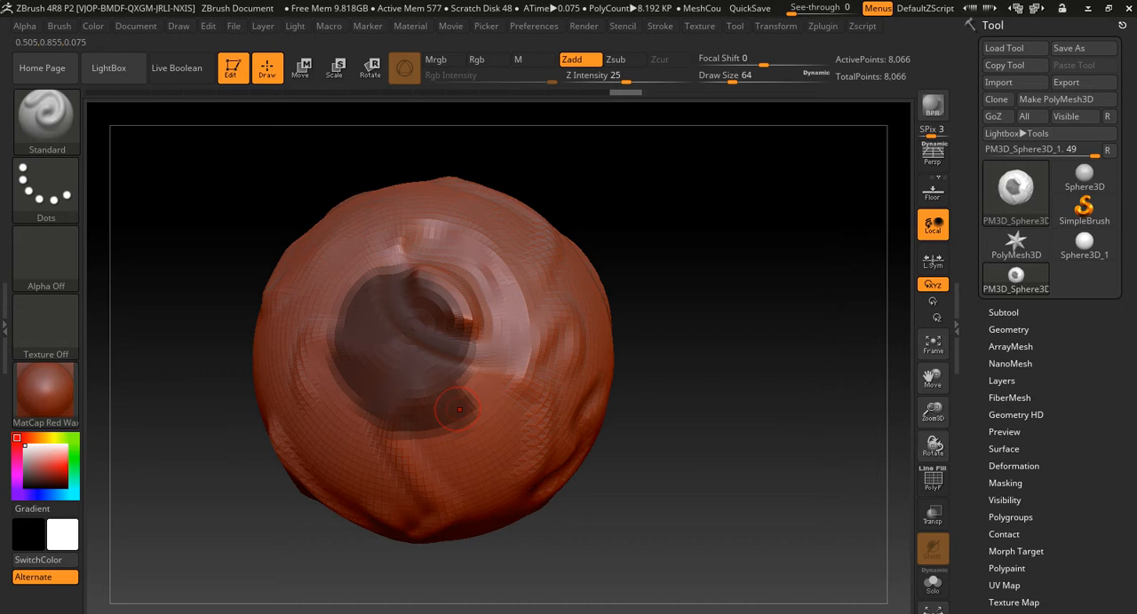
pyautogui.moveTo(457, 408)
pyautogui.keyDown('ctrl'); pyautogui.mouseDown()
pyautogui.moveTo(484, 360)
pyautogui.moveTo(457, 288)
pyautogui.moveTo(364, 271)
pyautogui.mouseUp(); pyautogui.keyUp('ctrl')
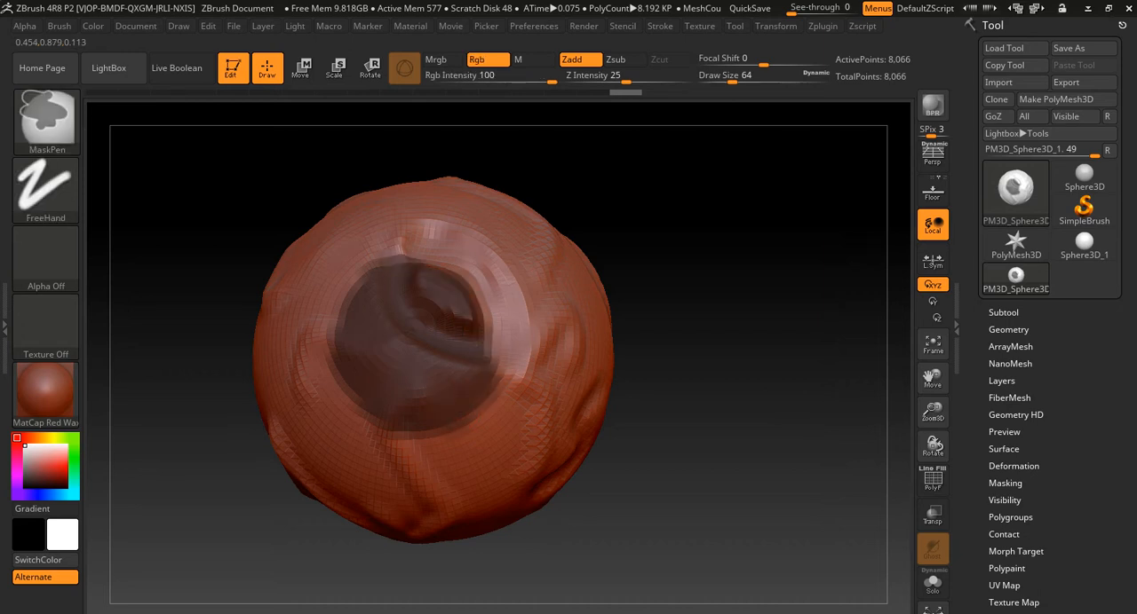
pyautogui.moveTo(362, 273)
pyautogui.mouseDown()
pyautogui.moveTo(328, 330)
pyautogui.moveTo(331, 387)
pyautogui.moveTo(355, 416)
pyautogui.moveTo(452, 435)
pyautogui.moveTo(524, 316)
pyautogui.moveTo(515, 355)
pyautogui.moveTo(499, 288)
pyautogui.moveTo(444, 253)
pyautogui.moveTo(404, 247)
pyautogui.moveTo(357, 264)
pyautogui.mouseUp()
pyautogui.moveTo(645, 330)
pyautogui.mouseDown()
pyautogui.moveTo(782, 332)
pyautogui.moveTo(619, 328)
pyautogui.moveTo(623, 343)
pyautogui.mouseUp()
pyautogui.moveTo(711, 279); pyautogui.dragTo(707, 310)
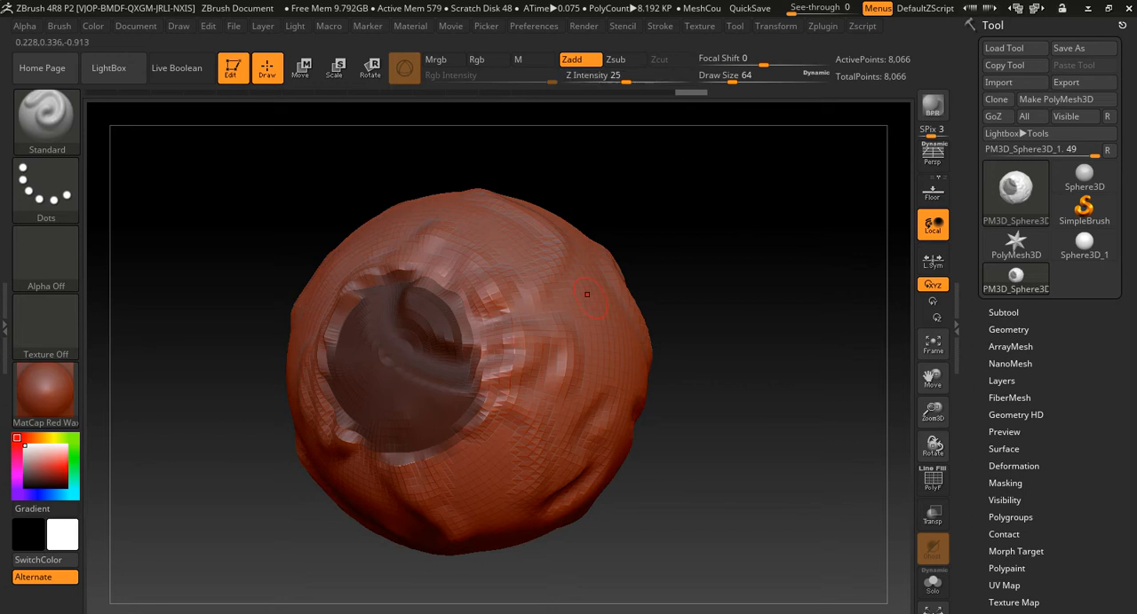
# - Set the Standard brush's Z Intensity to 76 and sculpt a strong vertical ridge beside the masked patch
pyautogui.press('u')
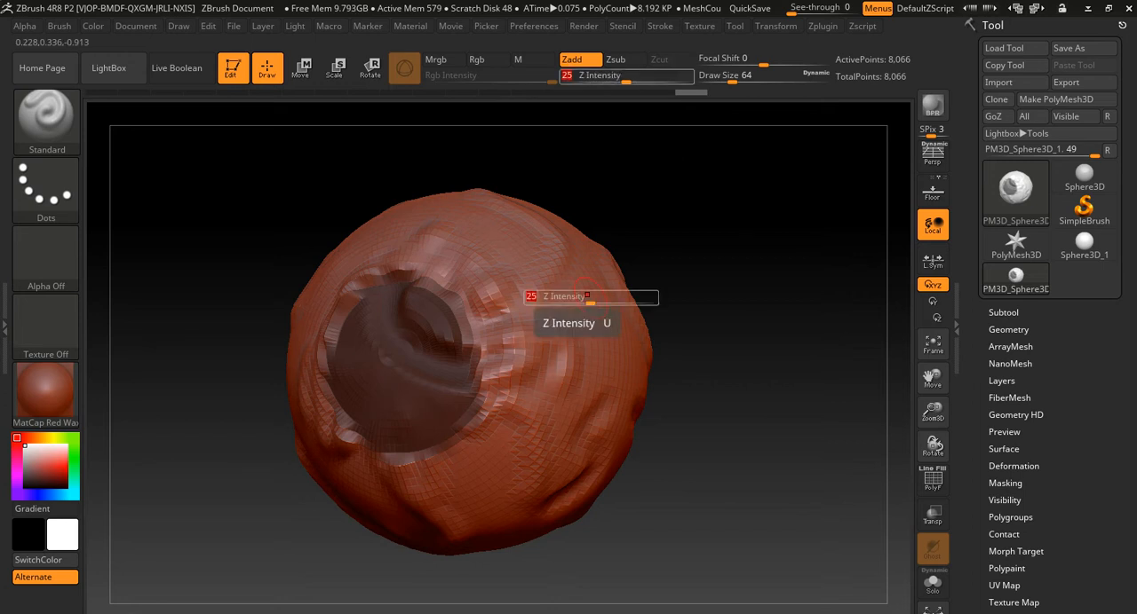
pyautogui.moveTo(588, 302); pyautogui.dragTo(636, 303)
pyautogui.moveTo(539, 278)
pyautogui.mouseDown()
pyautogui.moveTo(573, 364)
pyautogui.moveTo(572, 471)
pyautogui.mouseUp()
pyautogui.moveTo(736, 323); pyautogui.dragTo(706, 317)
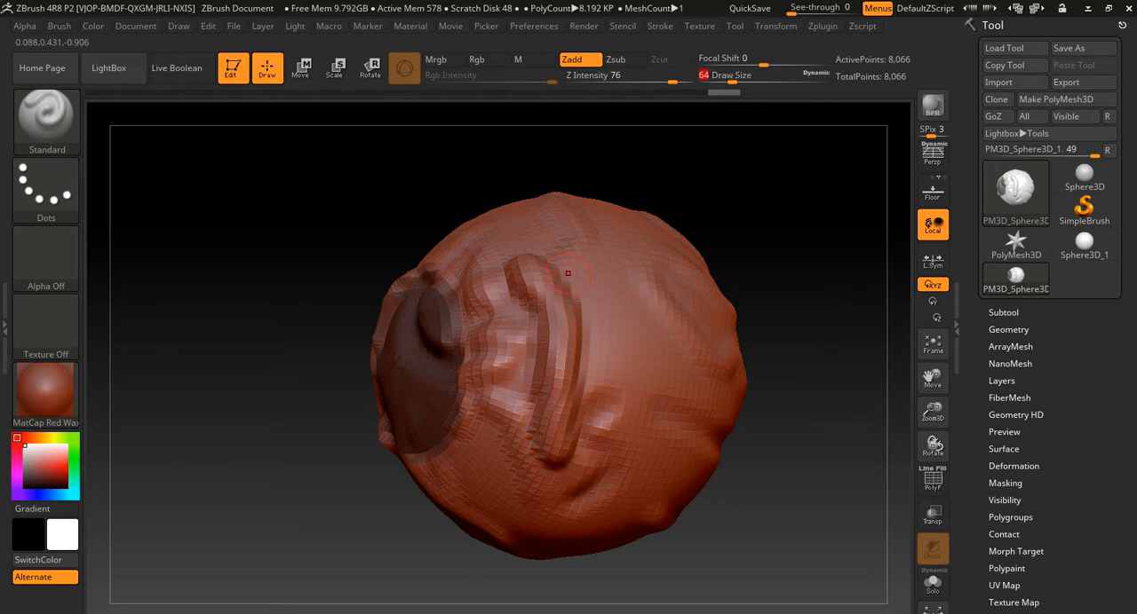
# - Set the Draw Size to 338 and sculpt a broad bulge on the side of the sphere
pyautogui.press('s')
pyautogui.moveTo(567, 277); pyautogui.dragTo(610, 280)
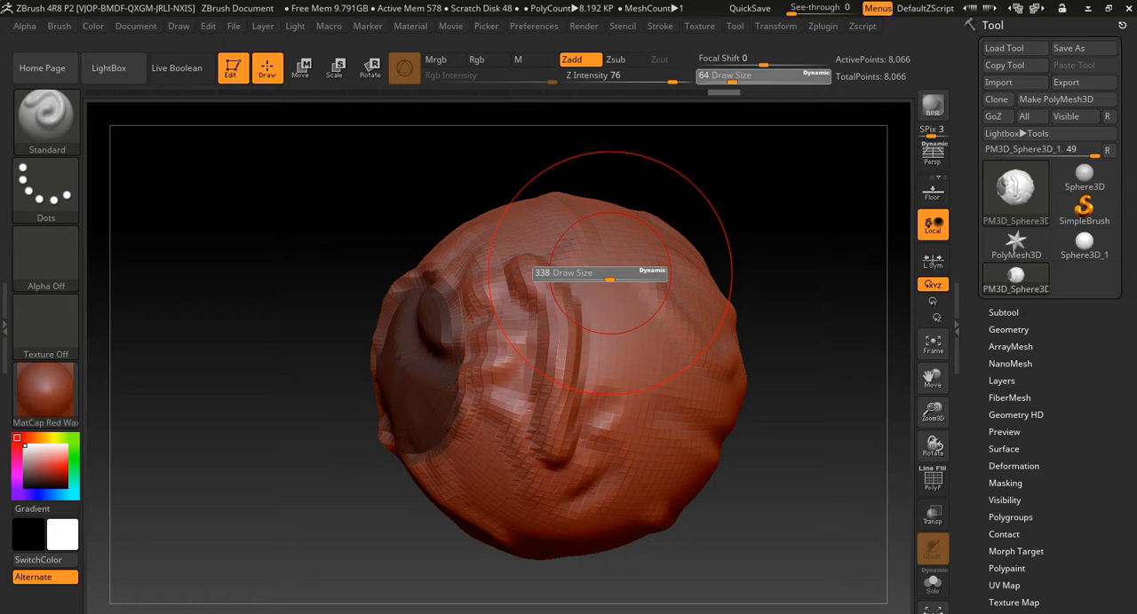
pyautogui.moveTo(587, 270); pyautogui.dragTo(605, 424)
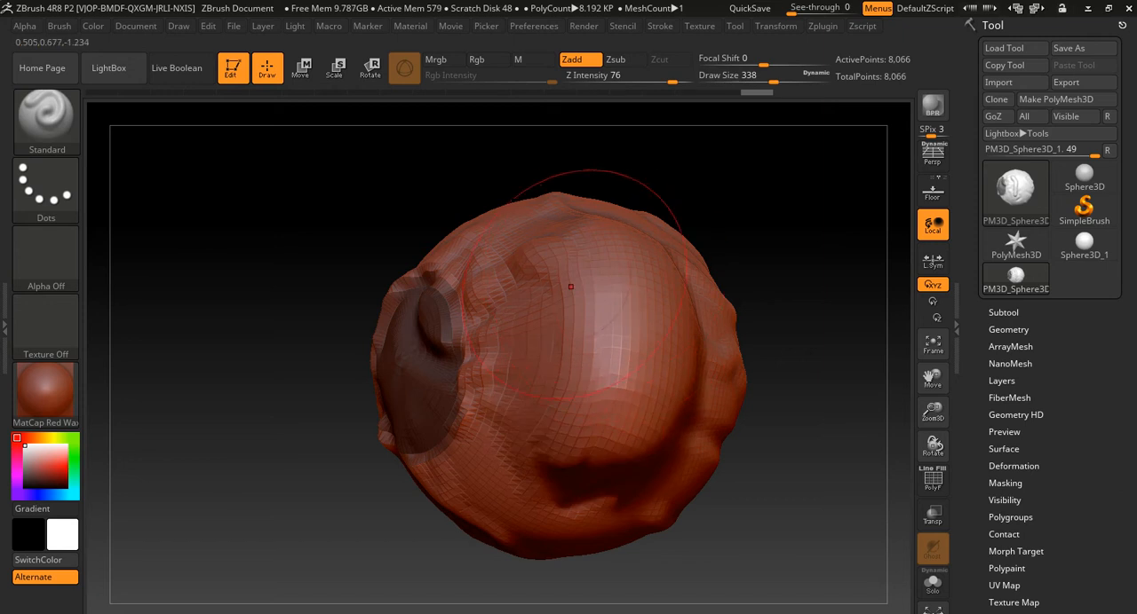
# - Set the Focal Shift to -100 and sculpt a hard-edged plateau beside the masked patch
pyautogui.press('u')
pyautogui.press('o')
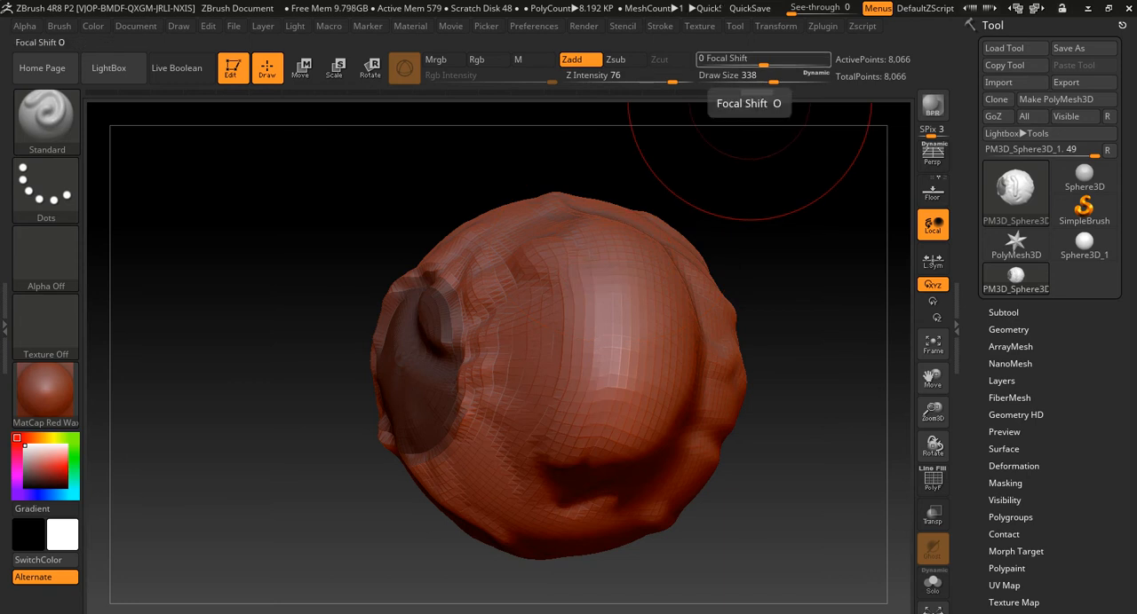
pyautogui.press('o')
pyautogui.moveTo(570, 301); pyautogui.dragTo(507, 293)
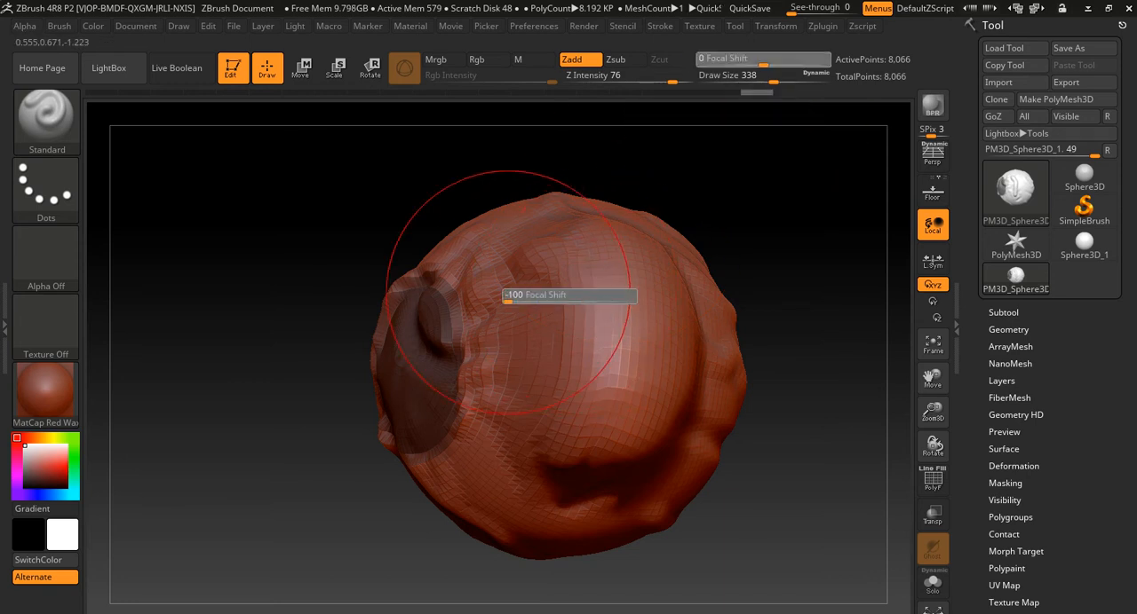
pyautogui.moveTo(335, 514)
pyautogui.keyDown('alt'); pyautogui.mouseDown()
pyautogui.moveTo(423, 508)
pyautogui.moveTo(568, 469)
pyautogui.moveTo(484, 460)
pyautogui.mouseUp(); pyautogui.keyUp('alt')
# - Set the Draw Size to 112 and the Focal Shift to 100, and sculpt small pointed bumps on the unmasked side
pyautogui.press('s')
pyautogui.moveTo(507, 324)
pyautogui.mouseDown()
pyautogui.moveTo(515, 457)
pyautogui.moveTo(494, 451)
pyautogui.moveTo(499, 325)
pyautogui.mouseUp()
pyautogui.press('o')
pyautogui.moveTo(366, 401); pyautogui.dragTo(497, 404)
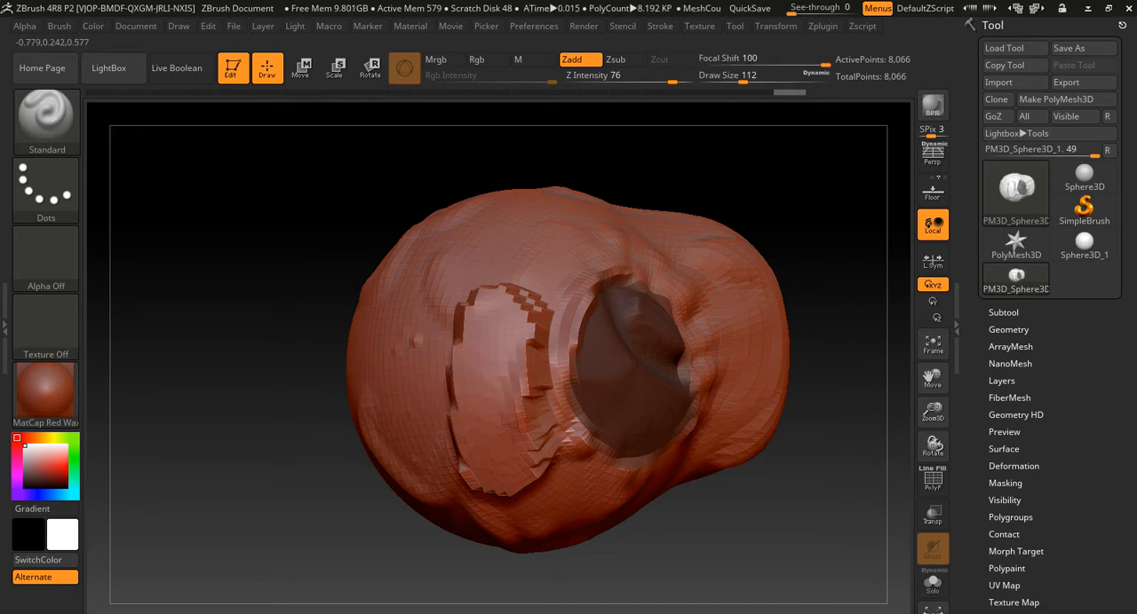
pyautogui.moveTo(272, 352); pyautogui.dragTo(195, 467)
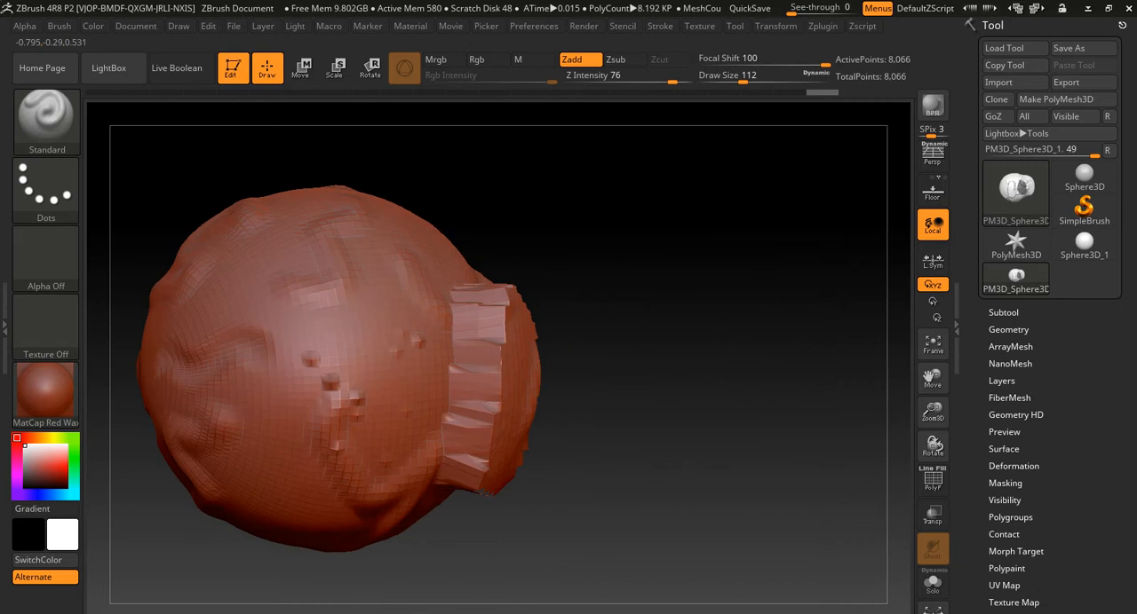
# - Set the Draw Size to 223 and sculpt larger spikes on the same side of the model
pyautogui.click(346, 304)
pyautogui.press('s')
pyautogui.click(362, 363)
pyautogui.moveTo(349, 321)
pyautogui.mouseDown()
pyautogui.moveTo(338, 440)
pyautogui.moveTo(358, 278)
pyautogui.moveTo(366, 384)
pyautogui.mouseUp()
pyautogui.moveTo(654, 334)
pyautogui.mouseDown()
pyautogui.moveTo(497, 355)
pyautogui.moveTo(702, 355)
pyautogui.moveTo(524, 382)
pyautogui.moveTo(573, 372)
pyautogui.mouseUp()
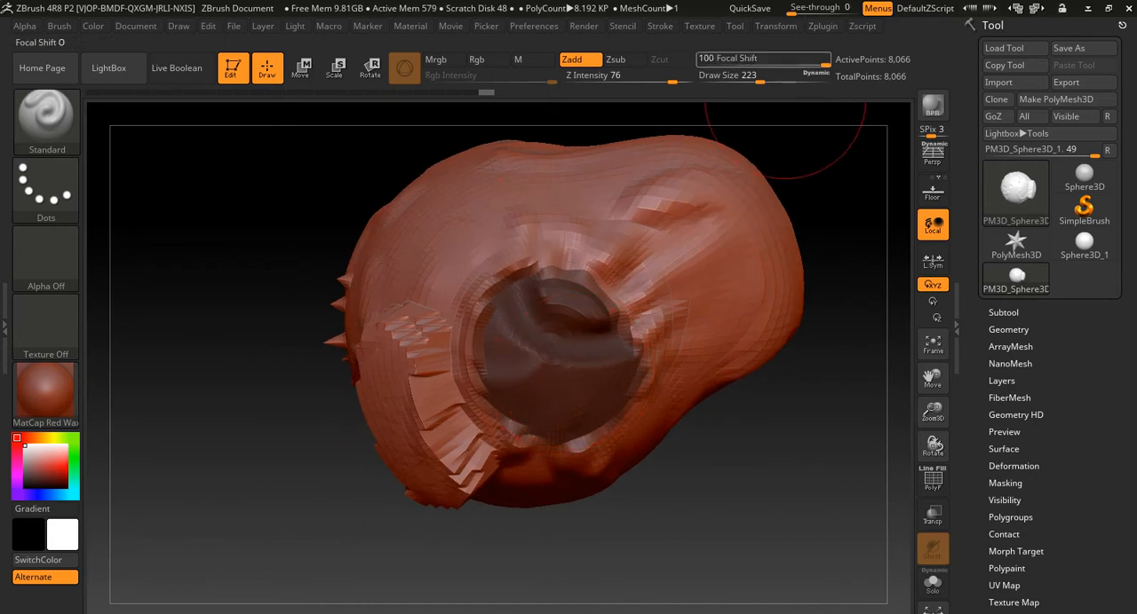
# - Reset the Focal Shift to 0 and clear the mask from the model
pyautogui.moveTo(837, 178)
pyautogui.mouseDown()
pyautogui.moveTo(766, 258)
pyautogui.moveTo(724, 369)
pyautogui.mouseUp()
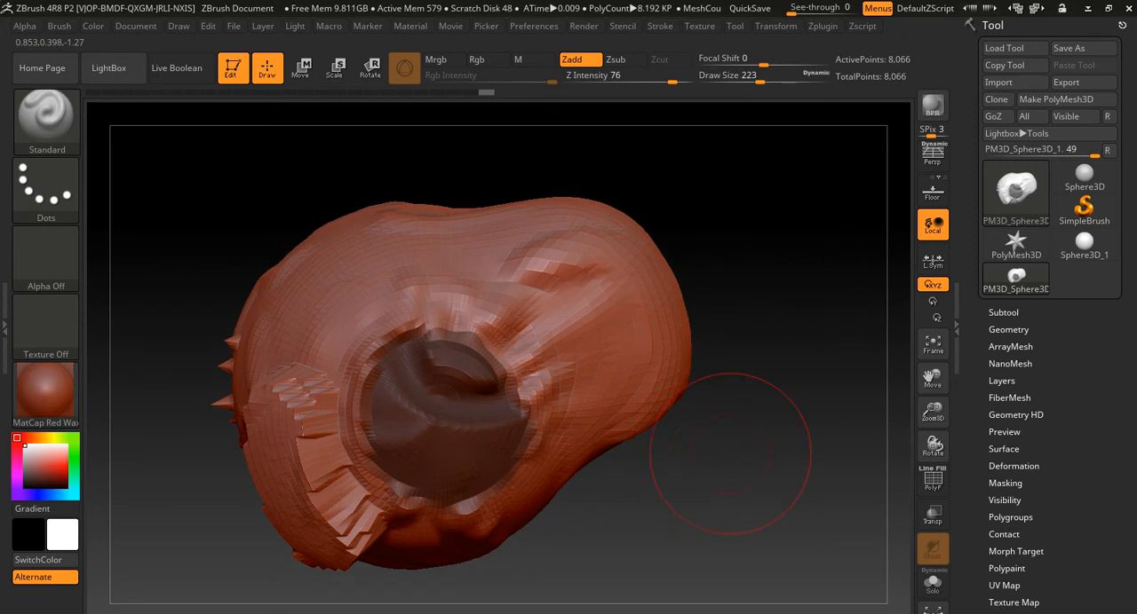
pyautogui.press('ctrl')
pyautogui.moveTo(774, 257)
pyautogui.keyDown('ctrl'); pyautogui.mouseDown()
pyautogui.moveTo(838, 424)
pyautogui.moveTo(831, 399)
pyautogui.mouseUp(); pyautogui.keyUp('ctrl')
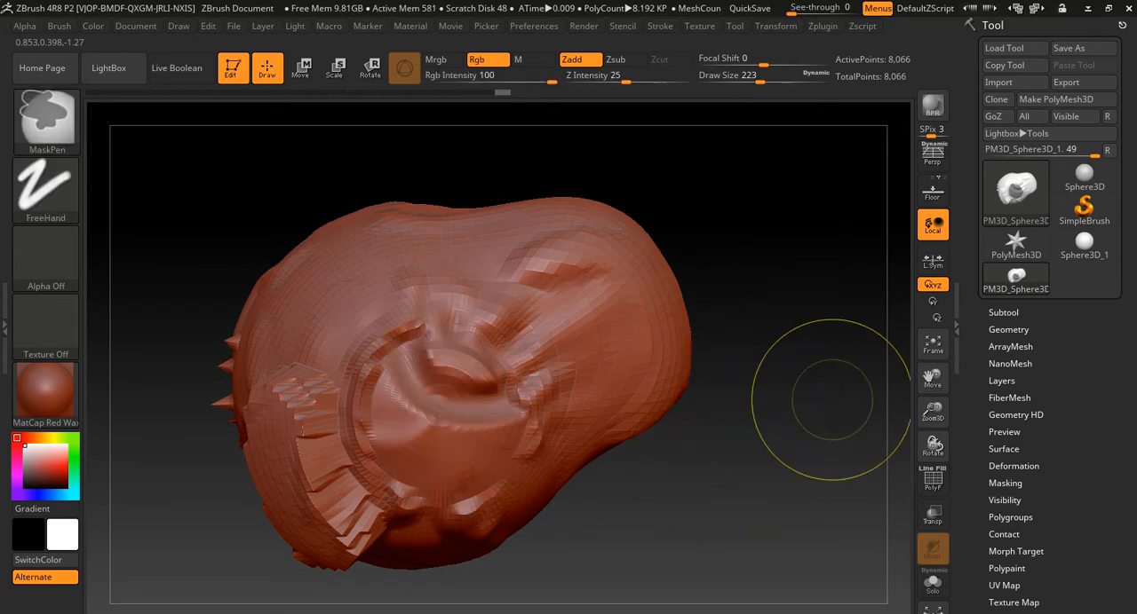
# - Rotate the model with the transform gizmo in Rotate mode, and return to Draw mode
pyautogui.moveTo(723, 444)
pyautogui.mouseDown()
pyautogui.moveTo(704, 362)
pyautogui.moveTo(766, 503)
pyautogui.moveTo(755, 390)
pyautogui.moveTo(765, 327)
pyautogui.mouseUp()
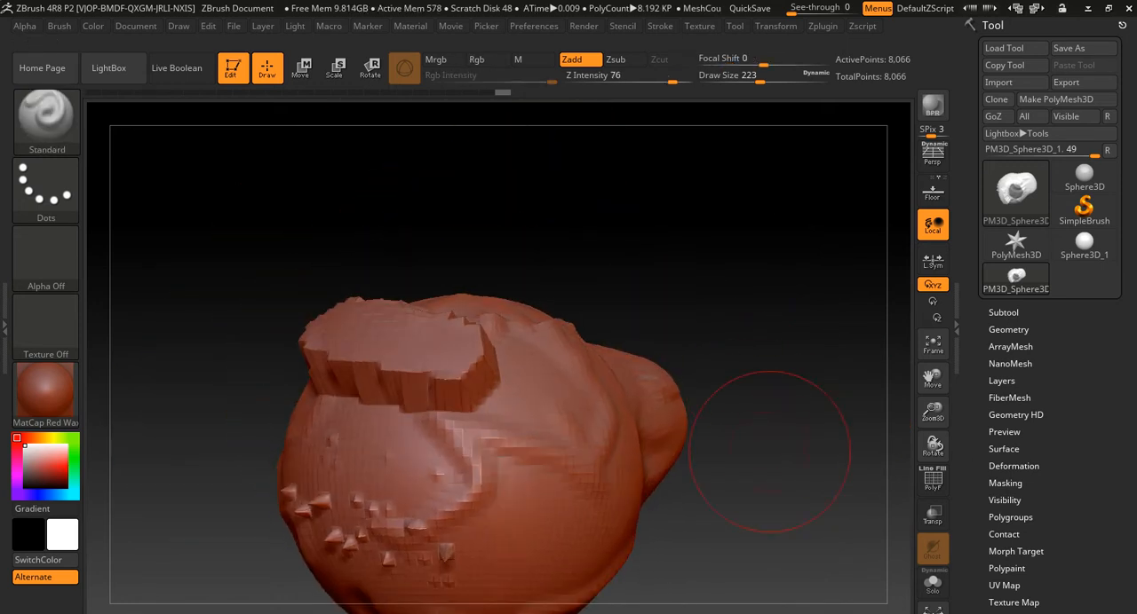
pyautogui.moveTo(753, 405); pyautogui.dragTo(764, 392)
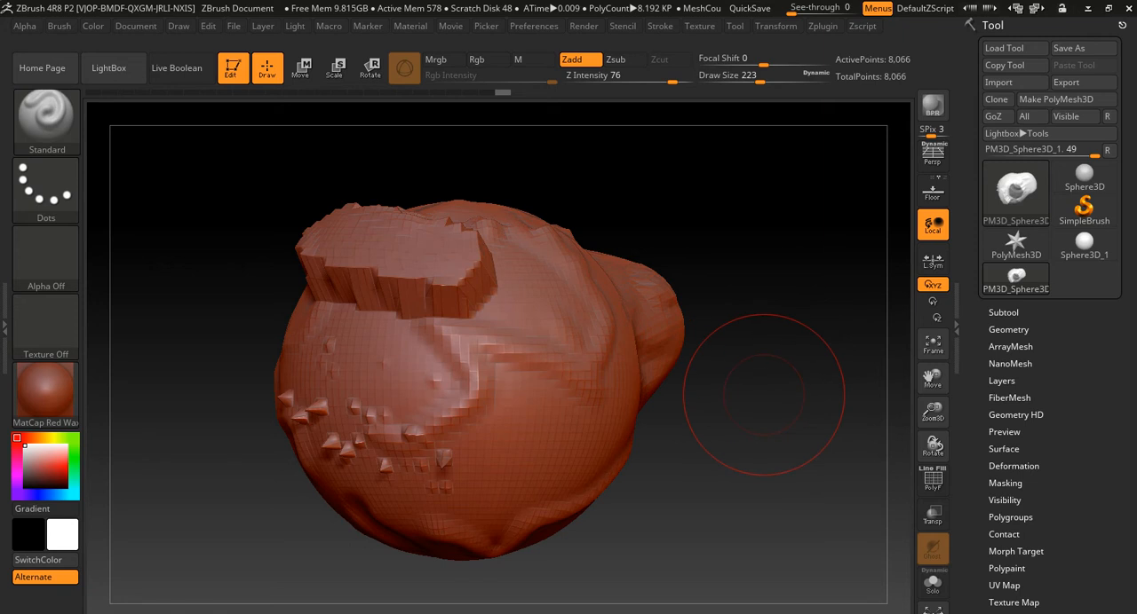
pyautogui.moveTo(765, 400)
pyautogui.keyDown('alt'); pyautogui.mouseDown()
pyautogui.moveTo(724, 397)
pyautogui.moveTo(853, 396)
pyautogui.mouseUp(); pyautogui.keyUp('alt')
pyautogui.keyDown('alt'); pyautogui.moveTo(590, 396); pyautogui.dragTo(881, 414); pyautogui.keyUp('alt')
pyautogui.moveTo(689, 412)
pyautogui.keyDown('alt'); pyautogui.mouseDown()
pyautogui.moveTo(825, 414)
pyautogui.moveTo(825, 403)
pyautogui.mouseUp(); pyautogui.keyUp('alt')
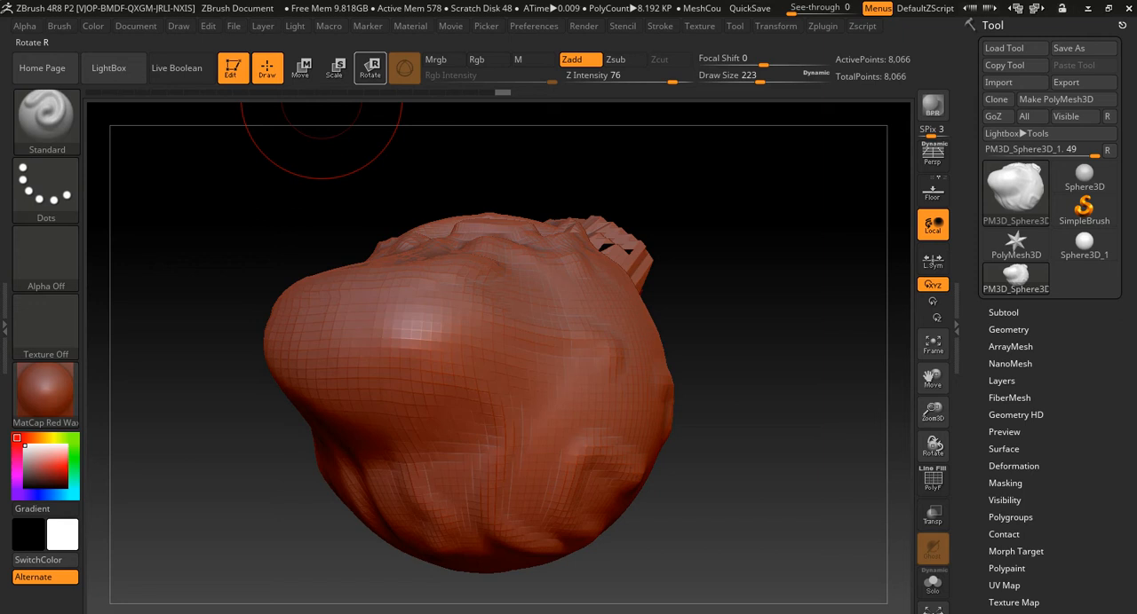
pyautogui.click(370, 68)
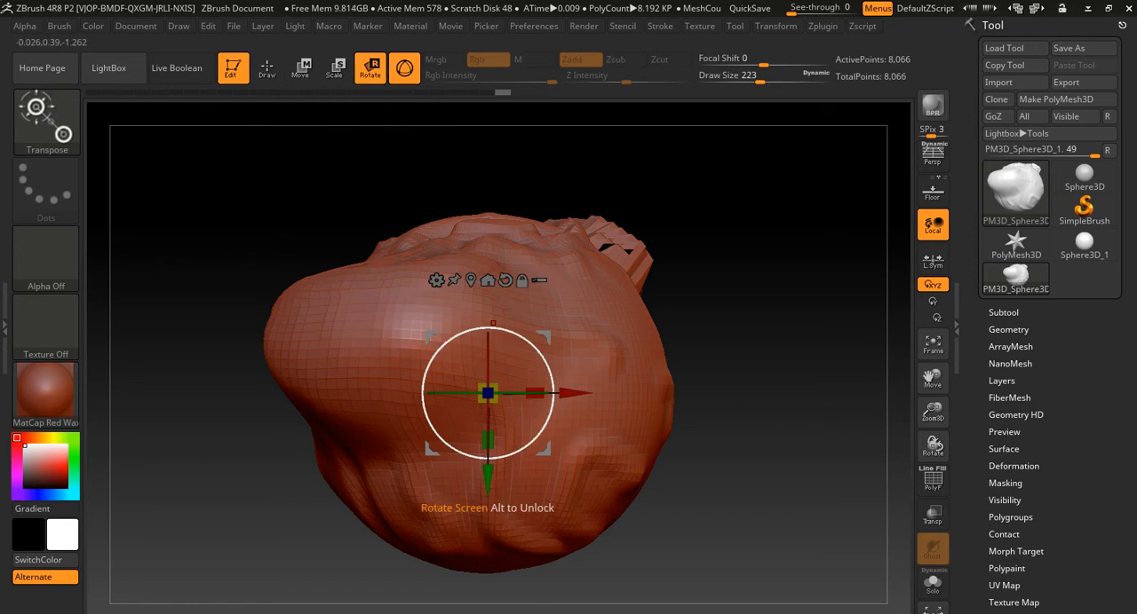
pyautogui.moveTo(447, 393); pyautogui.dragTo(487, 393)
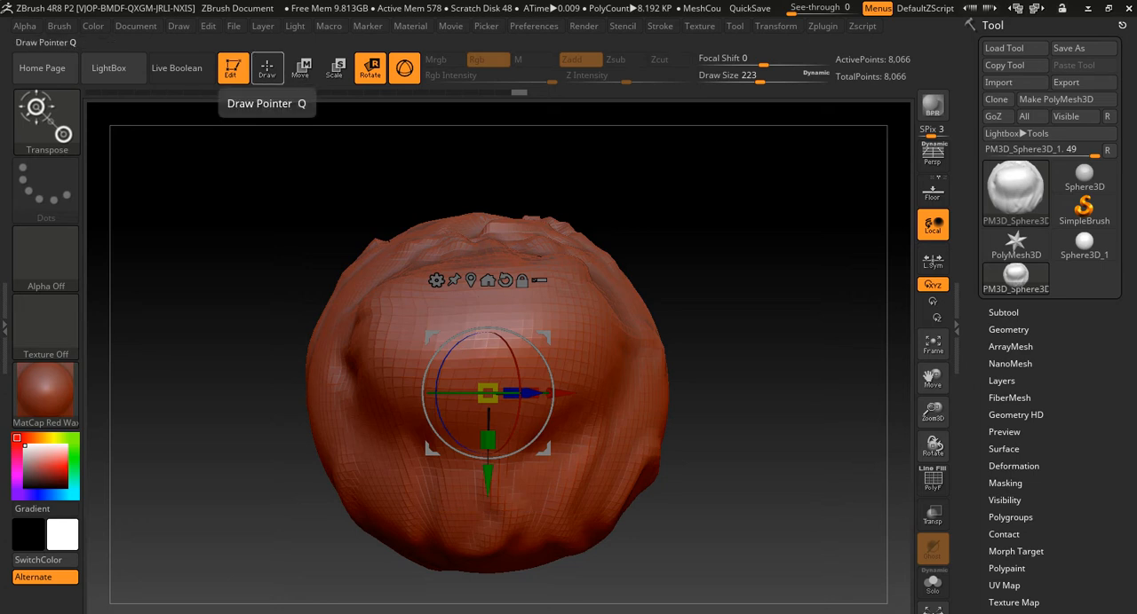
pyautogui.click(267, 67)
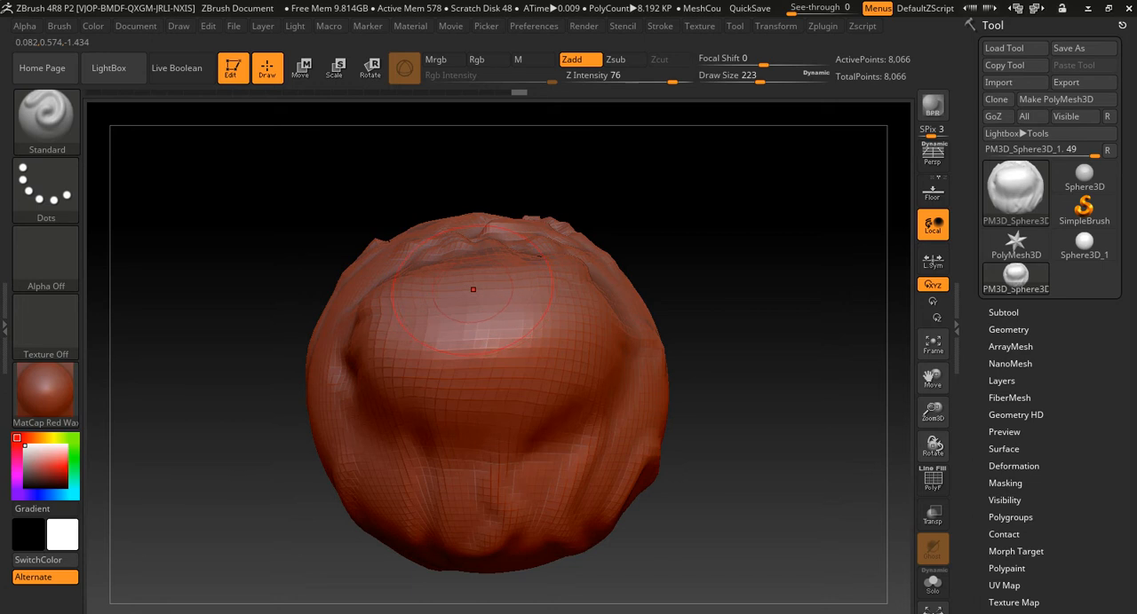
# - Leave Edit mode, draw four more copies of the model over the canvas, and re-enter Edit mode on the last one
pyautogui.press('t')
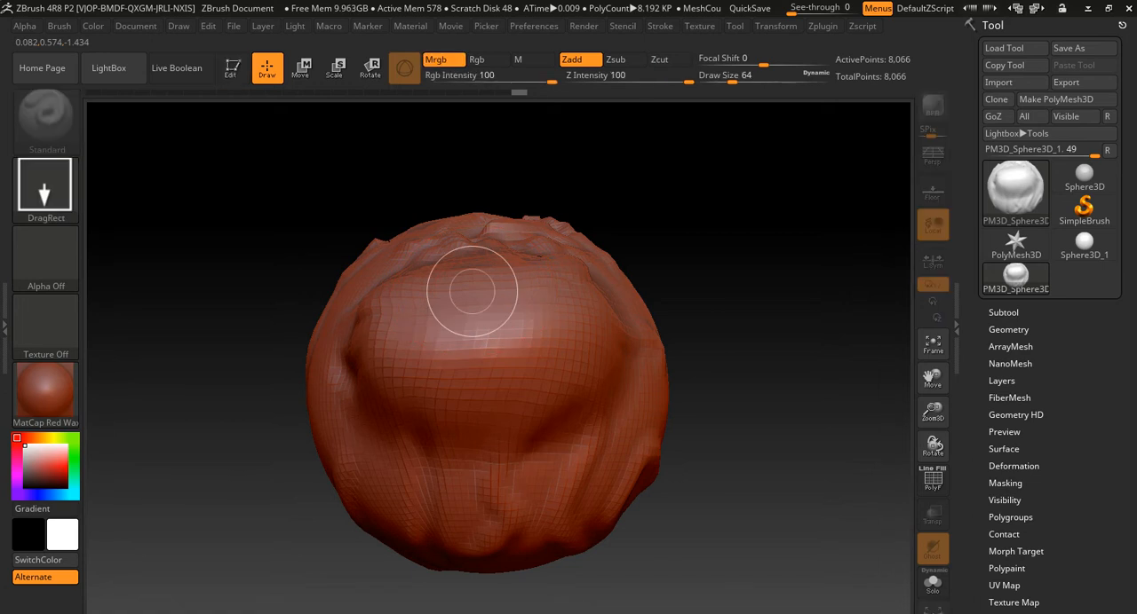
pyautogui.moveTo(503, 339)
pyautogui.mouseDown()
pyautogui.moveTo(530, 346)
pyautogui.moveTo(573, 452)
pyautogui.moveTo(519, 472)
pyautogui.mouseUp()
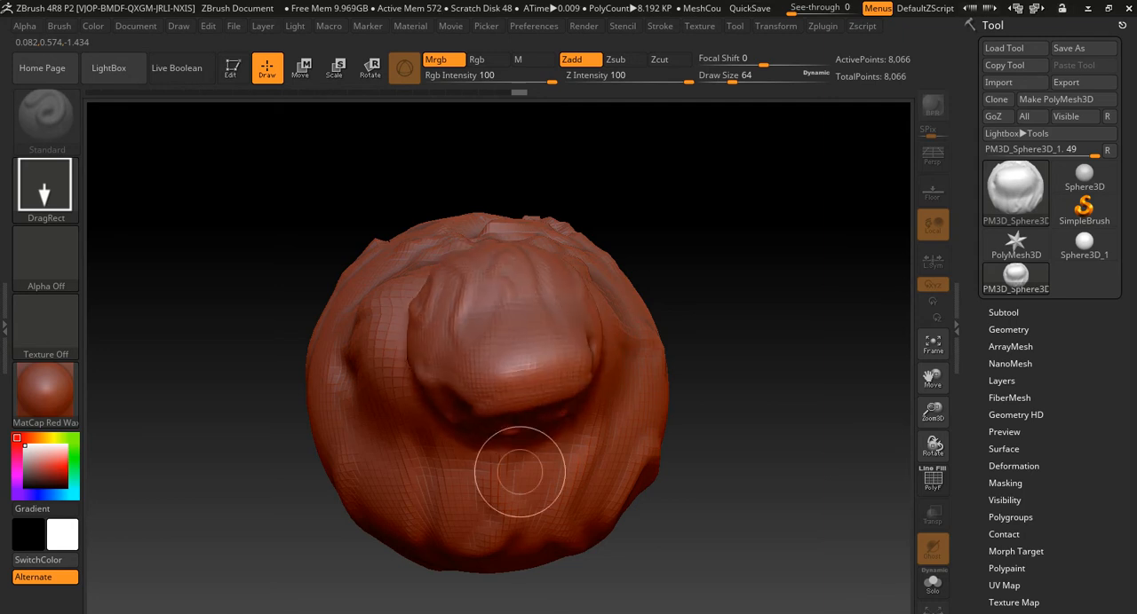
pyautogui.moveTo(381, 393); pyautogui.dragTo(431, 517)
pyautogui.moveTo(701, 341); pyautogui.dragTo(710, 424)
pyautogui.moveTo(629, 406); pyautogui.dragTo(623, 578)
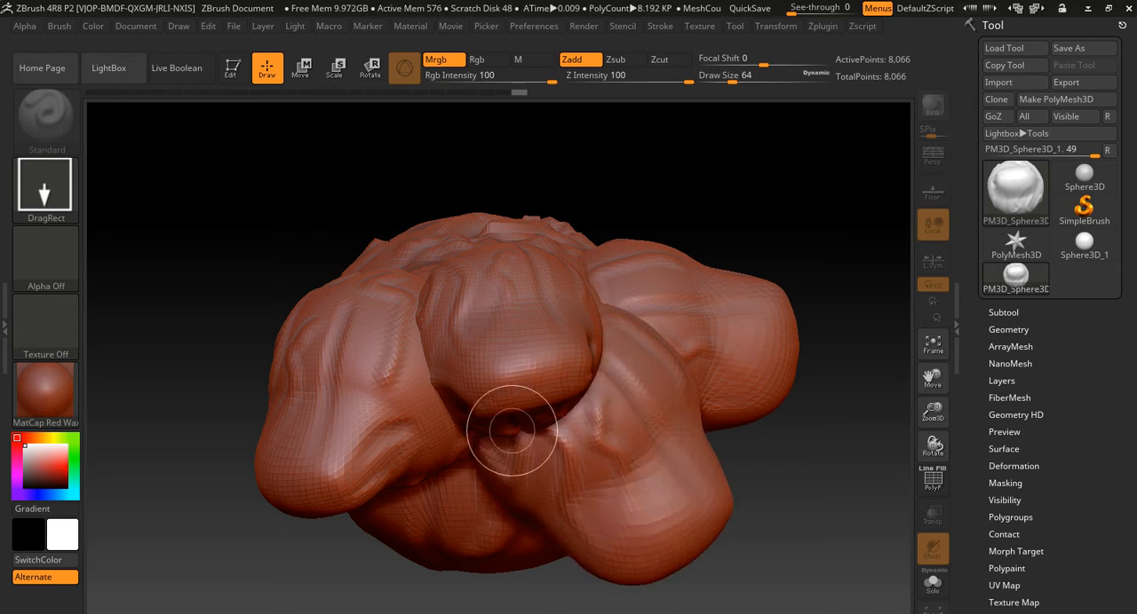
pyautogui.press('t')
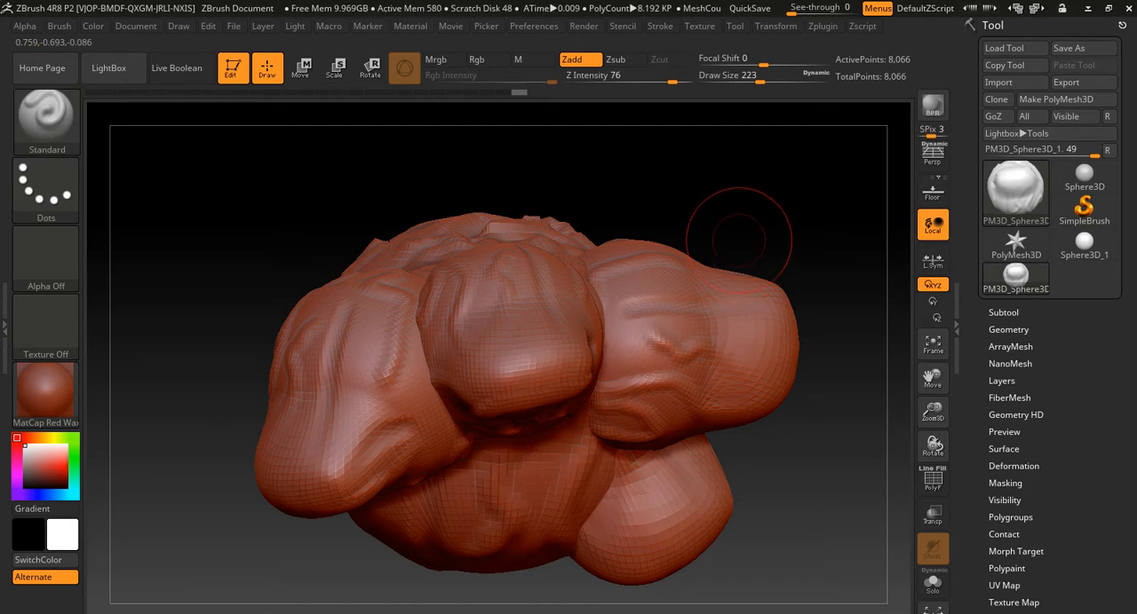
# - Orbit the editable copy among the other copies dropped on the canvas
pyautogui.moveTo(859, 155); pyautogui.dragTo(813, 164)
pyautogui.hotkey('ctrl', 'z')
pyautogui.hotkey('ctrl', 'z')
pyautogui.hotkey('ctrl', 'z')
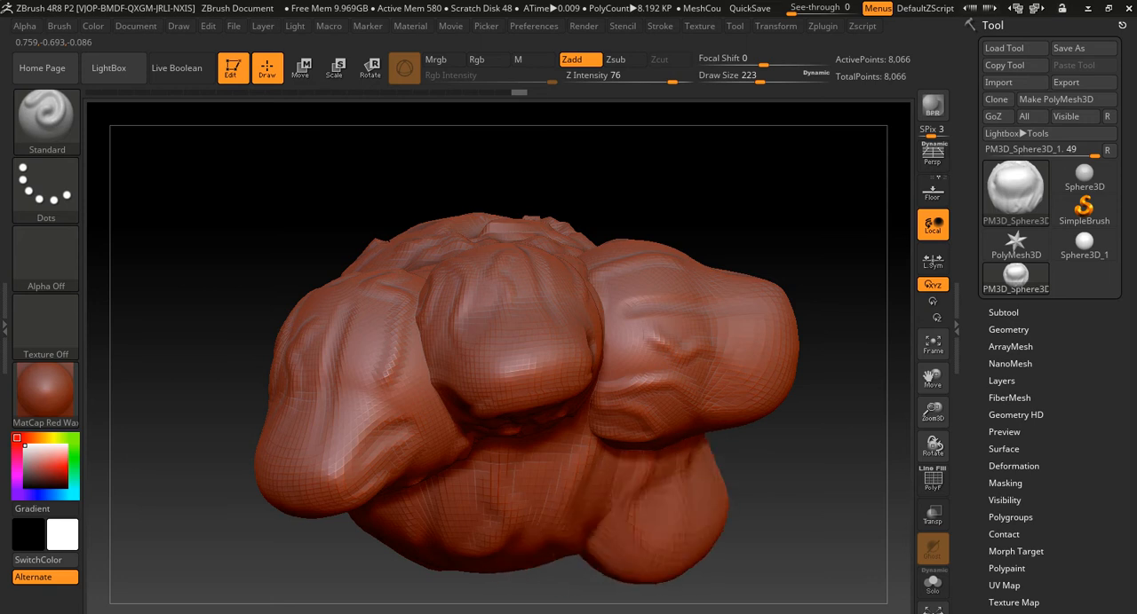
pyautogui.hotkey('ctrl', 'z')
pyautogui.hotkey('ctrl', 'z')
pyautogui.hotkey('ctrl', 'z')
pyautogui.hotkey('ctrl', 'z')
pyautogui.hotkey('ctrl', 'z')
pyautogui.hotkey('ctrl', 'z')
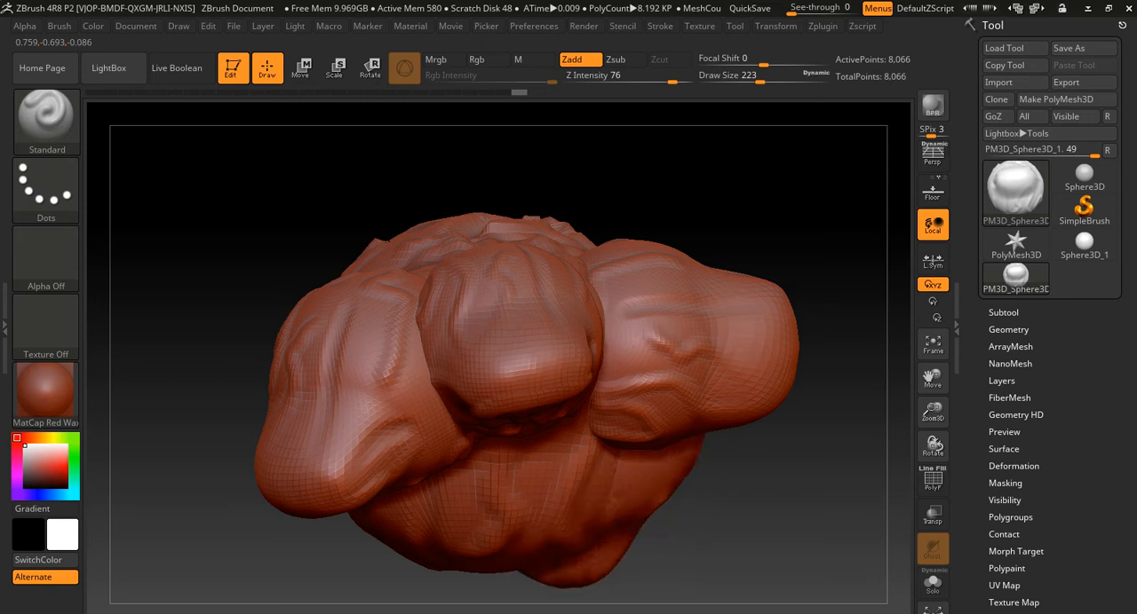
pyautogui.hotkey('ctrl', 'z')
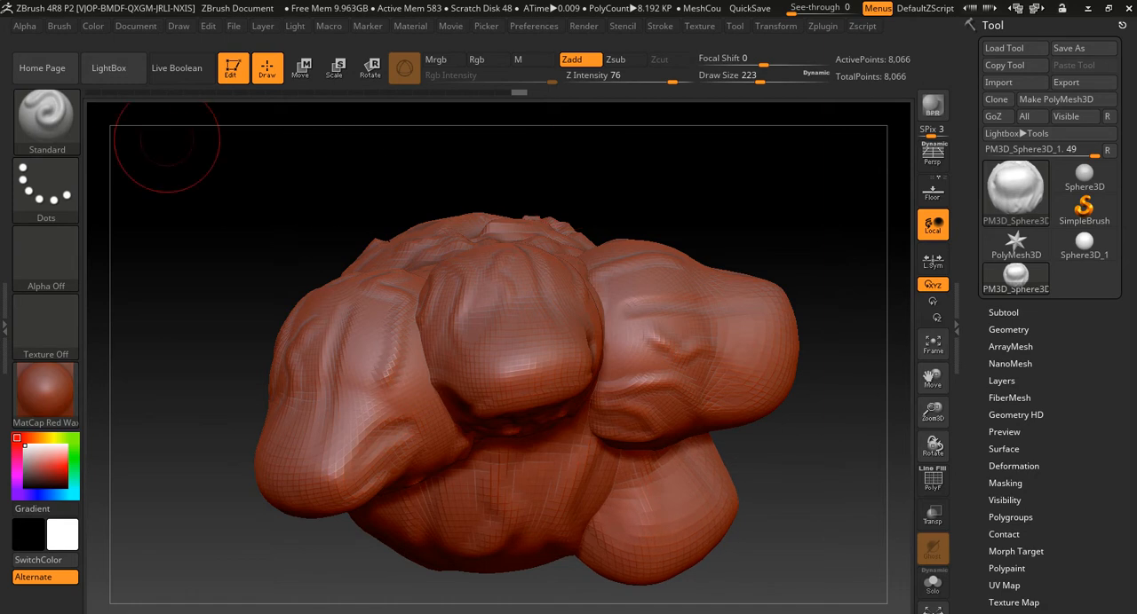
# - Clear the canvas of the dropped copies and frame the remaining editable model
pyautogui.click(93, 26)
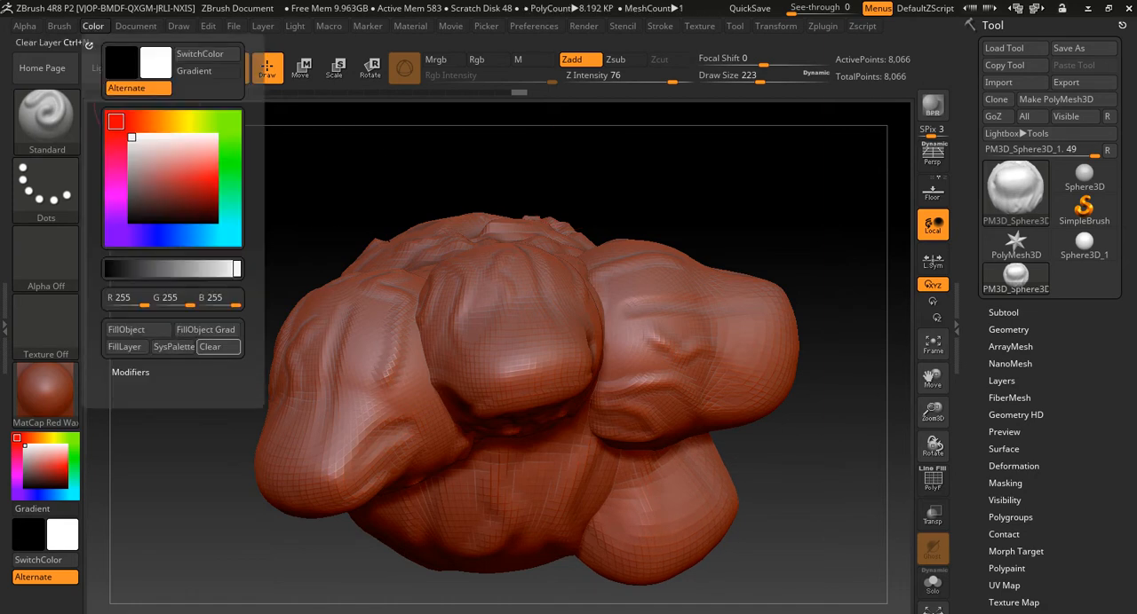
pyautogui.click(210, 346)
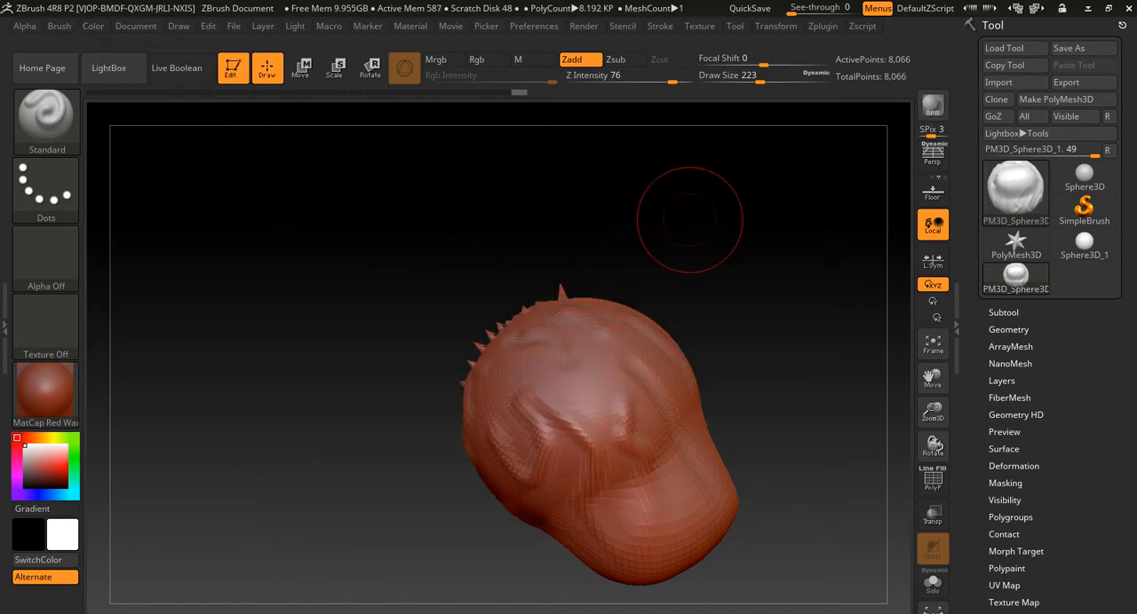
pyautogui.press('f')
pyautogui.moveTo(856, 345)
pyautogui.mouseDown()
pyautogui.moveTo(821, 284)
pyautogui.moveTo(755, 266)
pyautogui.moveTo(771, 294)
pyautogui.moveTo(771, 249)
pyautogui.mouseUp()
pyautogui.moveTo(674, 284); pyautogui.dragTo(716, 310)
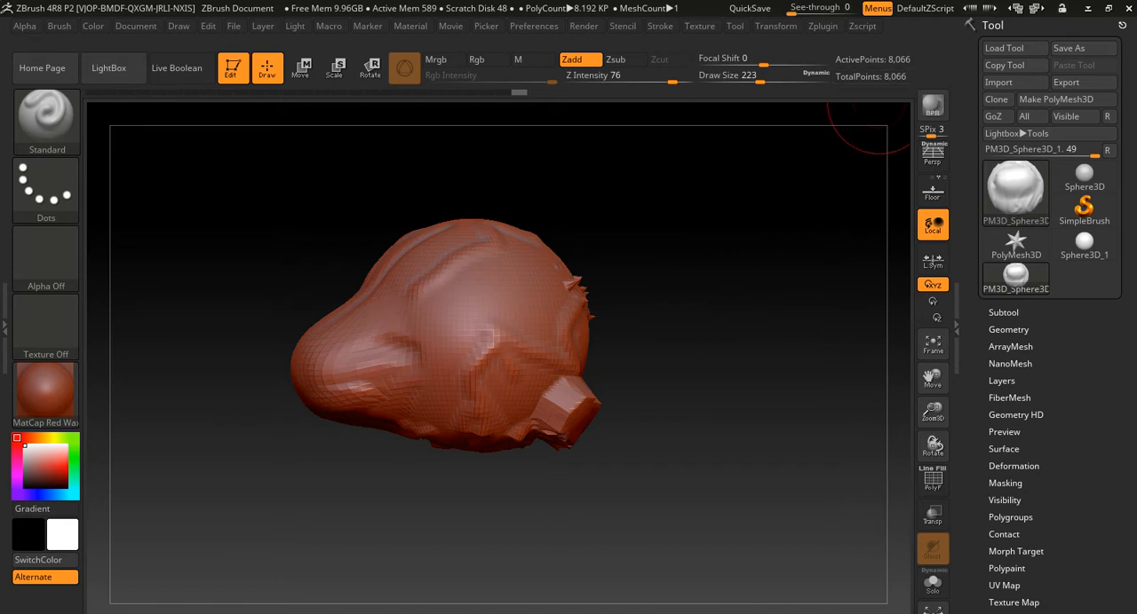
# - Check the current tool's polygon and point counts, and look over the sculpted model from the front and side
pyautogui.moveTo(1015, 191)
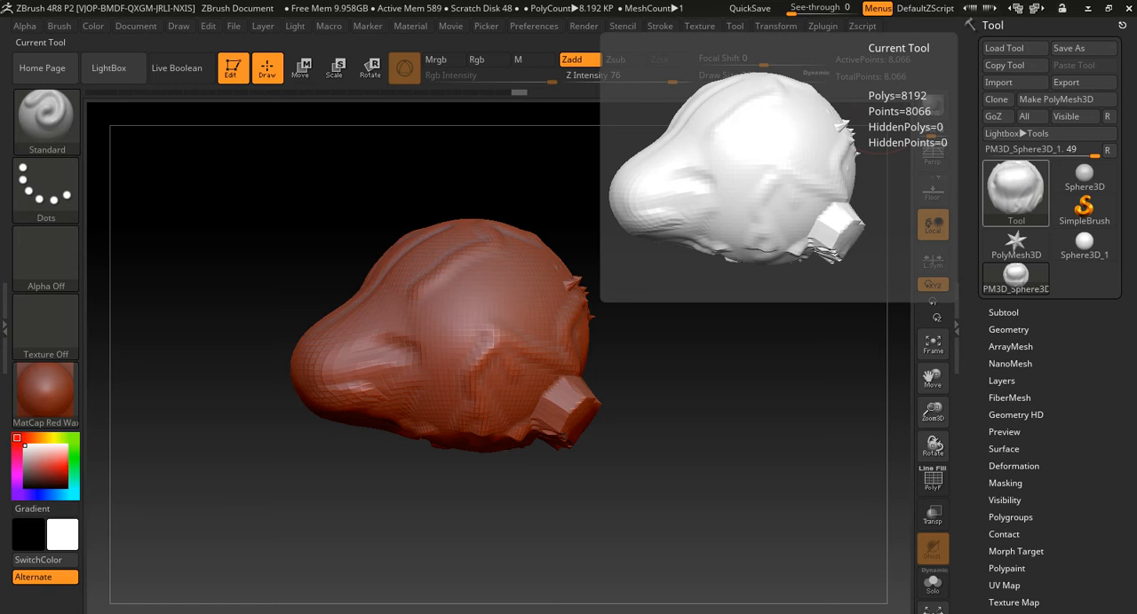
pyautogui.moveTo(650, 342); pyautogui.dragTo(710, 340)
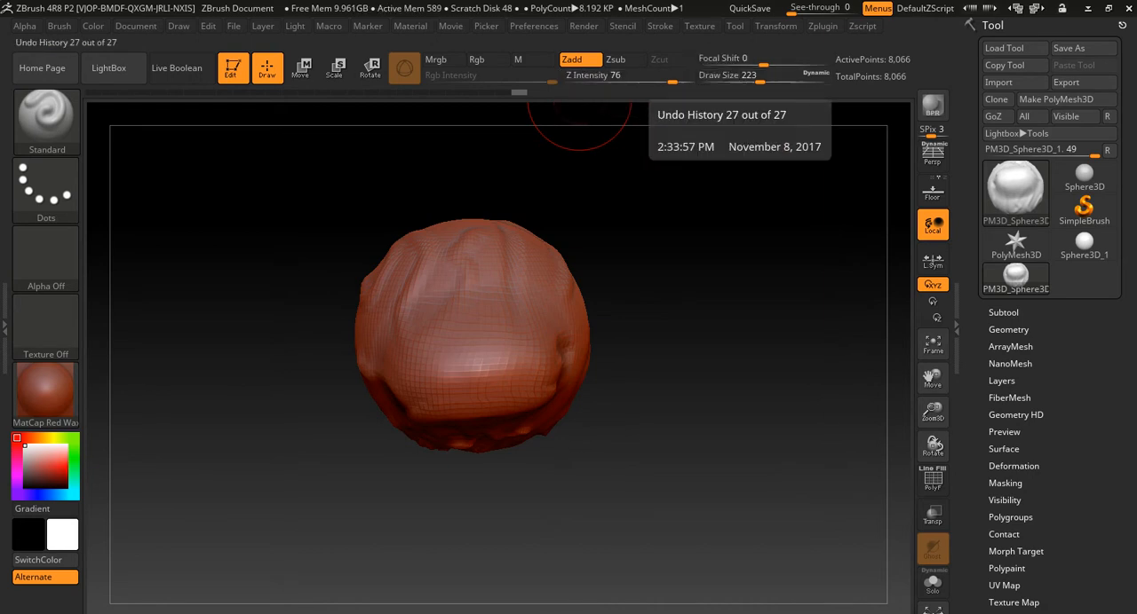
pyautogui.moveTo(705, 262); pyautogui.dragTo(605, 265)
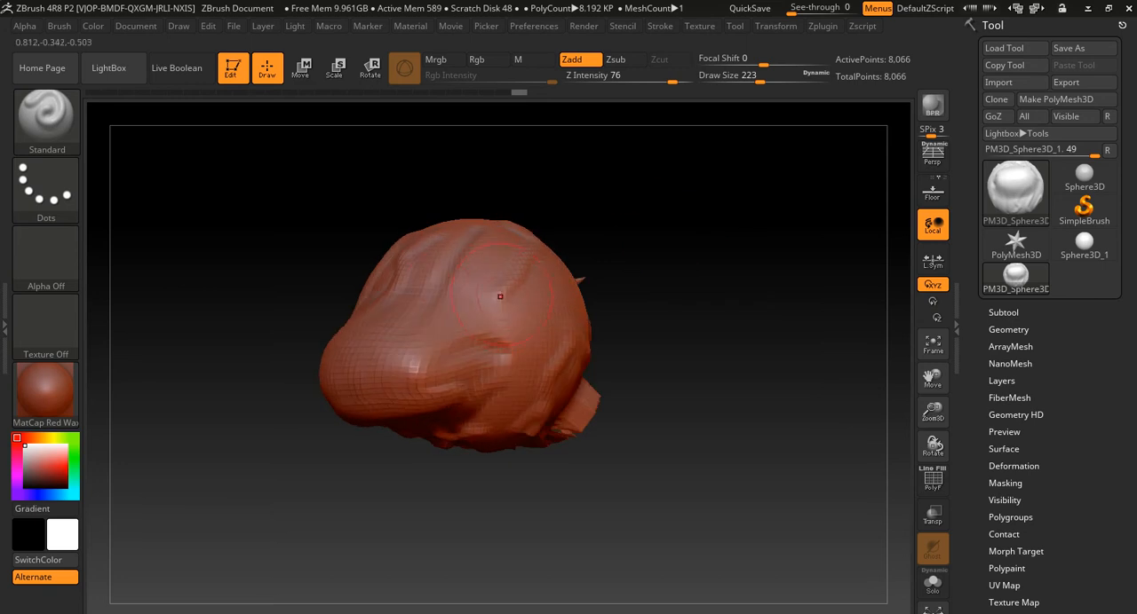
# - Set the draw size to 49, try Standard brush strokes on the low-resolution model, and undo them
pyautogui.moveTo(437, 281)
pyautogui.mouseDown()
pyautogui.moveTo(463, 313)
pyautogui.moveTo(456, 300)
pyautogui.moveTo(501, 319)
pyautogui.moveTo(464, 296)
pyautogui.moveTo(440, 301)
pyautogui.mouseUp()
pyautogui.hotkey('ctrl', 'z')
pyautogui.press('s')
pyautogui.moveTo(488, 253)
pyautogui.mouseDown()
pyautogui.moveTo(449, 311)
pyautogui.moveTo(520, 359)
pyautogui.mouseUp()
pyautogui.hotkey('ctrl', 'z')
pyautogui.keyDown('alt'); pyautogui.moveTo(643, 283); pyautogui.dragTo(716, 276); pyautogui.keyUp('alt')
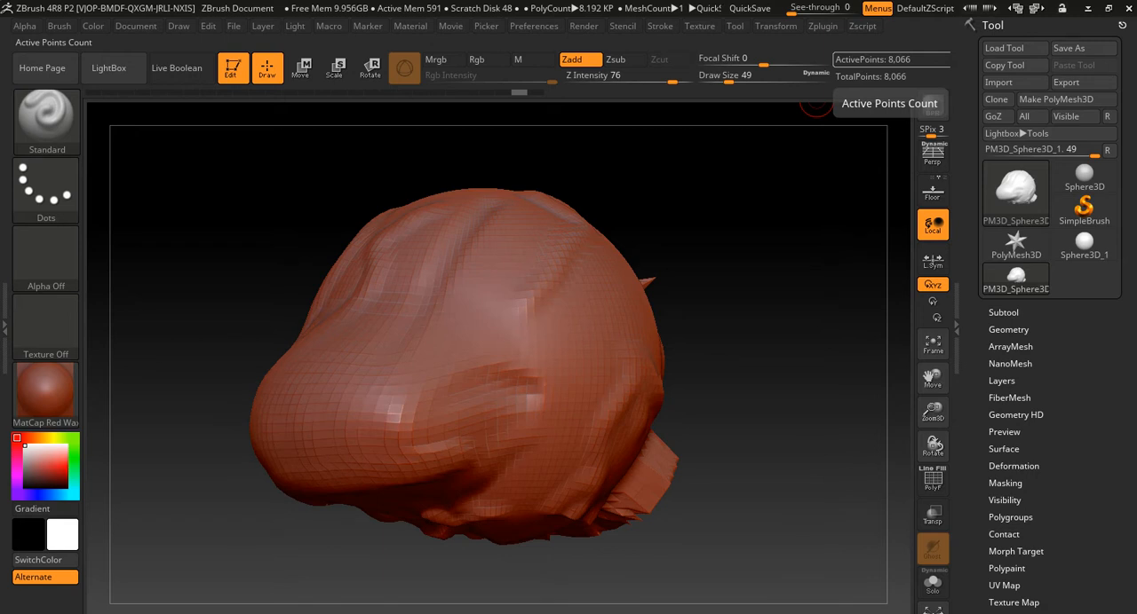
# - Subdivide the model once and sculpt a winding raised stroke down its side with the Standard brush
pyautogui.press('ctrl')
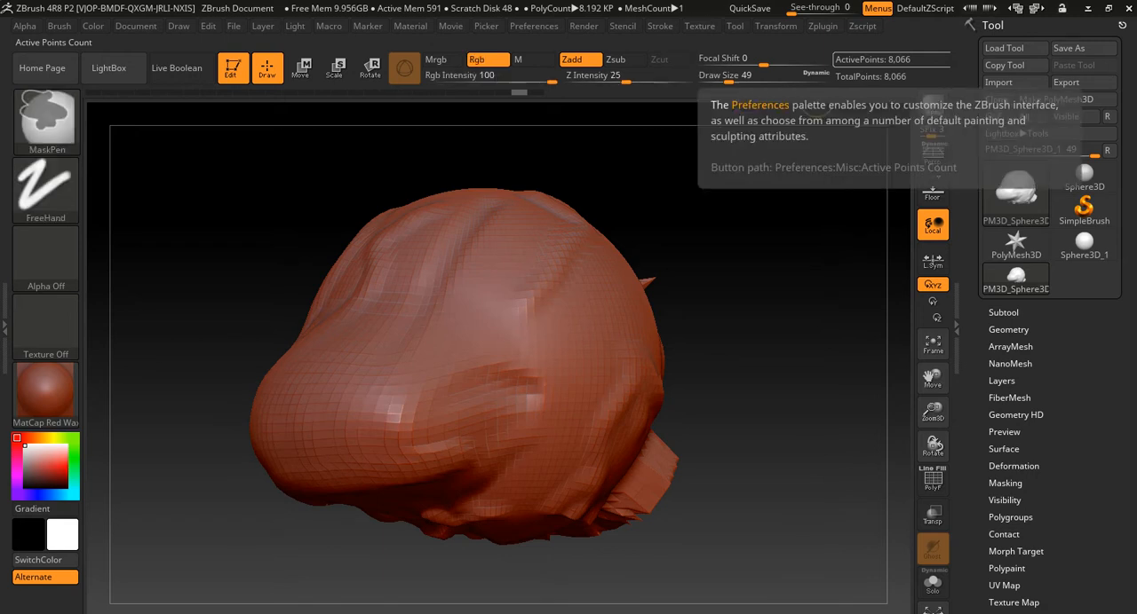
pyautogui.hotkey('ctrl', 'd')
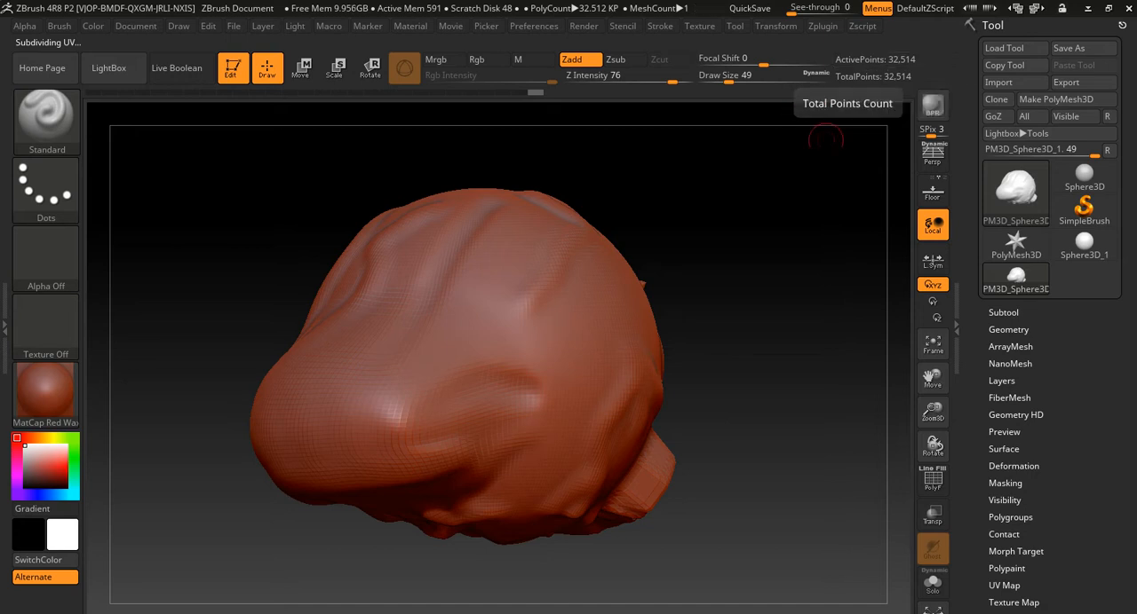
pyautogui.moveTo(513, 242)
pyautogui.mouseDown()
pyautogui.moveTo(491, 277)
pyautogui.moveTo(561, 327)
pyautogui.moveTo(544, 437)
pyautogui.moveTo(611, 448)
pyautogui.moveTo(617, 328)
pyautogui.moveTo(560, 283)
pyautogui.mouseUp()
pyautogui.moveTo(765, 292)
pyautogui.mouseDown()
pyautogui.moveTo(688, 291)
pyautogui.moveTo(746, 292)
pyautogui.mouseUp()
# - Subdivide the model two more times, sculpting another winding stroke nearer the snout after each subdivision
pyautogui.hotkey('ctrl', 'd')
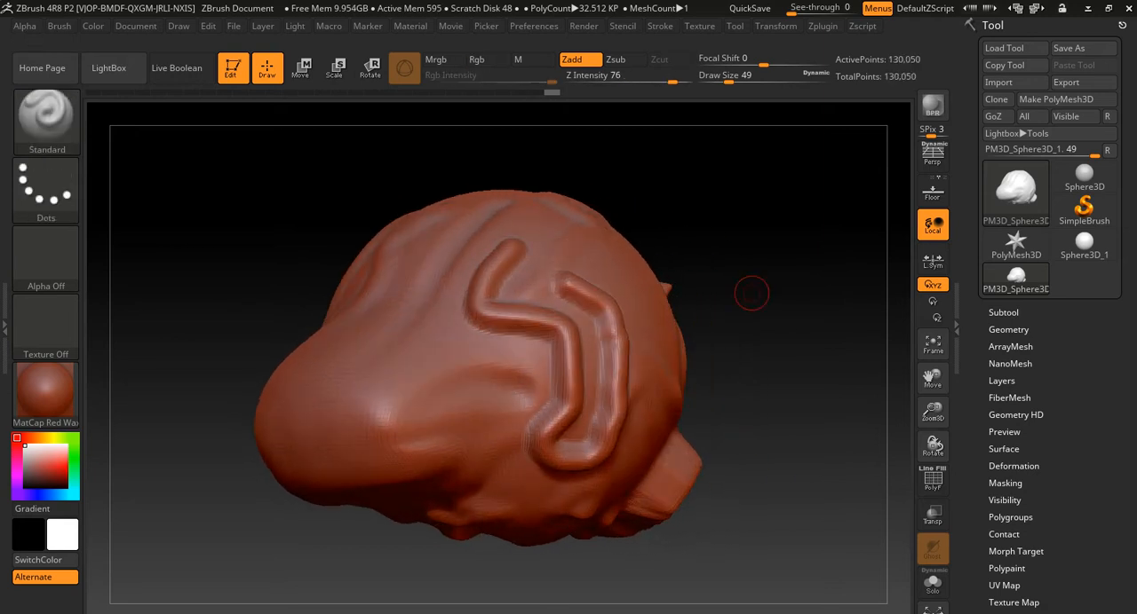
pyautogui.moveTo(451, 303)
pyautogui.mouseDown()
pyautogui.moveTo(428, 324)
pyautogui.moveTo(417, 383)
pyautogui.moveTo(431, 424)
pyautogui.mouseUp()
pyautogui.hotkey('ctrl', 'd')
pyautogui.moveTo(344, 320)
pyautogui.mouseDown()
pyautogui.moveTo(321, 390)
pyautogui.moveTo(355, 471)
pyautogui.moveTo(377, 487)
pyautogui.mouseUp()
pyautogui.moveTo(686, 442)
pyautogui.mouseDown()
pyautogui.moveTo(648, 418)
pyautogui.moveTo(730, 373)
pyautogui.mouseUp()
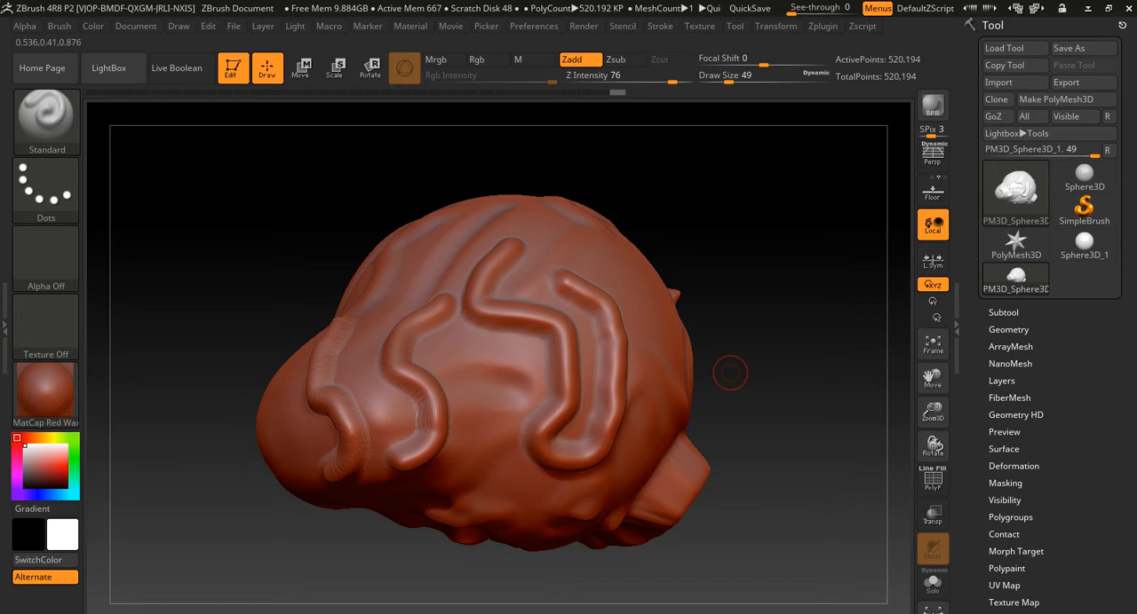
# - Subdivide the dense model twice in a row and add further winding strokes over its stroked side
pyautogui.press('ctrl')
pyautogui.hotkey('ctrl', 'd')
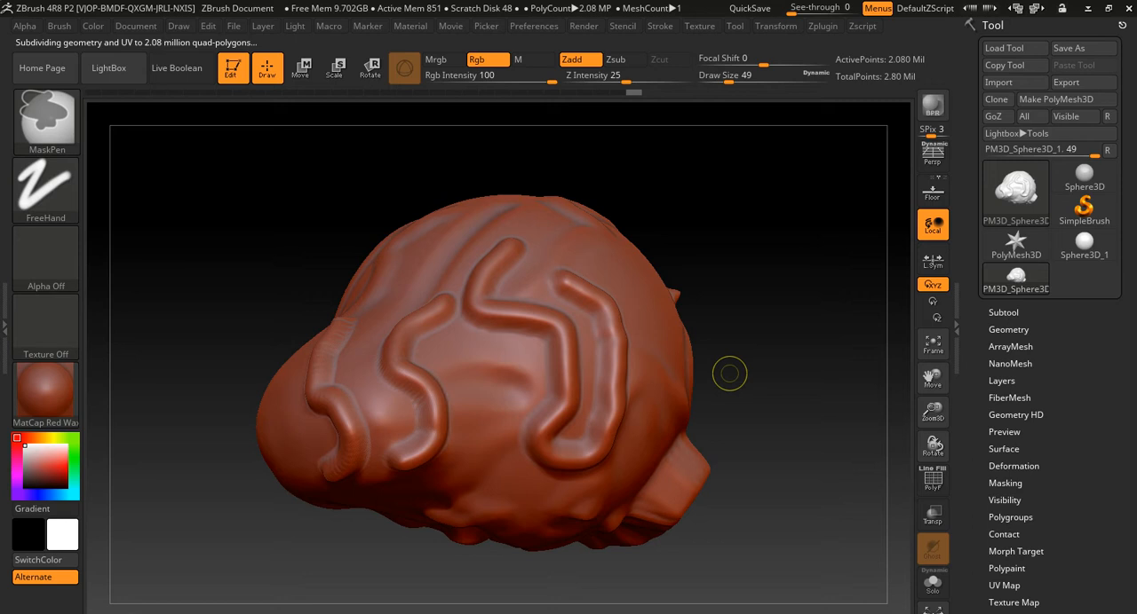
pyautogui.hotkey('ctrl', 'd')
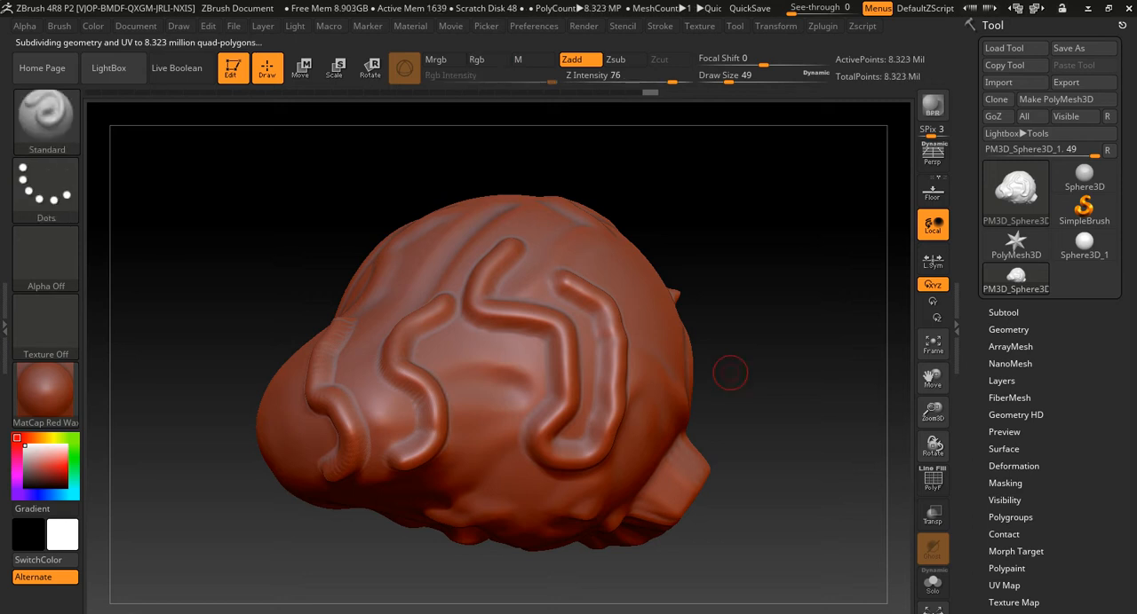
pyautogui.moveTo(559, 238)
pyautogui.mouseDown()
pyautogui.moveTo(613, 257)
pyautogui.moveTo(648, 355)
pyautogui.moveTo(646, 444)
pyautogui.moveTo(531, 357)
pyautogui.moveTo(469, 431)
pyautogui.moveTo(520, 477)
pyautogui.mouseUp()
pyautogui.moveTo(496, 348)
pyautogui.mouseDown()
pyautogui.moveTo(513, 266)
pyautogui.moveTo(440, 262)
pyautogui.mouseUp()
# - Sculpt raised strokes on the opposite side of the model and subdivide the mesh once more
pyautogui.moveTo(830, 275); pyautogui.dragTo(584, 279)
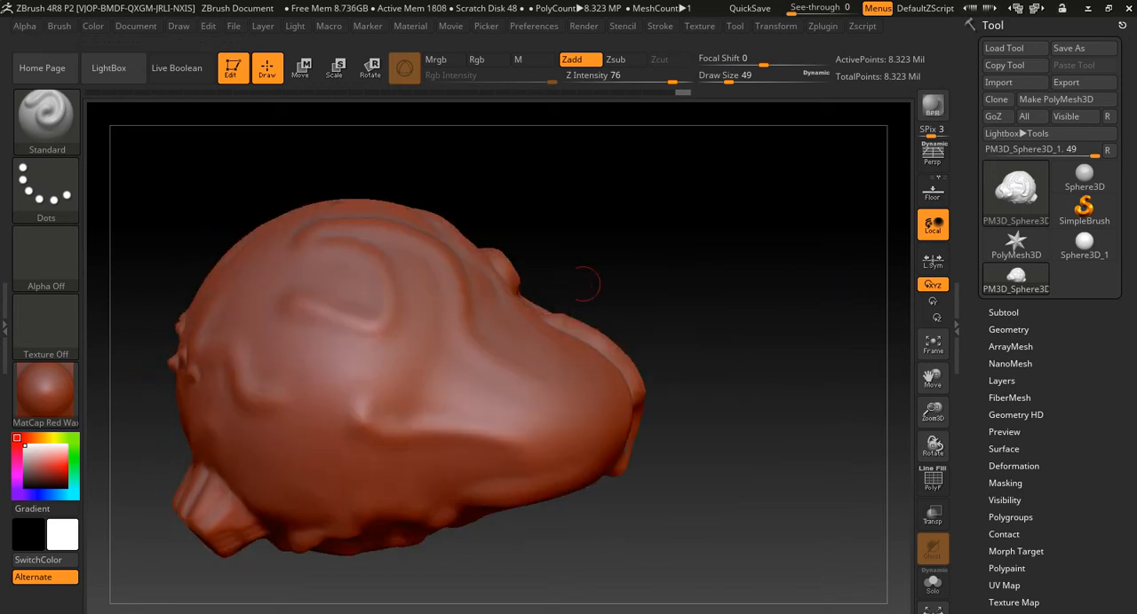
pyautogui.moveTo(506, 427); pyautogui.dragTo(504, 344)
pyautogui.moveTo(357, 334); pyautogui.dragTo(404, 365)
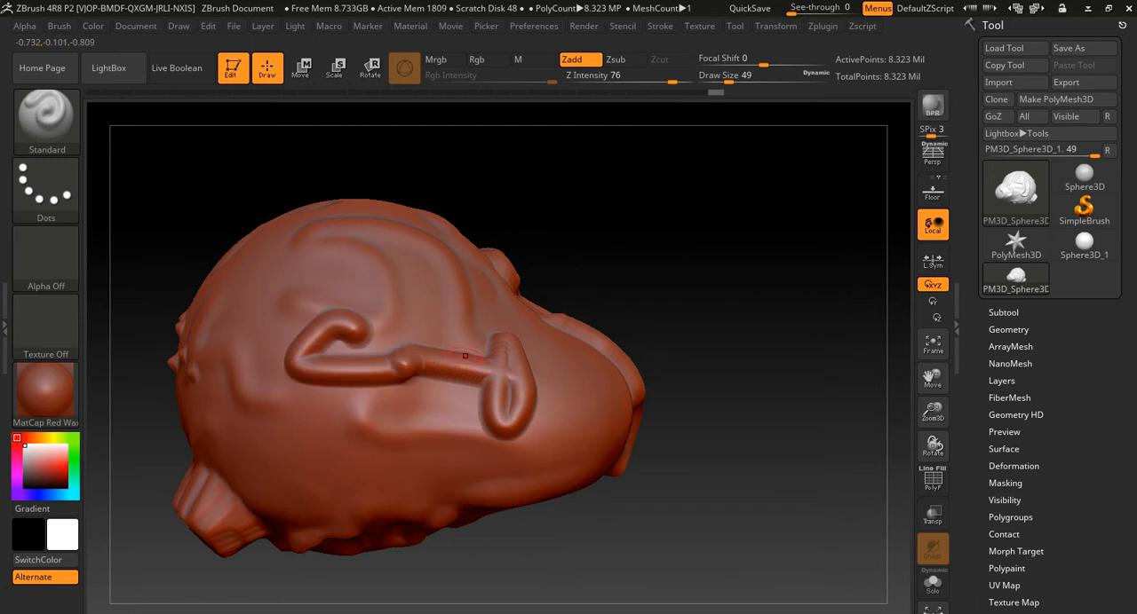
pyautogui.press('ctrl')
pyautogui.hotkey('ctrl', 'd')
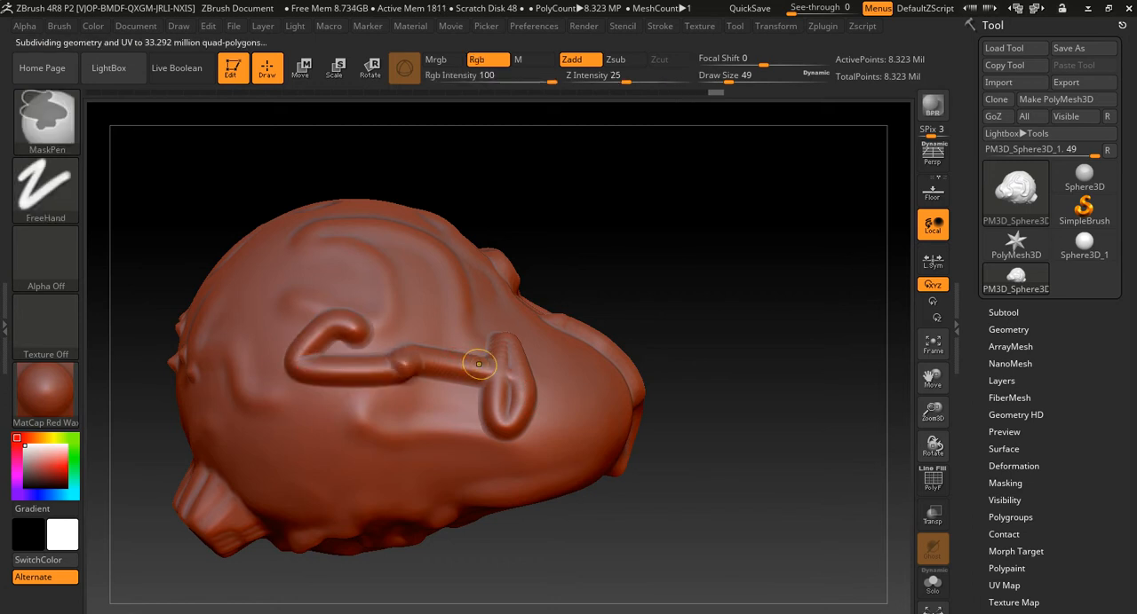
pyautogui.moveTo(627, 257); pyautogui.dragTo(822, 266)
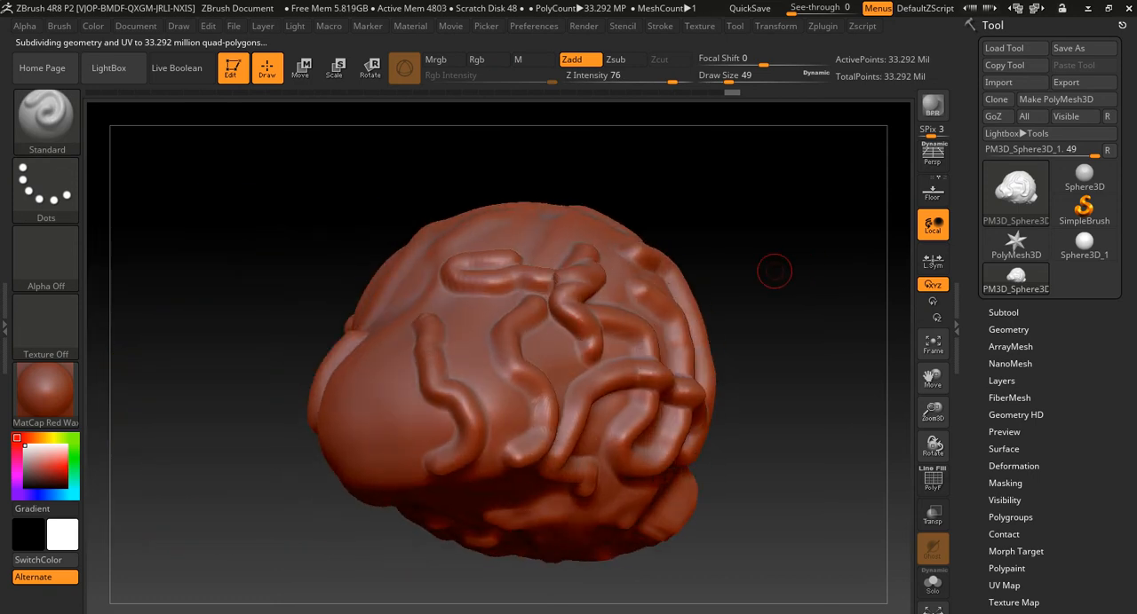
pyautogui.press('r')
pyautogui.moveTo(299, 356)
pyautogui.mouseDown()
pyautogui.moveTo(336, 348)
pyautogui.moveTo(299, 311)
pyautogui.mouseUp()
pyautogui.press('t')
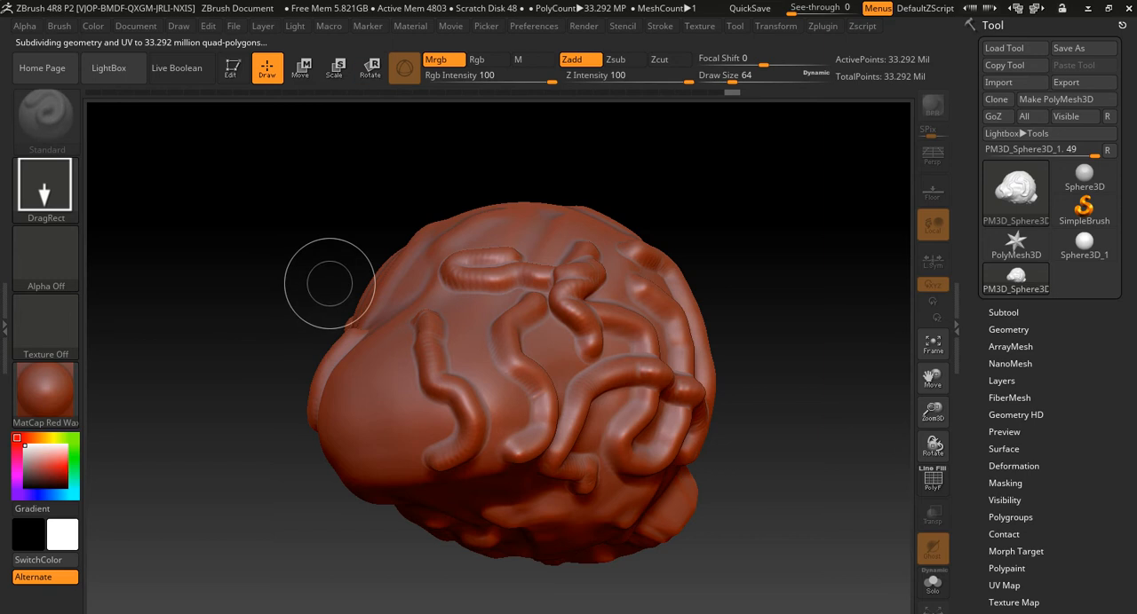
pyautogui.press('t')
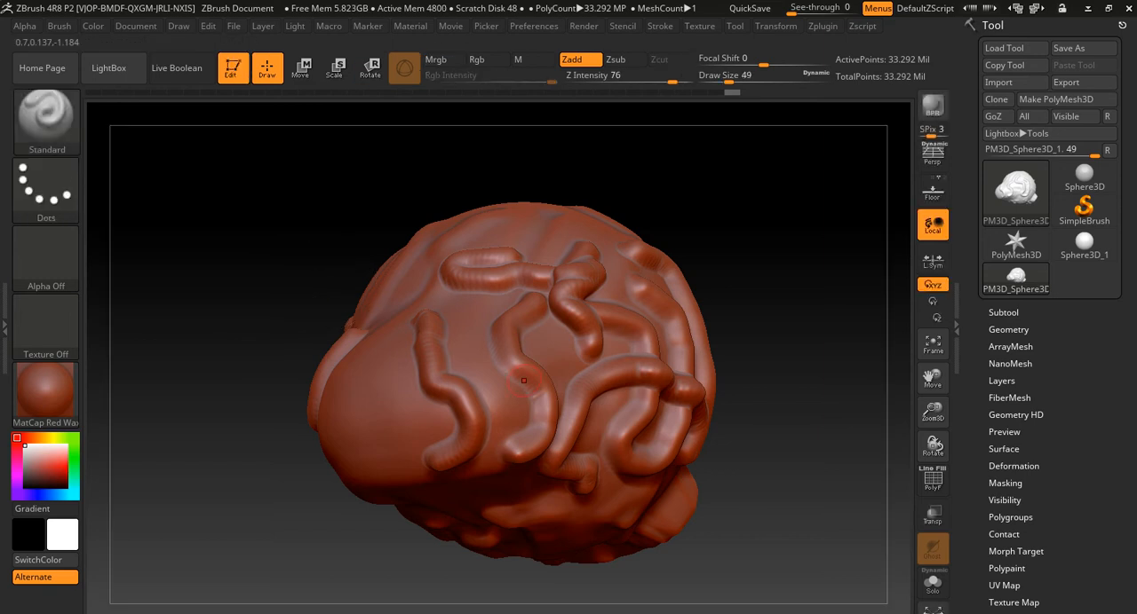
# - Set the draw size to 163 and sculpt broad bulges across the snout and stroked side of the model
pyautogui.press('s')
pyautogui.moveTo(353, 342)
pyautogui.mouseDown()
pyautogui.moveTo(377, 342)
pyautogui.moveTo(373, 437)
pyautogui.moveTo(643, 351)
pyautogui.moveTo(653, 373)
pyautogui.mouseUp()
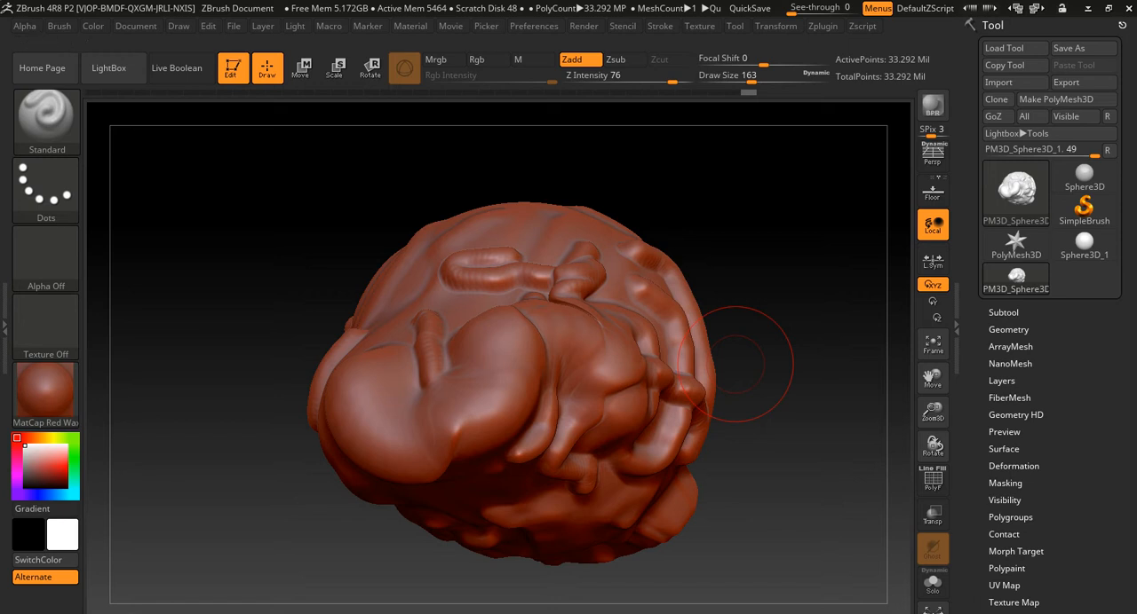
pyautogui.moveTo(735, 364)
pyautogui.mouseDown()
pyautogui.moveTo(542, 366)
pyautogui.moveTo(653, 364)
pyautogui.mouseUp()
pyautogui.moveTo(773, 360); pyautogui.dragTo(688, 354)
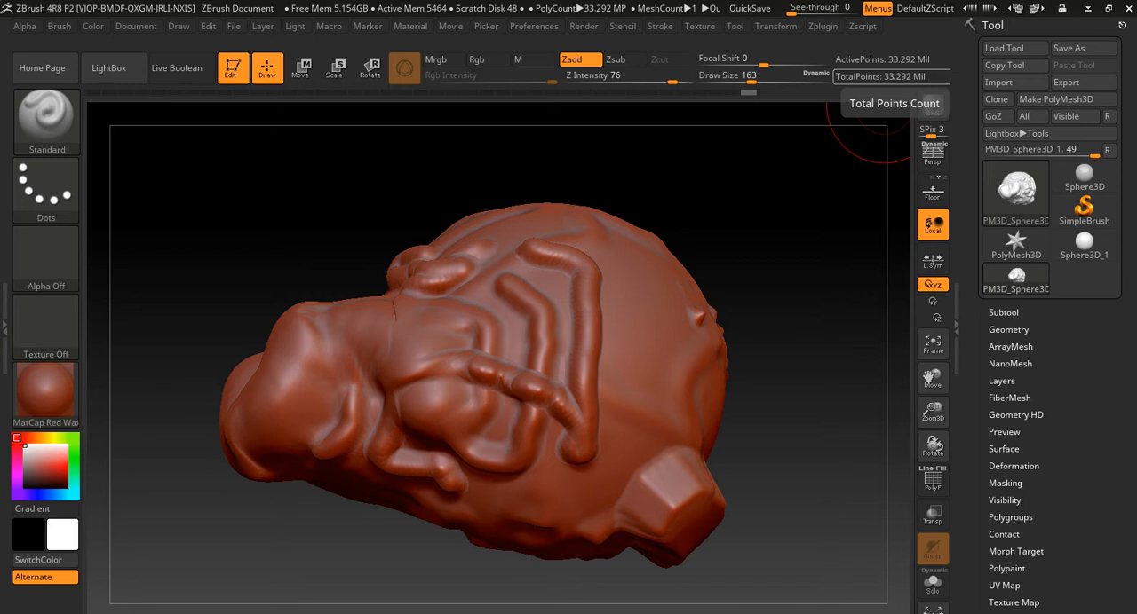
# - Step the model down through its subdivision levels to the lowest one
pyautogui.press('shift')
pyautogui.hotkey('shift', 'd')
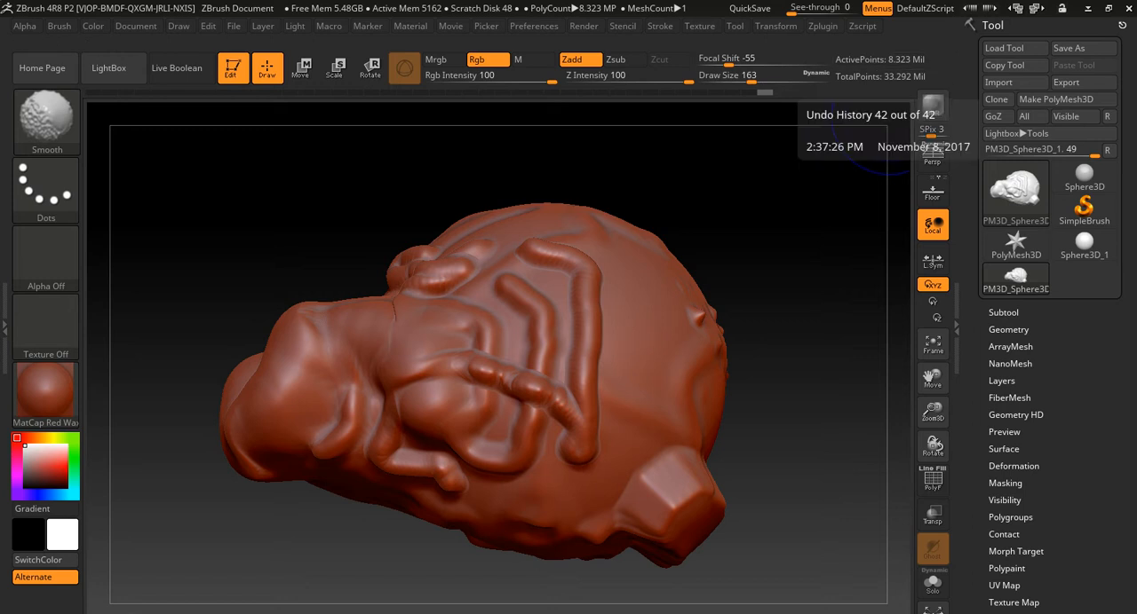
pyautogui.hotkey('shift', 'd')
pyautogui.hotkey('shift', 'd')
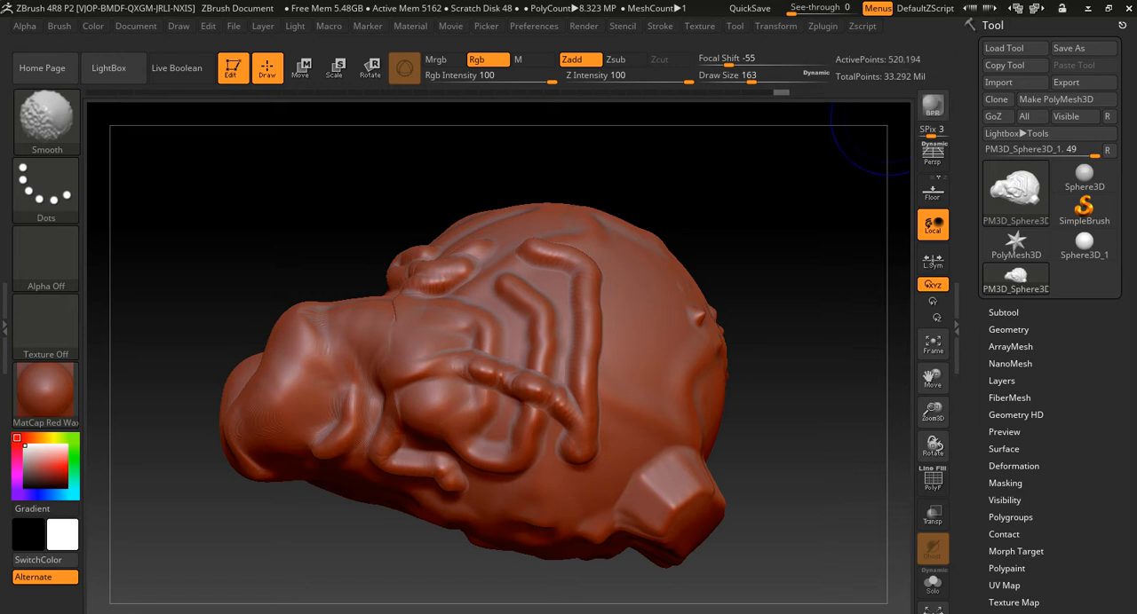
pyautogui.hotkey('shift', 'd')
pyautogui.hotkey('shift', 'd')
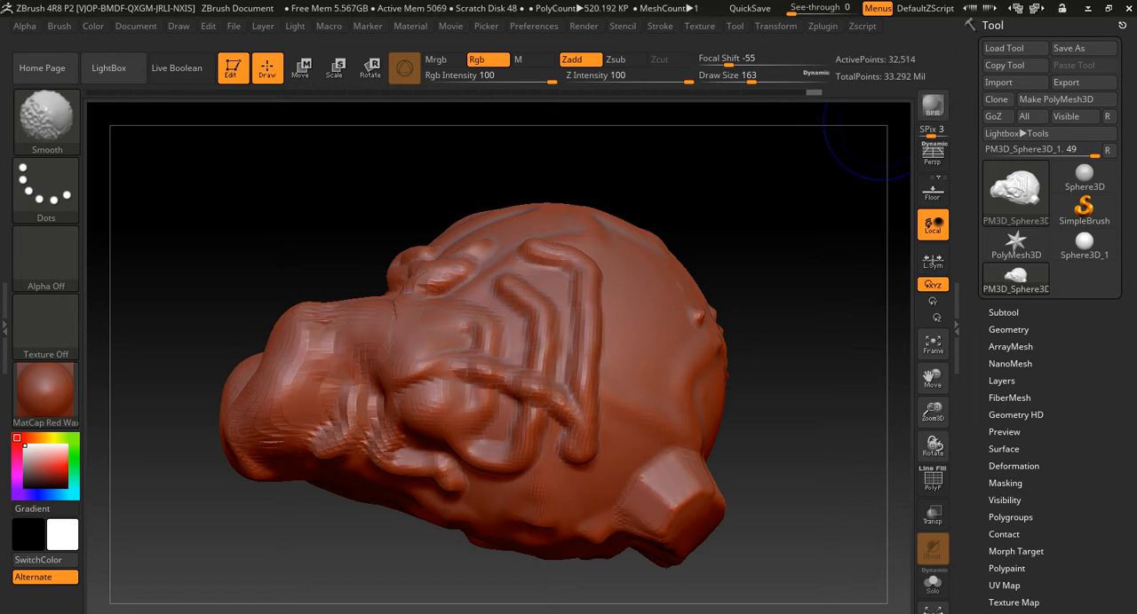
pyautogui.hotkey('shift', 'd')
pyautogui.hotkey('shift', 'd')
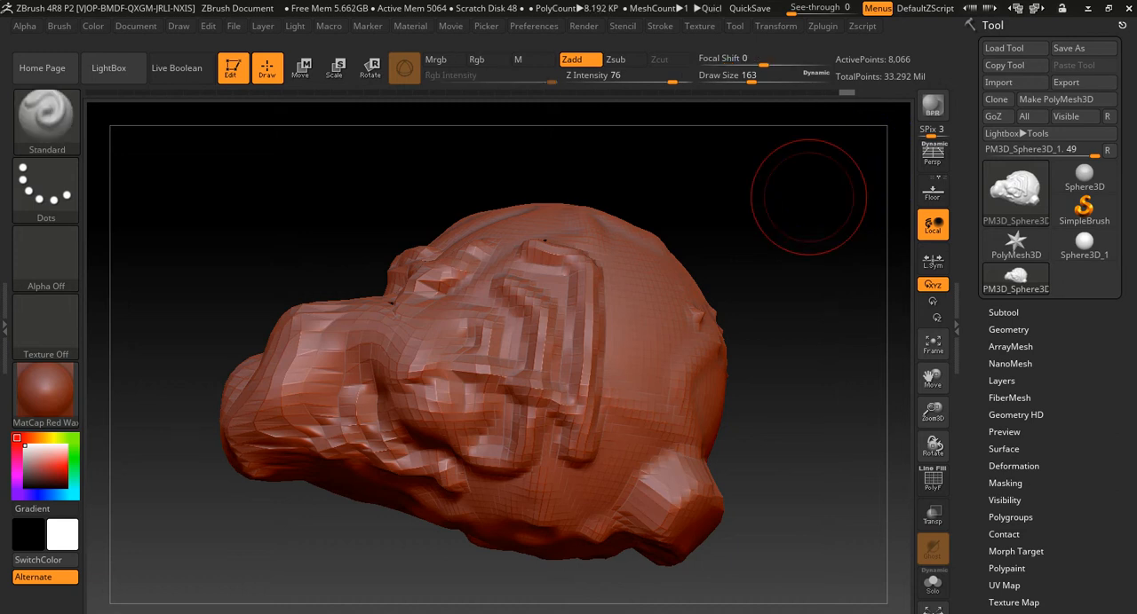
# - Sculpt a large bulge on the model's side at the lowest level, and step back up to the second-highest subdivision level
pyautogui.moveTo(552, 286)
pyautogui.mouseDown()
pyautogui.moveTo(544, 300)
pyautogui.moveTo(613, 284)
pyautogui.moveTo(510, 324)
pyautogui.moveTo(533, 355)
pyautogui.mouseUp()
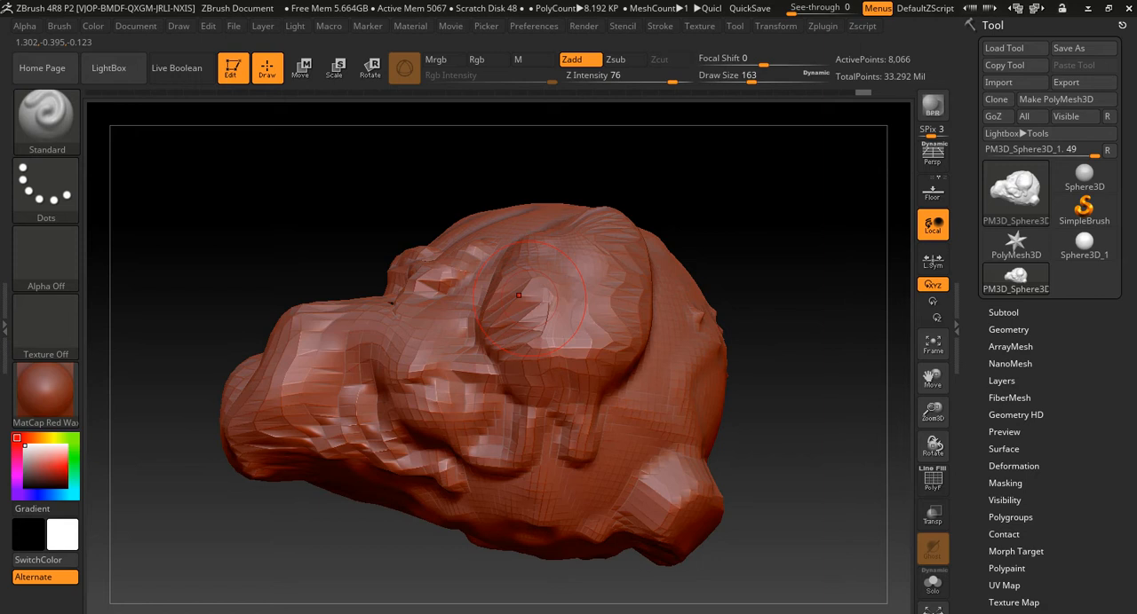
pyautogui.hotkey('ctrl', 'd')
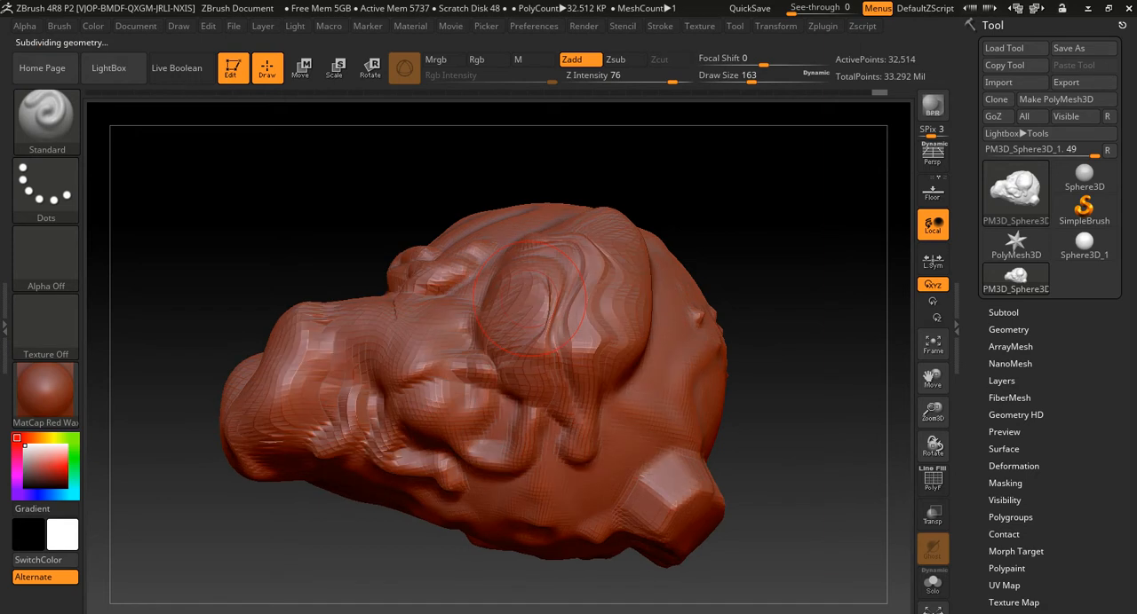
pyautogui.hotkey('ctrl', 'd')
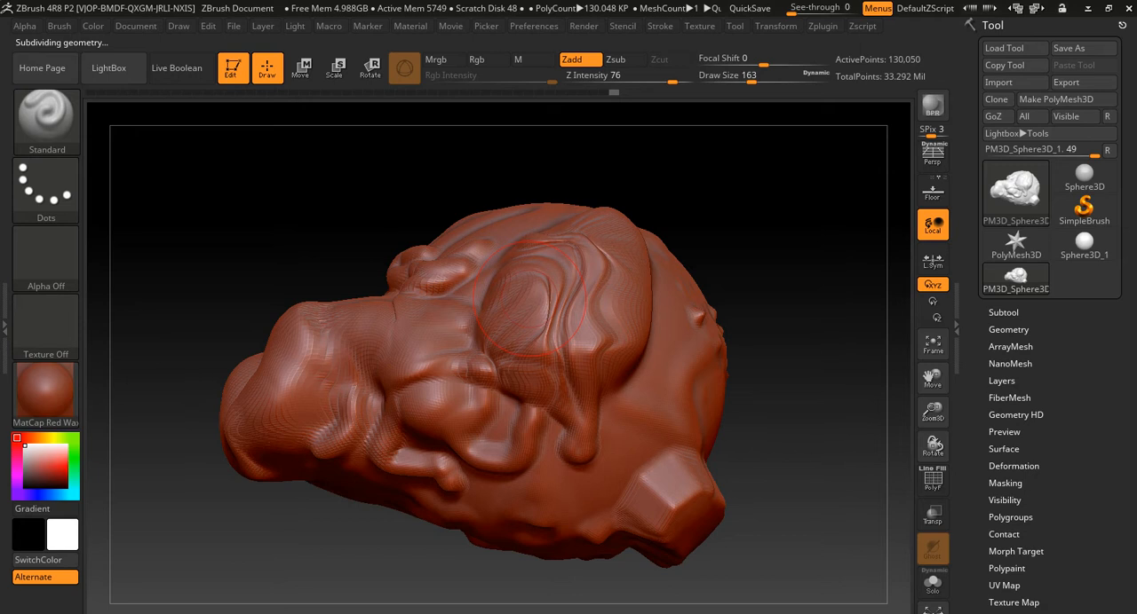
pyautogui.hotkey('ctrl', 'd')
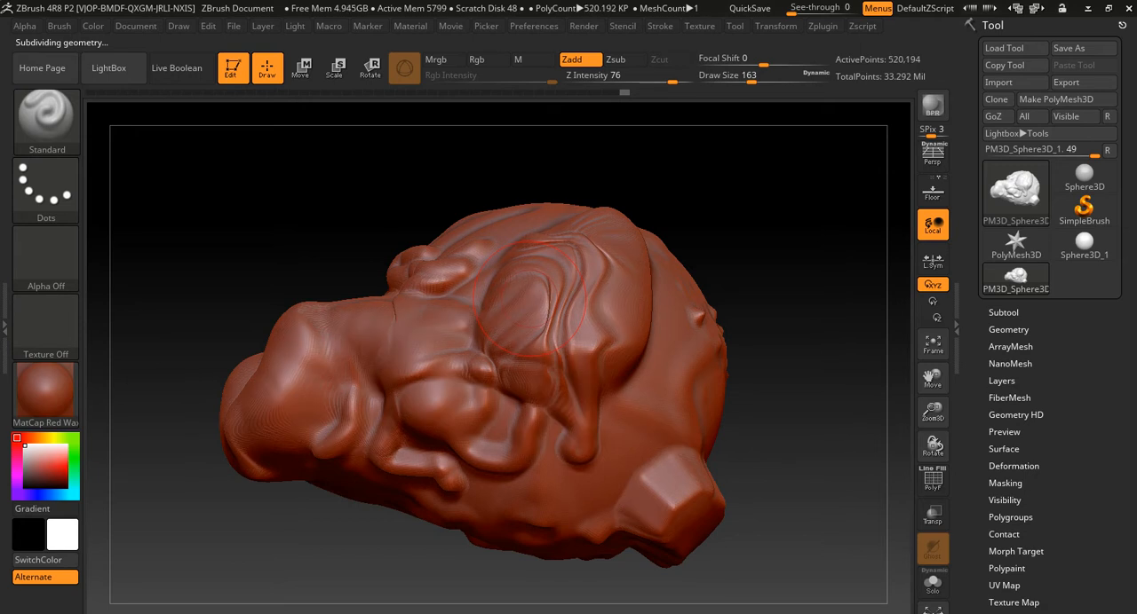
pyautogui.moveTo(740, 233); pyautogui.dragTo(852, 109)
pyautogui.moveTo(731, 266); pyautogui.dragTo(579, 311)
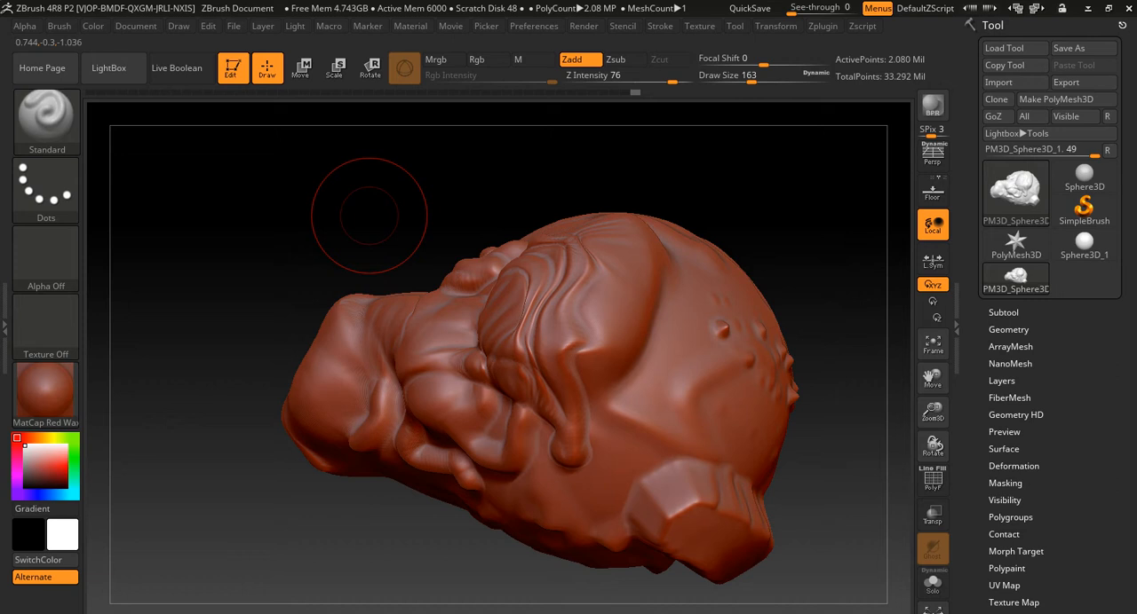
pyautogui.press('d')
pyautogui.moveTo(355, 226); pyautogui.dragTo(410, 241)
pyautogui.moveTo(323, 238)
pyautogui.keyDown('alt'); pyautogui.mouseDown()
pyautogui.moveTo(442, 270)
pyautogui.moveTo(357, 265)
pyautogui.moveTo(366, 274)
pyautogui.mouseUp(); pyautogui.keyUp('alt')
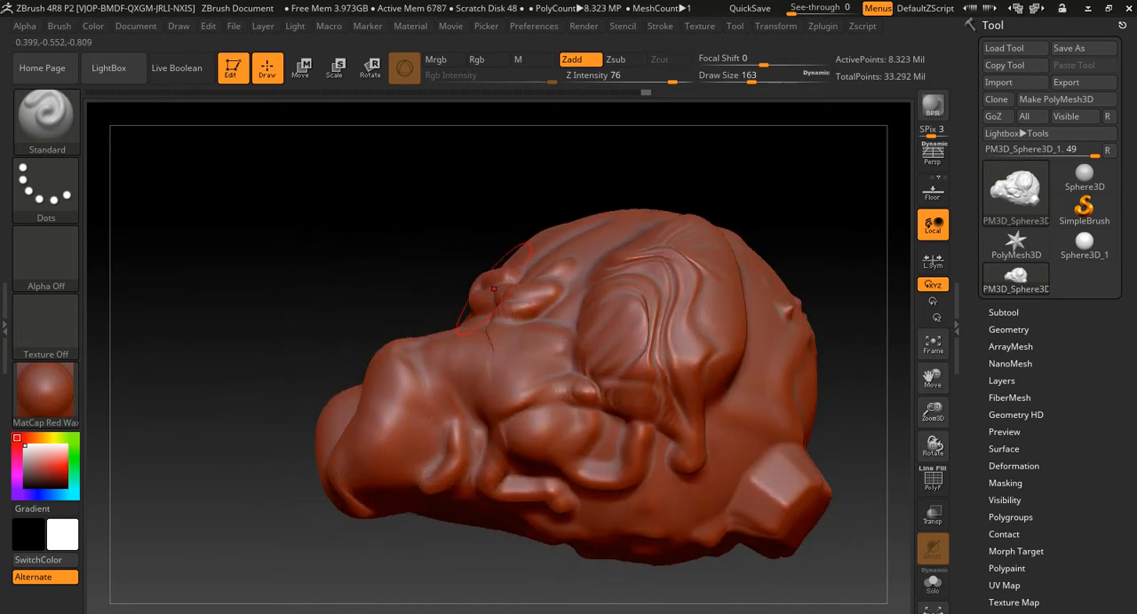
# - Set the draw size to 293, step up to the highest subdivision level, and smooth the rippled bulge on the side
pyautogui.press('s')
pyautogui.moveTo(494, 309); pyautogui.dragTo(510, 309)
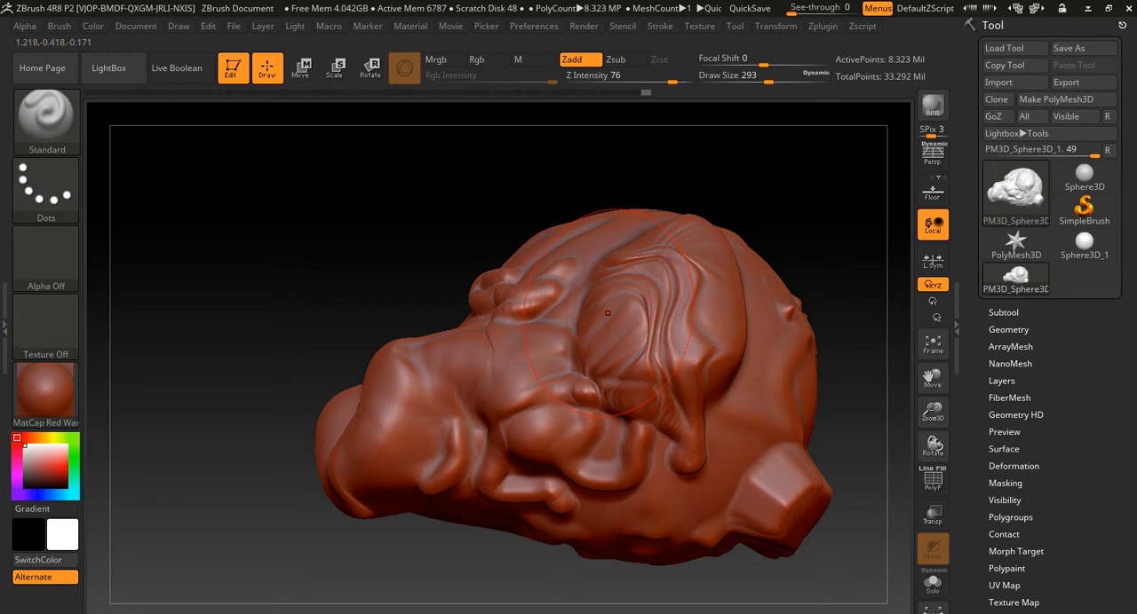
pyautogui.press('d')
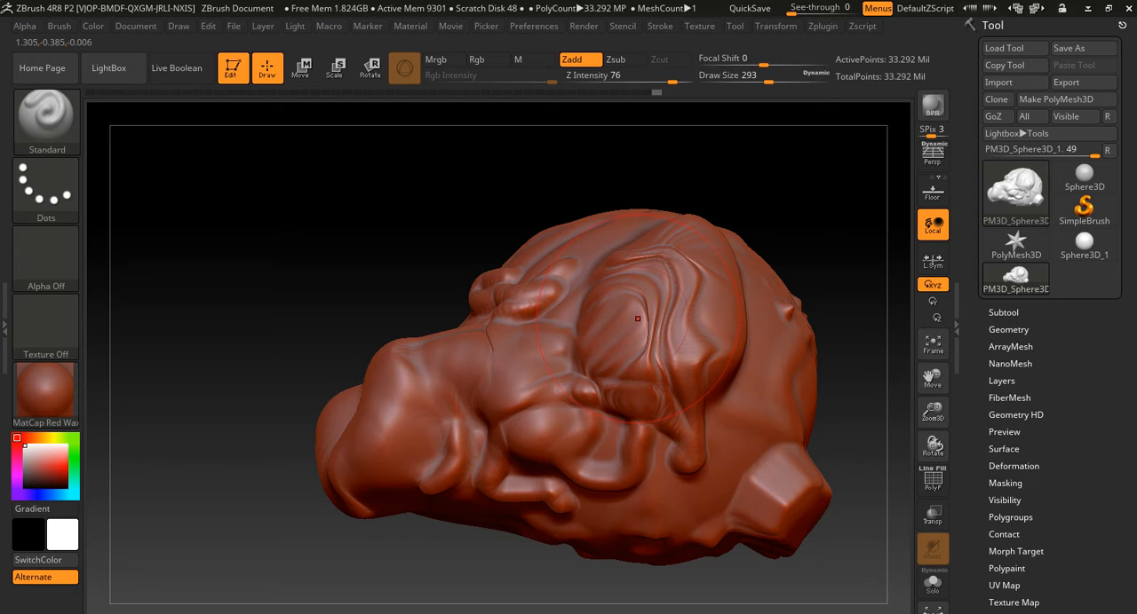
pyautogui.press('shift')
pyautogui.keyDown('shift'); pyautogui.moveTo(646, 291); pyautogui.dragTo(653, 286); pyautogui.keyUp('shift')
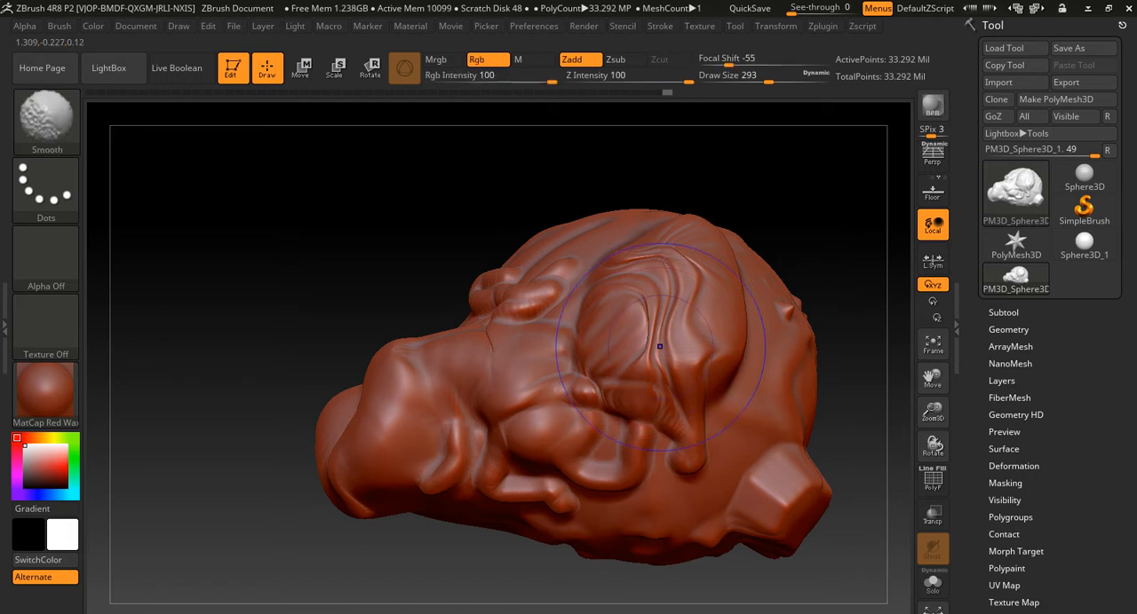
# - Step down three subdivision levels and smooth the rippled bulge and the lumps toward the snout
pyautogui.hotkey('shift', 'd')
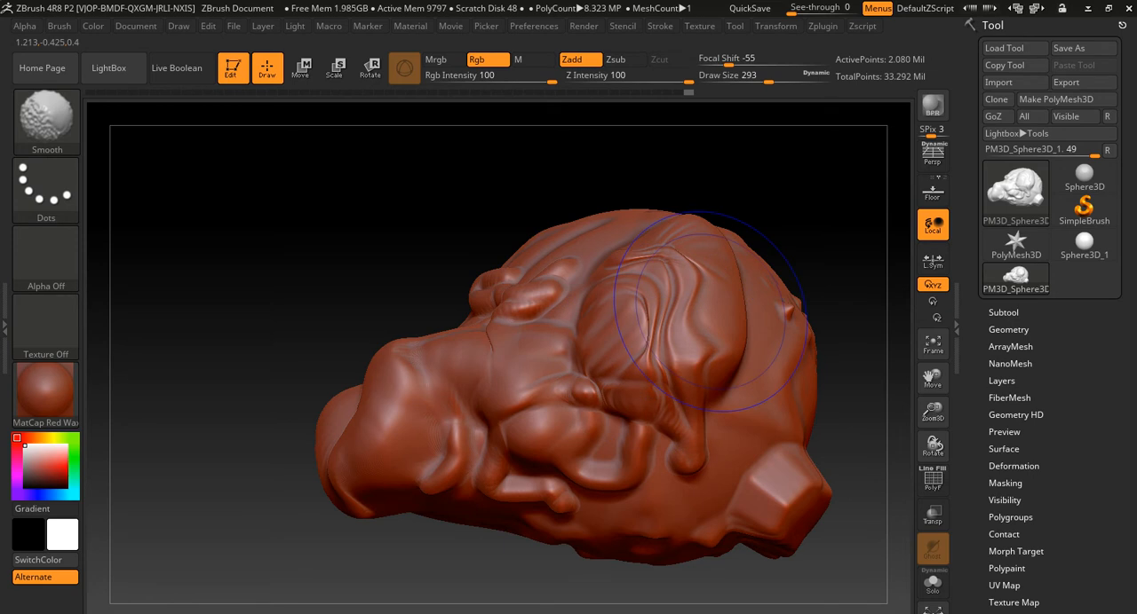
pyautogui.hotkey('shift', 'd')
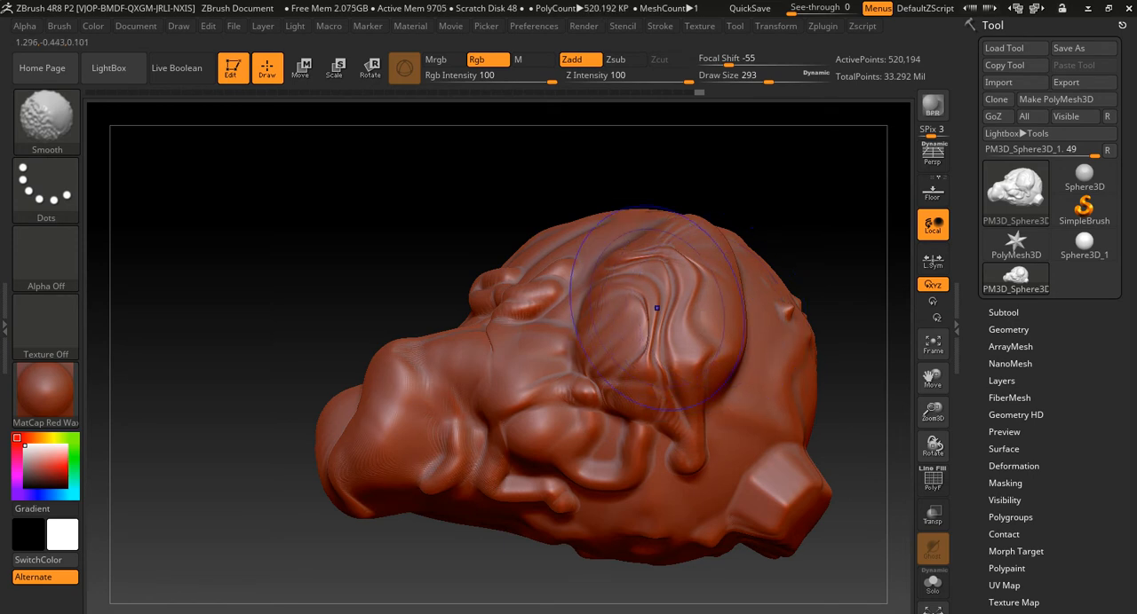
pyautogui.keyDown('shift'); pyautogui.moveTo(652, 284); pyautogui.dragTo(659, 307); pyautogui.keyUp('shift')
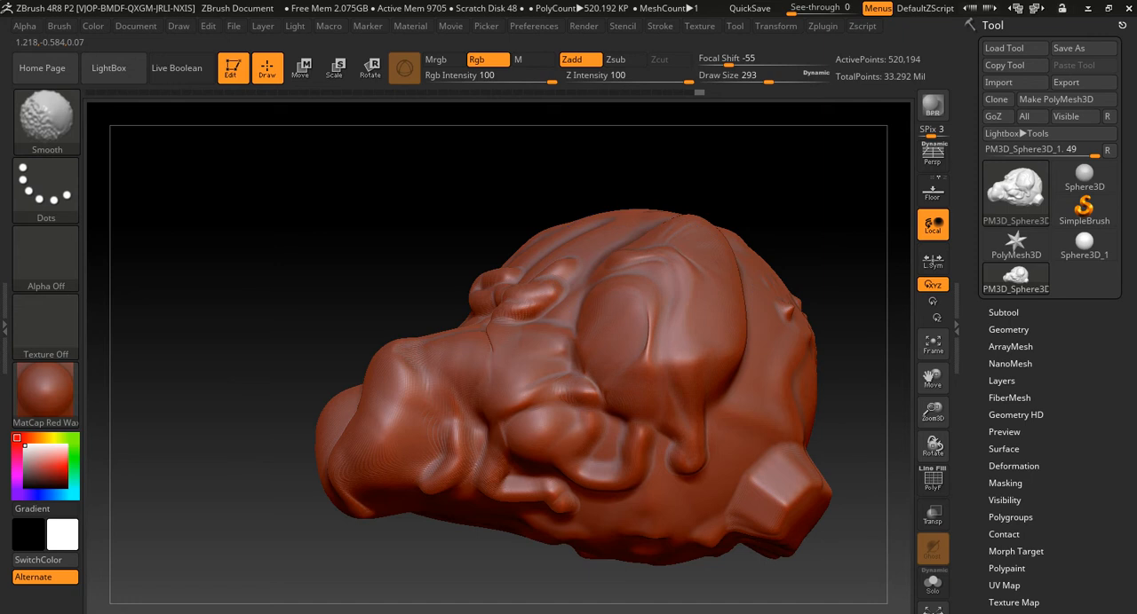
pyautogui.moveTo(533, 461)
pyautogui.keyDown('shift'); pyautogui.mouseDown()
pyautogui.moveTo(501, 355)
pyautogui.moveTo(434, 408)
pyautogui.mouseUp(); pyautogui.keyUp('shift')
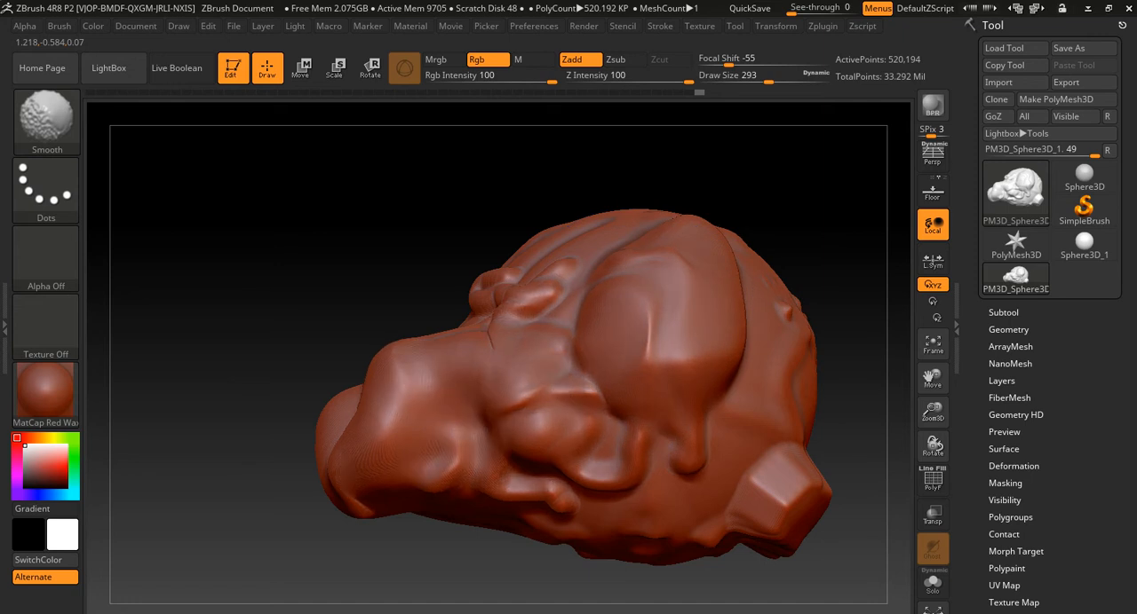
# - Smooth the lumps above the snout, step down two subdivision levels, and smooth the large bulge on the model's side
pyautogui.keyDown('shift'); pyautogui.moveTo(508, 330); pyautogui.dragTo(536, 302); pyautogui.keyUp('shift')
pyautogui.hotkey('ctrl', 'd')
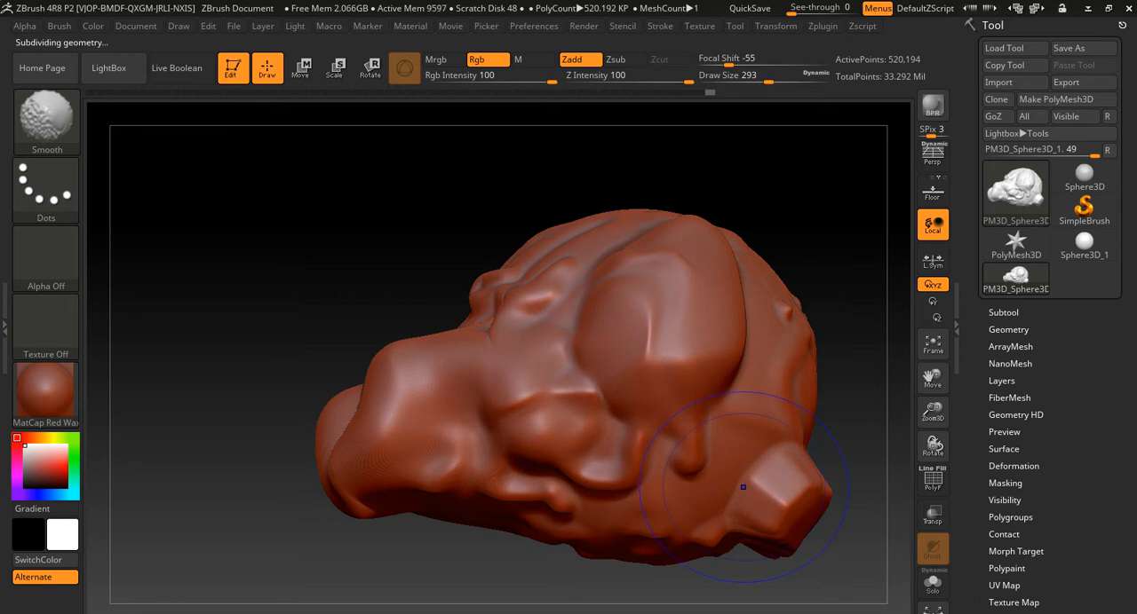
pyautogui.hotkey('shift', 'd')
pyautogui.hotkey('shift', 'd')
pyautogui.moveTo(685, 319)
pyautogui.keyDown('shift'); pyautogui.mouseDown()
pyautogui.moveTo(682, 341)
pyautogui.moveTo(604, 430)
pyautogui.moveTo(489, 448)
pyautogui.moveTo(383, 422)
pyautogui.moveTo(528, 258)
pyautogui.moveTo(799, 338)
pyautogui.moveTo(785, 487)
pyautogui.moveTo(568, 355)
pyautogui.moveTo(418, 346)
pyautogui.moveTo(378, 382)
pyautogui.moveTo(684, 227)
pyautogui.moveTo(733, 341)
pyautogui.mouseUp(); pyautogui.keyUp('shift')
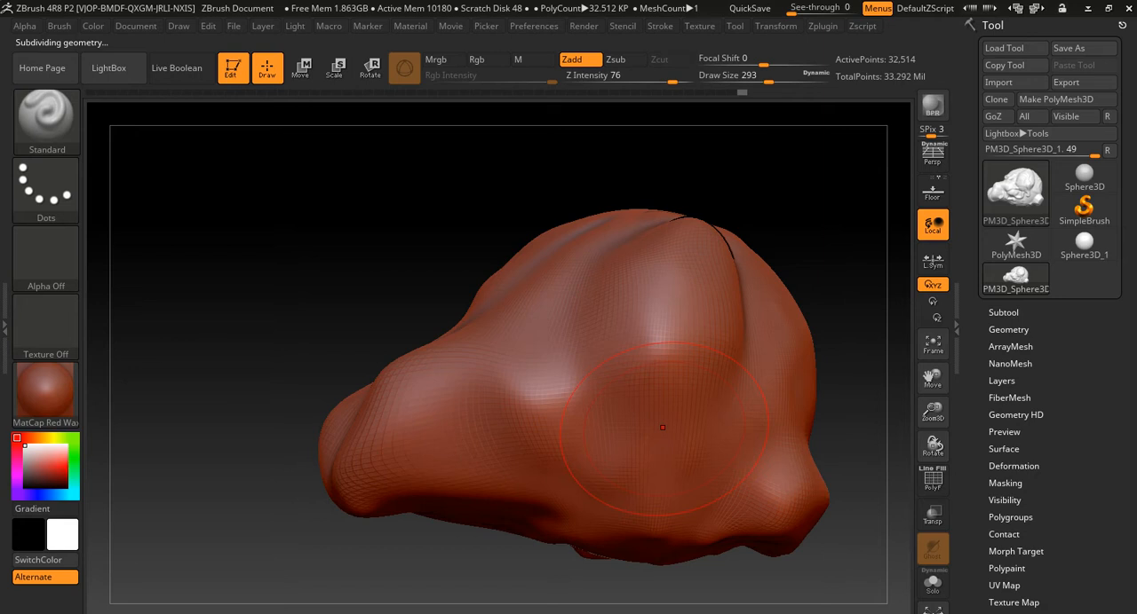
# - Step the model up three subdivision levels
pyautogui.press('d')
pyautogui.press('d')
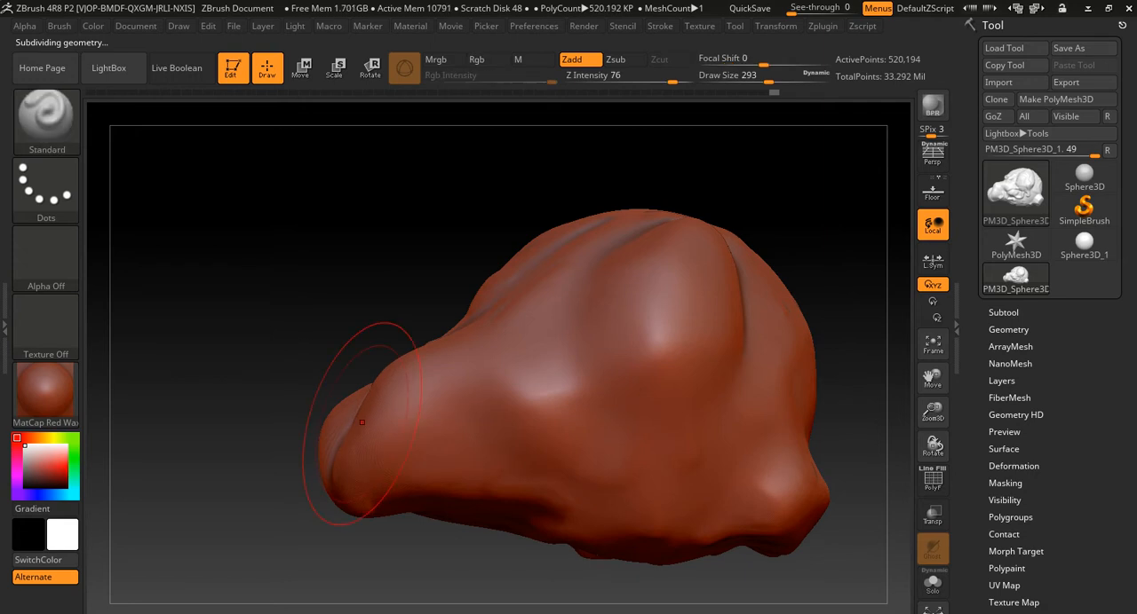
pyautogui.press('d')
pyautogui.moveTo(271, 332)
pyautogui.mouseDown()
pyautogui.moveTo(382, 339)
pyautogui.moveTo(268, 334)
pyautogui.mouseUp()
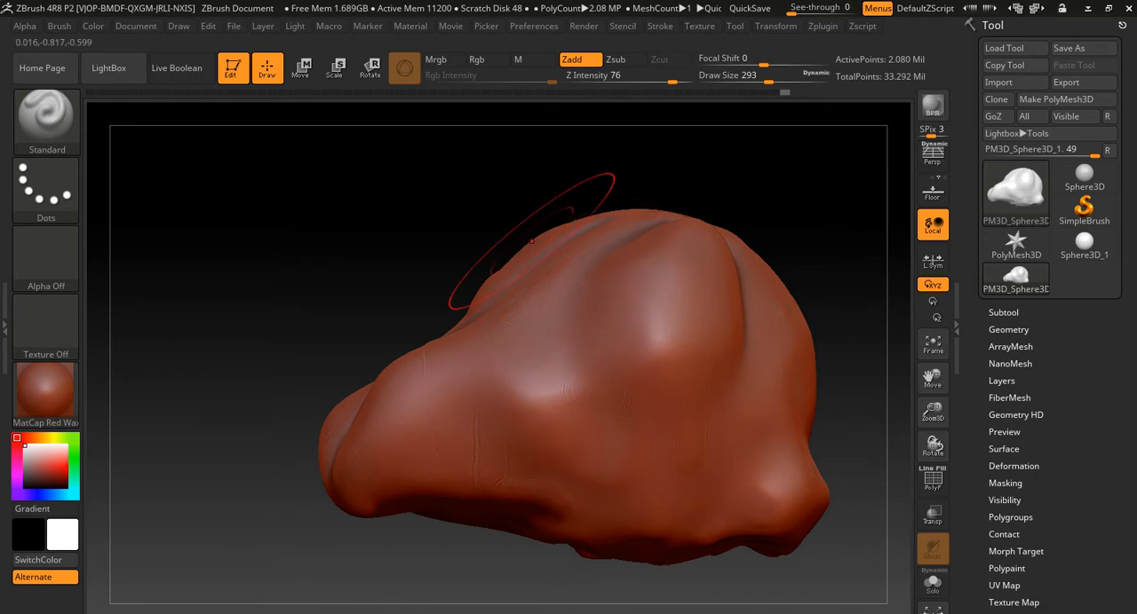
# - Choose the ClayBuildup brush, set the draw size to 177, and build up a rounded mound on the model's side
pyautogui.click(46, 120)
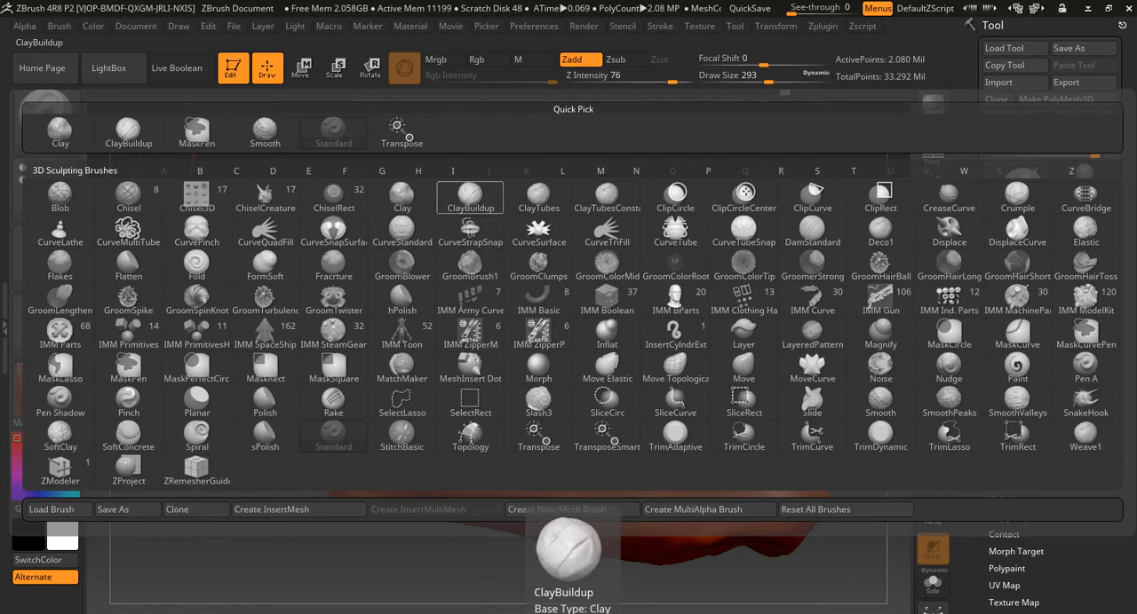
pyautogui.click(470, 197)
pyautogui.moveTo(398, 273)
pyautogui.keyDown('alt'); pyautogui.mouseDown()
pyautogui.moveTo(328, 258)
pyautogui.moveTo(356, 275)
pyautogui.moveTo(384, 269)
pyautogui.mouseUp(); pyautogui.keyUp('alt')
pyautogui.press('s')
pyautogui.moveTo(601, 333)
pyautogui.mouseDown()
pyautogui.moveTo(586, 332)
pyautogui.moveTo(627, 299)
pyautogui.moveTo(612, 338)
pyautogui.moveTo(622, 369)
pyautogui.moveTo(683, 337)
pyautogui.moveTo(653, 381)
pyautogui.moveTo(577, 381)
pyautogui.moveTo(572, 324)
pyautogui.moveTo(639, 333)
pyautogui.moveTo(605, 298)
pyautogui.moveTo(613, 328)
pyautogui.moveTo(577, 373)
pyautogui.moveTo(639, 355)
pyautogui.moveTo(649, 319)
pyautogui.moveTo(697, 333)
pyautogui.mouseUp()
pyautogui.moveTo(824, 256)
pyautogui.mouseDown()
pyautogui.moveTo(635, 258)
pyautogui.moveTo(843, 266)
pyautogui.moveTo(807, 228)
pyautogui.mouseUp()
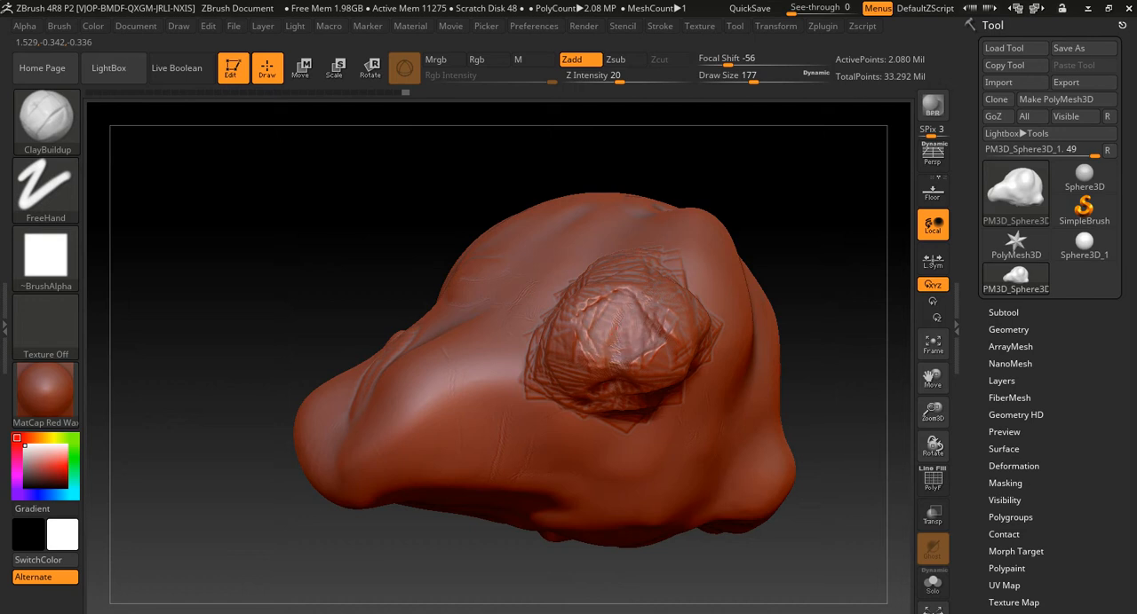
# - Set the draw size to 83, carve a hollow into the mound's center, and smooth its rim and interior
pyautogui.press('s')
pyautogui.moveTo(609, 334)
pyautogui.mouseDown()
pyautogui.moveTo(599, 334)
pyautogui.moveTo(653, 338)
pyautogui.mouseUp()
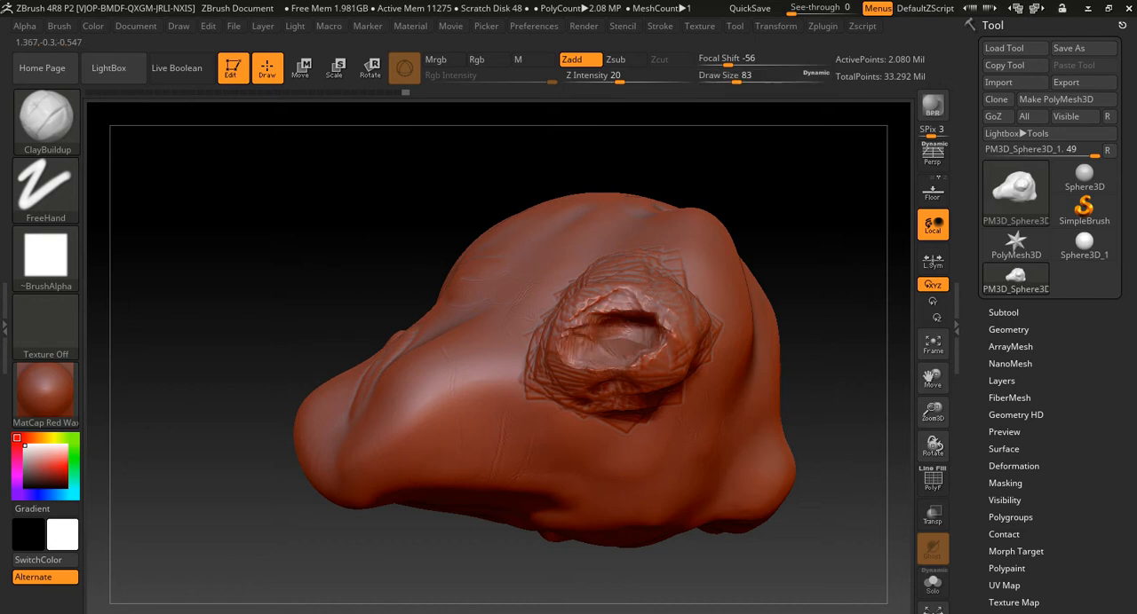
pyautogui.press('shift')
pyautogui.moveTo(639, 315)
pyautogui.keyDown('shift'); pyautogui.mouseDown()
pyautogui.moveTo(622, 307)
pyautogui.moveTo(617, 355)
pyautogui.moveTo(643, 306)
pyautogui.mouseUp(); pyautogui.keyUp('shift')
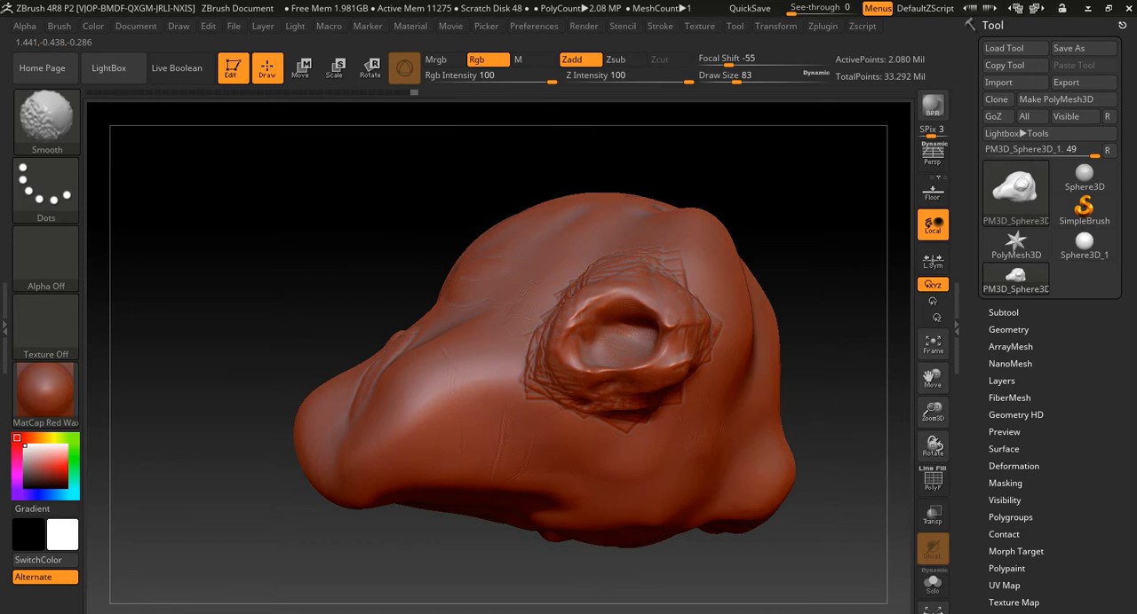
pyautogui.moveTo(844, 299)
pyautogui.mouseDown()
pyautogui.moveTo(835, 302)
pyautogui.moveTo(860, 306)
pyautogui.mouseUp()
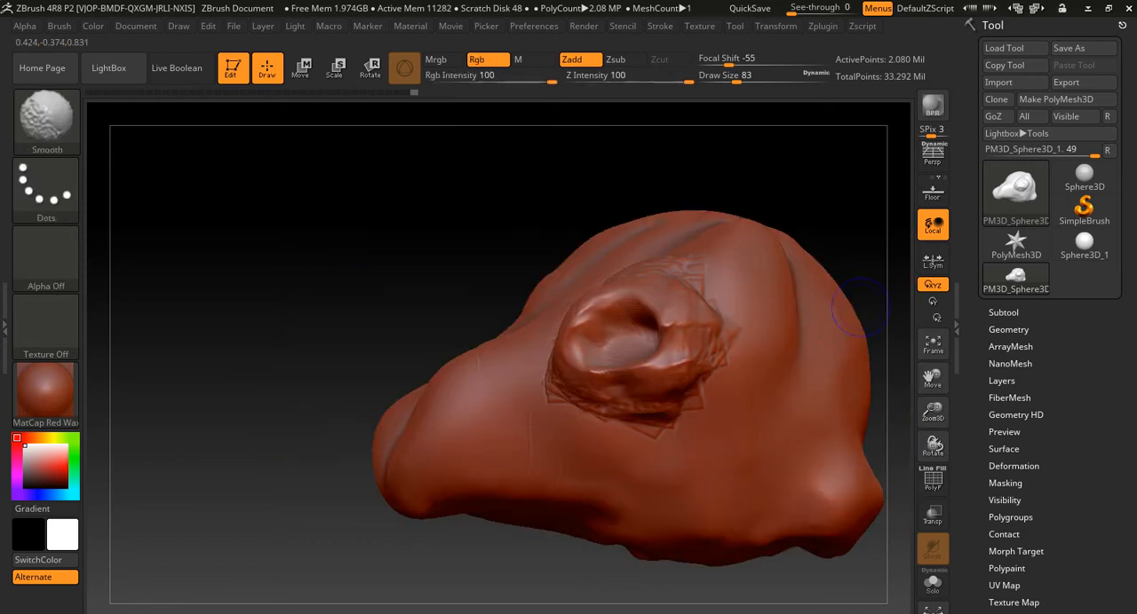
# - Choose the Planar brush, set the draw size to 331, and flatten the areas around the hollow and along the snout's side
pyautogui.click(47, 115)
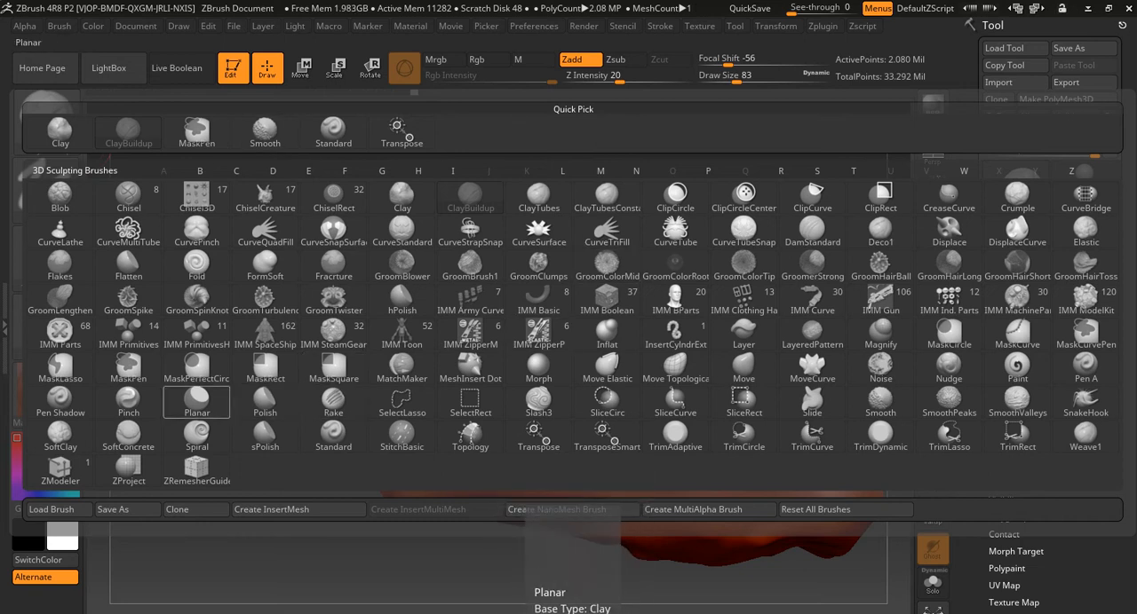
pyautogui.click(197, 400)
pyautogui.press('s')
pyautogui.moveTo(530, 389); pyautogui.dragTo(567, 389)
pyautogui.moveTo(682, 315)
pyautogui.mouseDown()
pyautogui.moveTo(693, 318)
pyautogui.moveTo(684, 350)
pyautogui.moveTo(664, 378)
pyautogui.moveTo(506, 373)
pyautogui.mouseUp()
pyautogui.moveTo(473, 424); pyautogui.dragTo(490, 436)
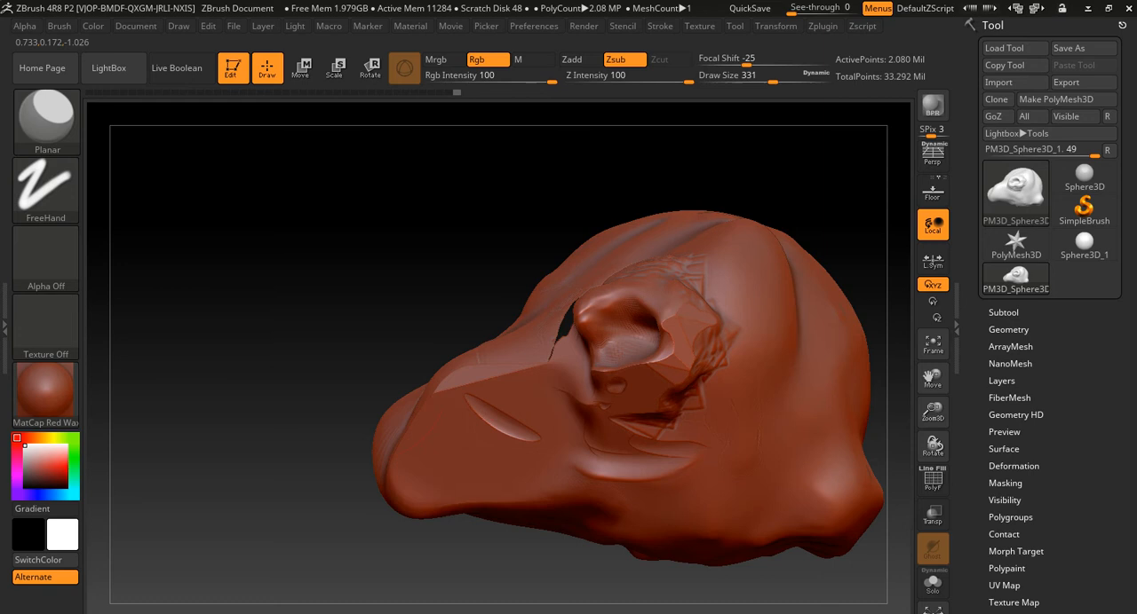
# - Flatten the snout's tip and the rounded surface on the opposite side of the model with the Planar brush
pyautogui.moveTo(444, 401); pyautogui.dragTo(446, 390)
pyautogui.moveTo(372, 386)
pyautogui.mouseDown()
pyautogui.moveTo(551, 382)
pyautogui.moveTo(426, 382)
pyautogui.moveTo(391, 472)
pyautogui.mouseUp()
pyautogui.moveTo(371, 410)
pyautogui.mouseDown()
pyautogui.moveTo(376, 424)
pyautogui.moveTo(367, 417)
pyautogui.mouseUp()
pyautogui.moveTo(322, 319); pyautogui.dragTo(497, 329)
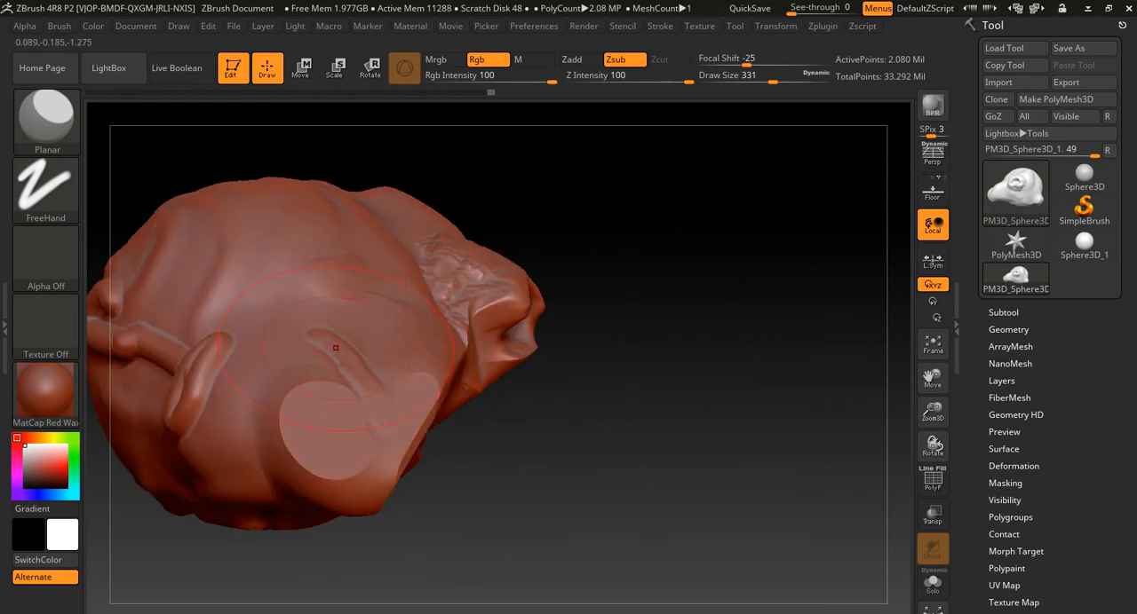
pyautogui.moveTo(355, 300); pyautogui.dragTo(372, 377)
pyautogui.moveTo(594, 352)
pyautogui.mouseDown()
pyautogui.moveTo(418, 287)
pyautogui.moveTo(481, 323)
pyautogui.mouseUp()
# - Choose the Move brush and step the model down two subdivision levels
pyautogui.press('b')
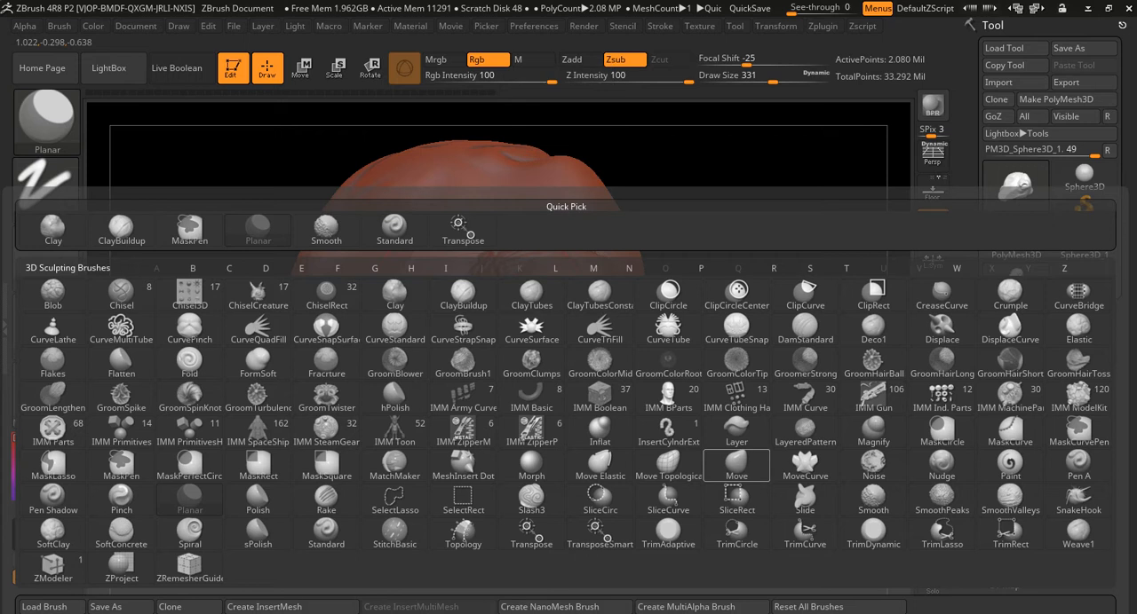
pyautogui.click(736, 464)
pyautogui.press('shift')
pyautogui.hotkey('ctrl', 'd')
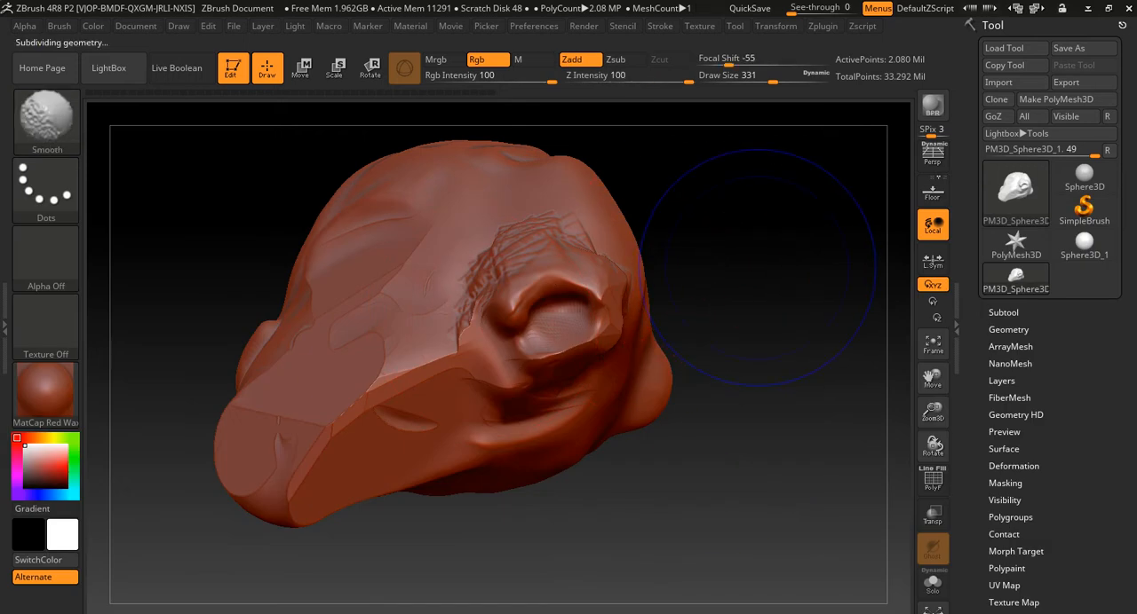
pyautogui.hotkey('shift', 'd')
pyautogui.hotkey('shift', 'd')
# - Push and pull the snout, jaw and sides of the head into a new overall shape with the Move brush
pyautogui.moveTo(751, 244)
pyautogui.keyDown('alt'); pyautogui.mouseDown()
pyautogui.moveTo(761, 300)
pyautogui.moveTo(839, 331)
pyautogui.mouseUp(); pyautogui.keyUp('alt')
pyautogui.keyDown('alt'); pyautogui.moveTo(704, 337); pyautogui.dragTo(791, 264); pyautogui.keyUp('alt')
pyautogui.moveTo(642, 299)
pyautogui.mouseDown()
pyautogui.moveTo(666, 313)
pyautogui.moveTo(665, 343)
pyautogui.mouseUp()
pyautogui.moveTo(537, 404); pyautogui.dragTo(563, 424)
pyautogui.moveTo(487, 442); pyautogui.dragTo(493, 465)
pyautogui.moveTo(428, 423); pyautogui.dragTo(404, 450)
pyautogui.moveTo(380, 391); pyautogui.dragTo(357, 396)
pyautogui.moveTo(350, 303); pyautogui.dragTo(292, 315)
pyautogui.moveTo(512, 277); pyautogui.dragTo(529, 281)
pyautogui.moveTo(781, 293); pyautogui.dragTo(764, 213)
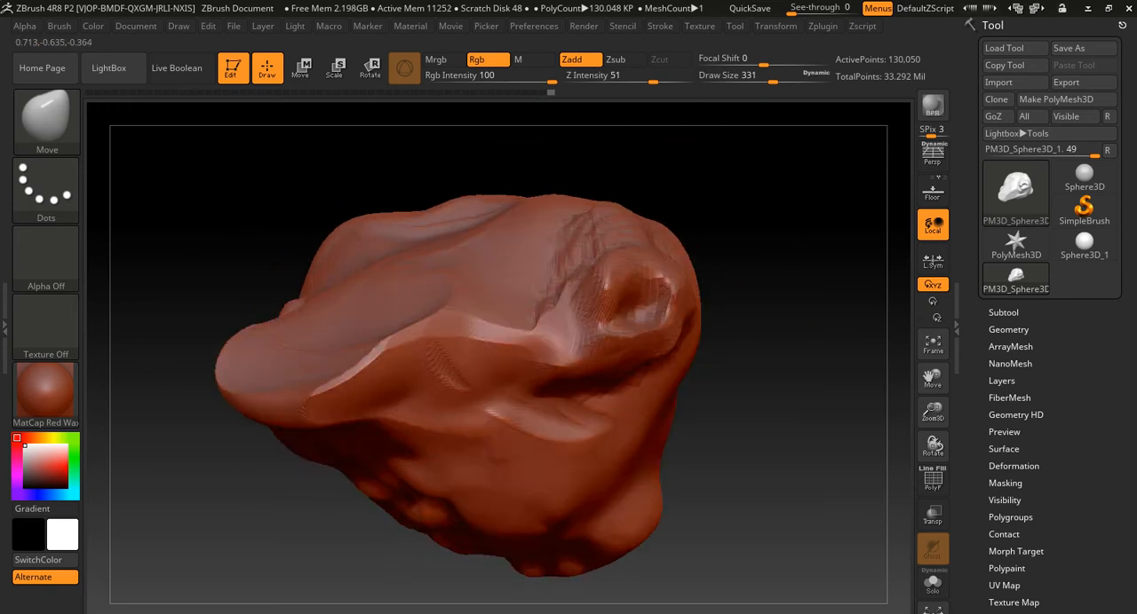
pyautogui.keyDown('shift'); pyautogui.moveTo(213, 267); pyautogui.dragTo(660, 249); pyautogui.keyUp('shift')
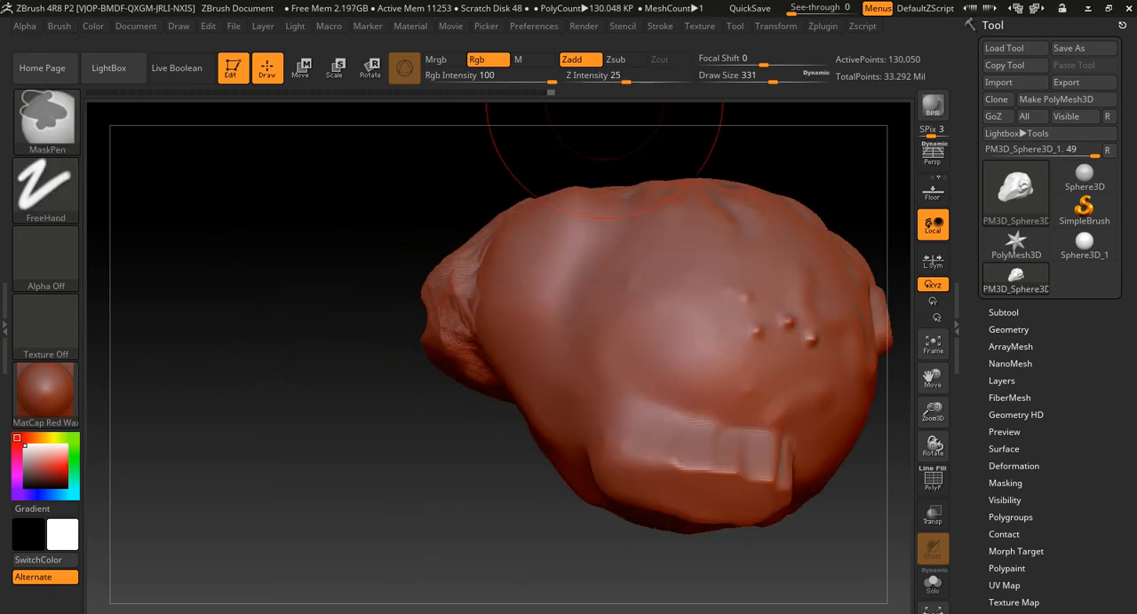
# - Open the project Murray11.ZPR from the ZBrushCharacter folder inside the 2520 folder
pyautogui.hotkey('ctrl', 'o')
pyautogui.click(605, 363)
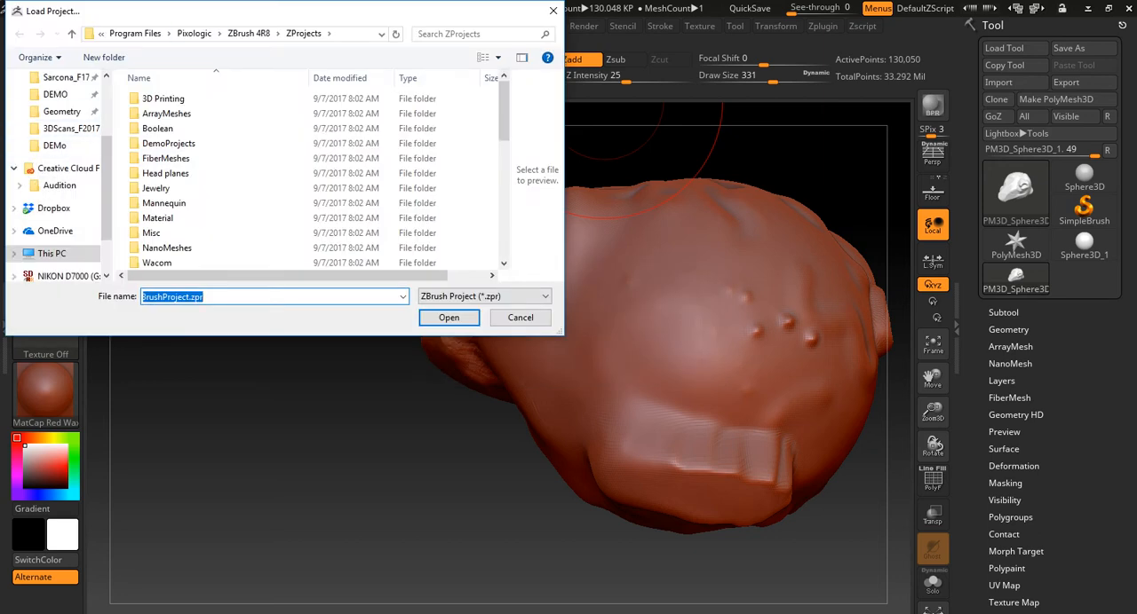
pyautogui.scroll(2, 62, 191)
pyautogui.click(66, 191)
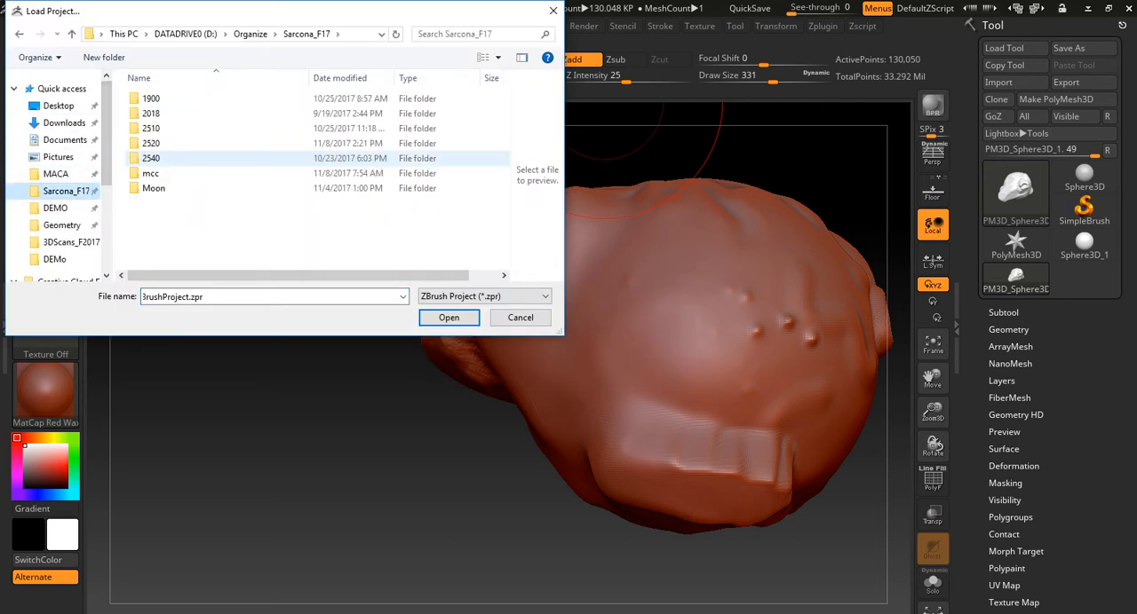
pyautogui.doubleClick(156, 143)
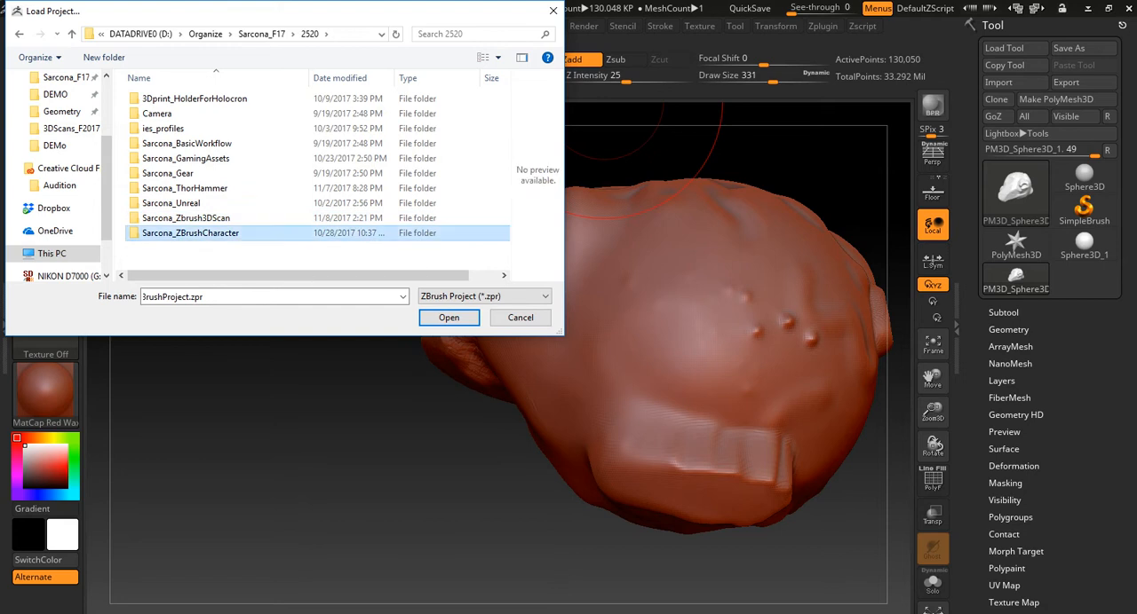
pyautogui.doubleClick(190, 233)
pyautogui.scroll(-1, 348, 142)
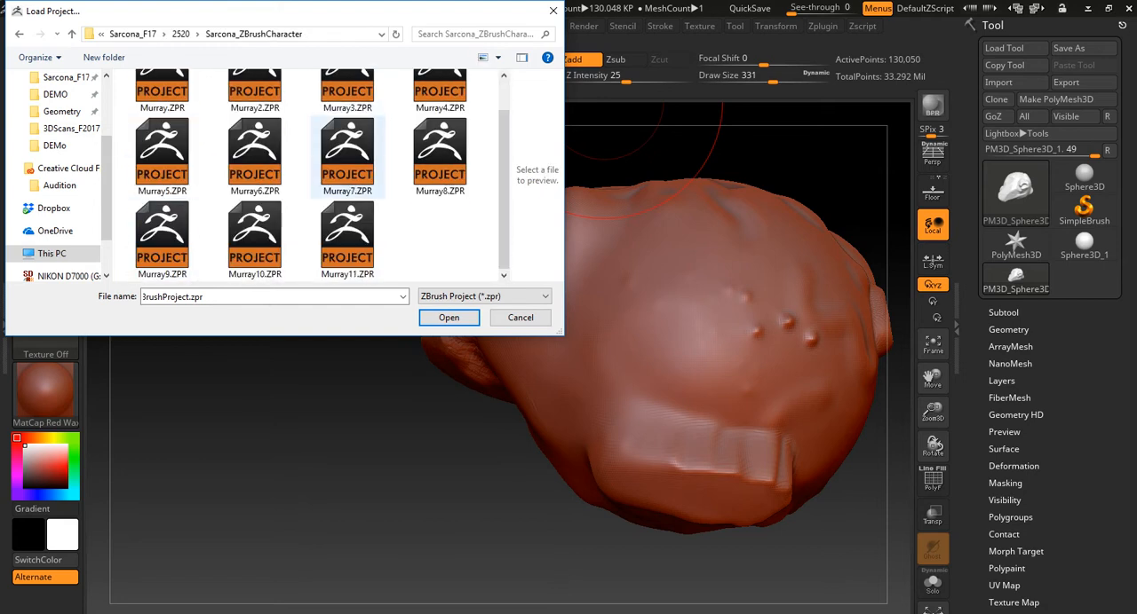
pyautogui.doubleClick(348, 236)
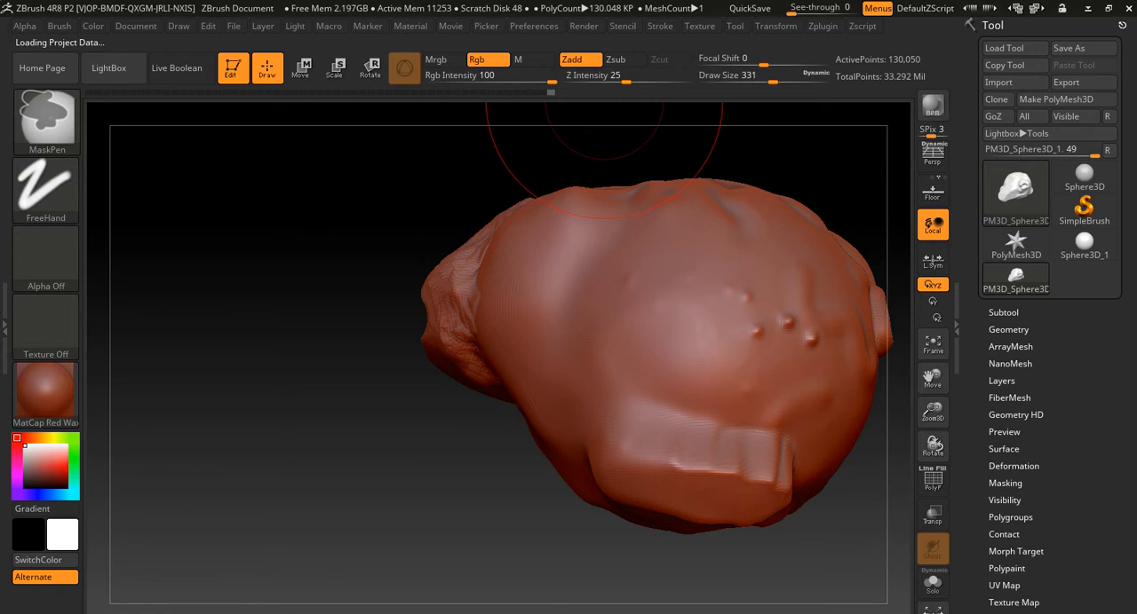
# - Frame the character's face from the front and set the Move brush's draw size to 104
pyautogui.press('f')
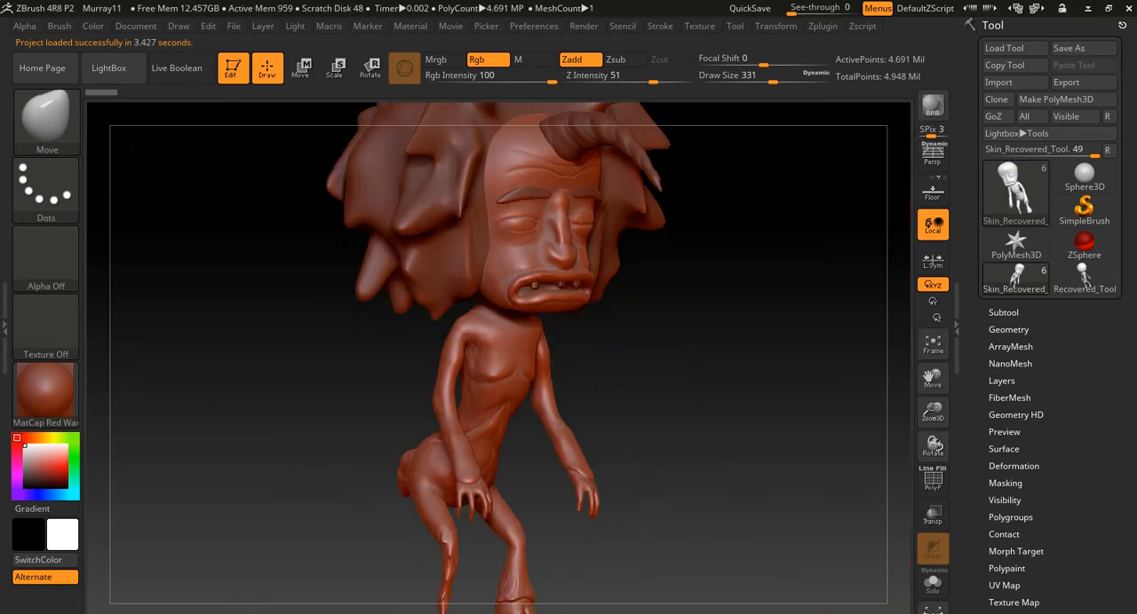
pyautogui.moveTo(688, 368)
pyautogui.mouseDown()
pyautogui.moveTo(665, 380)
pyautogui.moveTo(653, 369)
pyautogui.moveTo(657, 440)
pyautogui.moveTo(591, 494)
pyautogui.moveTo(662, 497)
pyautogui.moveTo(662, 542)
pyautogui.mouseUp()
pyautogui.keyDown('alt'); pyautogui.moveTo(673, 124); pyautogui.dragTo(670, 368); pyautogui.keyUp('alt')
pyautogui.moveTo(666, 222)
pyautogui.keyDown('alt'); pyautogui.mouseDown()
pyautogui.moveTo(684, 465)
pyautogui.moveTo(665, 549)
pyautogui.mouseUp(); pyautogui.keyUp('alt')
pyautogui.press('s')
pyautogui.moveTo(622, 299); pyautogui.dragTo(601, 301)
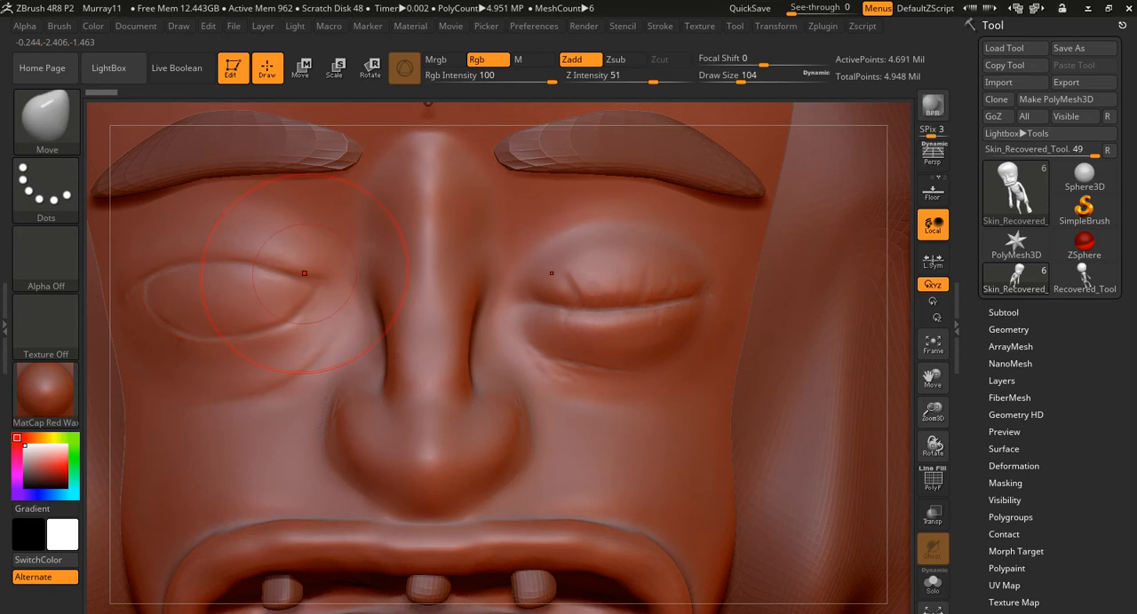
pyautogui.keyDown('alt'); pyautogui.moveTo(270, 387); pyautogui.dragTo(426, 337, button='right'); pyautogui.keyUp('alt')
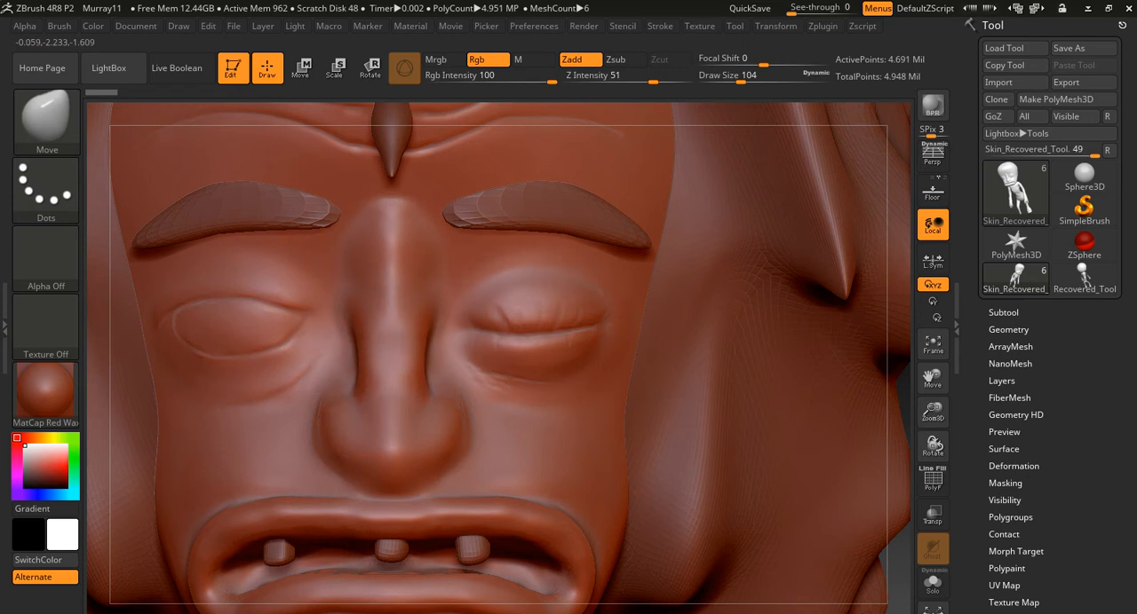
# - Set the draw size to 177, lengthen the nose downward, and nudge the shape of the eyes with the Move brush
pyautogui.moveTo(352, 311); pyautogui.dragTo(378, 337)
pyautogui.press('s')
pyautogui.moveTo(366, 457)
pyautogui.mouseDown()
pyautogui.moveTo(366, 442)
pyautogui.moveTo(366, 471)
pyautogui.mouseUp()
pyautogui.moveTo(518, 332)
pyautogui.mouseDown()
pyautogui.moveTo(518, 319)
pyautogui.moveTo(525, 346)
pyautogui.moveTo(566, 314)
pyautogui.mouseUp()
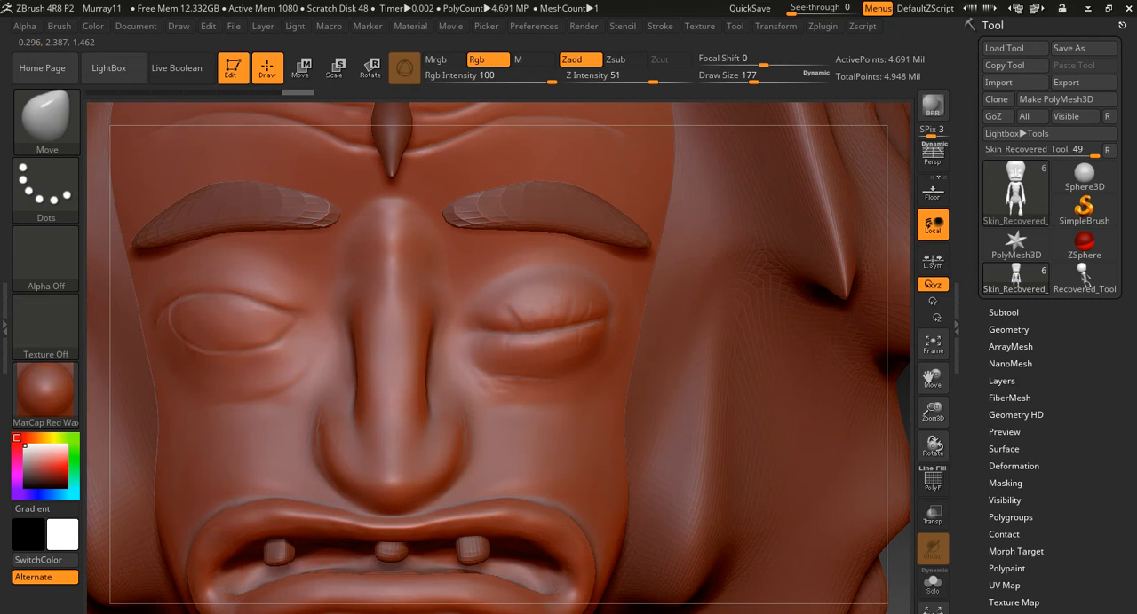
pyautogui.moveTo(277, 315); pyautogui.dragTo(292, 316)
# - Push the forehead between the eyebrows slightly downward with the Move brush
pyautogui.moveTo(291, 172); pyautogui.dragTo(303, 192)
pyautogui.moveTo(304, 192)
pyautogui.keyDown('ctrl'); pyautogui.mouseDown(button='right')
pyautogui.moveTo(353, 167)
pyautogui.moveTo(408, 296)
pyautogui.mouseUp(button='right'); pyautogui.keyUp('ctrl')
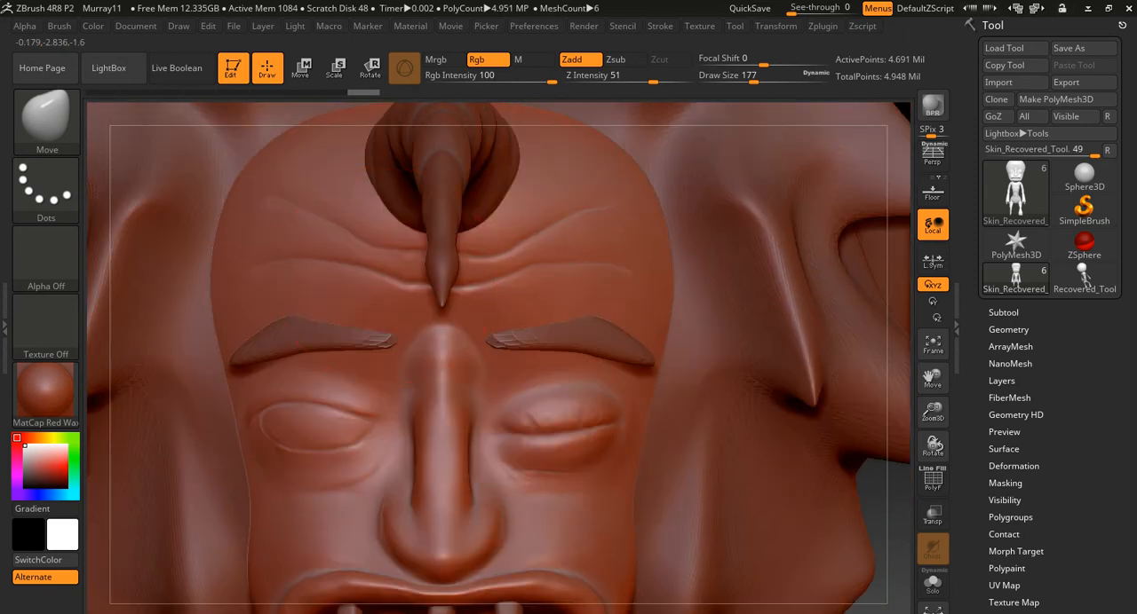
pyautogui.moveTo(382, 277); pyautogui.dragTo(385, 293)
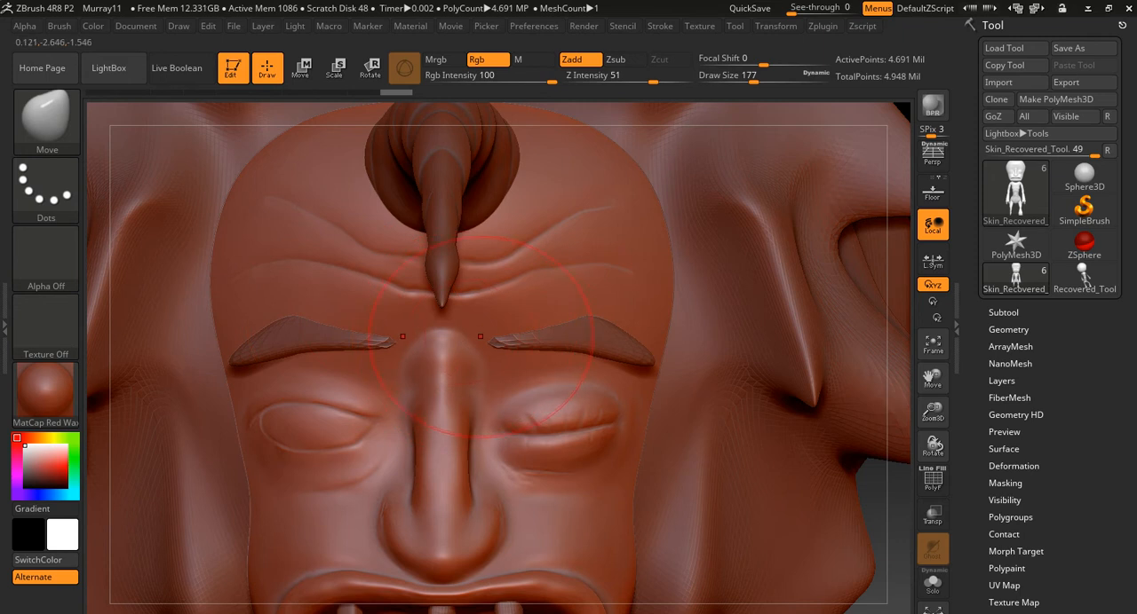
# - Choose the DamStandard brush and set the draw size to 18 for fine creases around the nose
pyautogui.keyDown('alt'); pyautogui.moveTo(454, 406); pyautogui.dragTo(531, 284, button='right'); pyautogui.keyUp('alt')
pyautogui.keyDown('ctrl'); pyautogui.moveTo(435, 280); pyautogui.dragTo(366, 314, button='right'); pyautogui.keyUp('ctrl')
pyautogui.press('b')
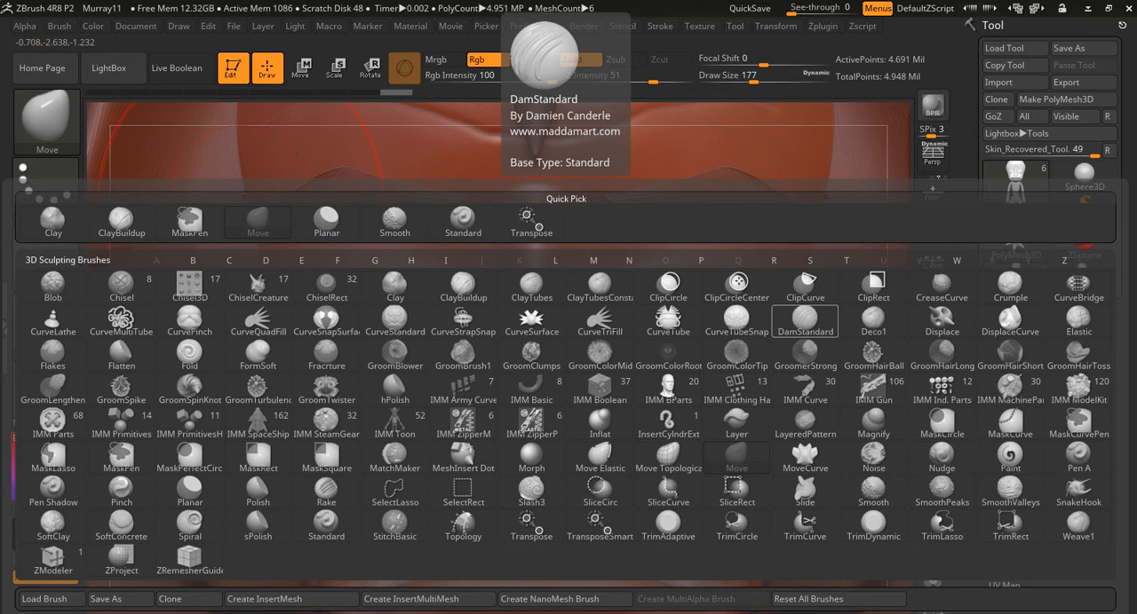
pyautogui.click(804, 320)
pyautogui.keyDown('alt'); pyautogui.moveTo(410, 304); pyautogui.dragTo(482, 325, button='right'); pyautogui.keyUp('alt')
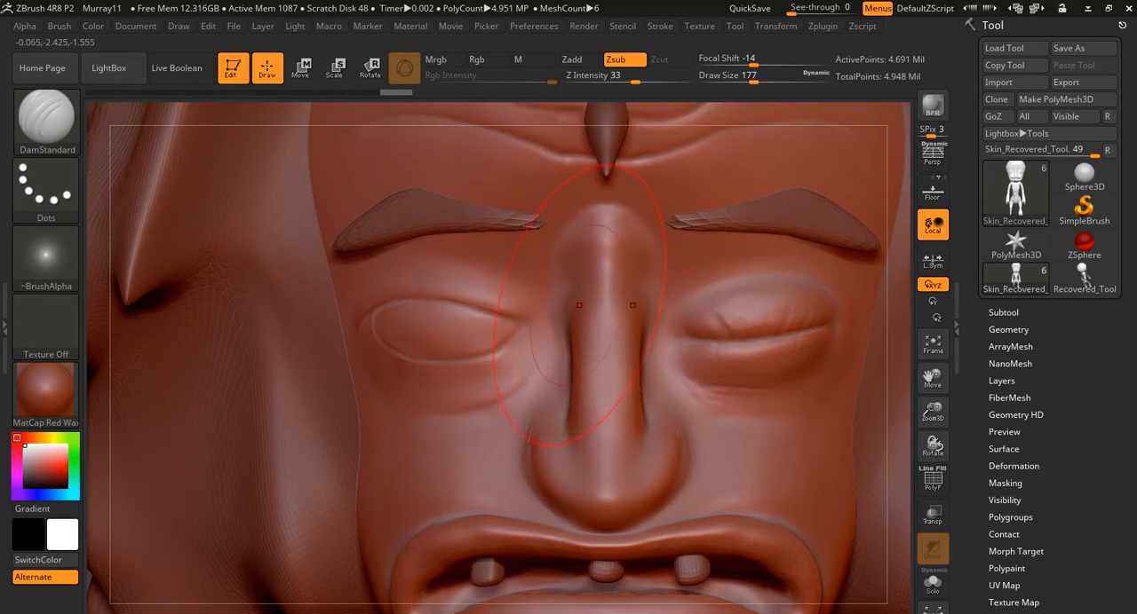
pyautogui.moveTo(607, 531)
pyautogui.keyDown('alt'); pyautogui.mouseDown(button='right')
pyautogui.moveTo(475, 495)
pyautogui.moveTo(457, 478)
pyautogui.moveTo(463, 353)
pyautogui.moveTo(551, 347)
pyautogui.mouseUp(button='right'); pyautogui.keyUp('alt')
pyautogui.press('s')
pyautogui.moveTo(551, 347); pyautogui.dragTo(523, 347)
pyautogui.moveTo(492, 308)
pyautogui.keyDown('alt'); pyautogui.mouseDown(button='right')
pyautogui.moveTo(603, 425)
pyautogui.moveTo(655, 421)
pyautogui.mouseUp(button='right'); pyautogui.keyUp('alt')
pyautogui.moveTo(467, 220)
pyautogui.keyDown('ctrl'); pyautogui.mouseDown(button='right')
pyautogui.moveTo(428, 201)
pyautogui.moveTo(462, 272)
pyautogui.mouseUp(button='right'); pyautogui.keyUp('ctrl')
pyautogui.moveTo(489, 221)
pyautogui.mouseDown()
pyautogui.moveTo(473, 245)
pyautogui.moveTo(477, 265)
pyautogui.moveTo(446, 306)
pyautogui.moveTo(412, 444)
pyautogui.mouseUp()
pyautogui.hotkey('ctrl', 'z')
pyautogui.press('s')
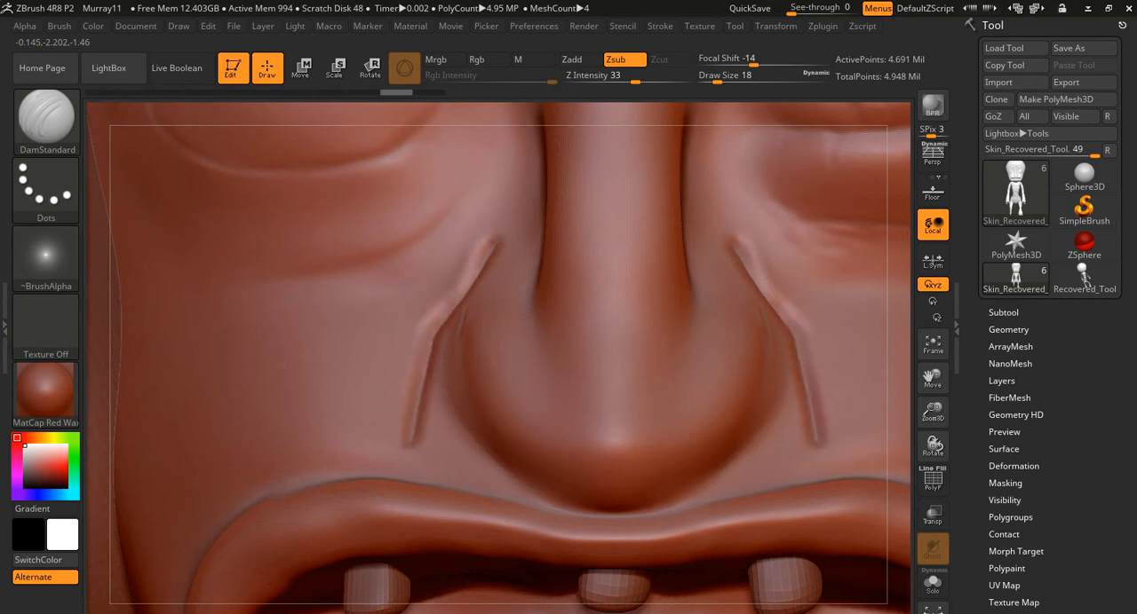
pyautogui.hotkey('ctrl', 'z')
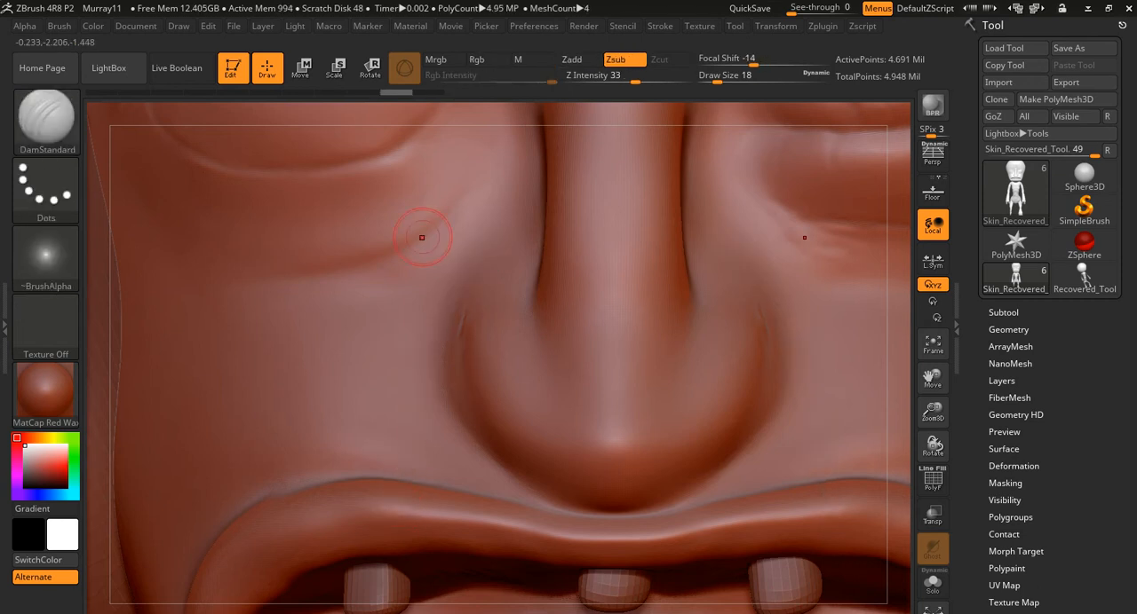
# - Carve a diagonal crease from above the nostril out toward the mouth corner and soften it
pyautogui.moveTo(494, 244); pyautogui.dragTo(255, 466)
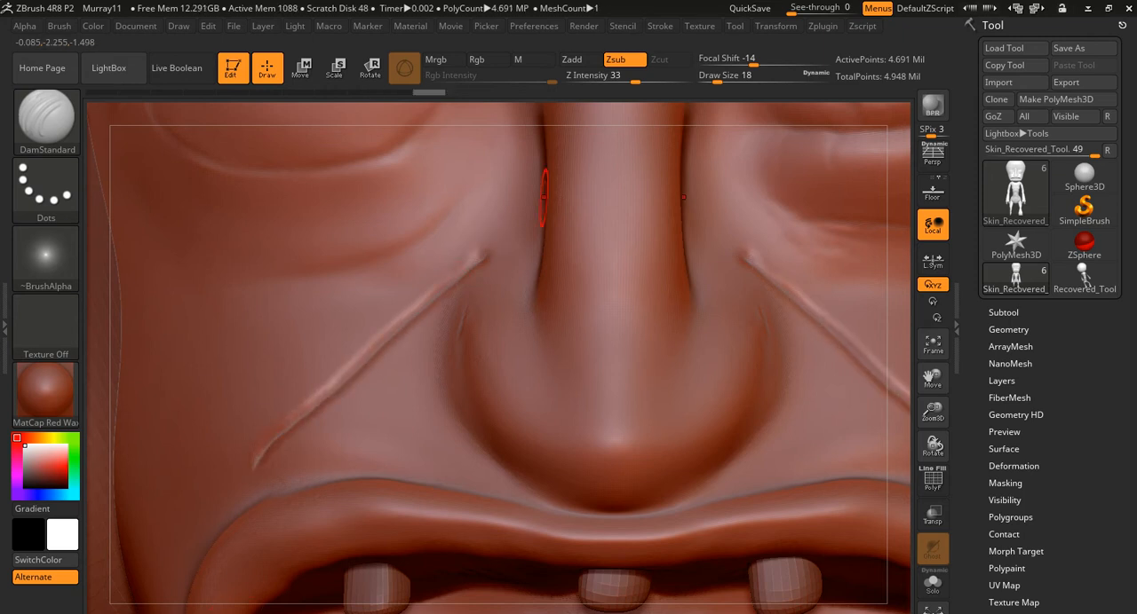
pyautogui.keyDown('shift'); pyautogui.moveTo(463, 266); pyautogui.dragTo(479, 259); pyautogui.keyUp('shift')
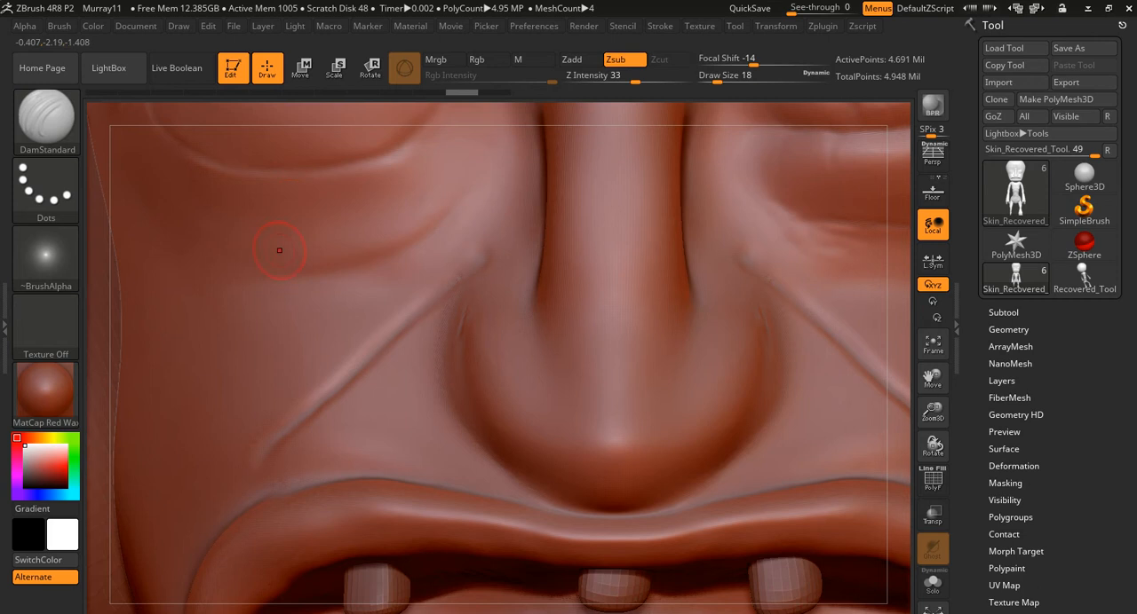
# - Carve a curved wrinkle across the cheek below the eye bag, undoing the first attempt
pyautogui.moveTo(186, 293)
pyautogui.mouseDown()
pyautogui.moveTo(228, 318)
pyautogui.moveTo(321, 300)
pyautogui.mouseUp()
pyautogui.hotkey('ctrl', 'z')
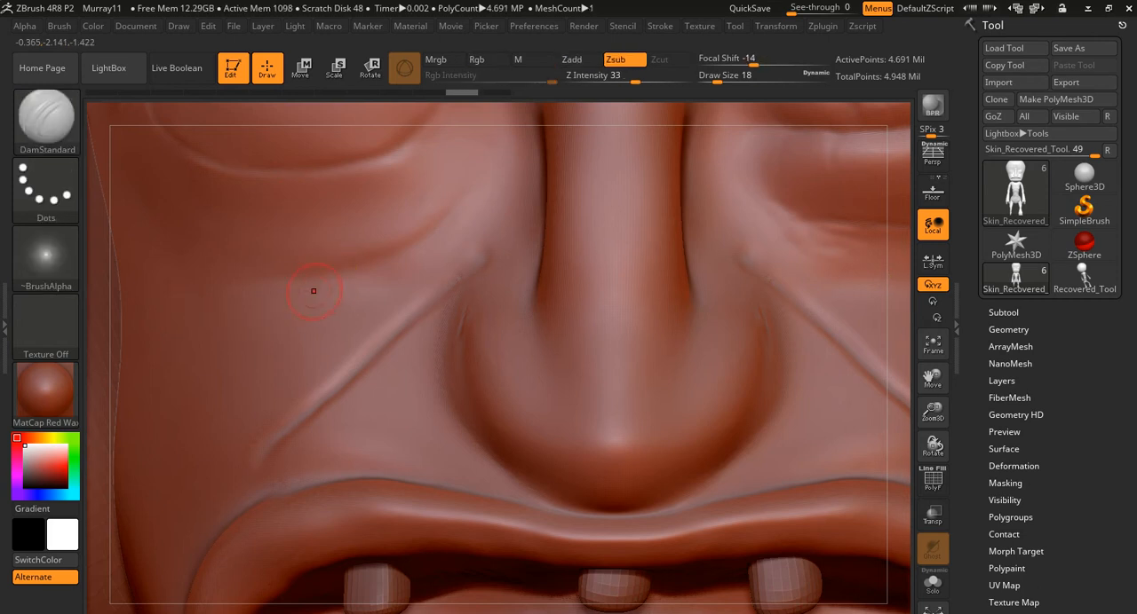
pyautogui.moveTo(217, 279)
pyautogui.mouseDown()
pyautogui.moveTo(271, 282)
pyautogui.moveTo(397, 241)
pyautogui.mouseUp()
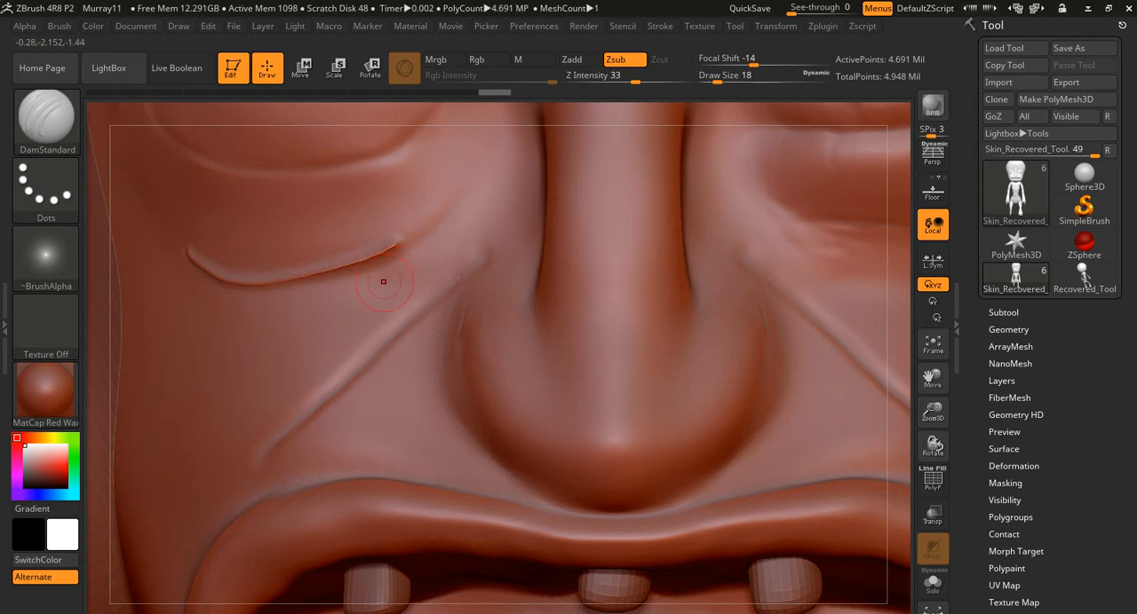
# - Soften the curved cheek wrinkle and switch to the SnakeHook brush with a draw size of 65
pyautogui.press('shift')
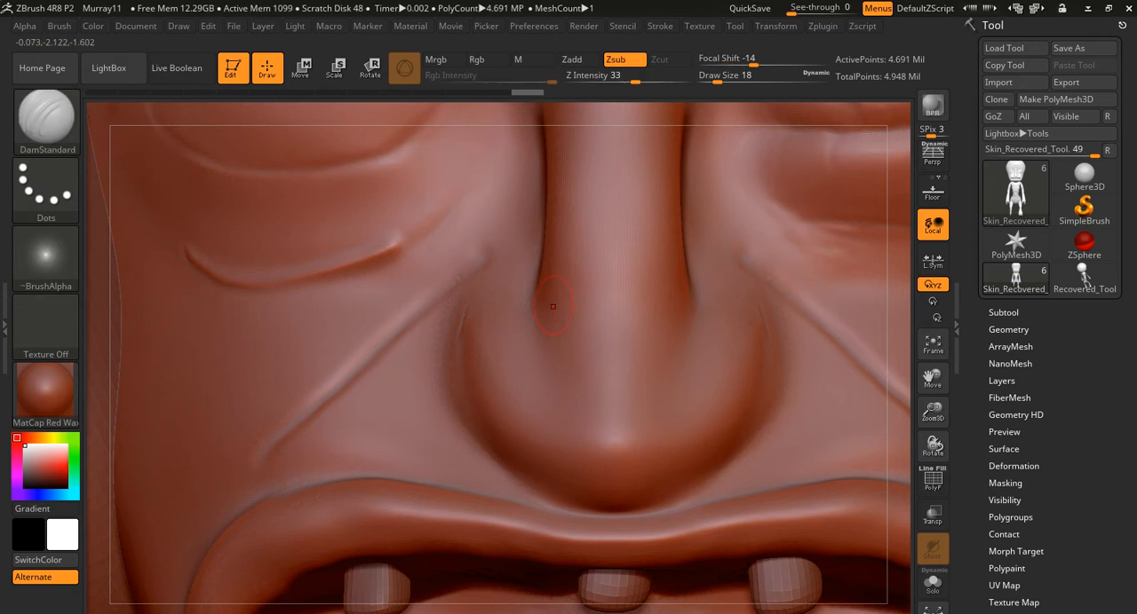
pyautogui.press('b')
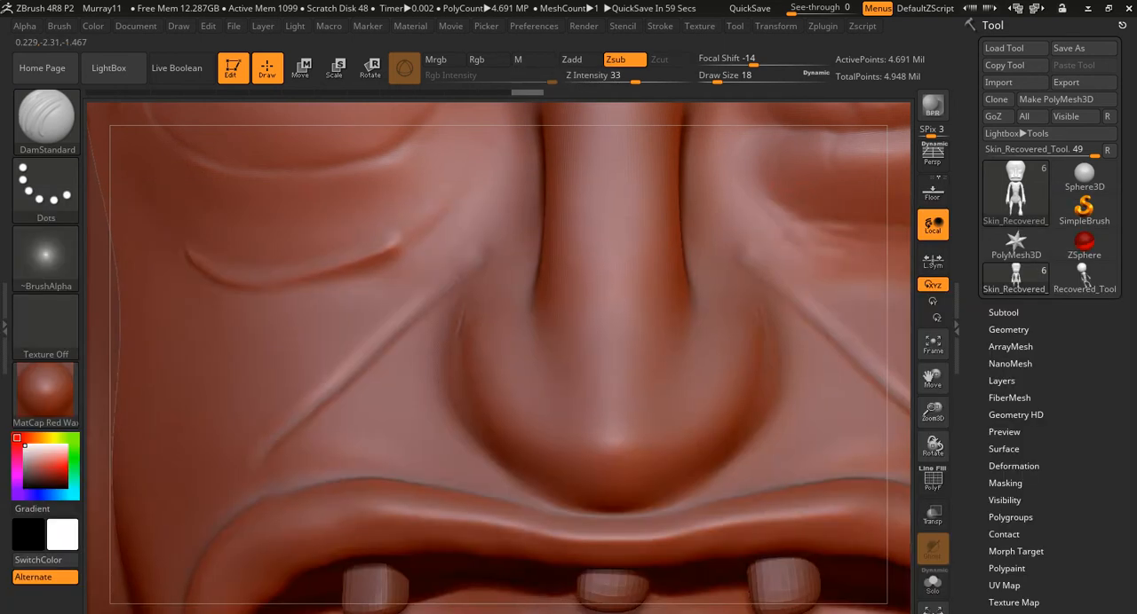
pyautogui.moveTo(798, 167)
pyautogui.keyDown('ctrl'); pyautogui.mouseDown(button='right')
pyautogui.moveTo(796, 98)
pyautogui.moveTo(774, 396)
pyautogui.moveTo(729, 421)
pyautogui.moveTo(681, 386)
pyautogui.mouseUp(button='right'); pyautogui.keyUp('ctrl')
pyautogui.press('F1')
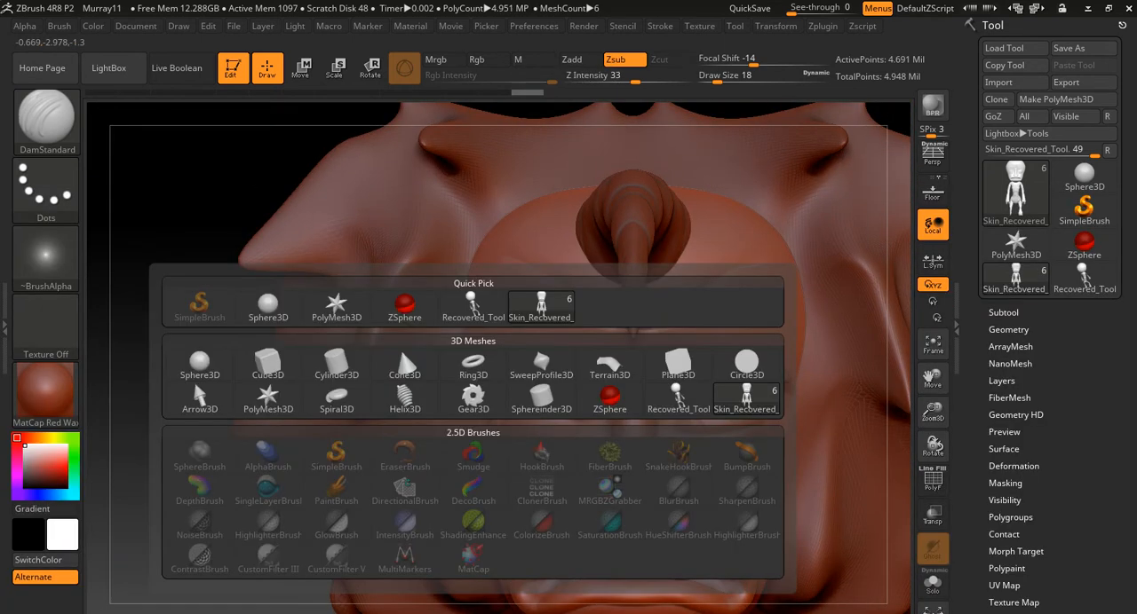
pyautogui.press('F2')
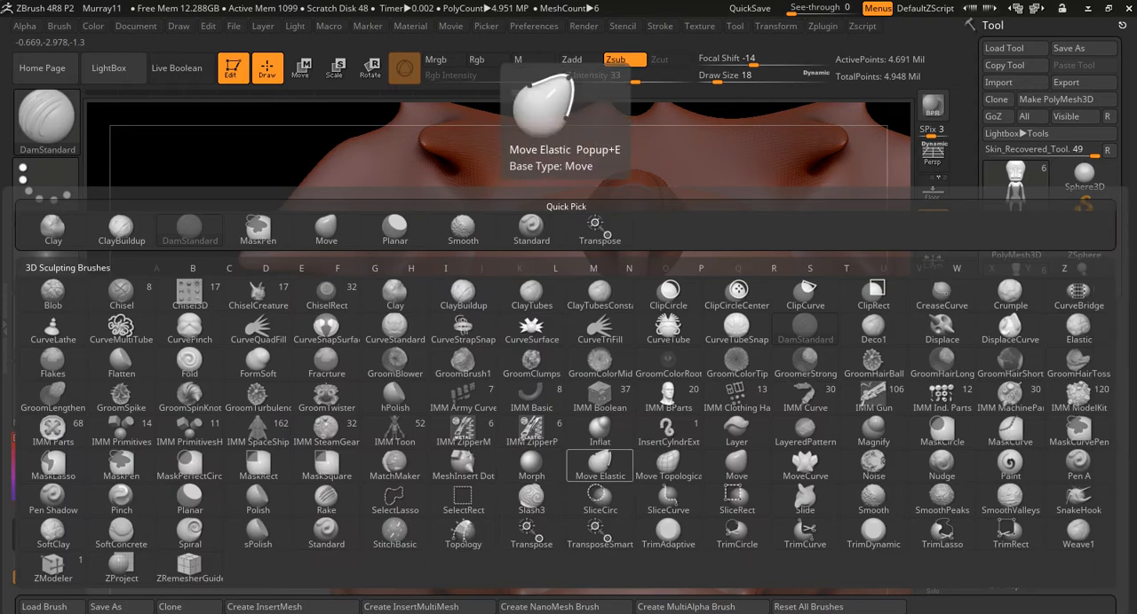
pyautogui.press('s')
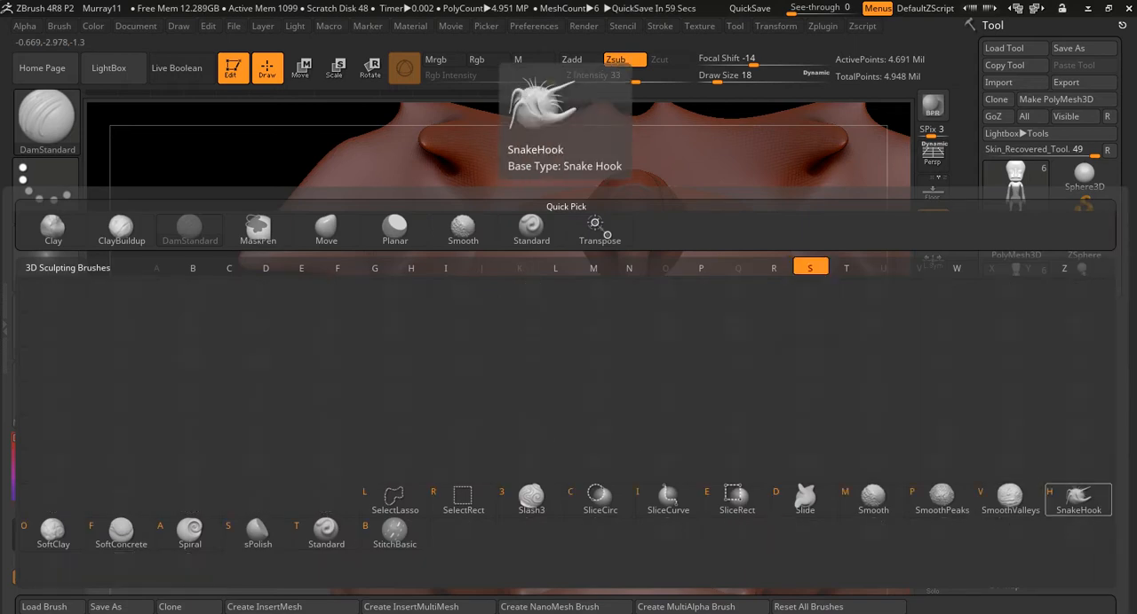
pyautogui.press('h')
pyautogui.press('s')
pyautogui.click(740, 240)
# - Pull a long, thin tendril from the upper side of the forehead, arc it outward over the hair, and smooth it
pyautogui.keyDown('alt'); pyautogui.moveTo(781, 234); pyautogui.dragTo(610, 272, button='right'); pyautogui.keyUp('alt')
pyautogui.moveTo(593, 274)
pyautogui.mouseDown()
pyautogui.moveTo(708, 222)
pyautogui.moveTo(795, 265)
pyautogui.moveTo(831, 371)
pyautogui.mouseUp()
pyautogui.moveTo(865, 378)
pyautogui.mouseDown(button='right')
pyautogui.moveTo(612, 355)
pyautogui.moveTo(832, 329)
pyautogui.mouseUp(button='right')
pyautogui.moveTo(772, 248)
pyautogui.keyDown('shift'); pyautogui.mouseDown()
pyautogui.moveTo(811, 326)
pyautogui.moveTo(737, 238)
pyautogui.moveTo(808, 328)
pyautogui.moveTo(735, 250)
pyautogui.moveTo(702, 238)
pyautogui.moveTo(633, 245)
pyautogui.mouseUp(); pyautogui.keyUp('shift')
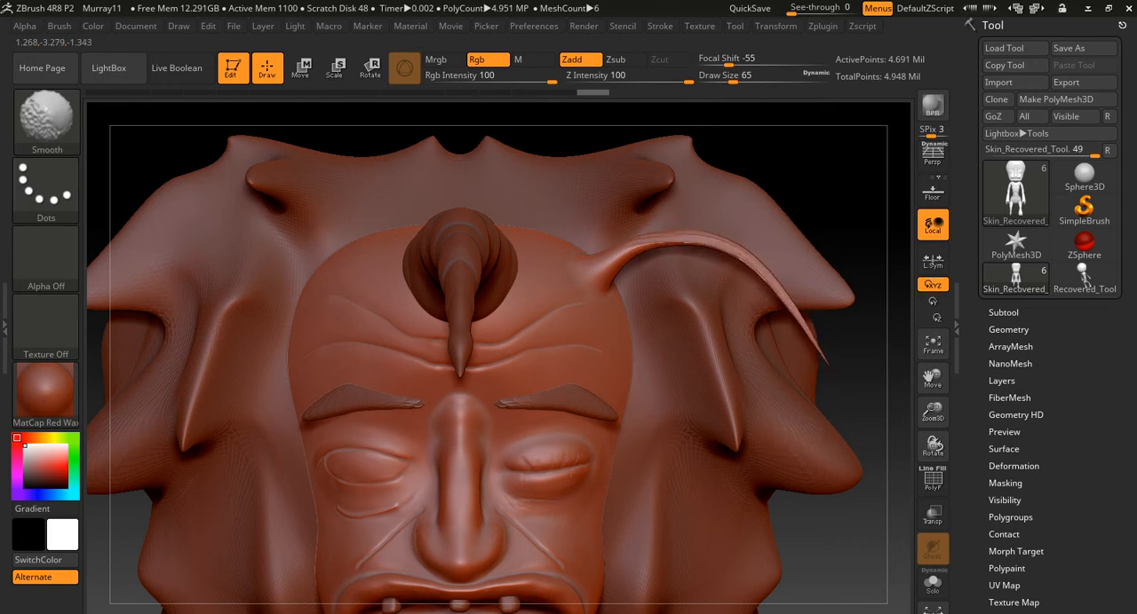
pyautogui.moveTo(771, 282)
pyautogui.keyDown('shift'); pyautogui.mouseDown()
pyautogui.moveTo(819, 345)
pyautogui.moveTo(773, 322)
pyautogui.moveTo(613, 324)
pyautogui.moveTo(817, 322)
pyautogui.moveTo(862, 353)
pyautogui.mouseUp(); pyautogui.keyUp('shift')
# - Thicken the forehead tendril along its length with the Inflat brush and smooth its surface
pyautogui.press('b')
pyautogui.press('i')
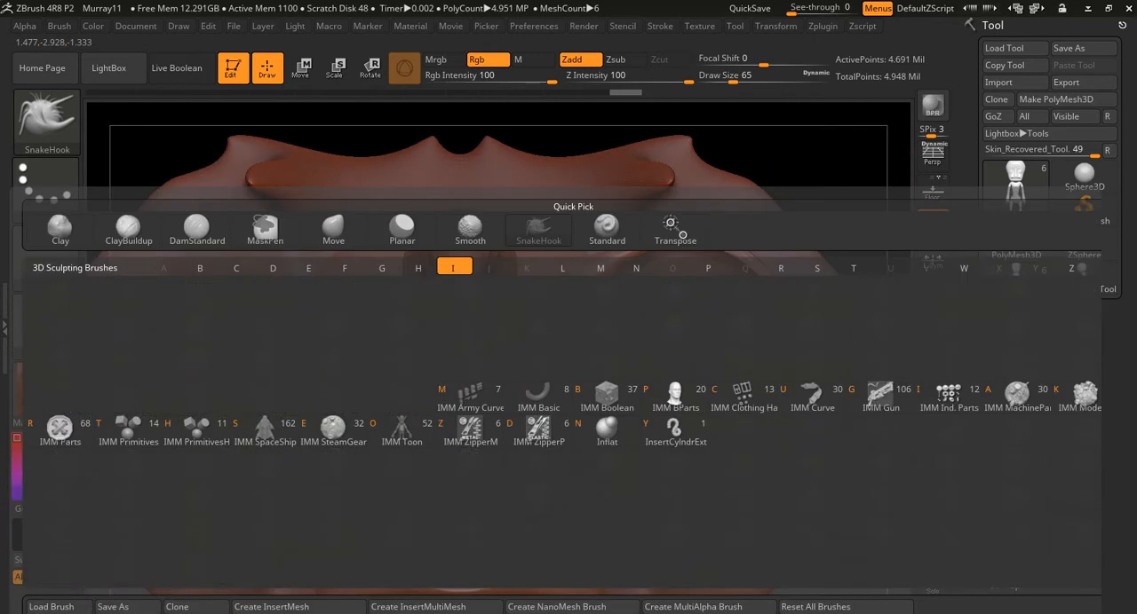
pyautogui.press('n')
pyautogui.moveTo(633, 245)
pyautogui.mouseDown()
pyautogui.moveTo(723, 251)
pyautogui.moveTo(764, 271)
pyautogui.moveTo(827, 359)
pyautogui.moveTo(635, 355)
pyautogui.moveTo(830, 333)
pyautogui.mouseUp()
pyautogui.moveTo(635, 251)
pyautogui.keyDown('shift'); pyautogui.mouseDown()
pyautogui.moveTo(689, 243)
pyautogui.moveTo(721, 254)
pyautogui.moveTo(774, 295)
pyautogui.moveTo(828, 368)
pyautogui.mouseUp(); pyautogui.keyUp('shift')
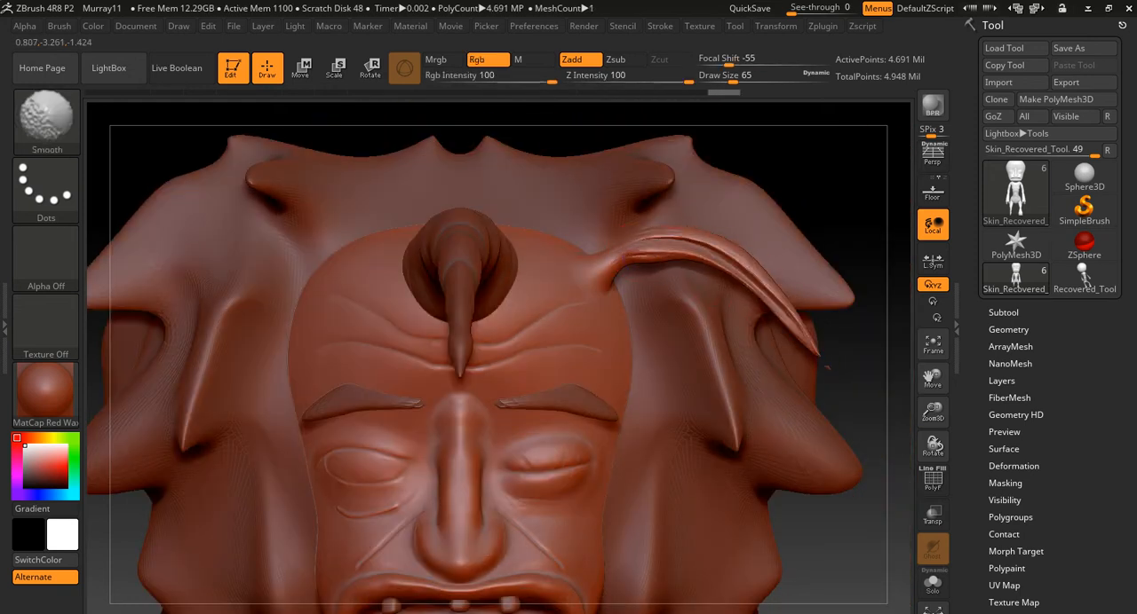
pyautogui.moveTo(648, 247)
pyautogui.keyDown('shift'); pyautogui.mouseDown()
pyautogui.moveTo(679, 240)
pyautogui.moveTo(786, 315)
pyautogui.mouseUp(); pyautogui.keyUp('shift')
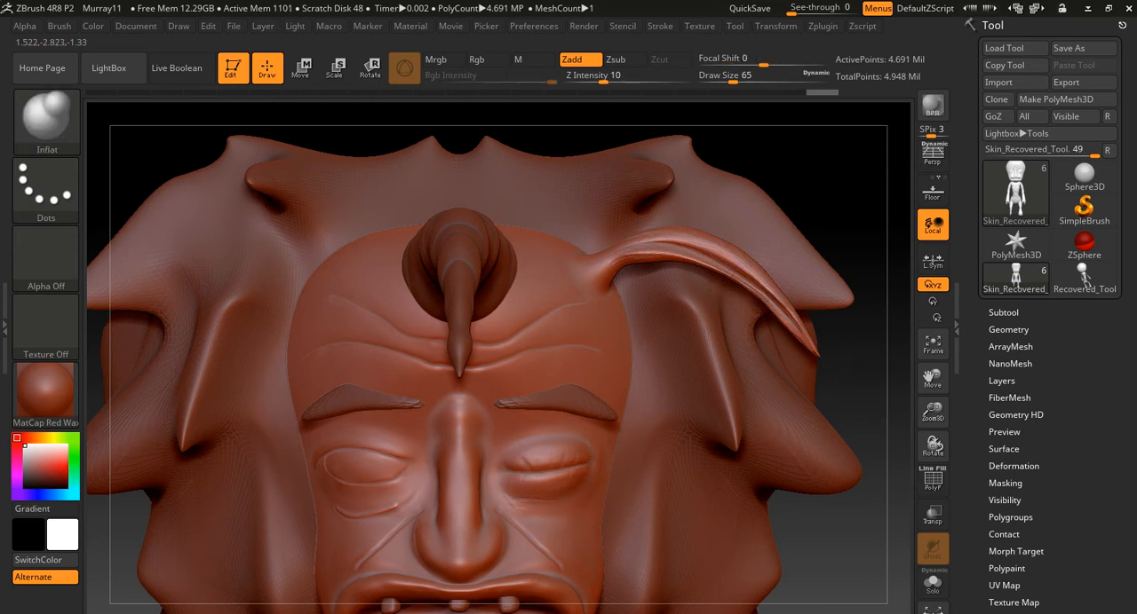
pyautogui.keyDown('alt'); pyautogui.moveTo(834, 390); pyautogui.dragTo(808, 379); pyautogui.keyUp('alt')
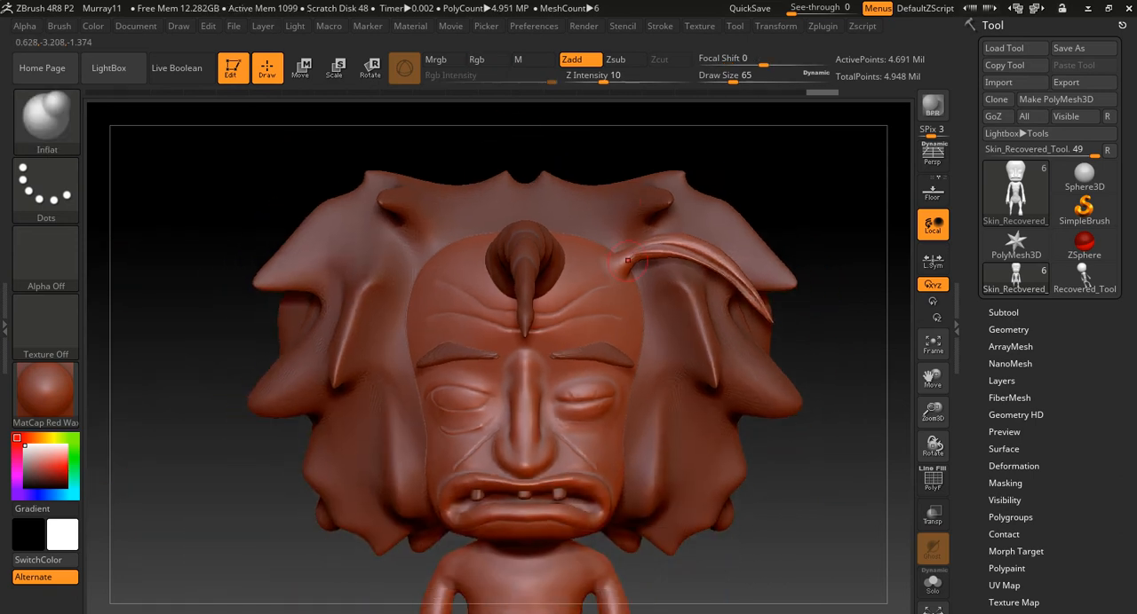
# - Choose the IMM ZipperM brush and select its second semi-open zipper mesh
pyautogui.press('b')
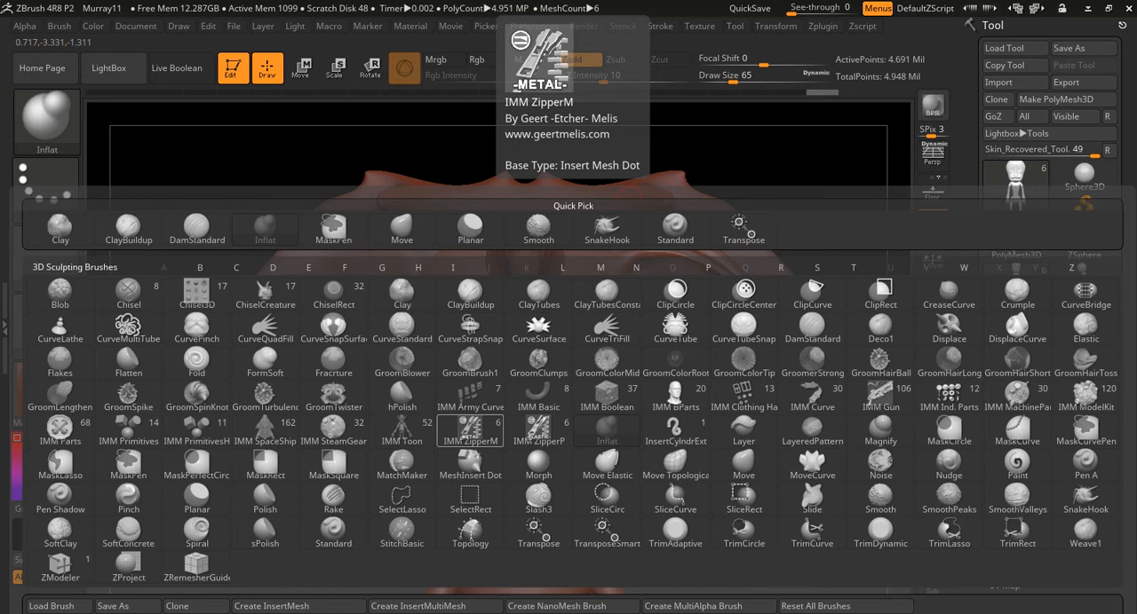
pyautogui.click(470, 432)
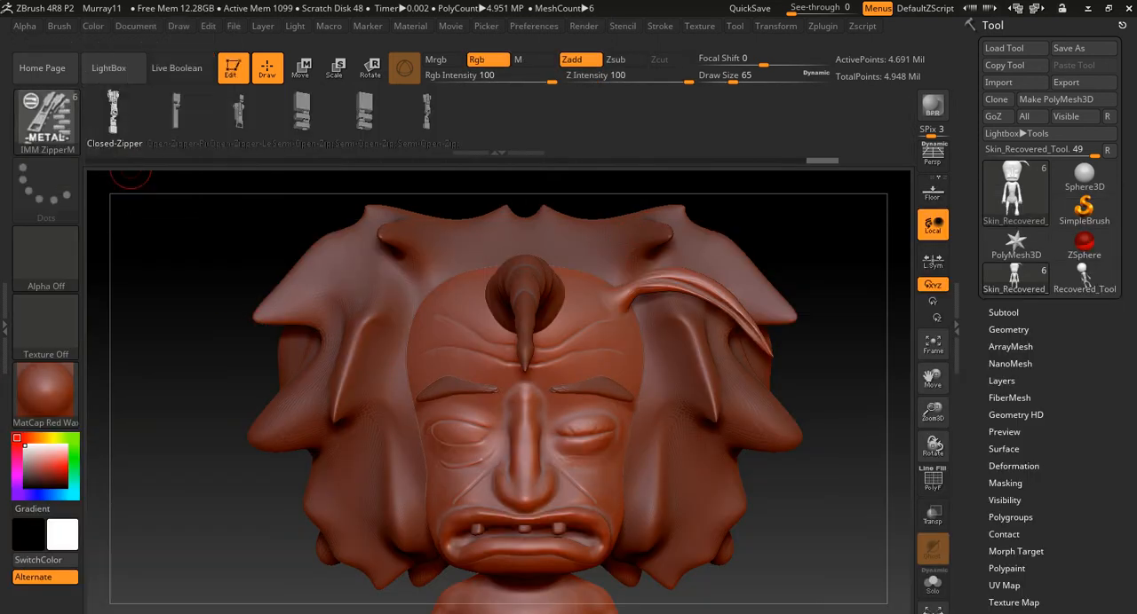
pyautogui.click(176, 114)
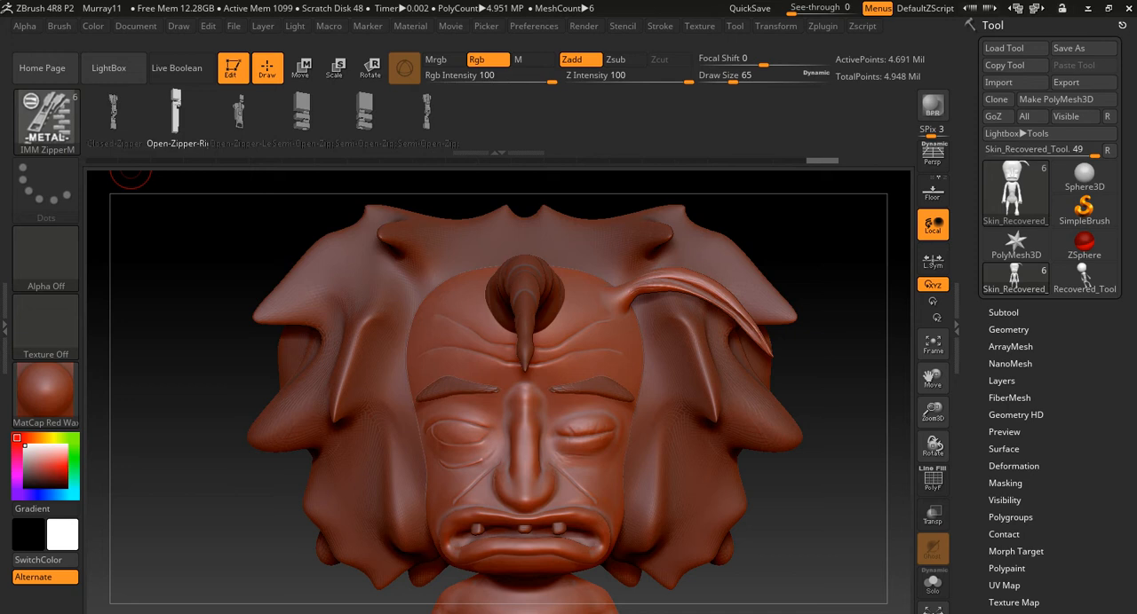
pyautogui.click(350, 114)
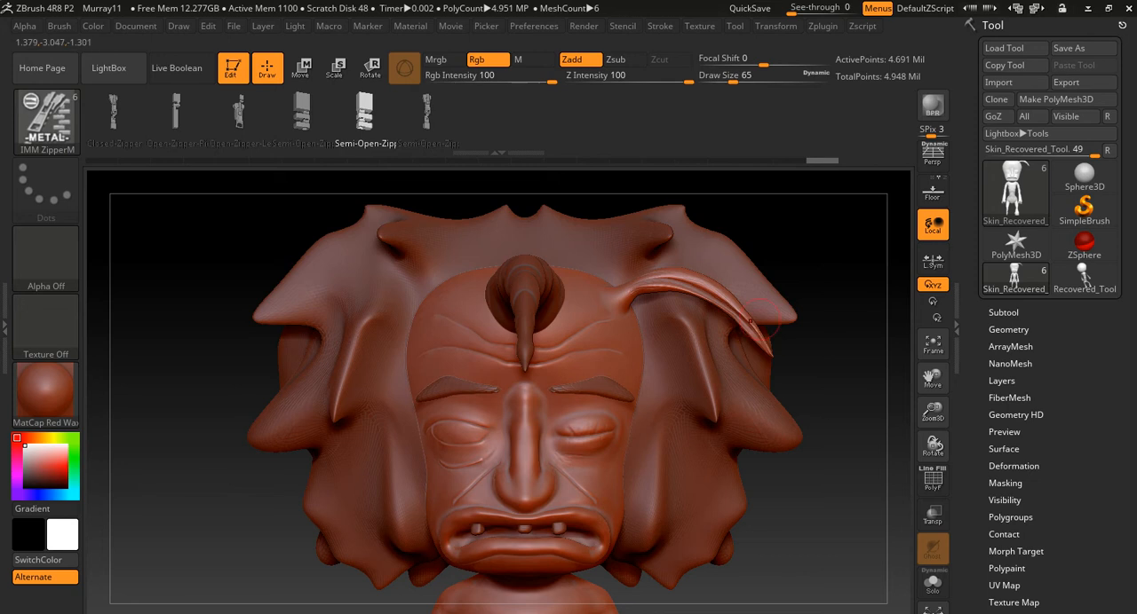
# - Freeze the subdivision levels and draw a semi-open zipper across the closed eye beside the nose
pyautogui.keyDown('ctrl'); pyautogui.moveTo(648, 440); pyautogui.dragTo(810, 175, button='right'); pyautogui.keyUp('ctrl')
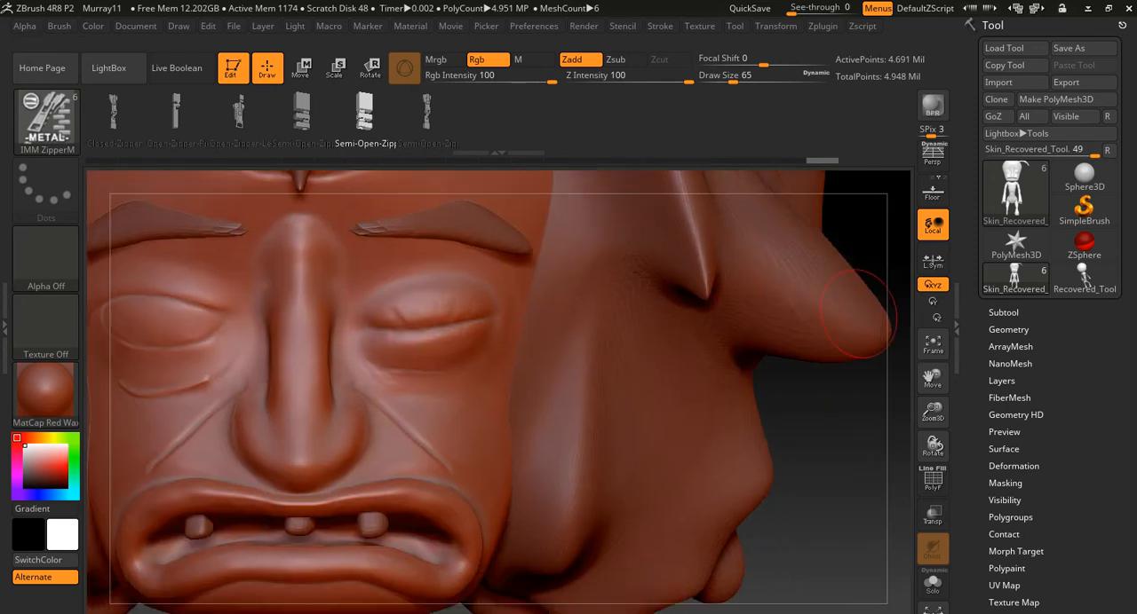
pyautogui.click(1004, 313)
pyautogui.click(1003, 313)
pyautogui.click(1008, 327)
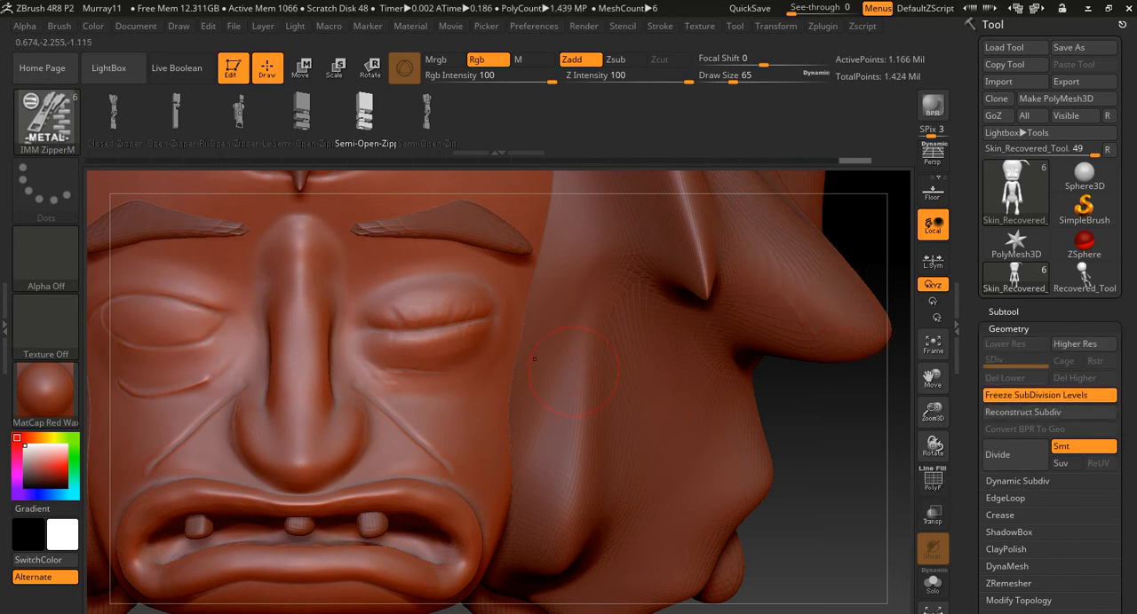
pyautogui.keyDown('ctrl'); pyautogui.moveTo(494, 387); pyautogui.dragTo(410, 361, button='right'); pyautogui.keyUp('ctrl')
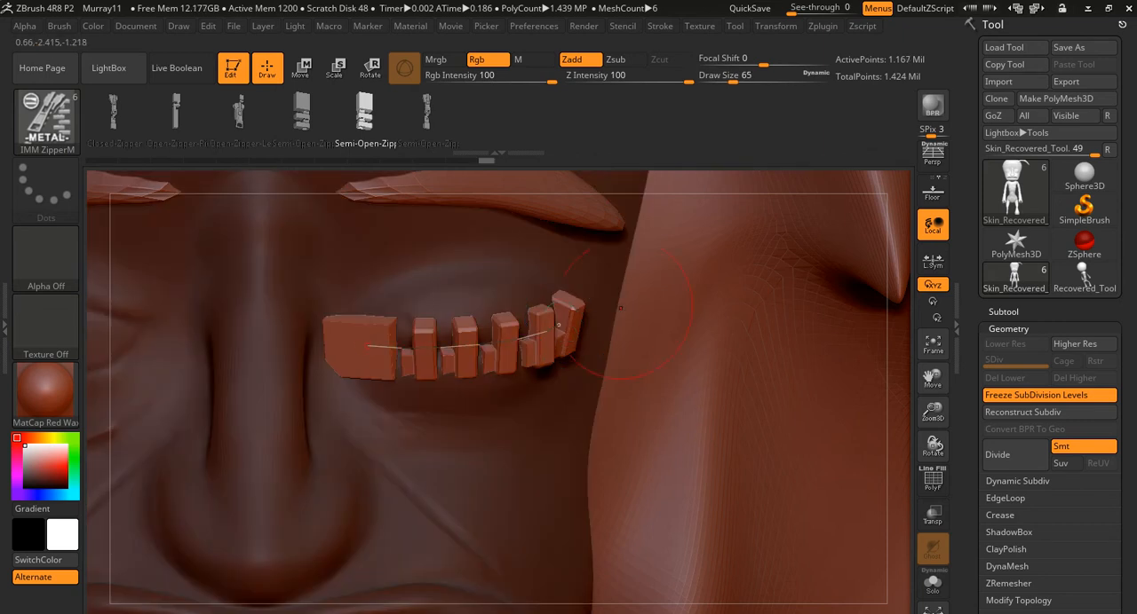
# - Replace the eye's zipper with the Closed-Zipper mesh and adjust both ends of its curve
pyautogui.click(112, 111)
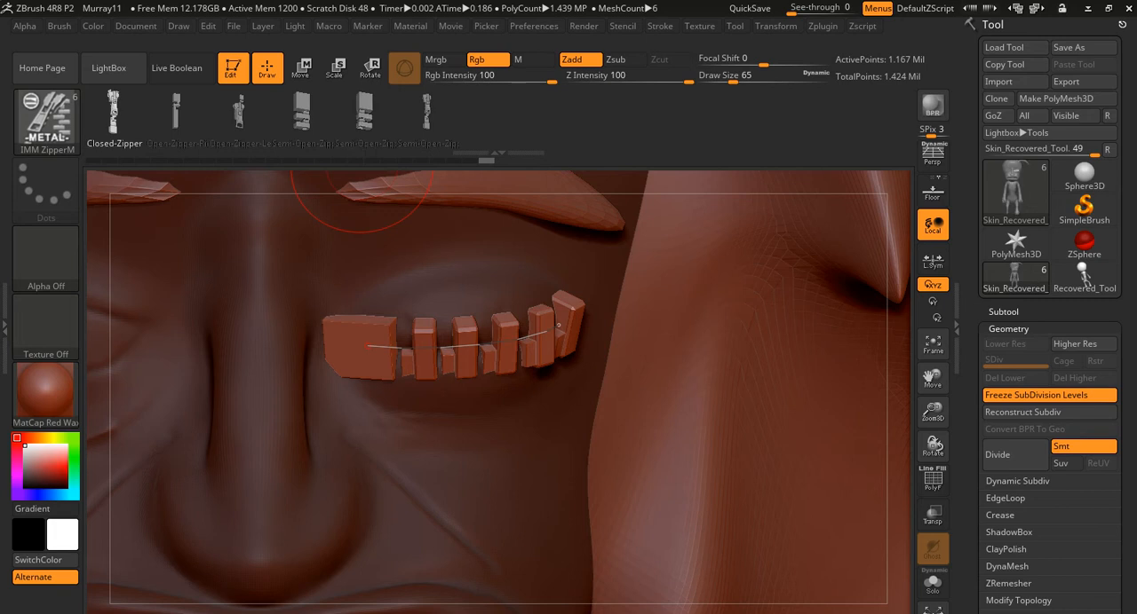
pyautogui.click(370, 345)
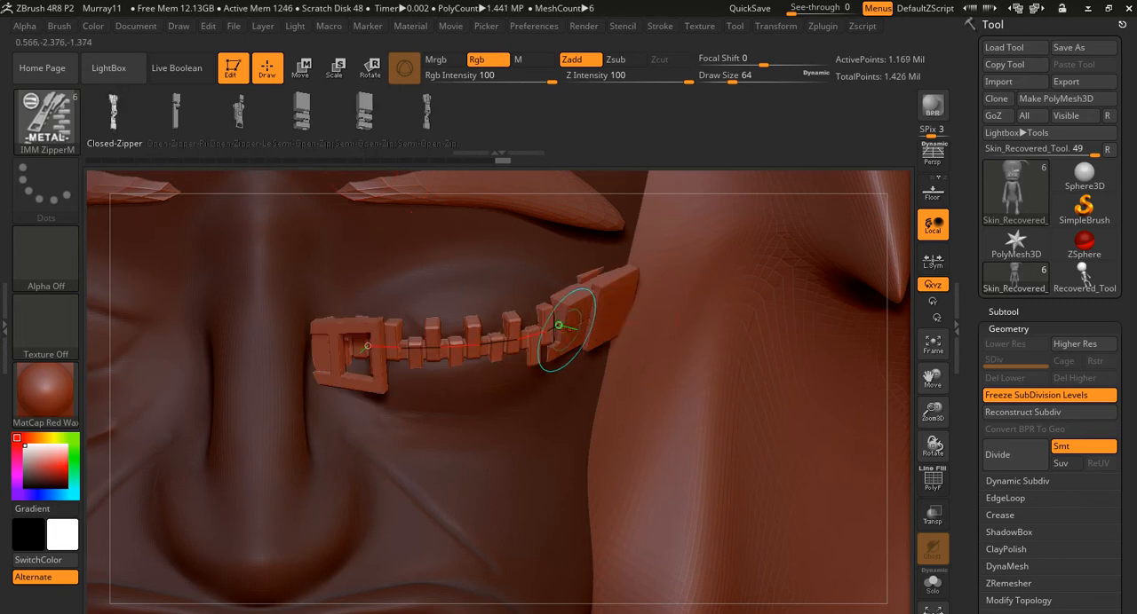
pyautogui.moveTo(560, 325); pyautogui.dragTo(556, 336)
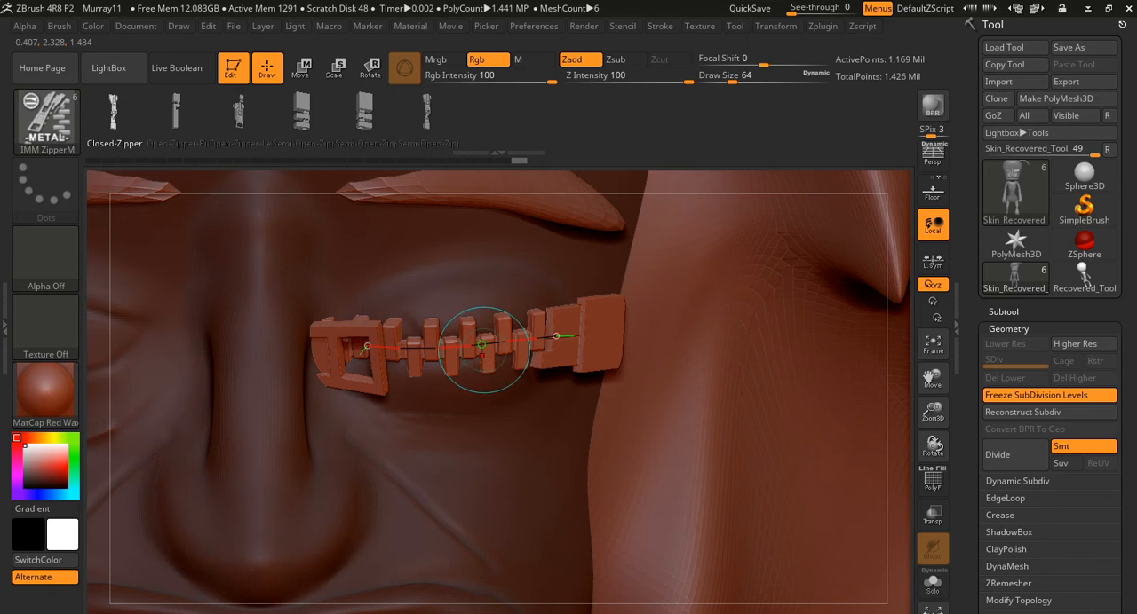
pyautogui.moveTo(367, 346); pyautogui.dragTo(365, 339)
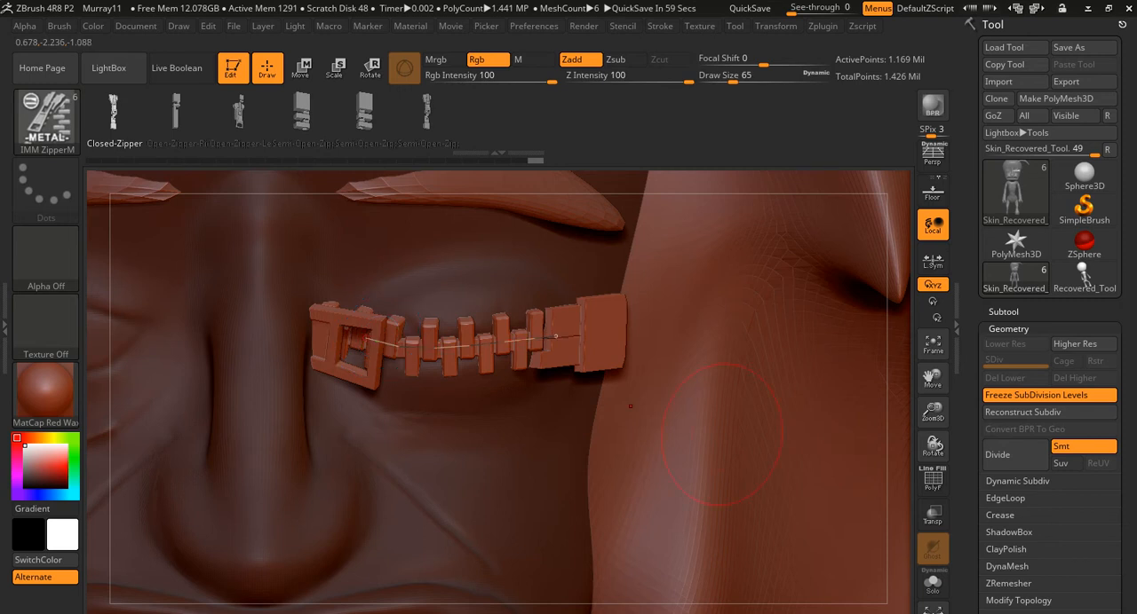
pyautogui.moveTo(637, 404)
pyautogui.keyDown('alt'); pyautogui.mouseDown(button='right')
pyautogui.moveTo(598, 410)
pyautogui.moveTo(596, 338)
pyautogui.mouseUp(button='right'); pyautogui.keyUp('alt')
pyautogui.moveTo(879, 462)
pyautogui.keyDown('alt'); pyautogui.mouseDown()
pyautogui.moveTo(672, 446)
pyautogui.moveTo(853, 445)
pyautogui.moveTo(899, 556)
pyautogui.mouseUp(); pyautogui.keyUp('alt')
pyautogui.press('shift')
pyautogui.keyDown('alt'); pyautogui.moveTo(804, 513); pyautogui.dragTo(714, 511); pyautogui.keyUp('alt')
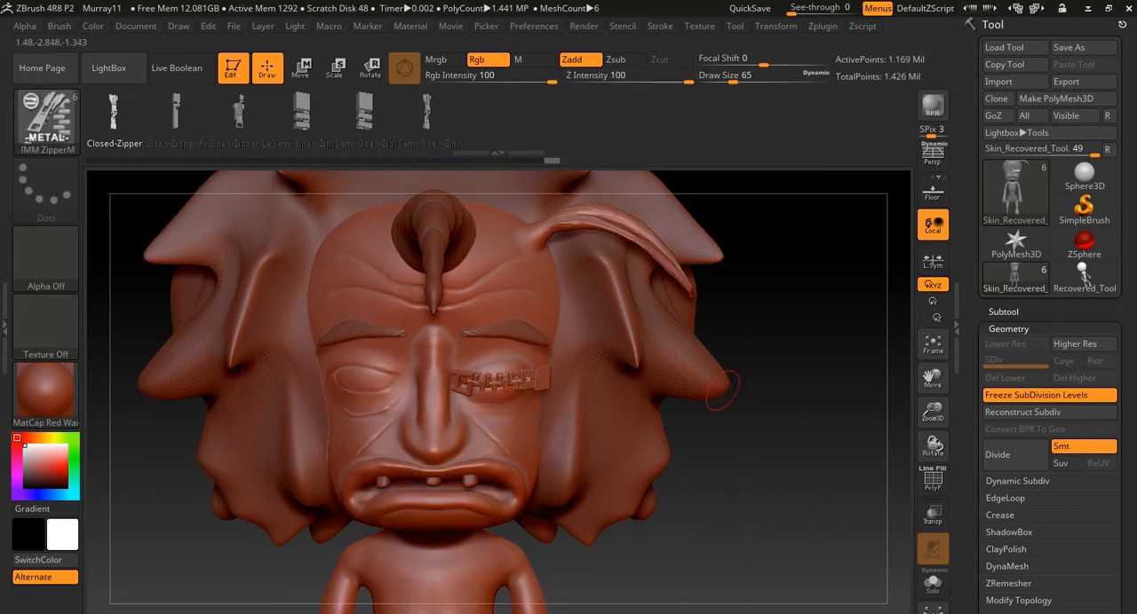
pyautogui.moveTo(726, 440)
pyautogui.keyDown('alt'); pyautogui.mouseDown()
pyautogui.moveTo(733, 524)
pyautogui.moveTo(739, 508)
pyautogui.mouseUp(); pyautogui.keyUp('alt')
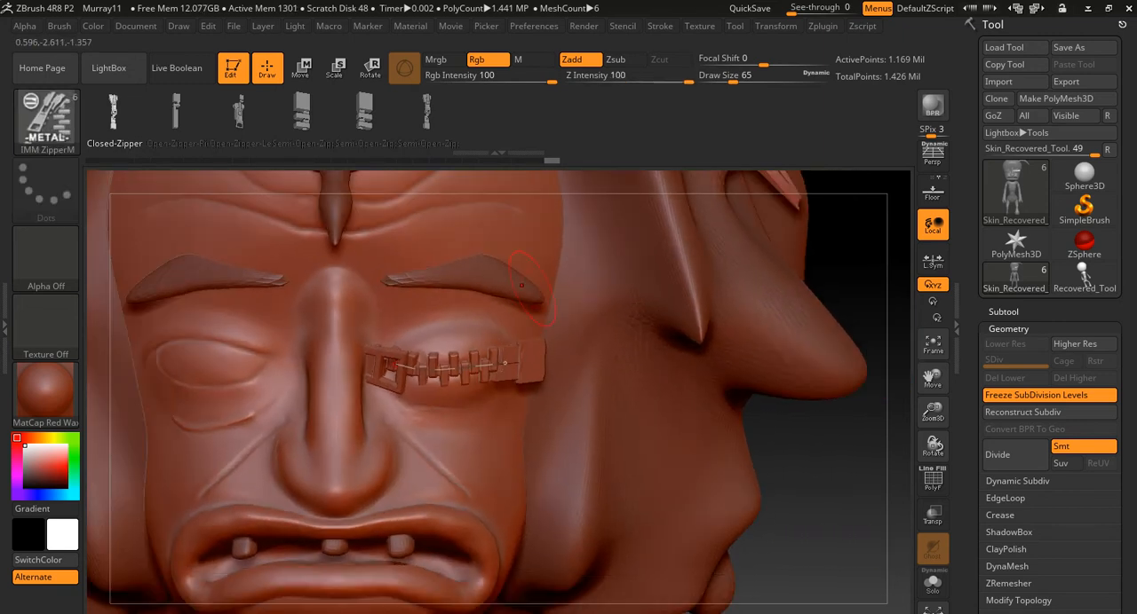
# - Insert the Nose mesh from the IMM BParts brush onto the forehead beside the central horn
pyautogui.click(46, 120)
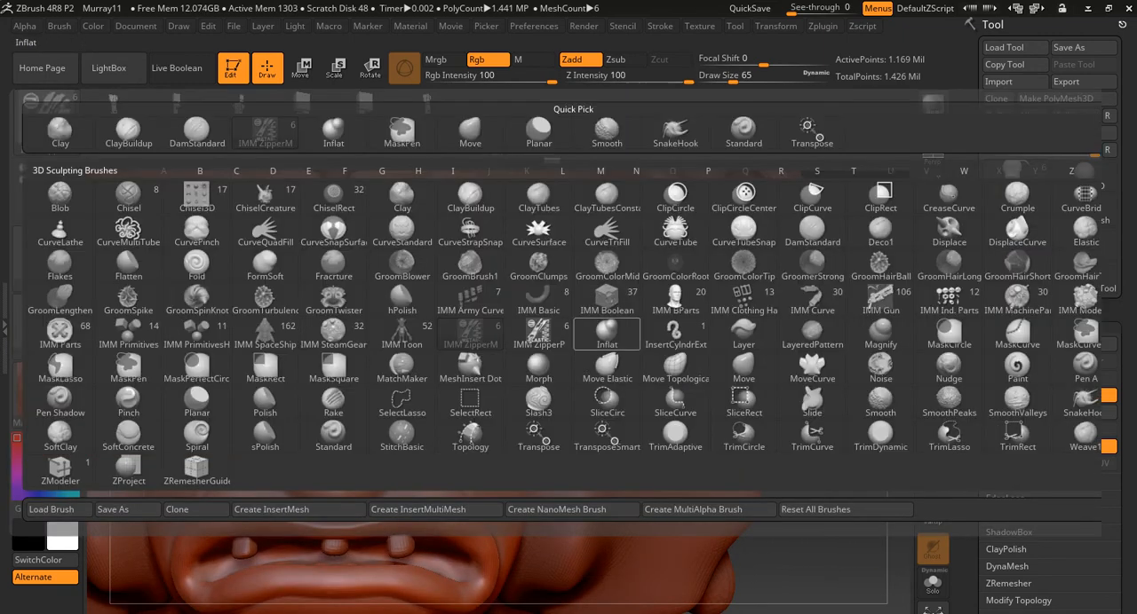
pyautogui.click(675, 302)
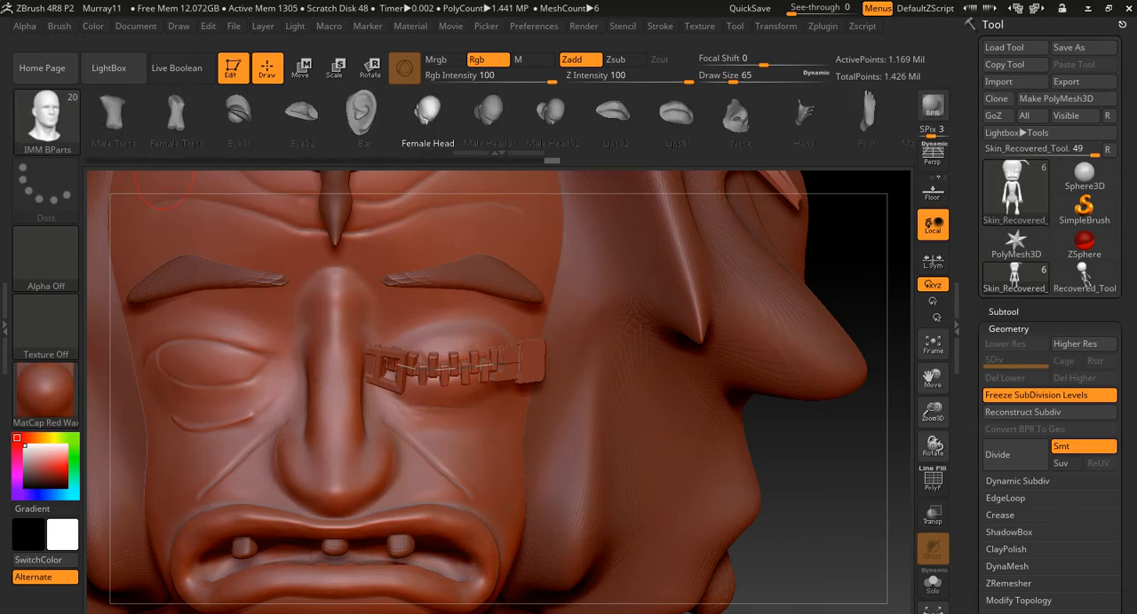
pyautogui.click(736, 116)
pyautogui.keyDown('alt'); pyautogui.moveTo(563, 397); pyautogui.dragTo(713, 422, button='right'); pyautogui.keyUp('alt')
pyautogui.keyDown('alt'); pyautogui.moveTo(609, 222); pyautogui.dragTo(615, 386, button='right'); pyautogui.keyUp('alt')
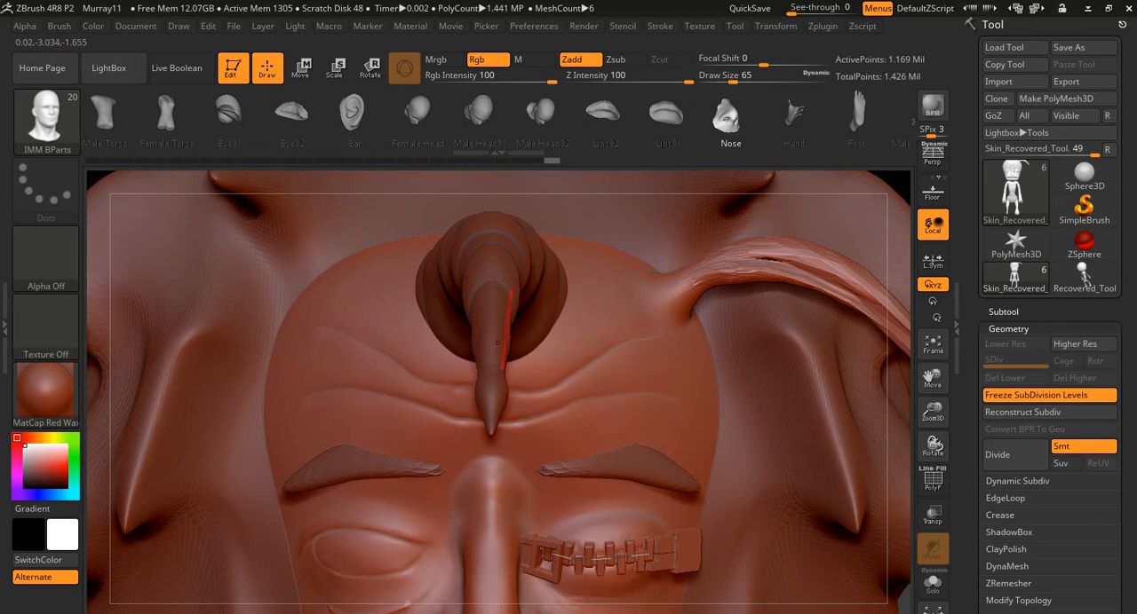
pyautogui.moveTo(388, 318)
pyautogui.mouseDown()
pyautogui.moveTo(339, 363)
pyautogui.moveTo(410, 359)
pyautogui.mouseUp()
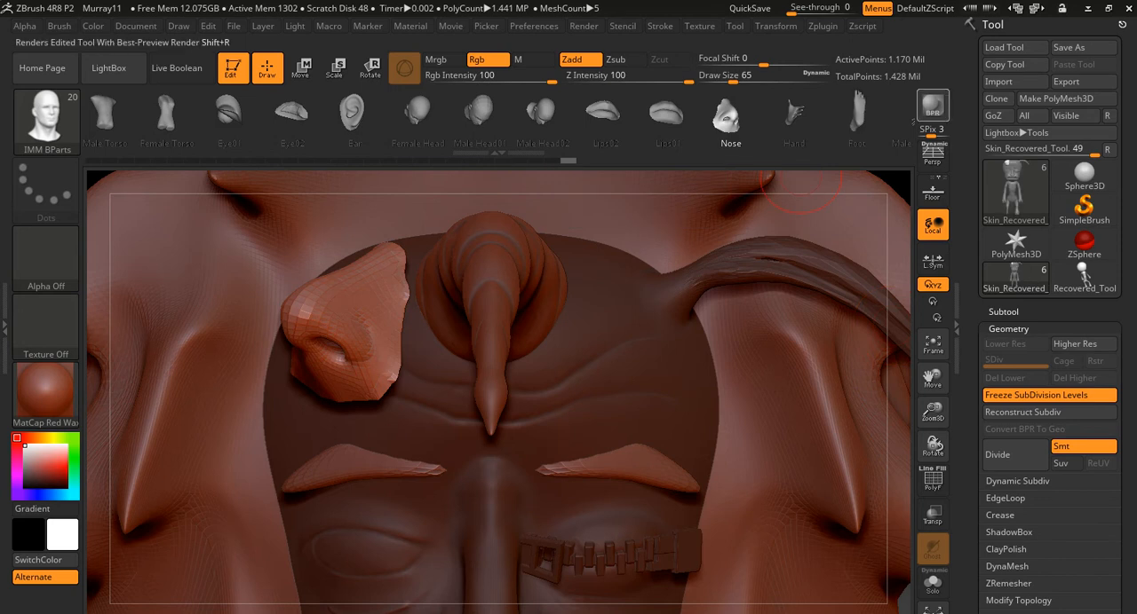
pyautogui.moveTo(899, 117); pyautogui.dragTo(908, 117)
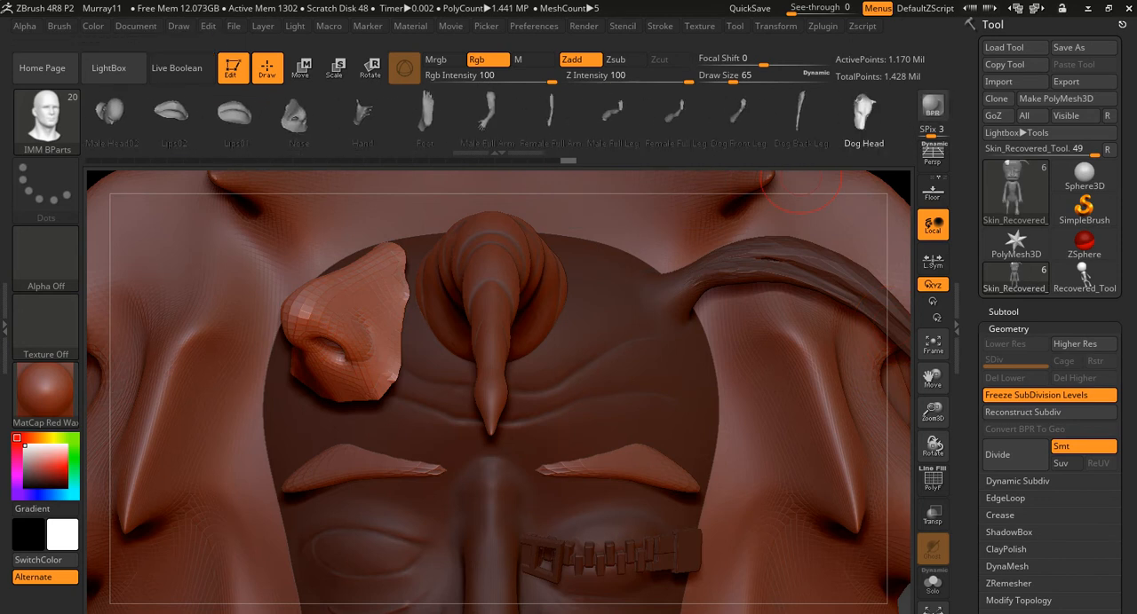
pyautogui.click(45, 124)
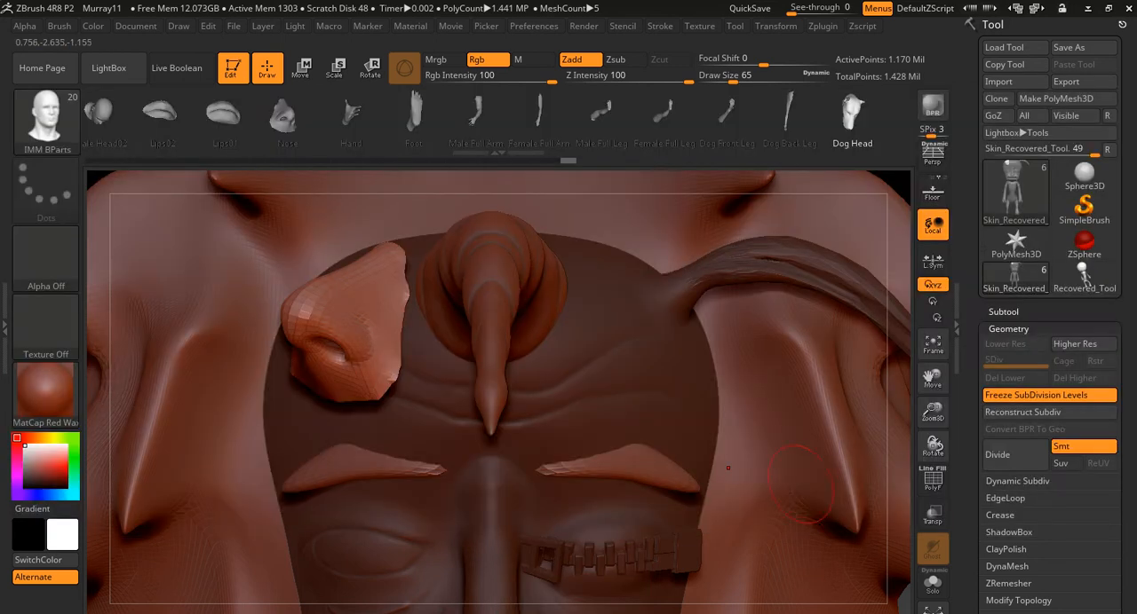
pyautogui.moveTo(731, 467)
pyautogui.keyDown('alt'); pyautogui.mouseDown(button='right')
pyautogui.moveTo(513, 444)
pyautogui.moveTo(499, 506)
pyautogui.moveTo(262, 352)
pyautogui.mouseUp(button='right'); pyautogui.keyUp('alt')
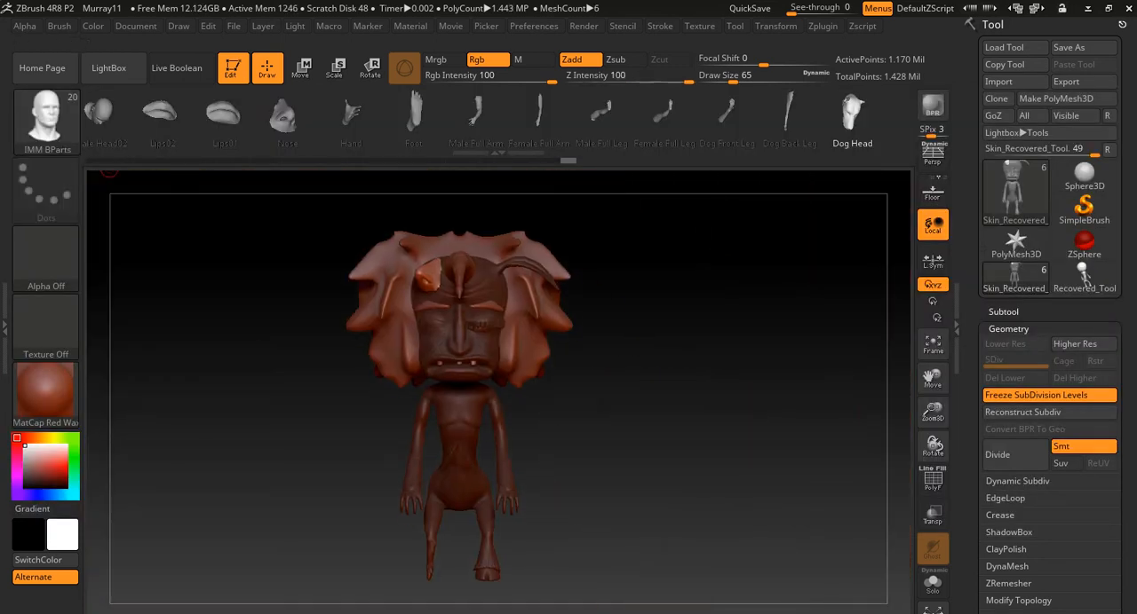
# - Clear the character from the canvas by starting a new document
pyautogui.click(136, 25)
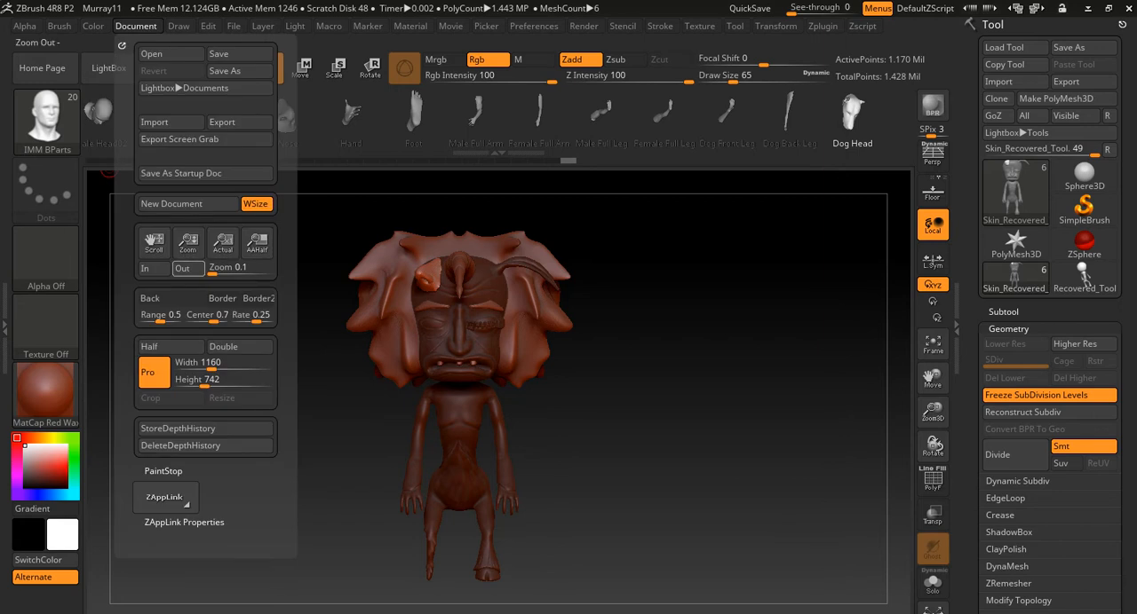
pyautogui.click(171, 203)
pyautogui.click(613, 362)
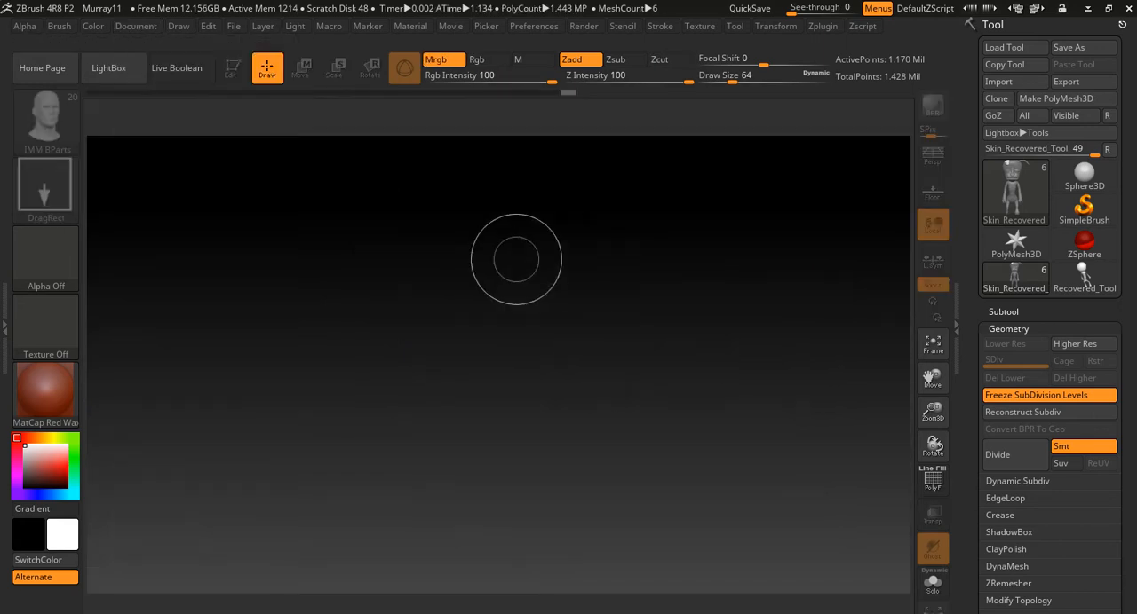
# - Start importing a mesh and browse to the ZBrush 3D scan project folder inside the 2520 course folder
pyautogui.hotkey('alt', 'Tab')
pyautogui.hotkey('alt', 'shift', 'Tab')
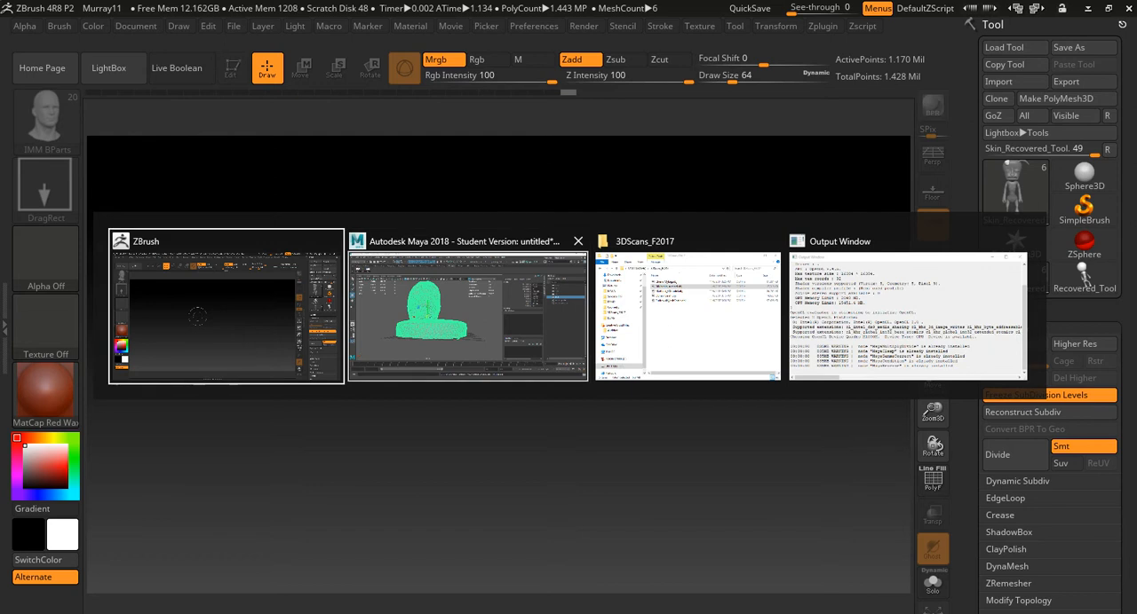
pyautogui.click(1002, 82)
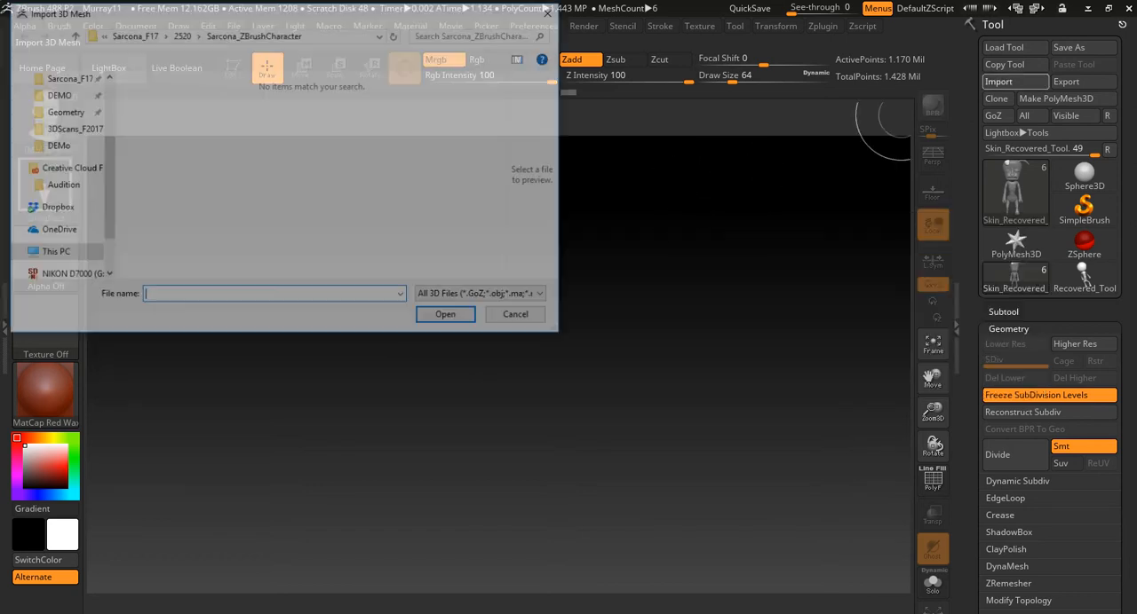
pyautogui.moveTo(204, 18); pyautogui.dragTo(313, 61)
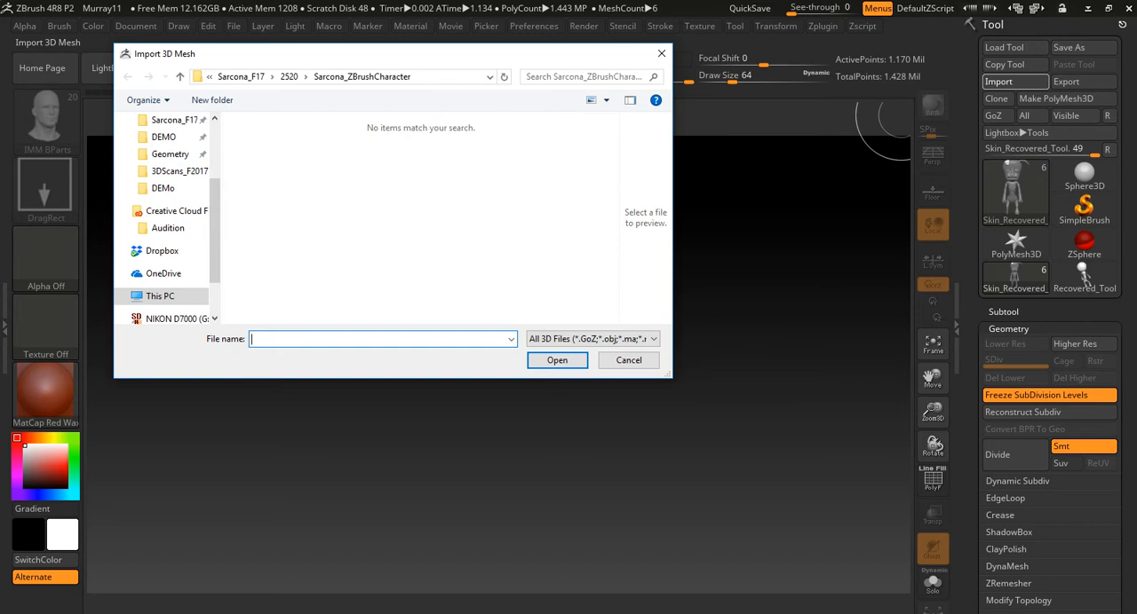
pyautogui.scroll(3, 164, 216)
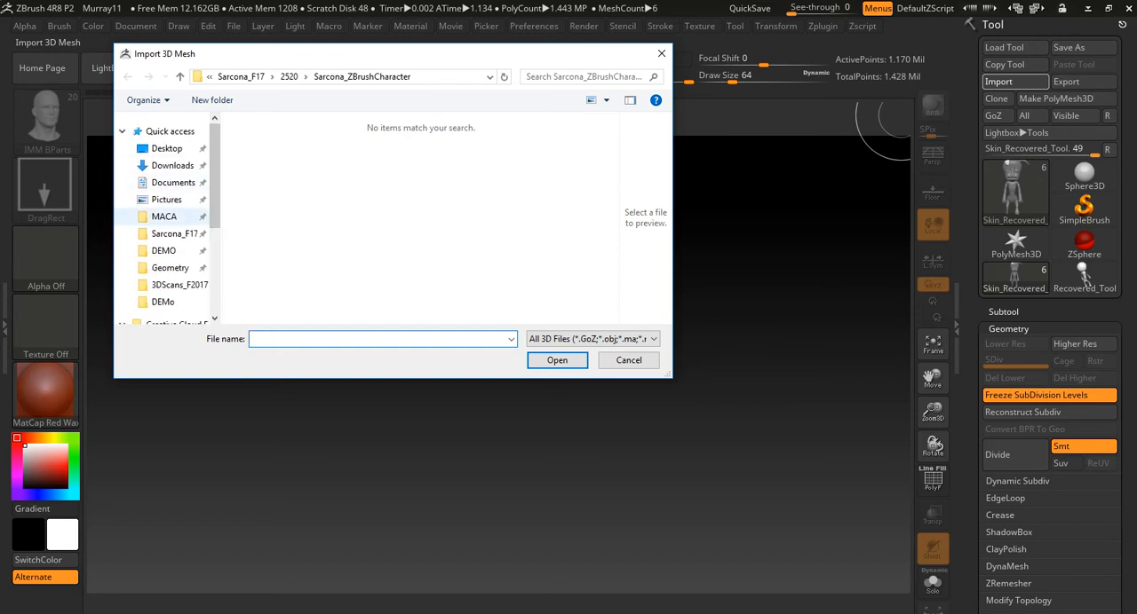
pyautogui.click(165, 217)
pyautogui.click(174, 233)
pyautogui.click(259, 172)
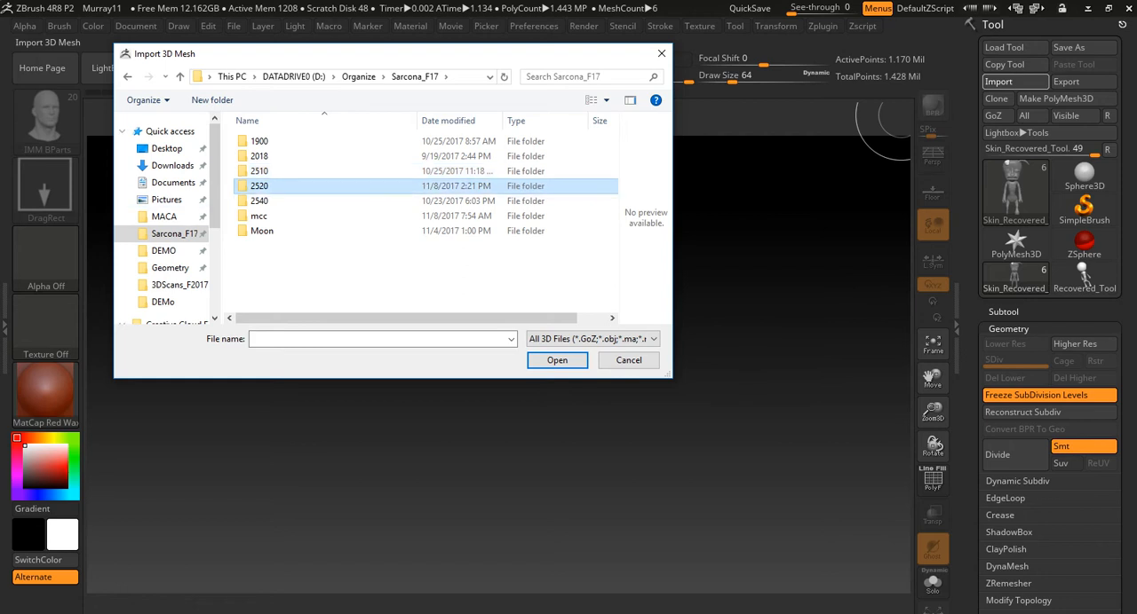
pyautogui.doubleClick(260, 185)
pyautogui.doubleClick(293, 260)
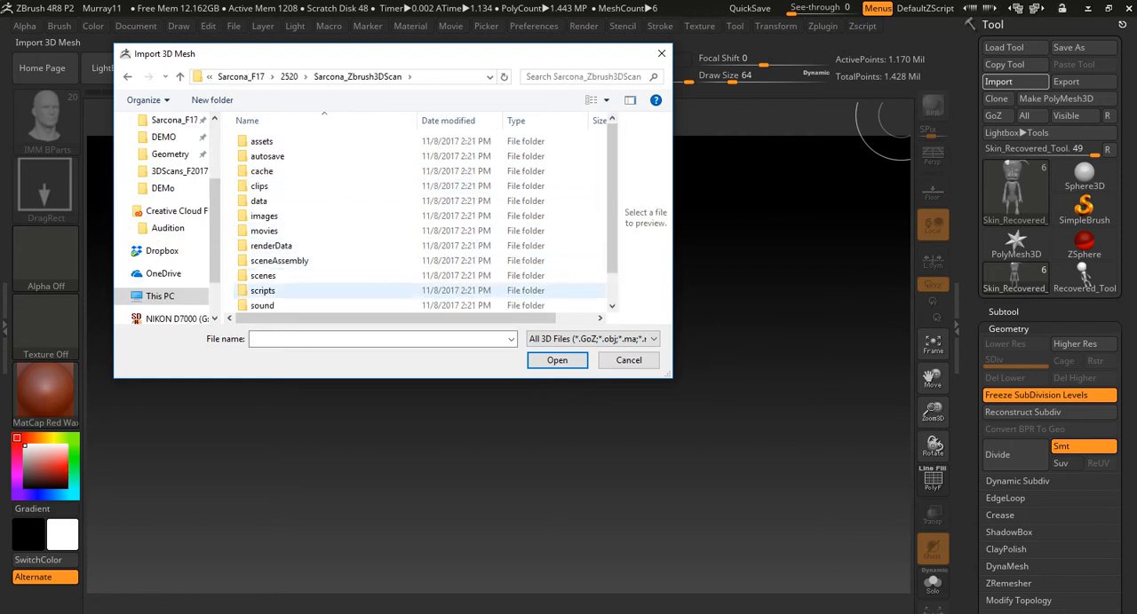
# - Import the head scan from the project's scenes folder and remove its unused vertices
pyautogui.doubleClick(267, 275)
pyautogui.doubleClick(347, 155)
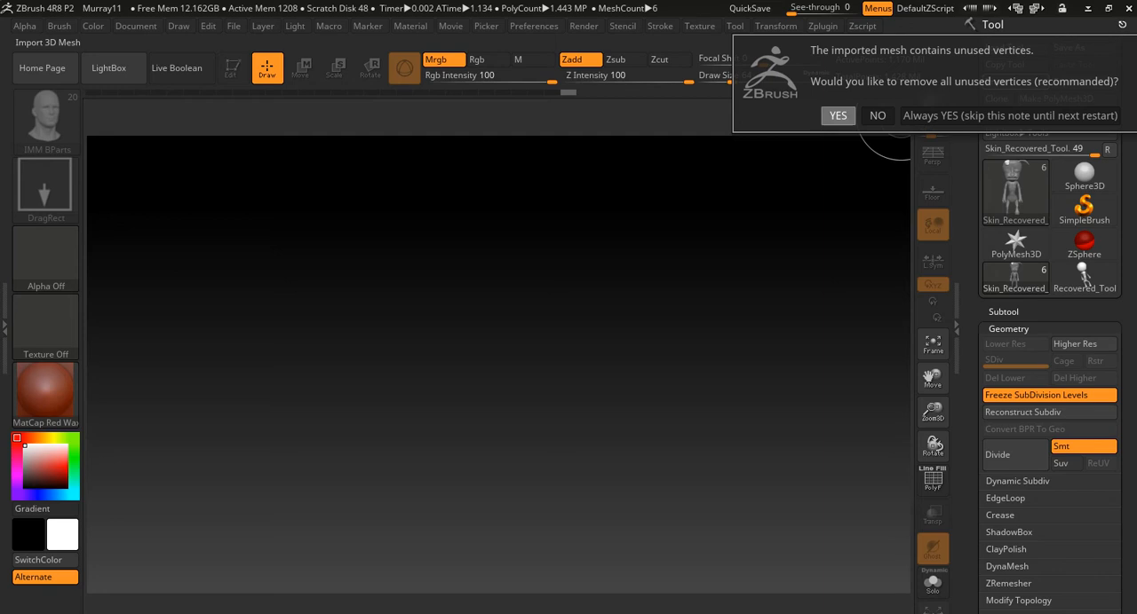
pyautogui.click(837, 115)
pyautogui.press('Return')
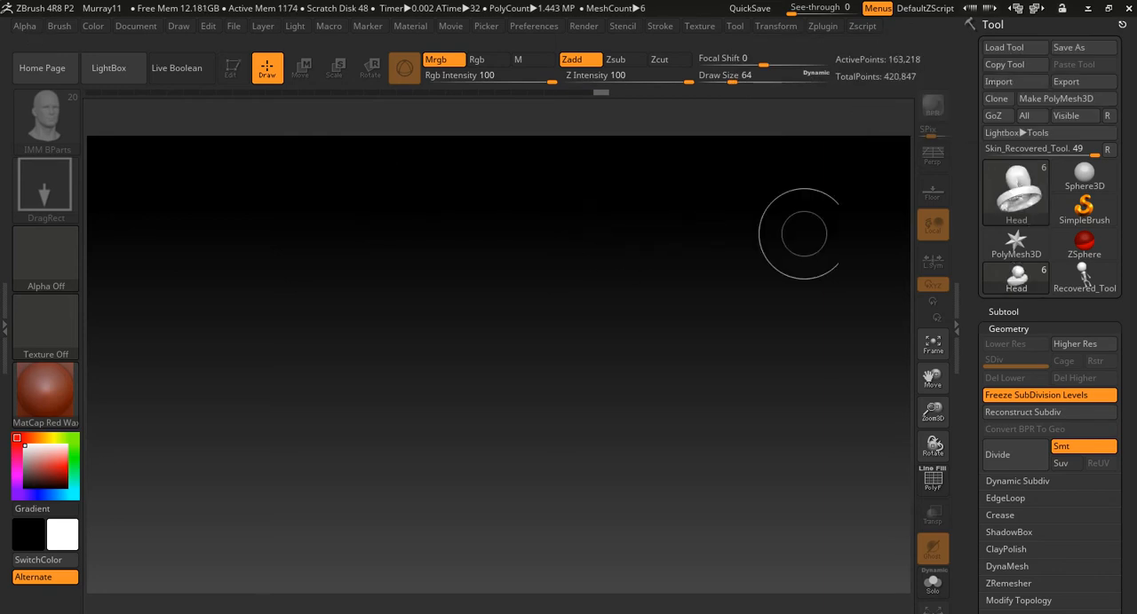
# - Make the imported Head the current tool and show its subtool list
pyautogui.moveTo(1005, 203)
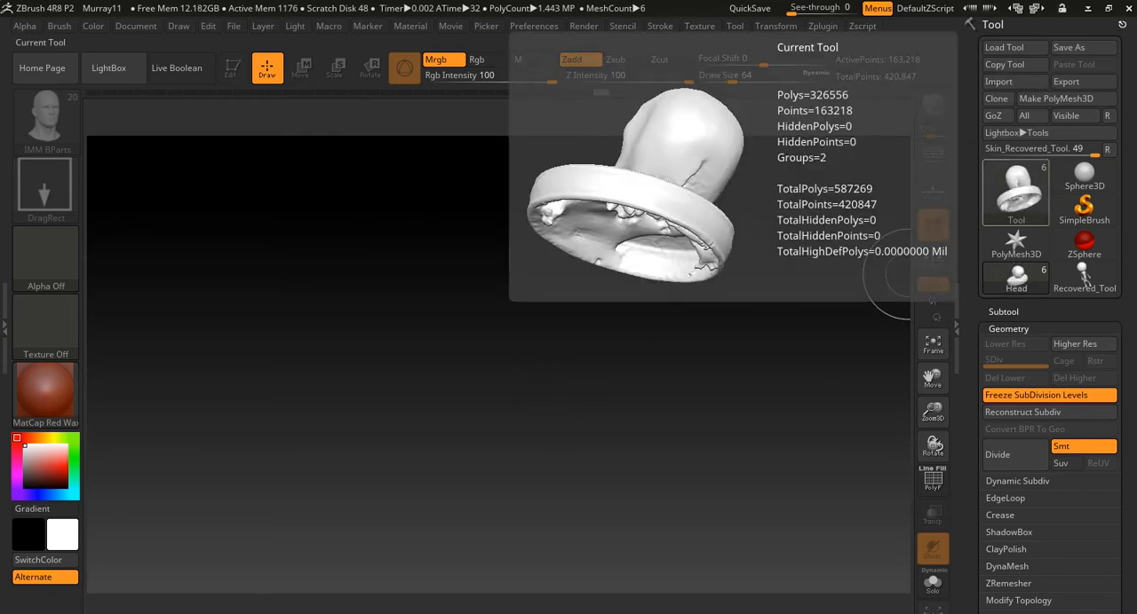
pyautogui.click(1005, 202)
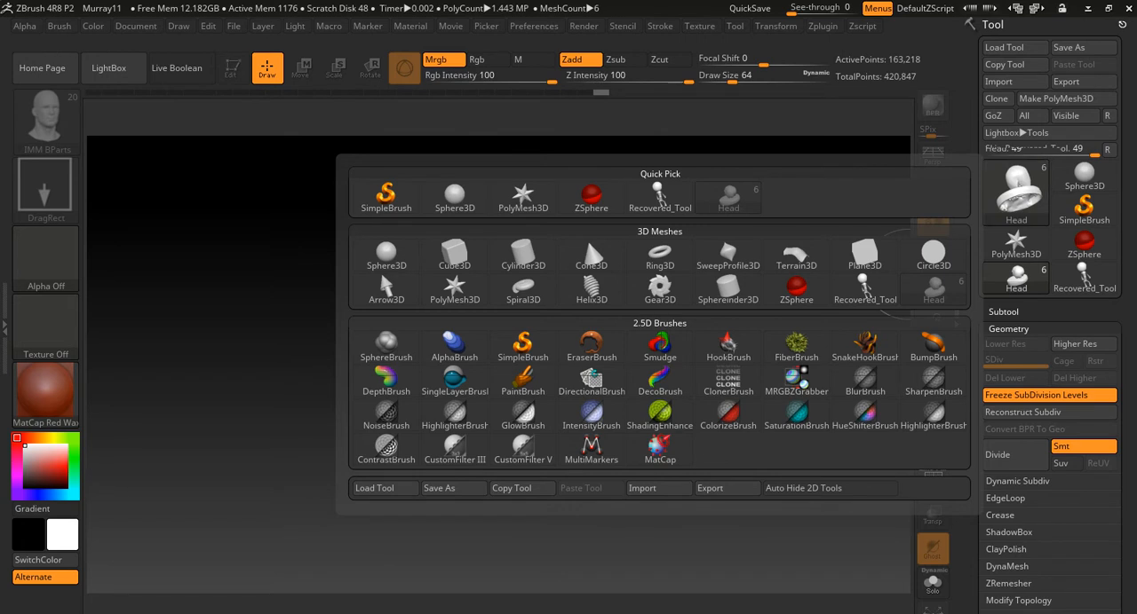
pyautogui.moveTo(657, 197)
pyautogui.click(728, 197)
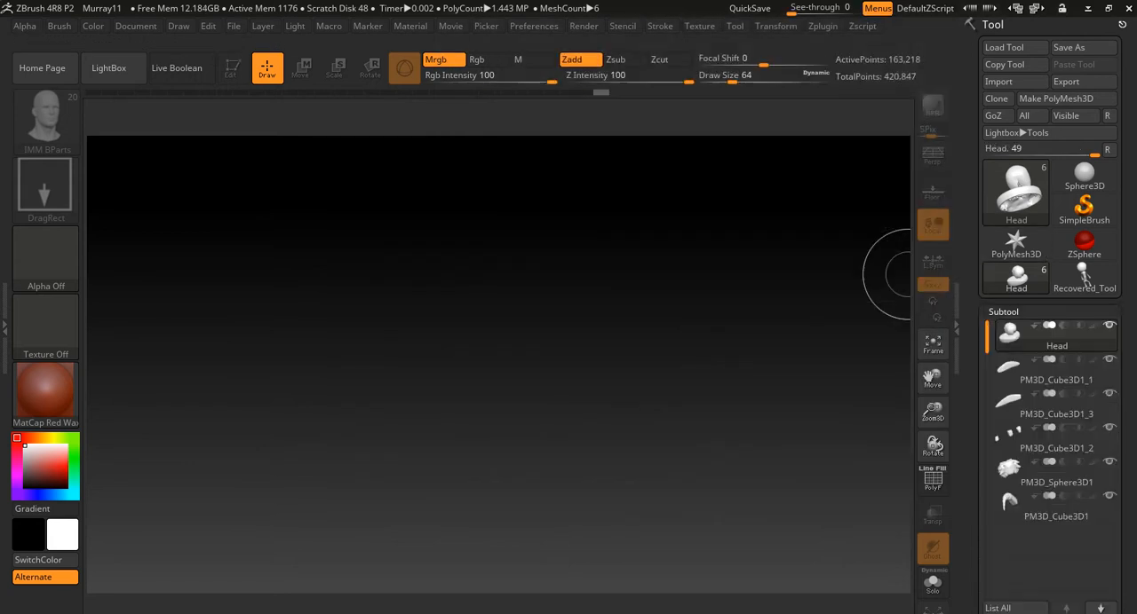
pyautogui.moveTo(974, 351); pyautogui.dragTo(974, 218)
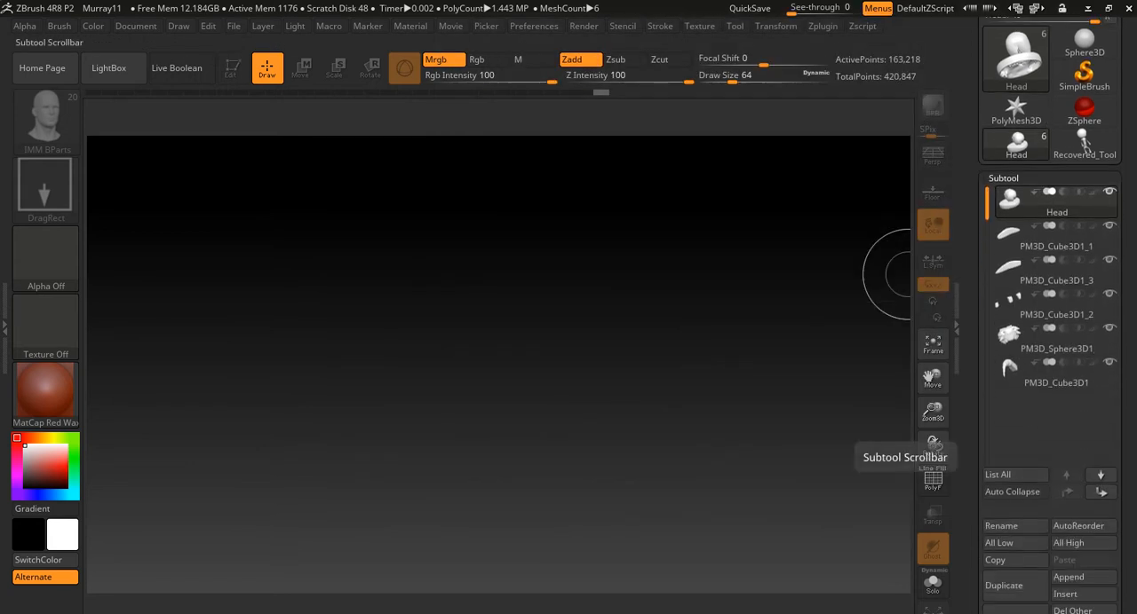
pyautogui.moveTo(1009, 204)
# - Check the other subtools under the Head one by one, from PM3D_Cube3D1_1 through PM3D_Sphere3D1
pyautogui.click(1030, 238)
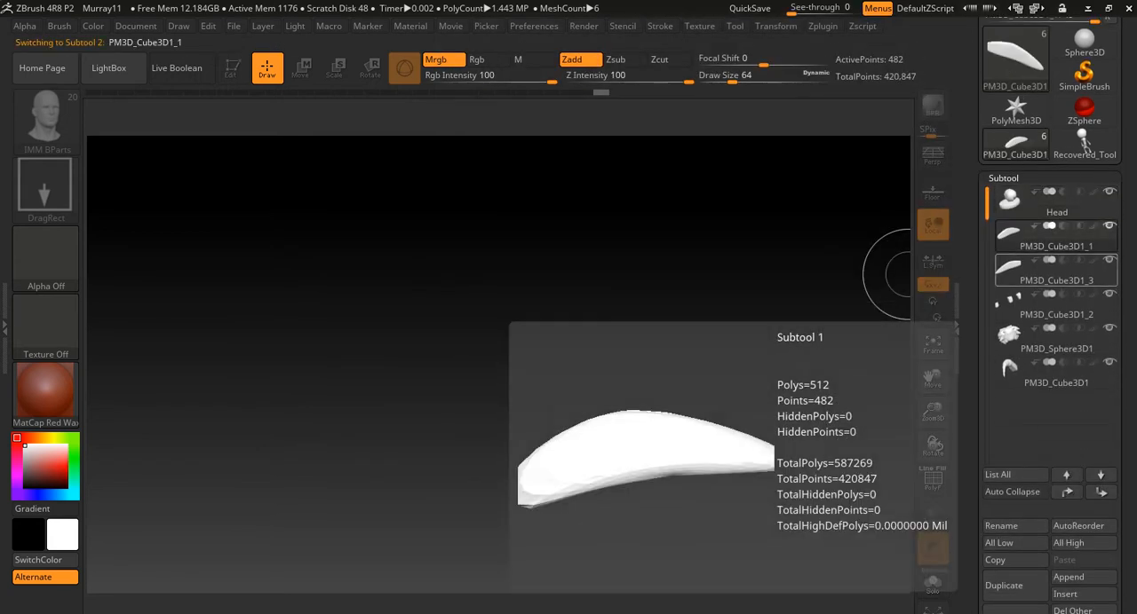
pyautogui.click(1030, 272)
pyautogui.click(1030, 306)
pyautogui.click(1030, 340)
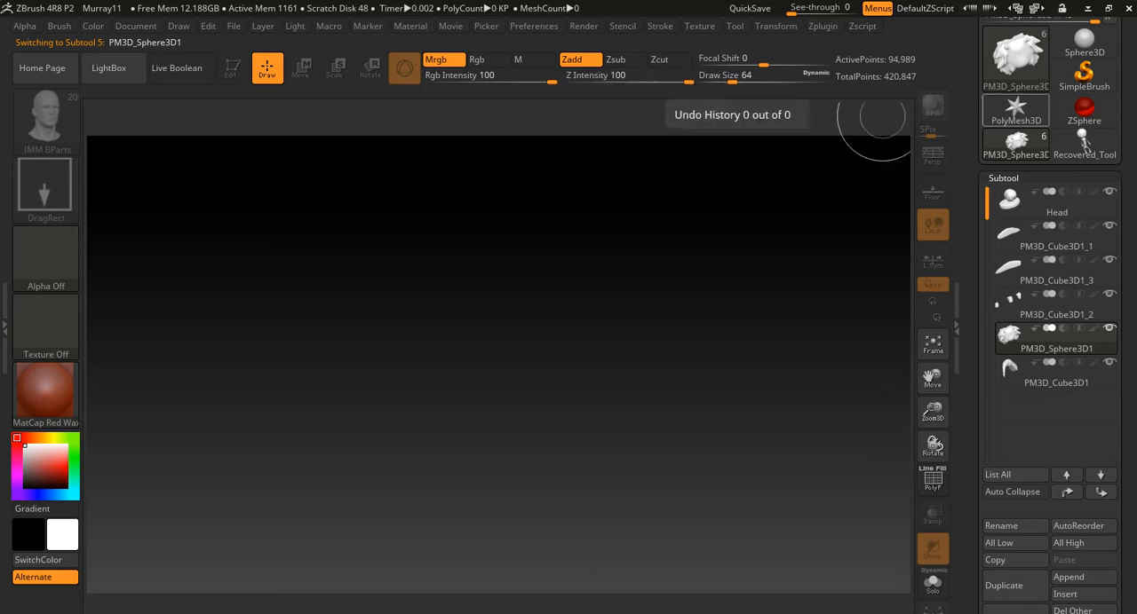
pyautogui.moveTo(974, 97); pyautogui.dragTo(975, 232)
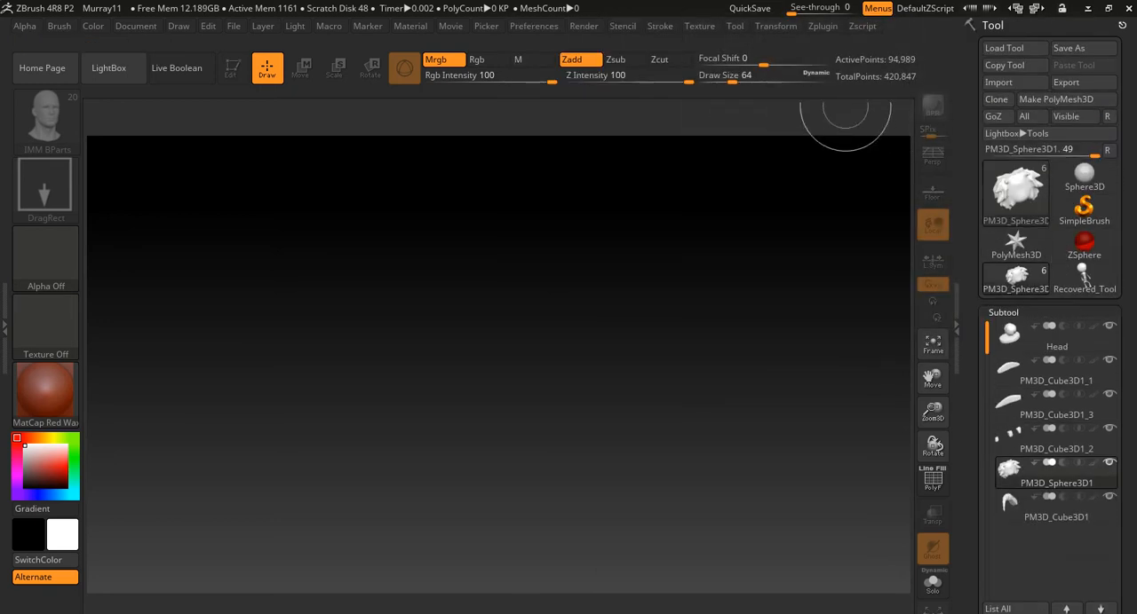
pyautogui.moveTo(135, 26)
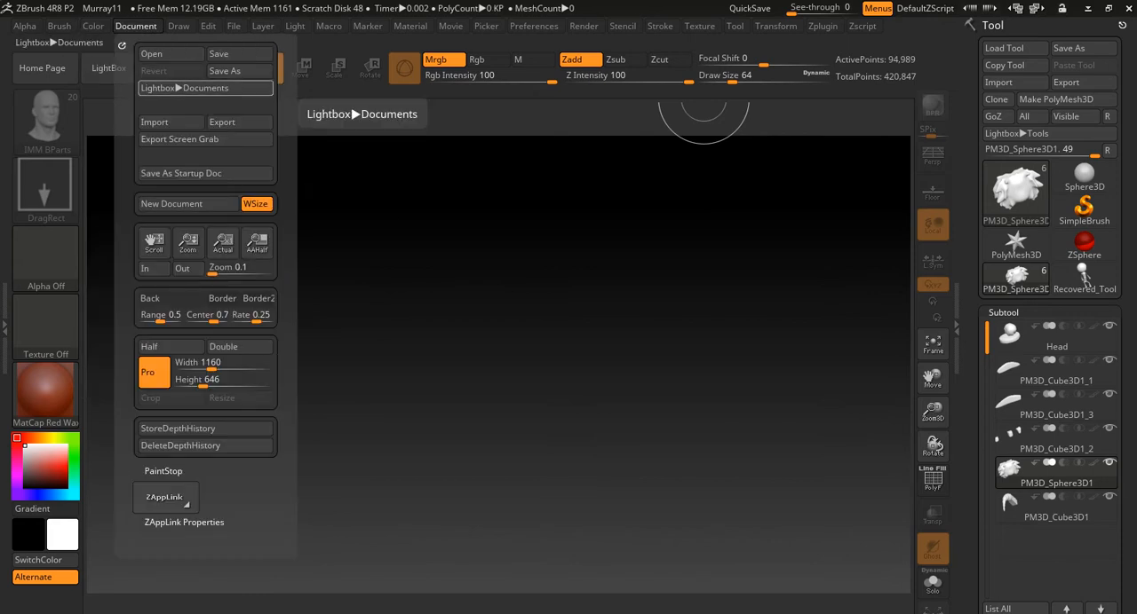
pyautogui.click(204, 87)
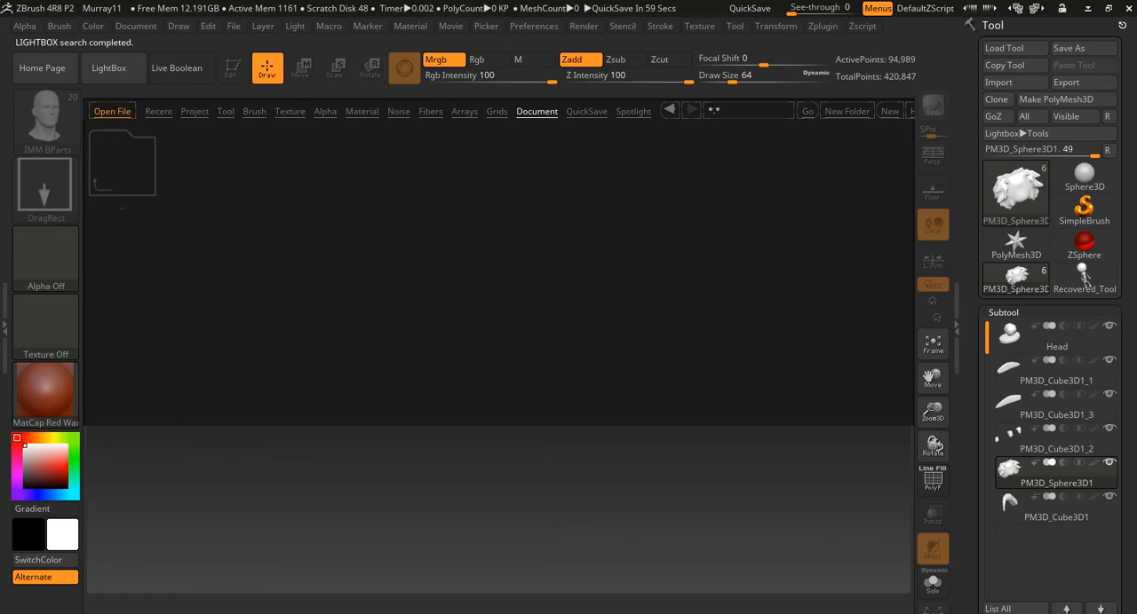
pyautogui.click(194, 112)
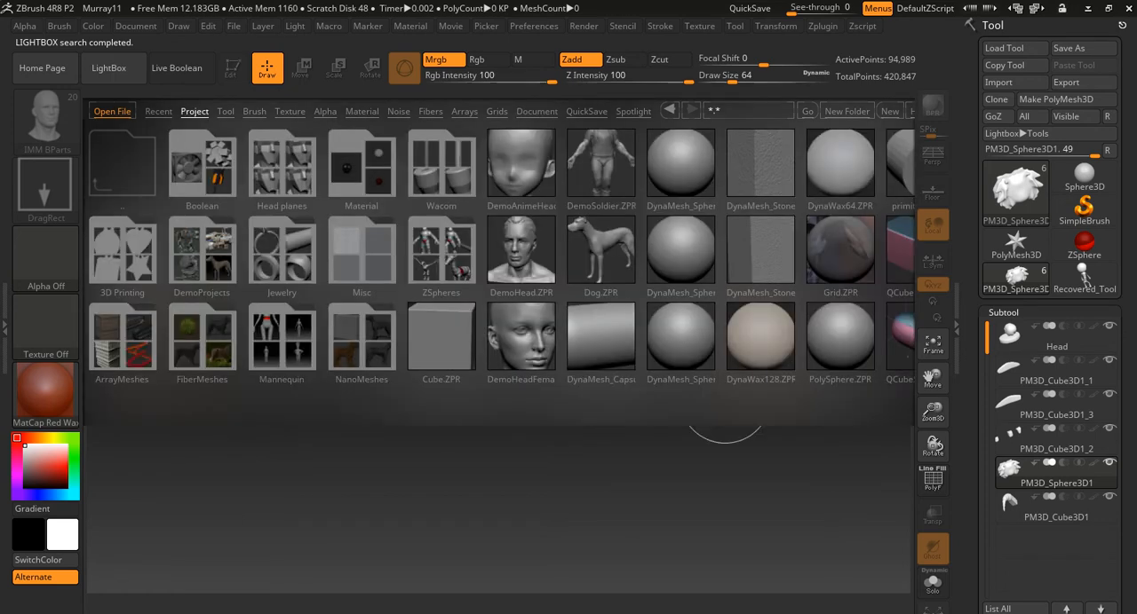
pyautogui.moveTo(762, 254); pyautogui.dragTo(213, 252)
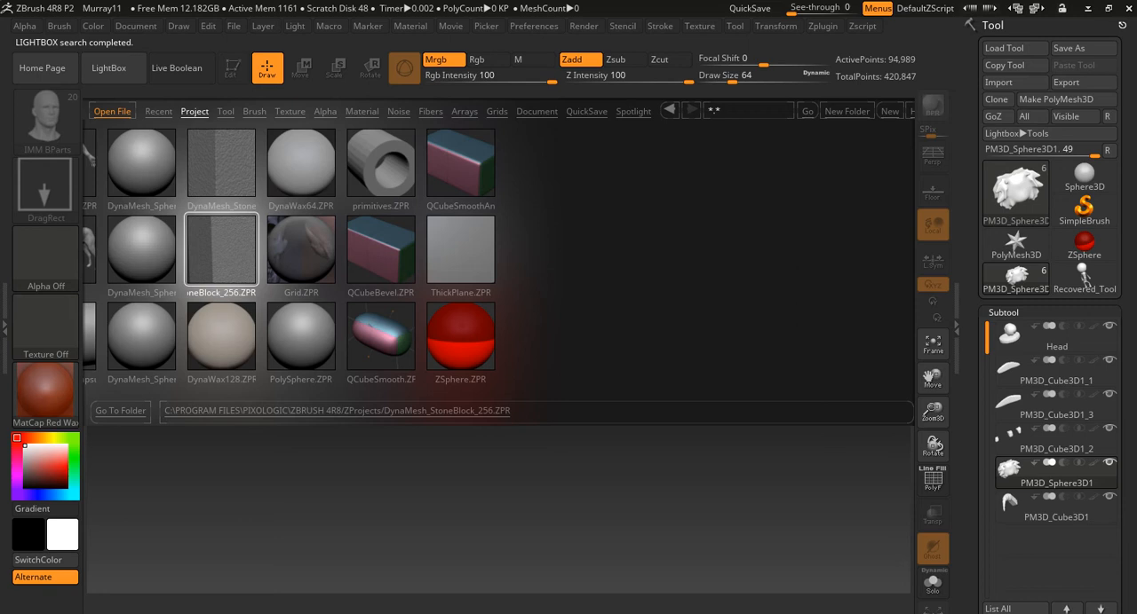
pyautogui.click(889, 112)
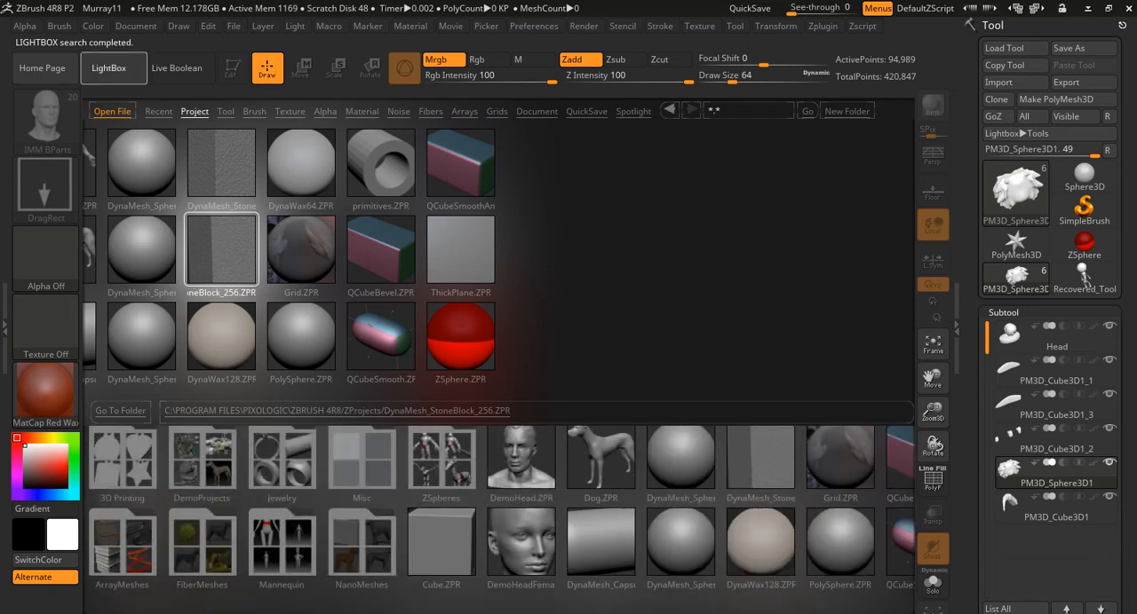
pyautogui.click(109, 67)
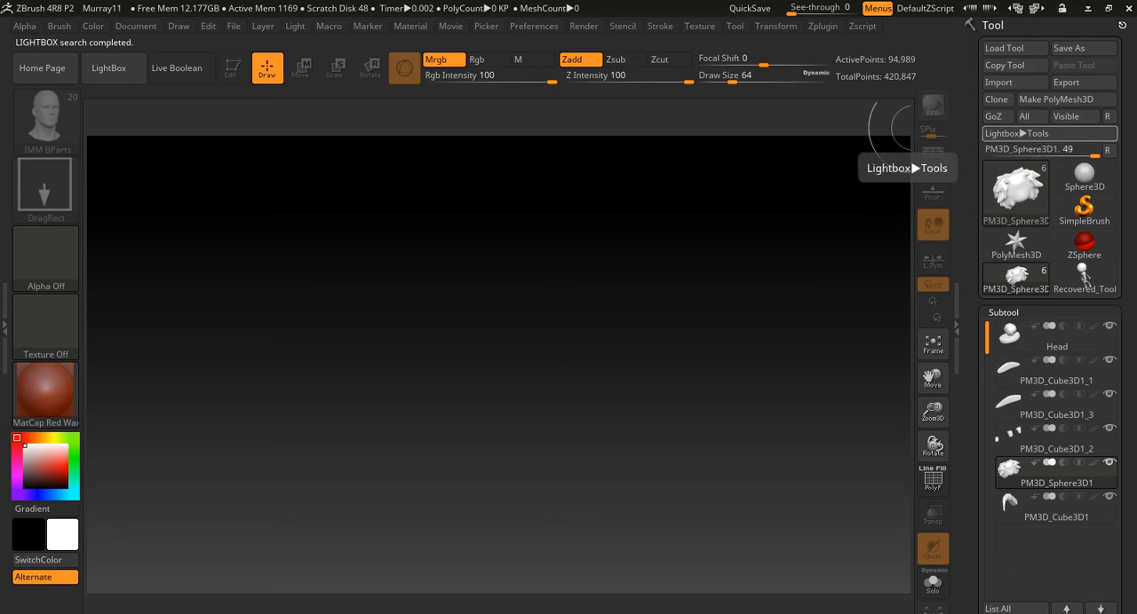
# - Delete all the leftover character subtools so that the tool keeps only the Head
pyautogui.moveTo(1015, 191)
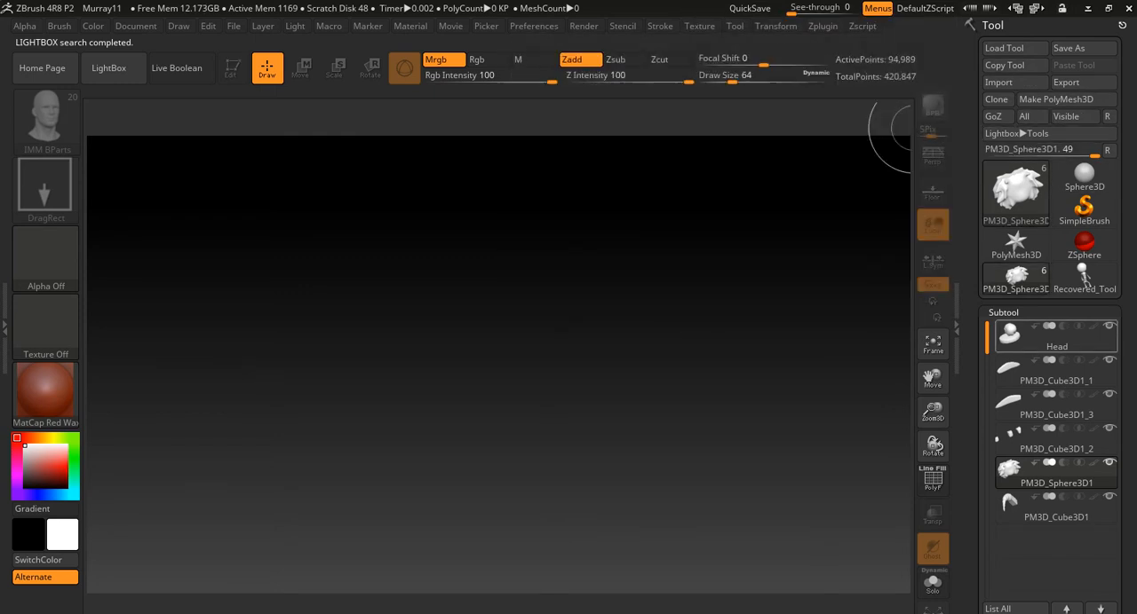
pyautogui.click(1048, 369)
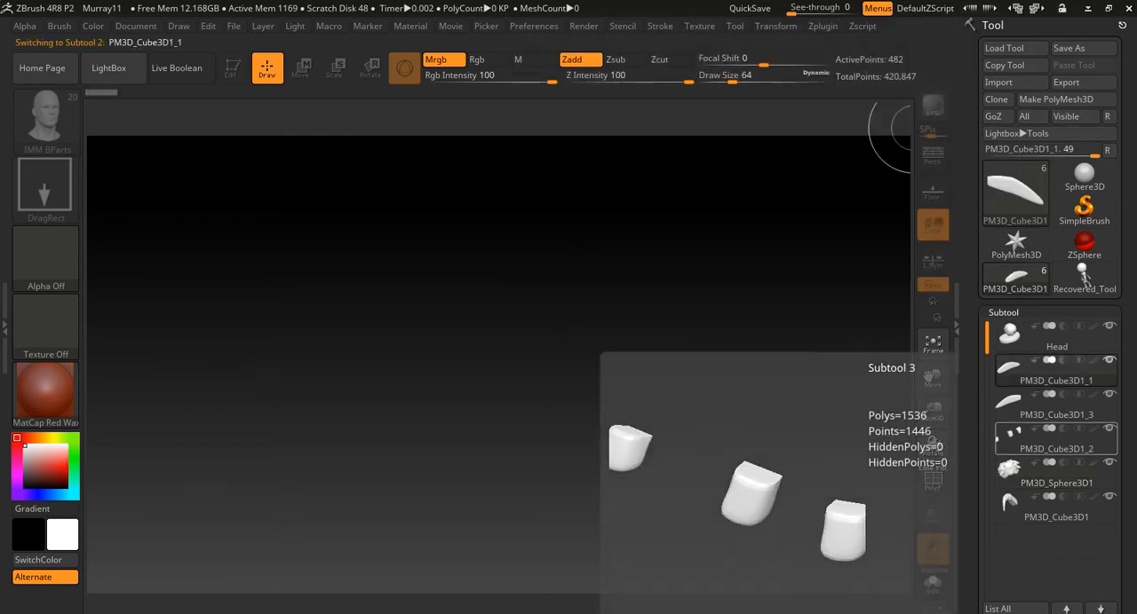
pyautogui.click(1052, 508)
pyautogui.click(1052, 371)
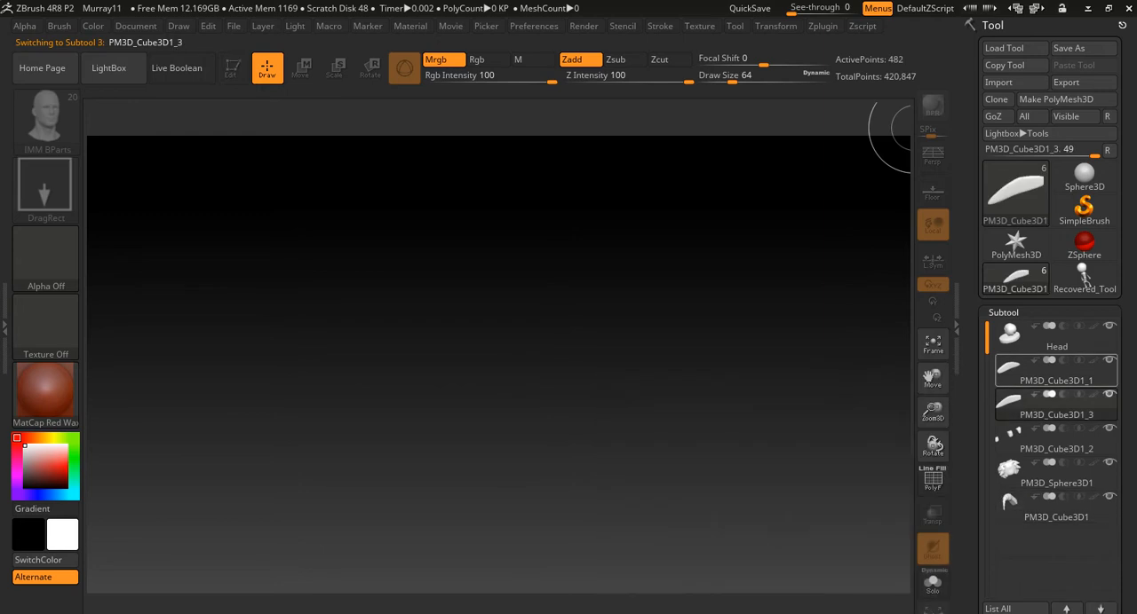
pyautogui.moveTo(986, 338)
pyautogui.mouseDown()
pyautogui.moveTo(986, 463)
pyautogui.moveTo(987, 337)
pyautogui.mouseUp()
pyautogui.moveTo(1021, 551); pyautogui.dragTo(1021, 263)
pyautogui.click(1003, 465)
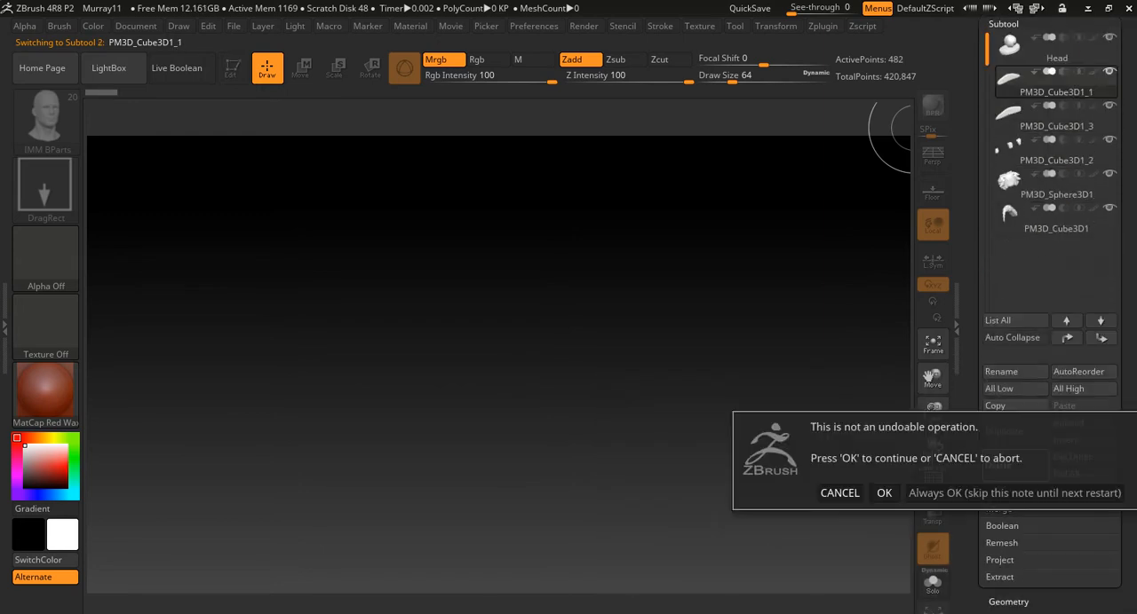
pyautogui.click(1008, 493)
pyautogui.click(1008, 465)
pyautogui.click(1008, 465)
pyautogui.click(1007, 466)
pyautogui.click(1008, 465)
# - Draw the head scan onto the canvas, enter Edit mode and frame the model facing front
pyautogui.moveTo(430, 338); pyautogui.dragTo(462, 444)
pyautogui.moveTo(586, 520)
pyautogui.mouseDown()
pyautogui.moveTo(430, 400)
pyautogui.moveTo(461, 433)
pyautogui.moveTo(445, 429)
pyautogui.mouseUp()
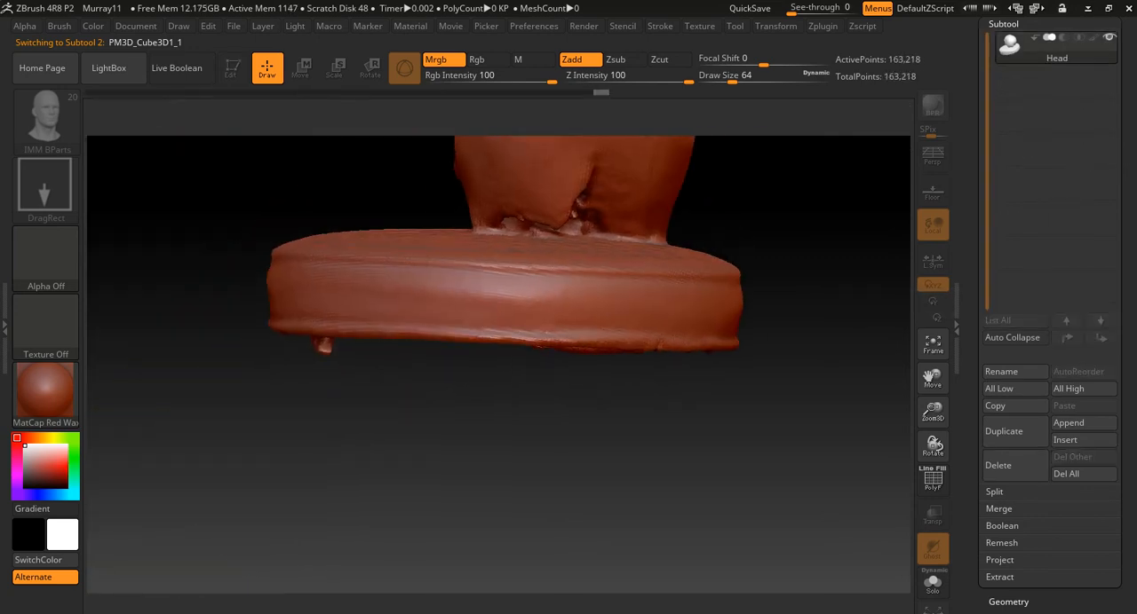
pyautogui.press('t')
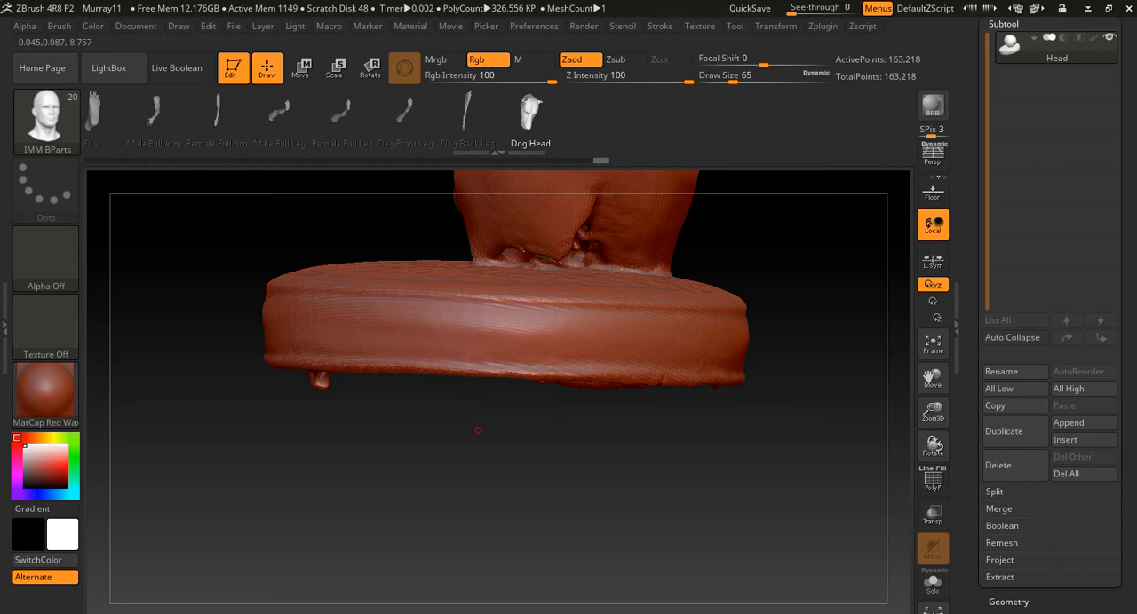
pyautogui.press('f')
pyautogui.moveTo(355, 420); pyautogui.dragTo(657, 427)
pyautogui.moveTo(655, 338); pyautogui.dragTo(632, 300)
pyautogui.moveTo(696, 389); pyautogui.dragTo(772, 419)
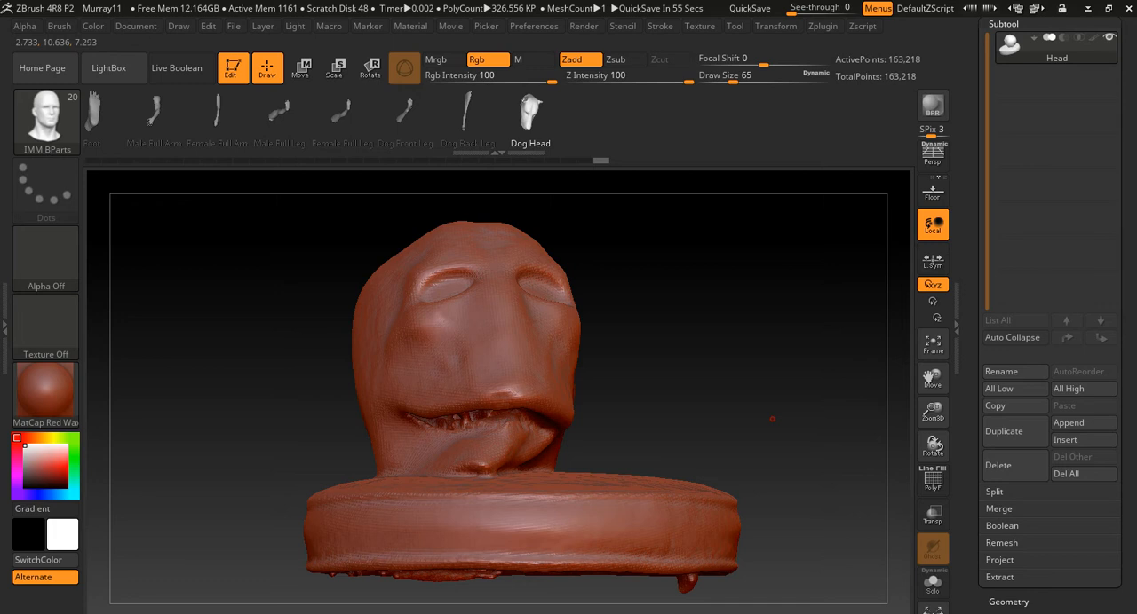
pyautogui.moveTo(781, 399)
pyautogui.mouseDown()
pyautogui.moveTo(788, 360)
pyautogui.moveTo(810, 344)
pyautogui.mouseUp()
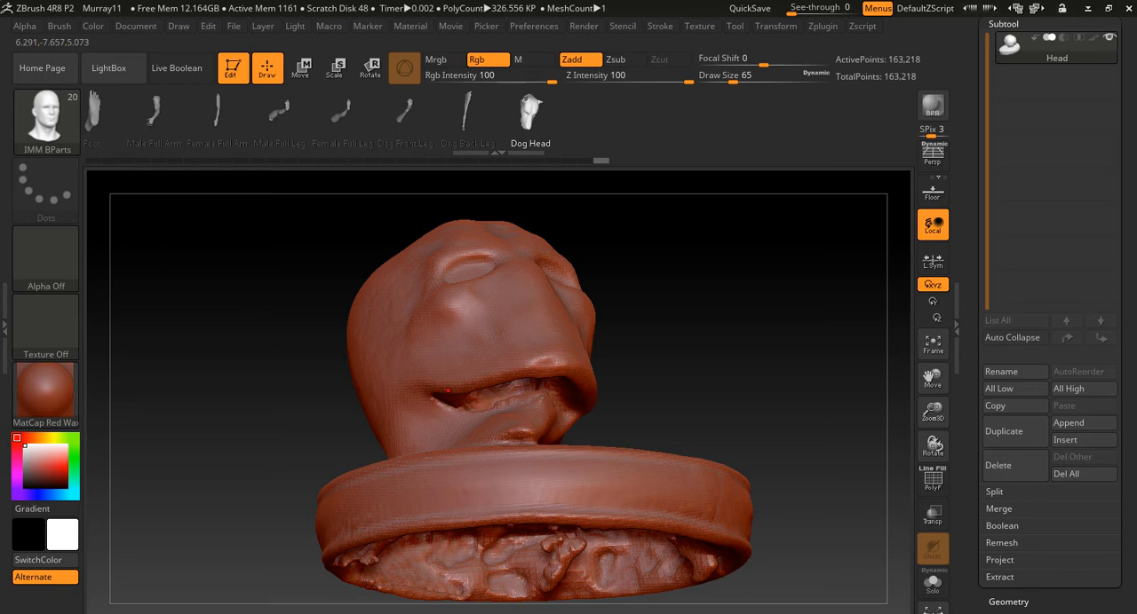
pyautogui.moveTo(777, 363); pyautogui.dragTo(754, 401)
# - Turn on the PolyFrame wireframe display and inspect the mesh around the scan's mouth and base
pyautogui.moveTo(1126, 249); pyautogui.dragTo(1126, 537)
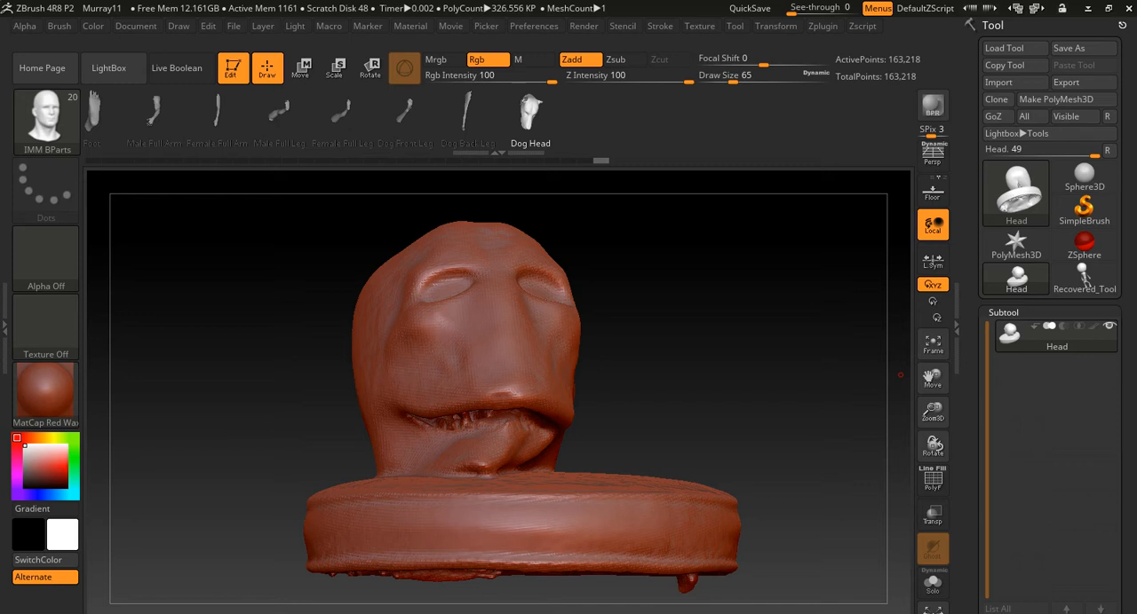
pyautogui.moveTo(975, 568); pyautogui.dragTo(976, 121)
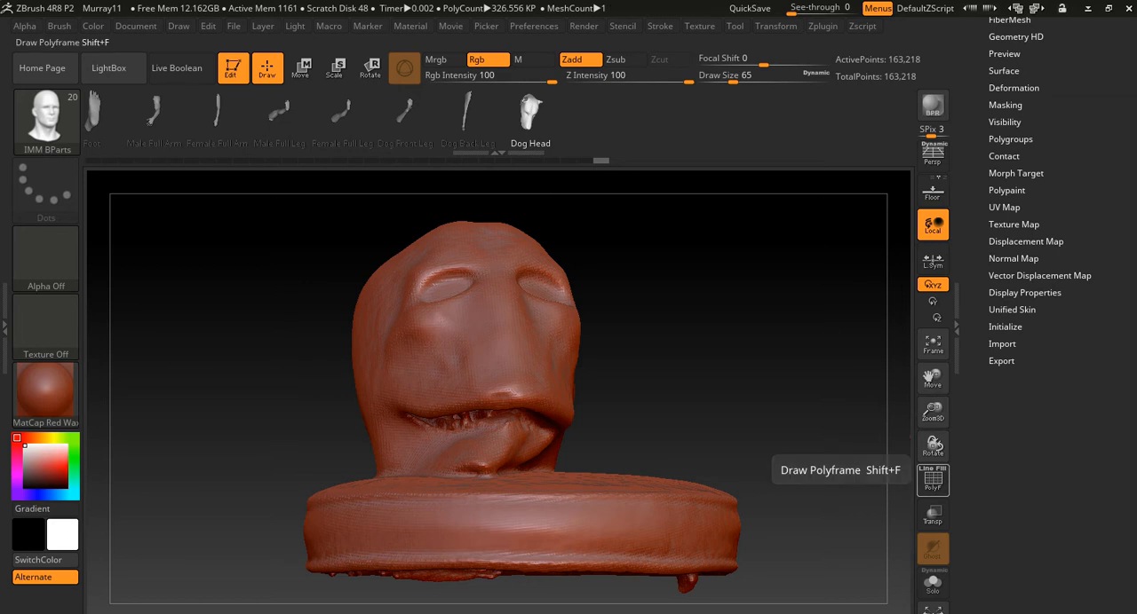
pyautogui.click(932, 480)
pyautogui.moveTo(755, 284)
pyautogui.keyDown('alt'); pyautogui.mouseDown()
pyautogui.moveTo(766, 382)
pyautogui.moveTo(753, 263)
pyautogui.mouseUp(); pyautogui.keyUp('alt')
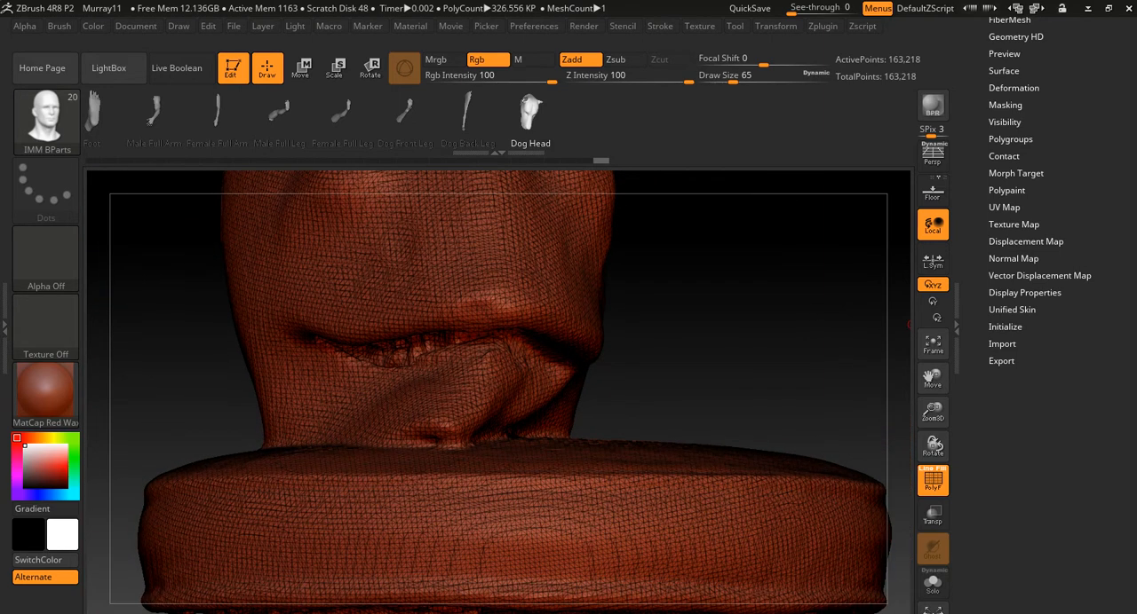
# - Expand the DynaMesh settings in the Geometry options and turn off the PolyFrame wireframe display on the head scan
pyautogui.moveTo(970, 178); pyautogui.dragTo(970, 463)
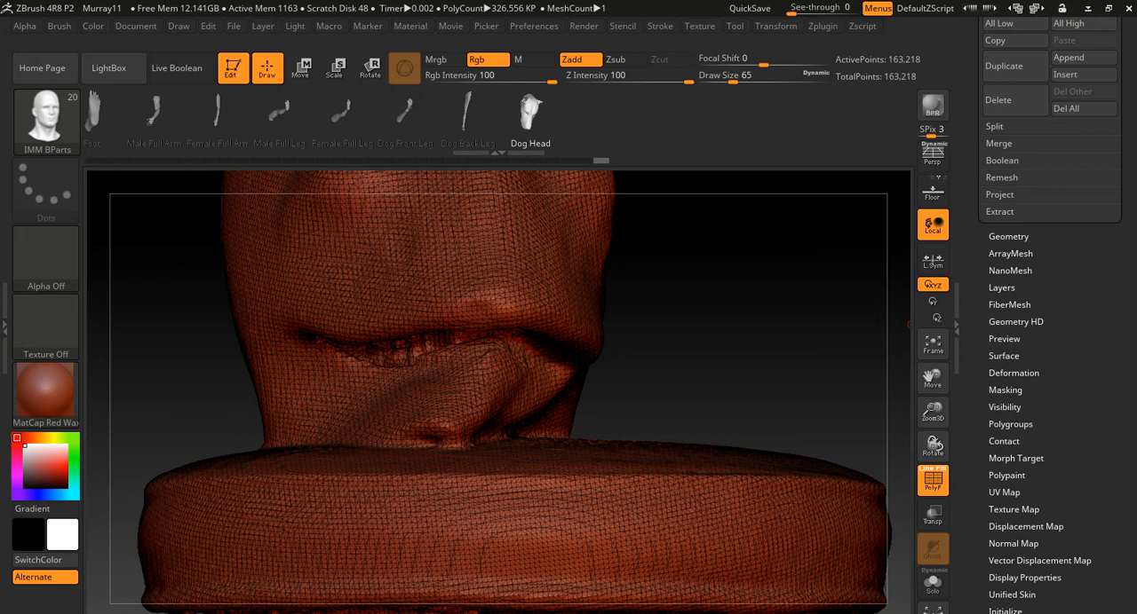
pyautogui.moveTo(970, 462); pyautogui.dragTo(970, 513)
pyautogui.moveTo(969, 196)
pyautogui.mouseDown()
pyautogui.moveTo(969, 526)
pyautogui.moveTo(970, 213)
pyautogui.mouseUp()
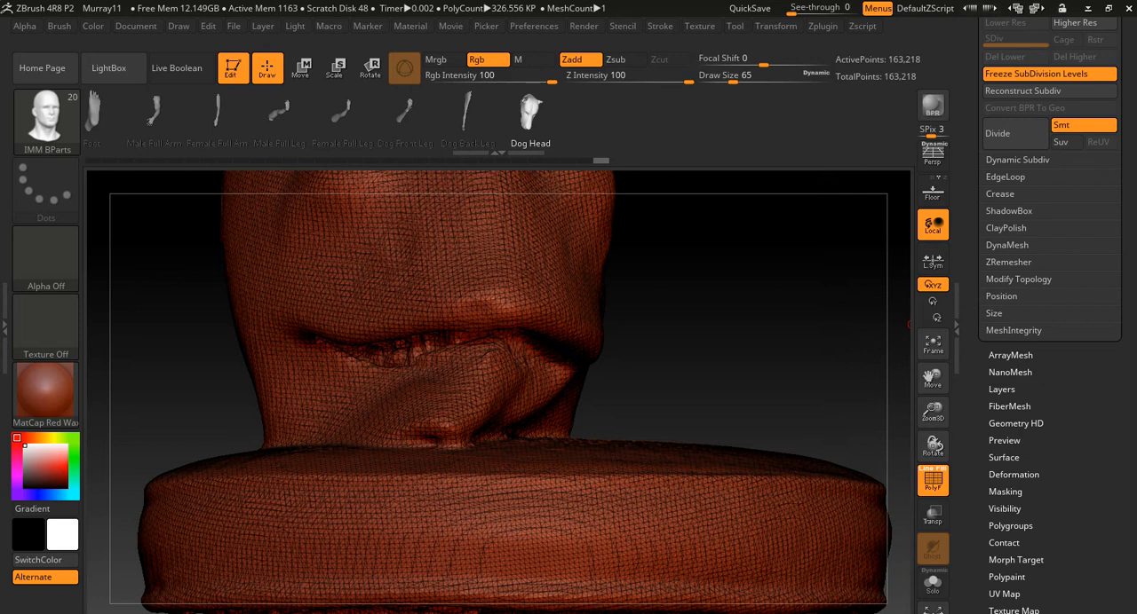
pyautogui.click(1007, 246)
pyautogui.moveTo(1126, 278); pyautogui.dragTo(1126, 302)
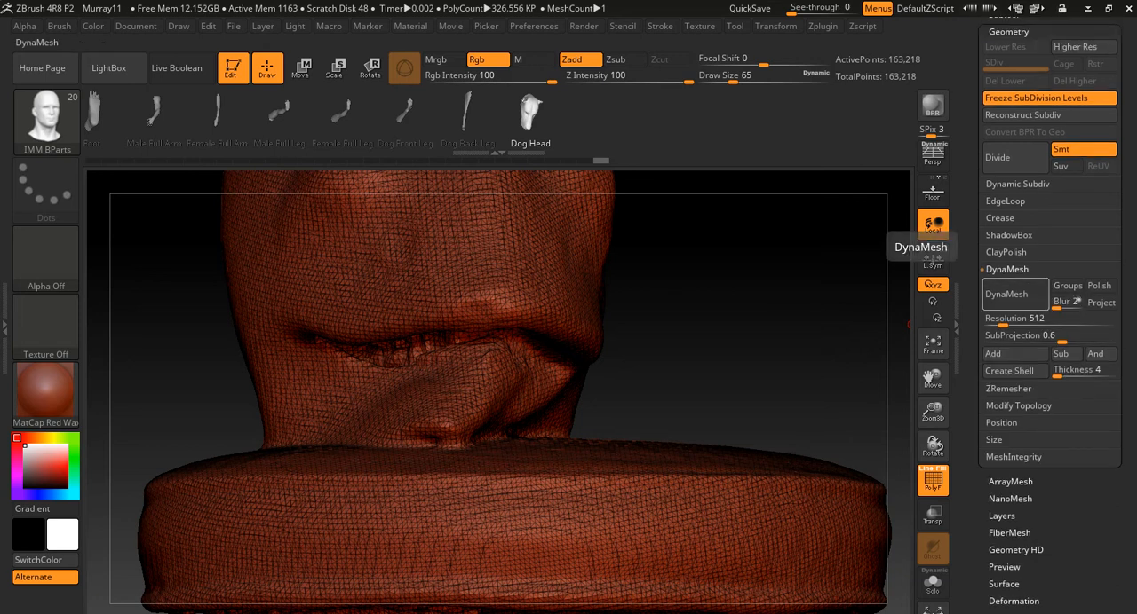
pyautogui.keyDown('alt'); pyautogui.moveTo(852, 331); pyautogui.dragTo(811, 245); pyautogui.keyUp('alt')
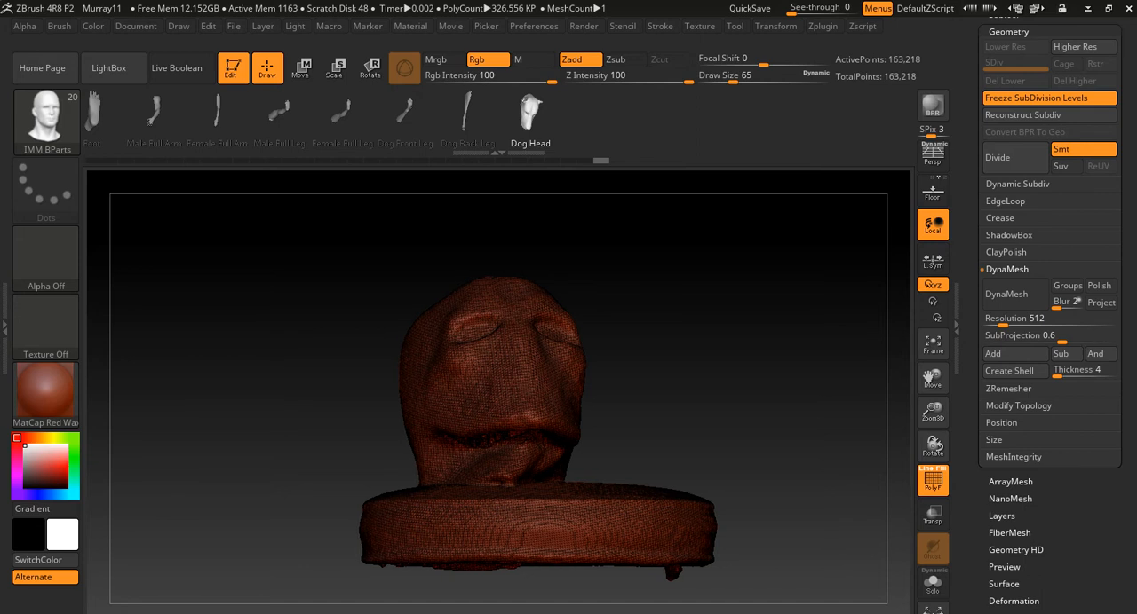
pyautogui.click(933, 481)
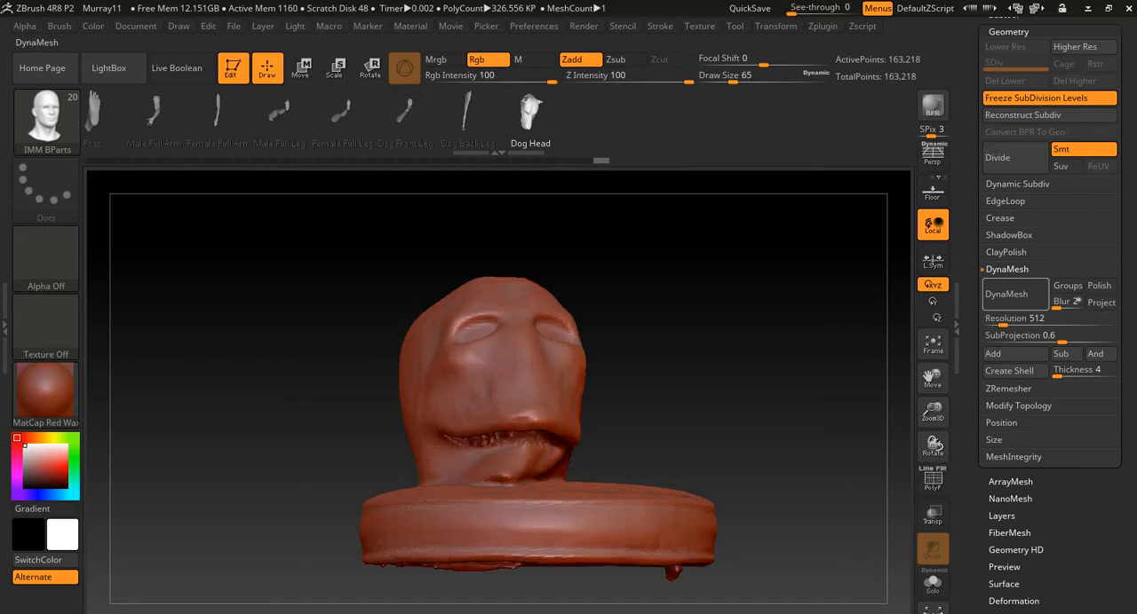
# - Try remeshing the head scan with DynaMesh at resolution 512, and undo it
pyautogui.click(1015, 294)
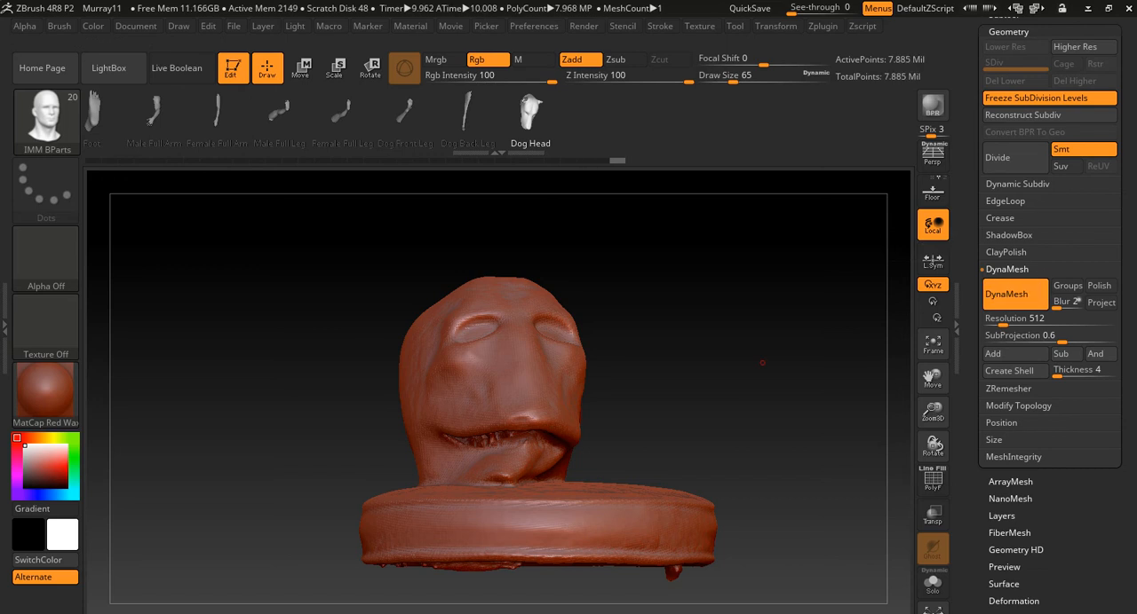
pyautogui.moveTo(758, 362); pyautogui.dragTo(734, 363)
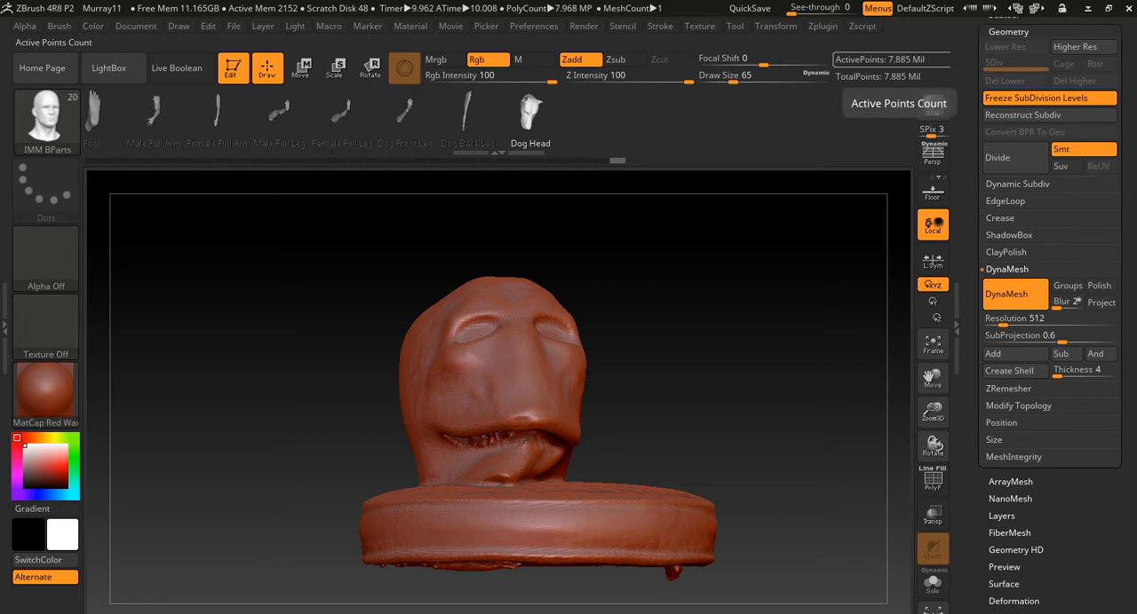
pyautogui.hotkey('ctrl', 'z')
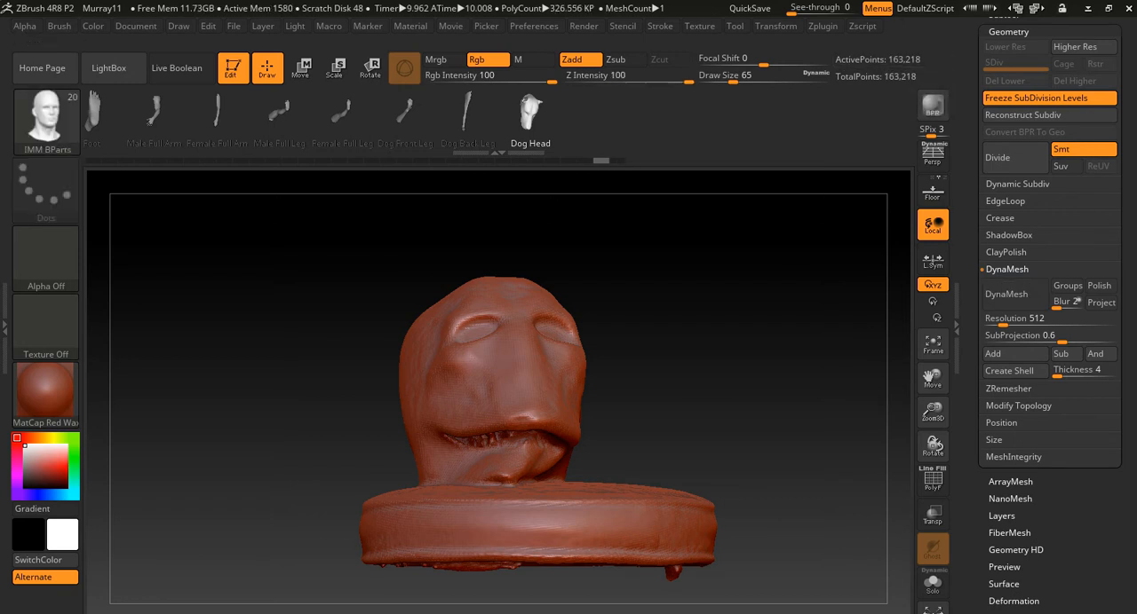
# - Set the DynaMesh resolution to 256 and remesh the head scan with it
pyautogui.write('256')
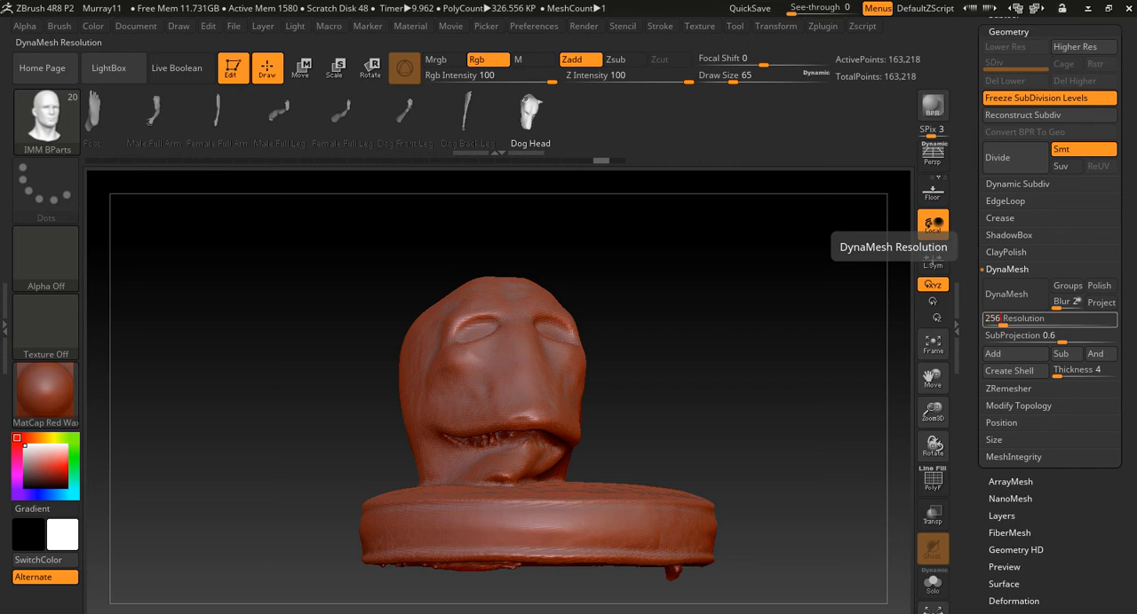
pyautogui.press('Return')
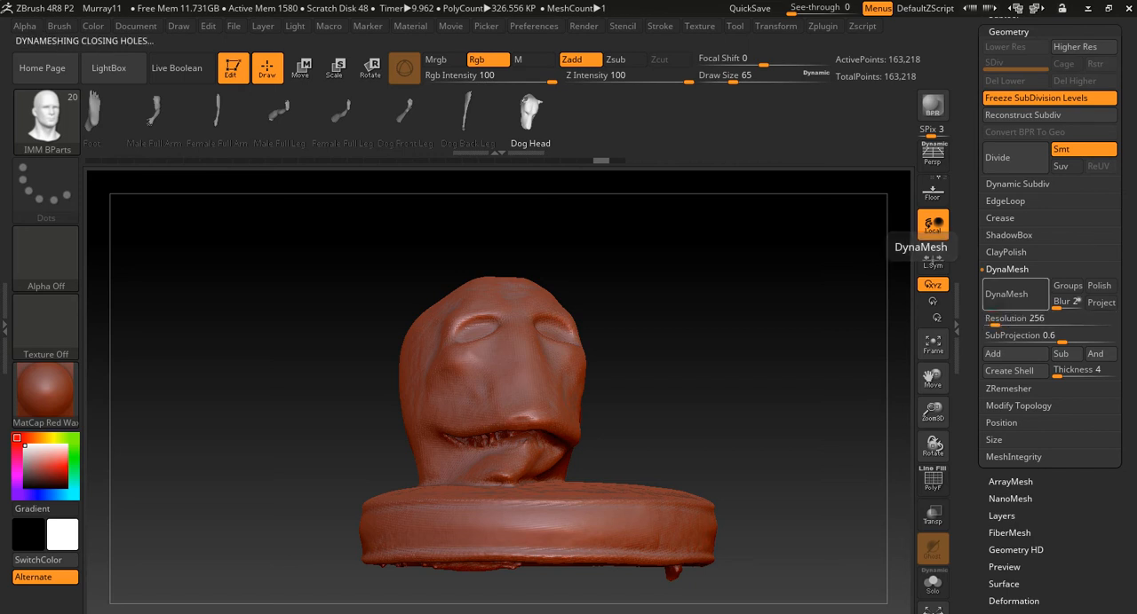
pyautogui.click(1006, 294)
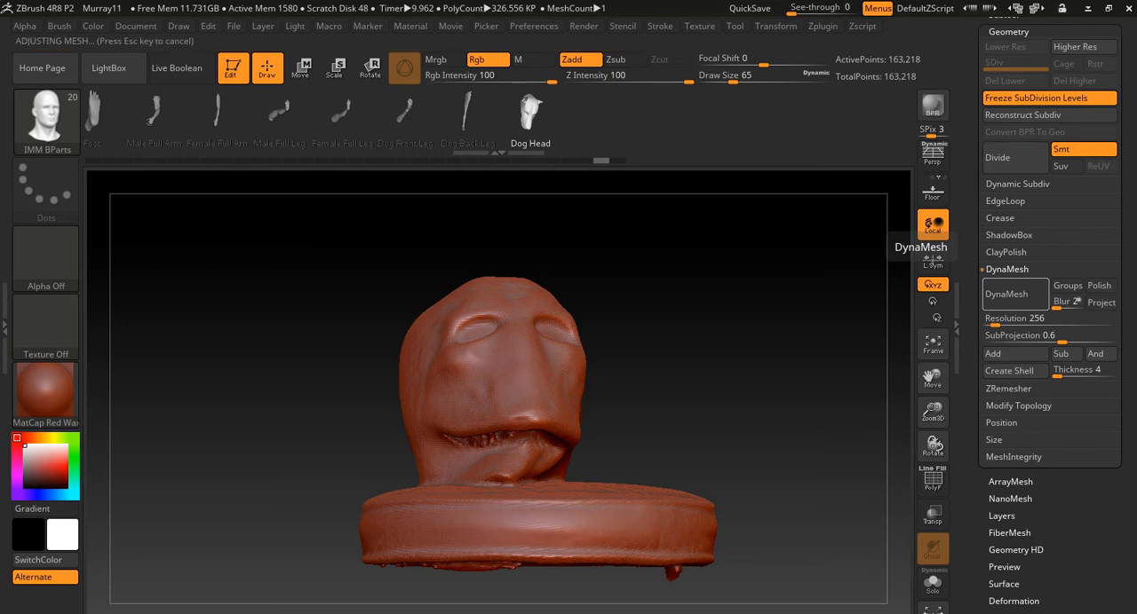
pyautogui.moveTo(639, 397)
pyautogui.keyDown('alt'); pyautogui.mouseDown()
pyautogui.moveTo(637, 314)
pyautogui.moveTo(641, 408)
pyautogui.mouseUp(); pyautogui.keyUp('alt')
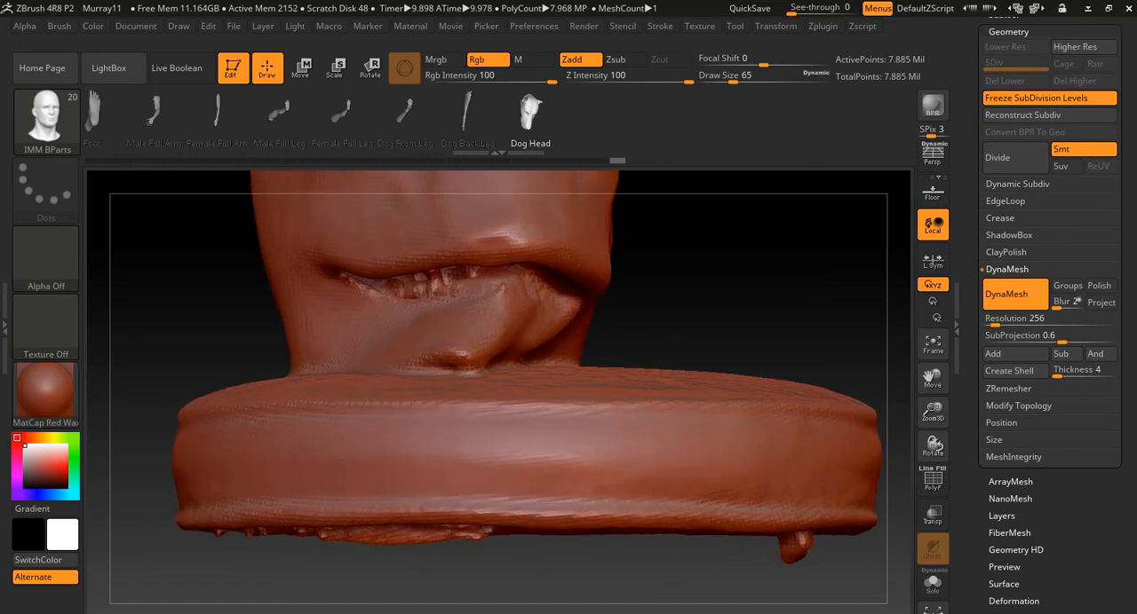
# - Raise the brush's draw size to the maximum of 1000 over the scanned face
pyautogui.keyDown('alt'); pyautogui.moveTo(738, 305); pyautogui.dragTo(807, 487); pyautogui.keyUp('alt')
pyautogui.press('s')
pyautogui.moveTo(747, 365); pyautogui.dragTo(829, 366)
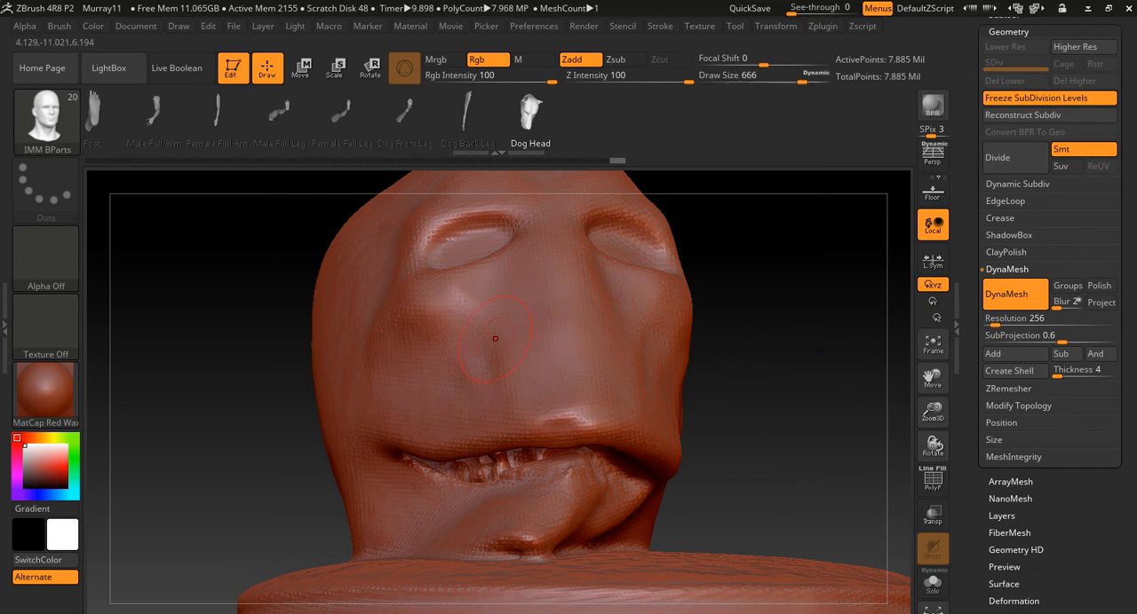
pyautogui.press('s')
pyautogui.moveTo(478, 357); pyautogui.dragTo(524, 357)
# - Scale the whole head scan down uniformly with the transform gizmo and frame it in the view
pyautogui.press('e')
pyautogui.moveTo(533, 390)
pyautogui.keyDown('ctrl'); pyautogui.mouseDown(button='right')
pyautogui.moveTo(533, 315)
pyautogui.moveTo(500, 265)
pyautogui.mouseUp(button='right'); pyautogui.keyUp('ctrl')
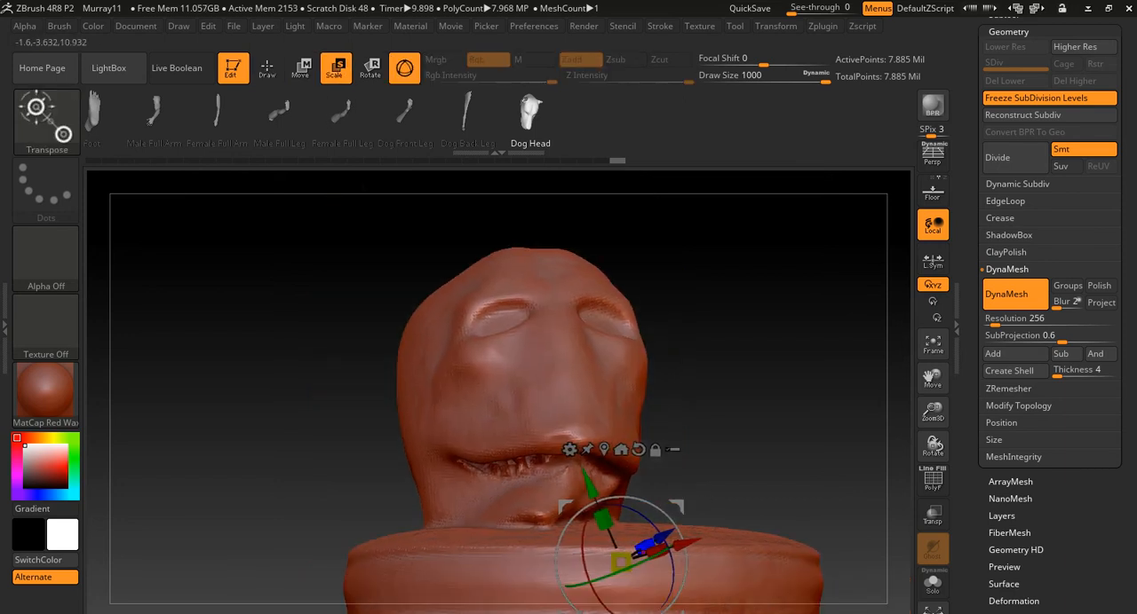
pyautogui.click(658, 550)
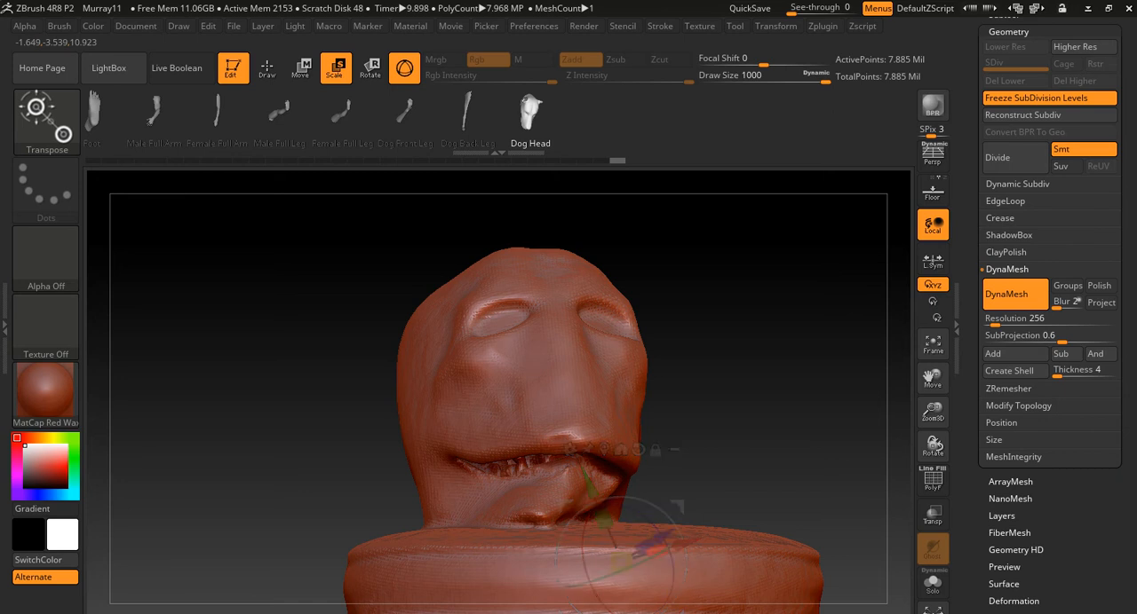
pyautogui.moveTo(621, 562); pyautogui.dragTo(560, 582)
pyautogui.press('f')
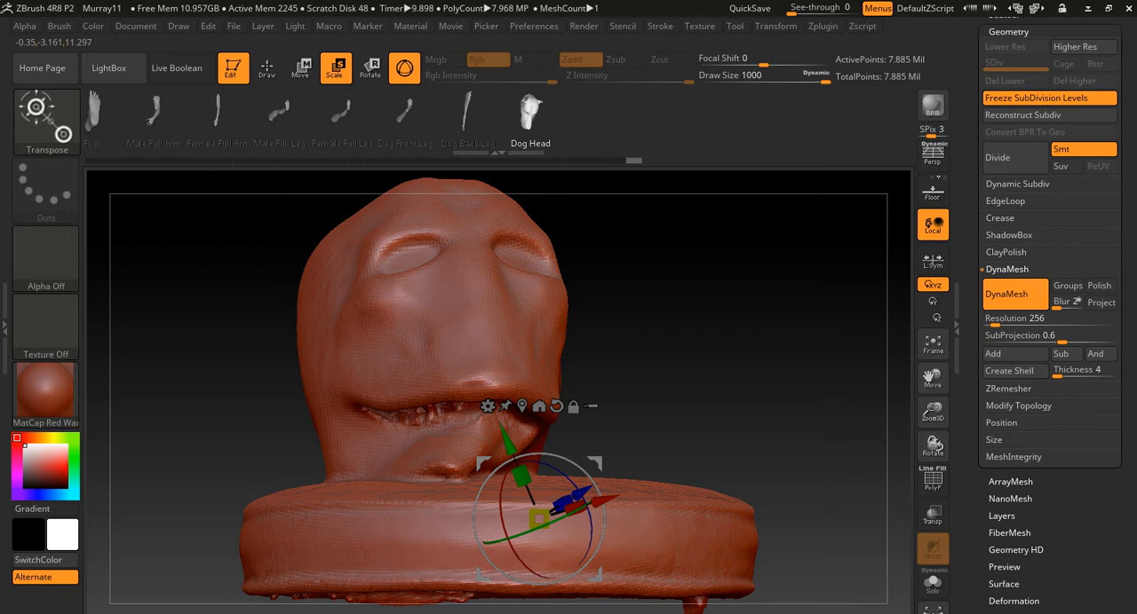
# - Return to Draw mode and reduce the brush's draw size to 136
pyautogui.press('q')
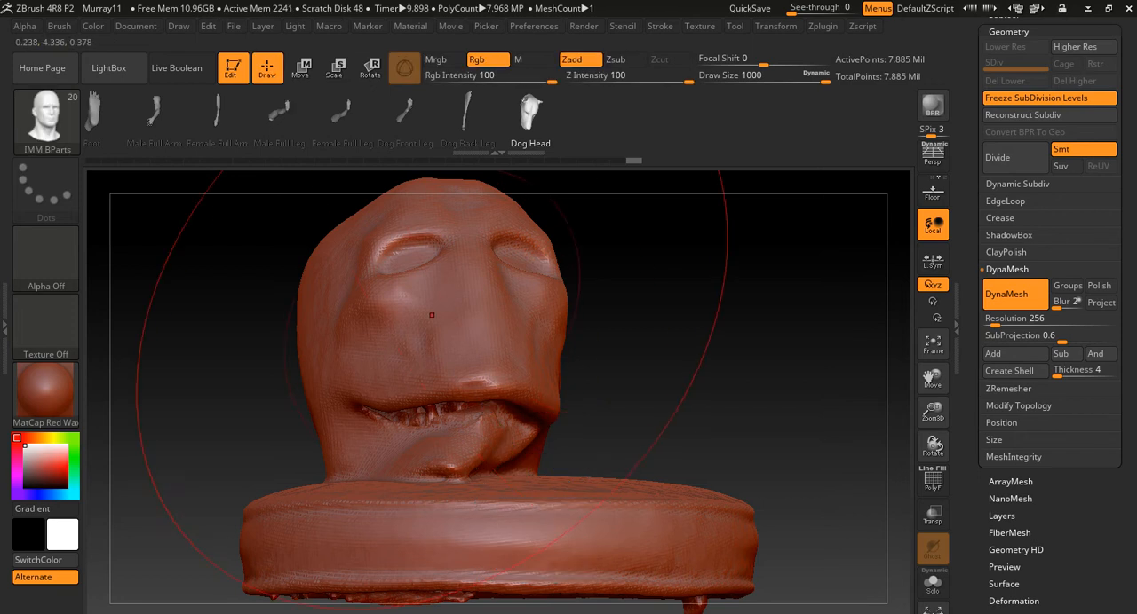
pyautogui.press('s')
pyautogui.moveTo(458, 388); pyautogui.dragTo(378, 383)
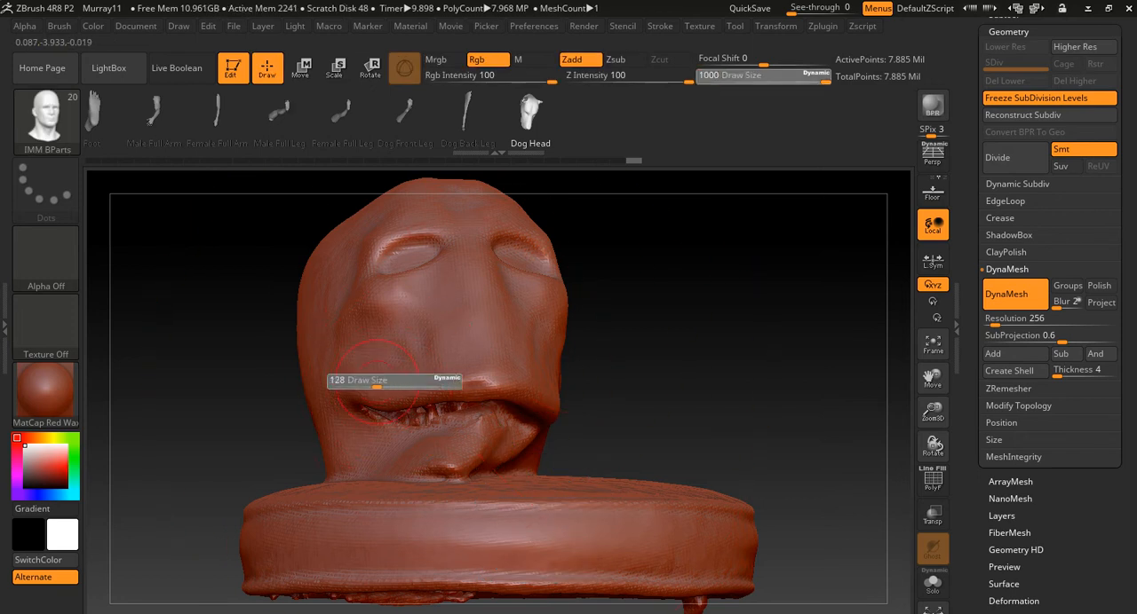
pyautogui.keyDown('alt'); pyautogui.moveTo(688, 379); pyautogui.dragTo(716, 385); pyautogui.keyUp('alt')
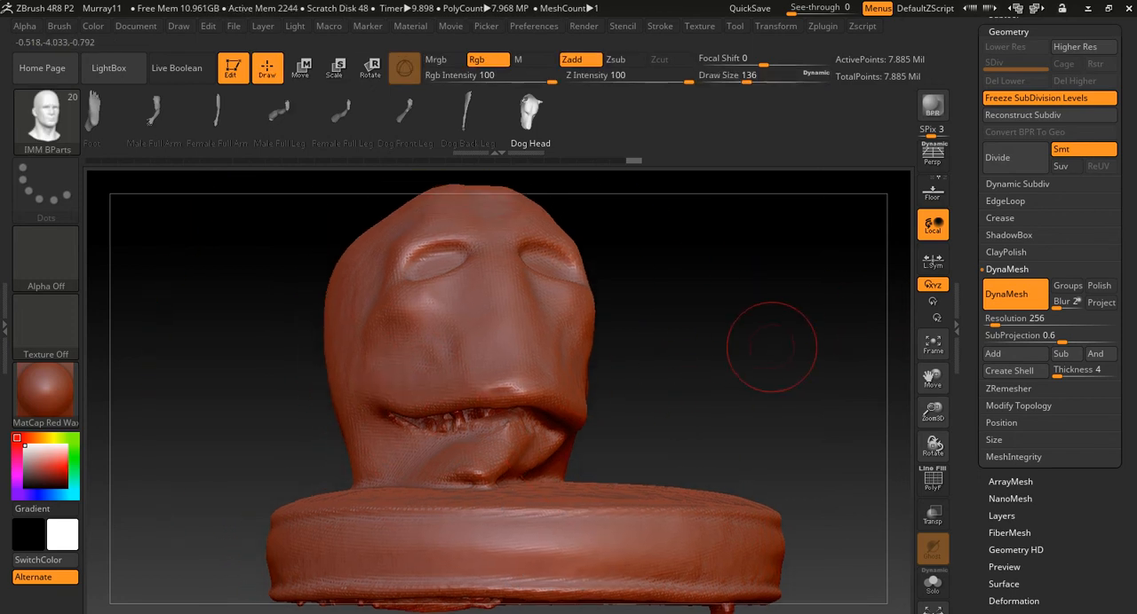
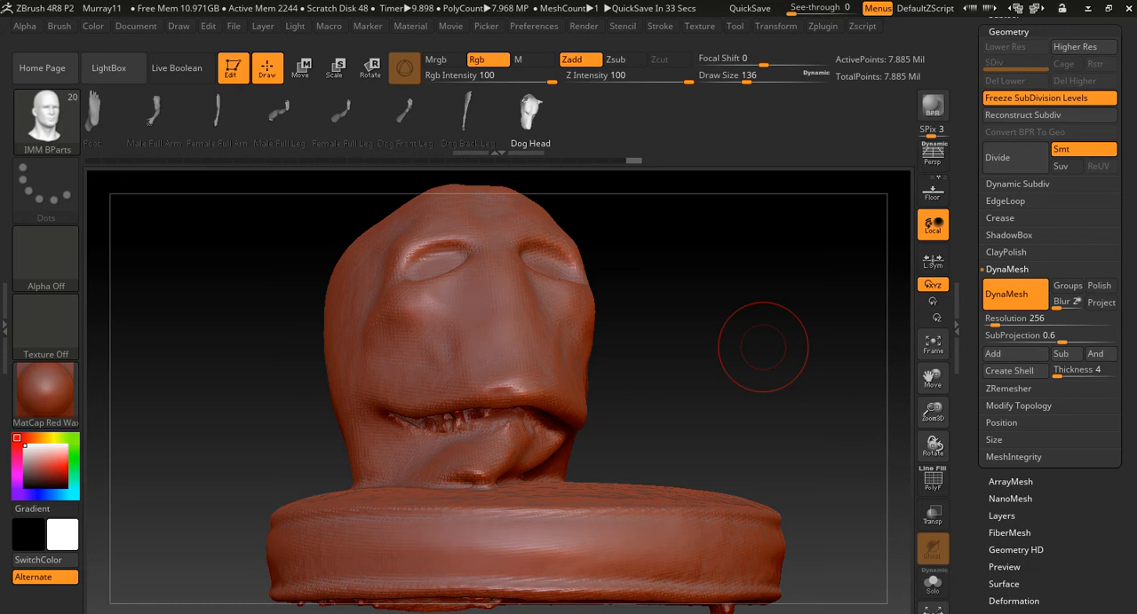
# - Turn the head scan to its side profile and choose TrimRect as the active selection brush
pyautogui.moveTo(717, 361)
pyautogui.mouseDown()
pyautogui.moveTo(776, 400)
pyautogui.moveTo(637, 408)
pyautogui.moveTo(622, 302)
pyautogui.moveTo(763, 357)
pyautogui.moveTo(831, 359)
pyautogui.mouseUp()
pyautogui.moveTo(710, 451)
pyautogui.keyDown('alt'); pyautogui.mouseDown()
pyautogui.moveTo(702, 524)
pyautogui.moveTo(714, 499)
pyautogui.mouseUp(); pyautogui.keyUp('alt')
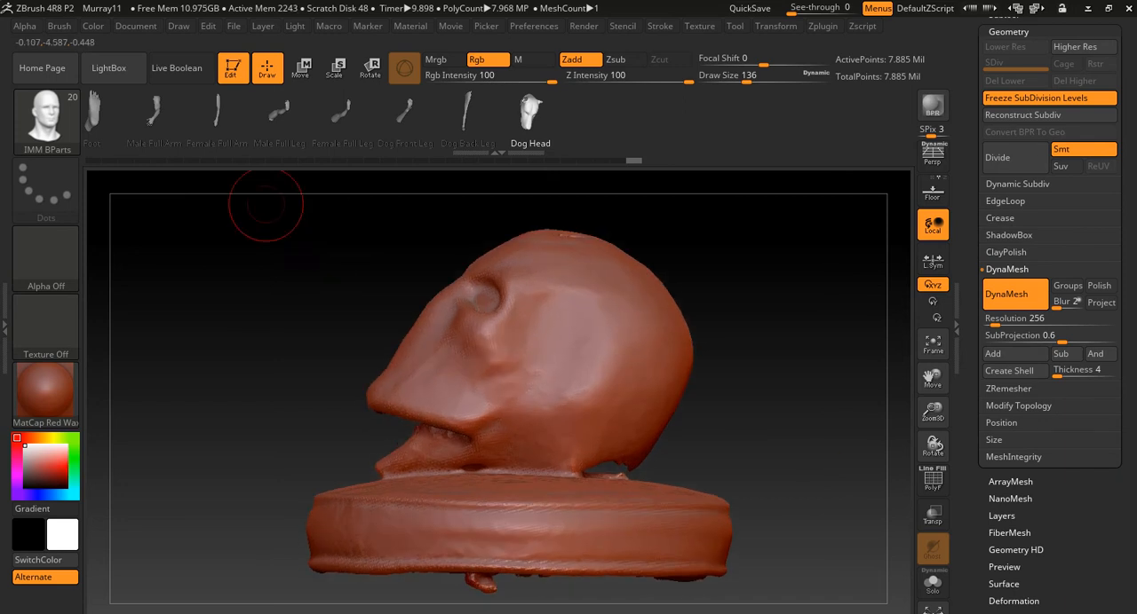
pyautogui.press('b')
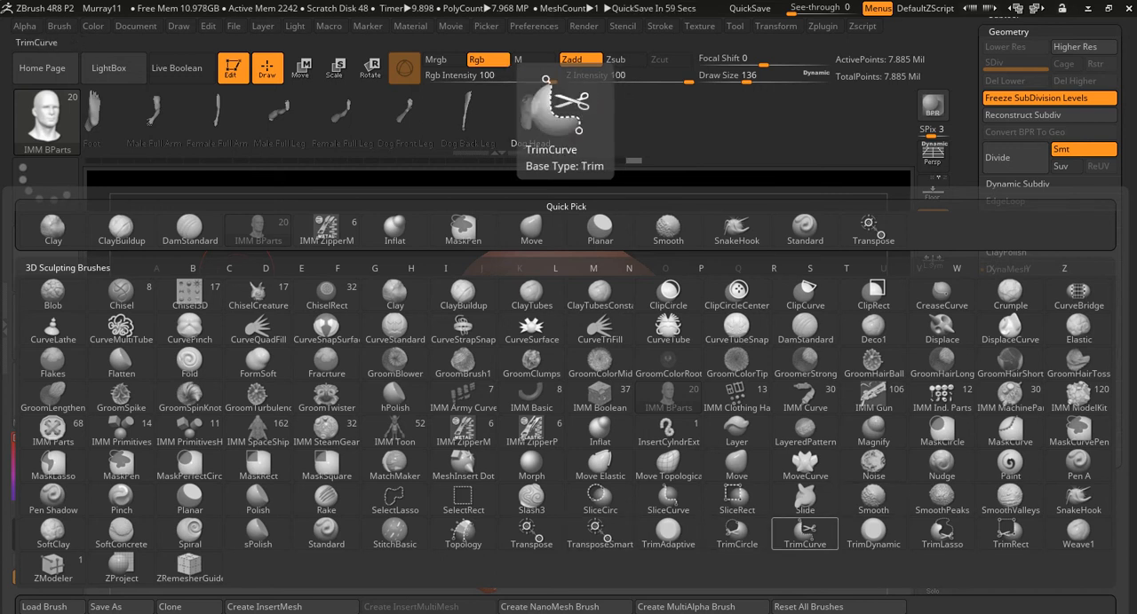
pyautogui.click(1010, 533)
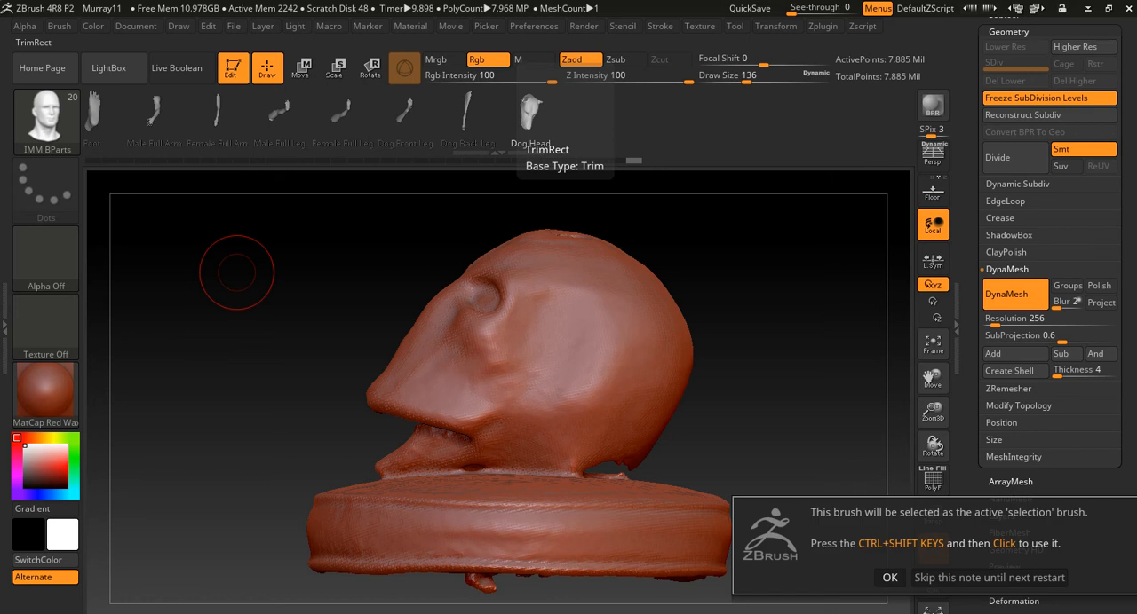
pyautogui.click(890, 578)
pyautogui.keyDown('alt'); pyautogui.moveTo(767, 420); pyautogui.dragTo(759, 375); pyautogui.keyUp('alt')
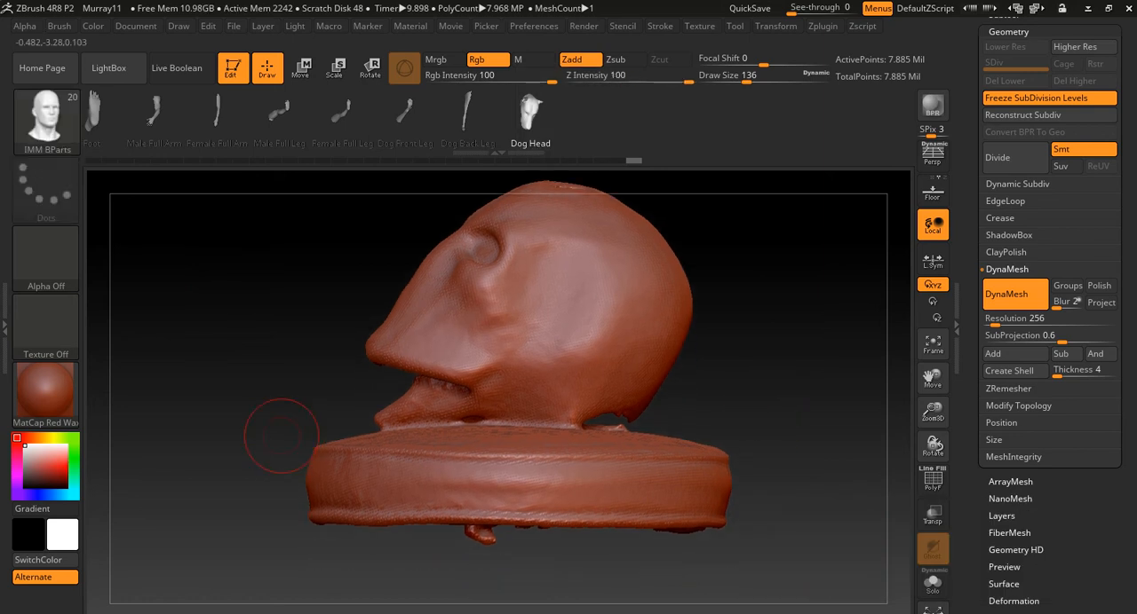
# - Trim away the round base beneath the jaw with a TrimRect rectangle and undo the cut
pyautogui.hotkey('ctrl', 'shift')
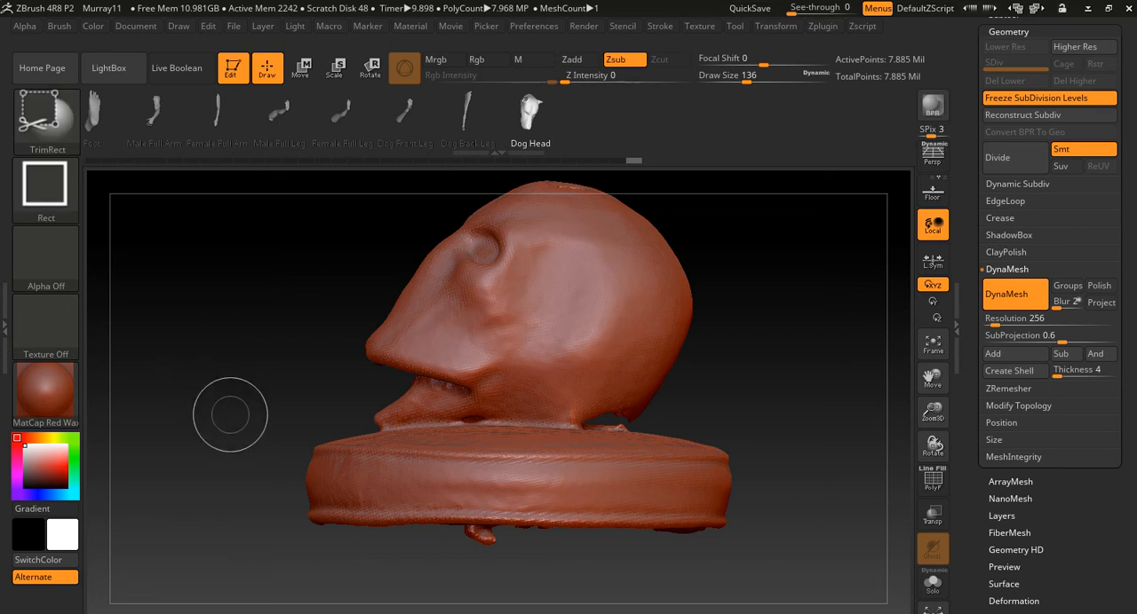
pyautogui.moveTo(235, 428); pyautogui.dragTo(838, 602)
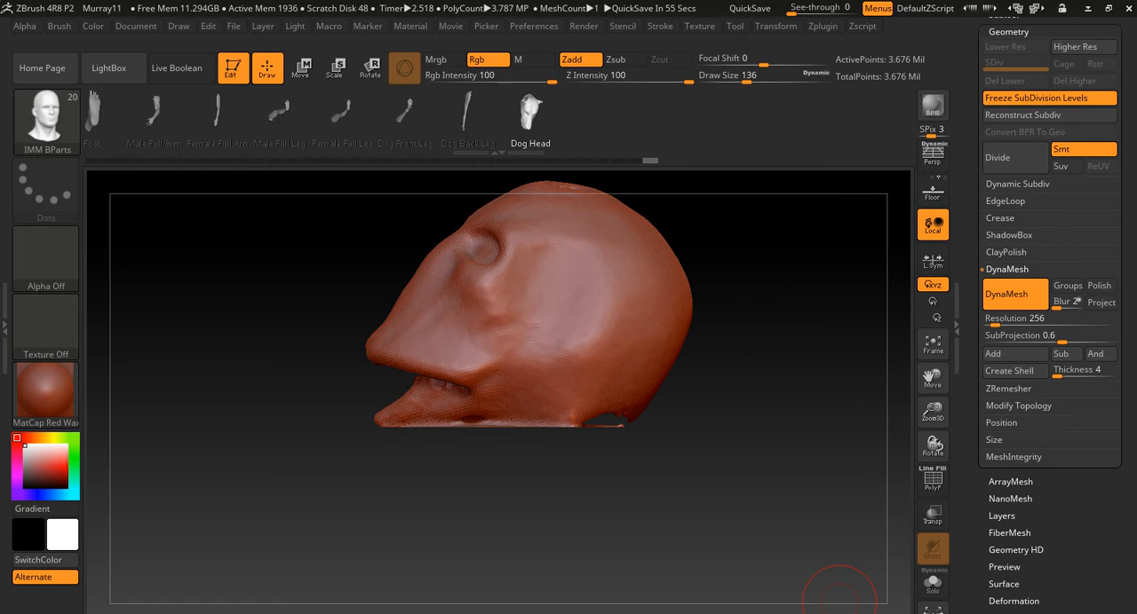
pyautogui.hotkey('ctrl', 'z')
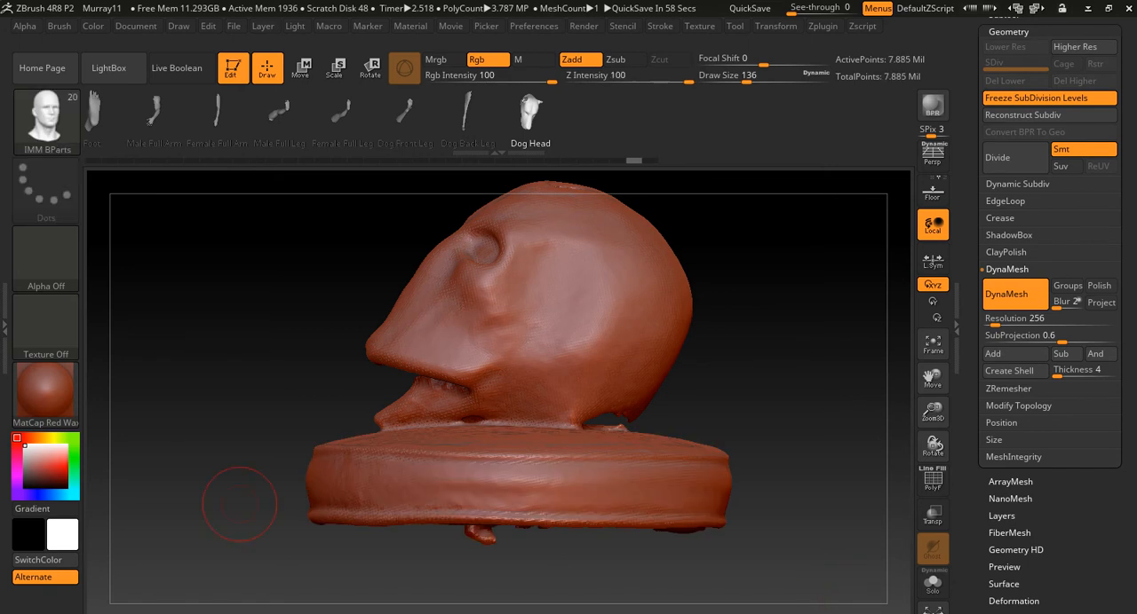
# - Trim away the head above the base with a TrimRect rectangle and undo the cut
pyautogui.keyDown('ctrl'); pyautogui.keyDown('shift'); pyautogui.moveTo(244, 424); pyautogui.dragTo(780, 583); pyautogui.keyUp('shift'); pyautogui.keyUp('ctrl')
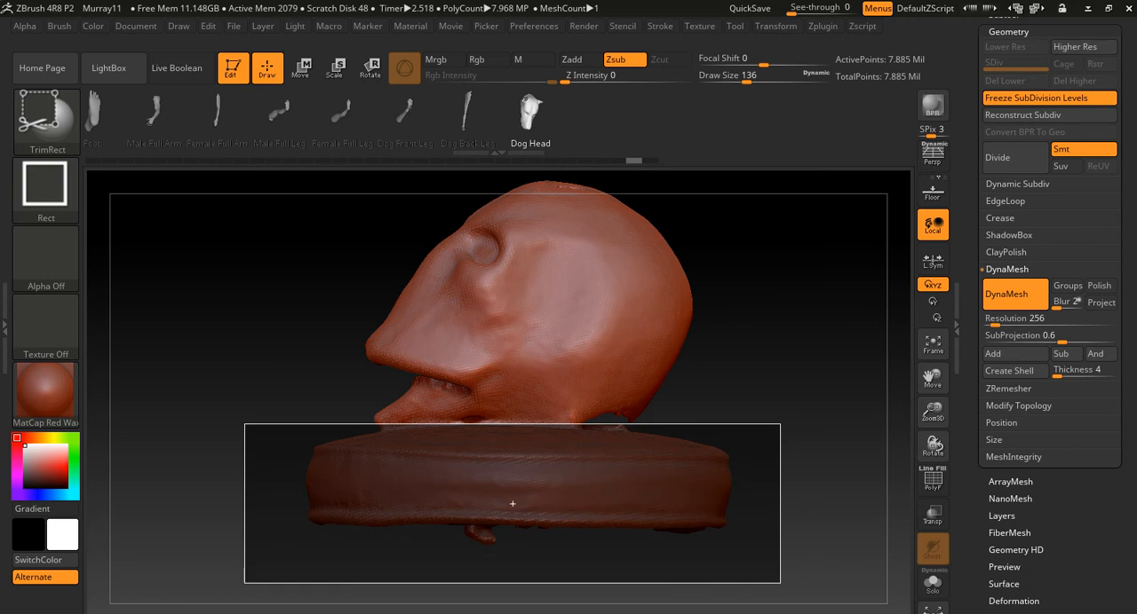
pyautogui.keyDown('ctrl'); pyautogui.keyDown('shift'); pyautogui.moveTo(781, 583); pyautogui.dragTo(809, 152); pyautogui.keyUp('shift'); pyautogui.keyUp('ctrl')
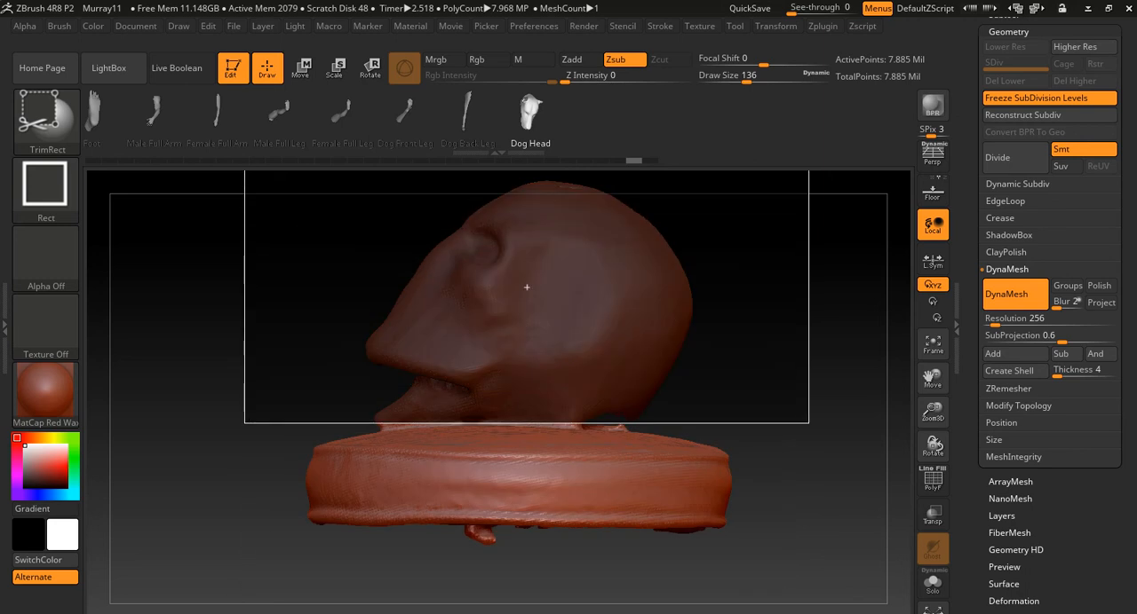
pyautogui.keyDown('ctrl'); pyautogui.keyDown('shift'); pyautogui.moveTo(527, 287); pyautogui.dragTo(528, 297); pyautogui.keyUp('shift'); pyautogui.keyUp('ctrl')
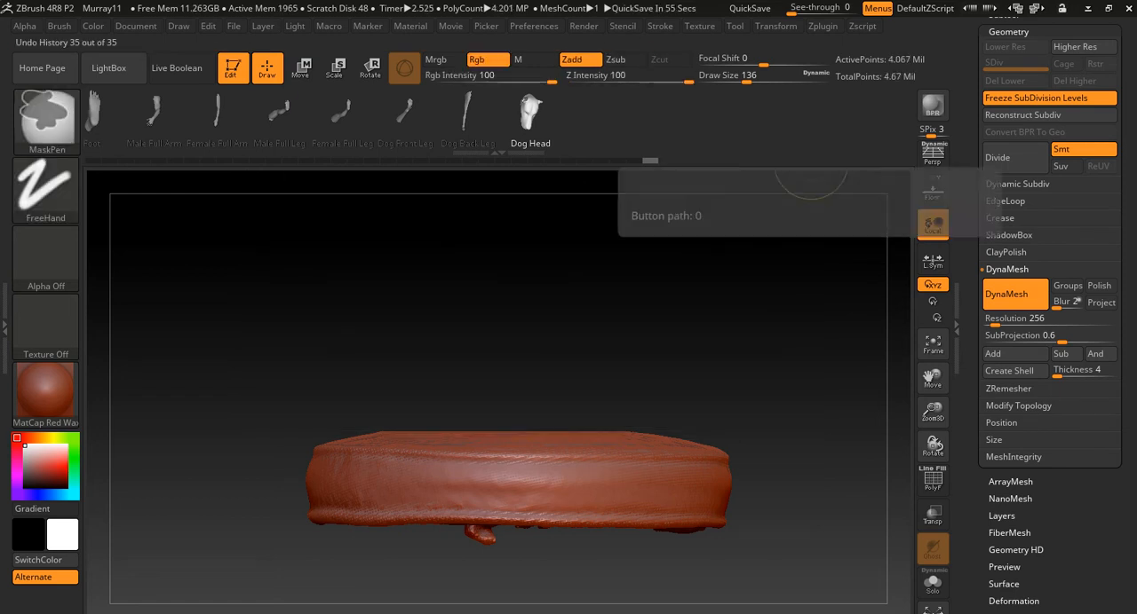
pyautogui.hotkey('ctrl', 'z')
# - Try to trim off the round base again with a rectangle spanning its full width
pyautogui.moveTo(757, 313)
pyautogui.keyDown('alt'); pyautogui.mouseDown()
pyautogui.moveTo(756, 336)
pyautogui.moveTo(732, 347)
pyautogui.mouseUp(); pyautogui.keyUp('alt')
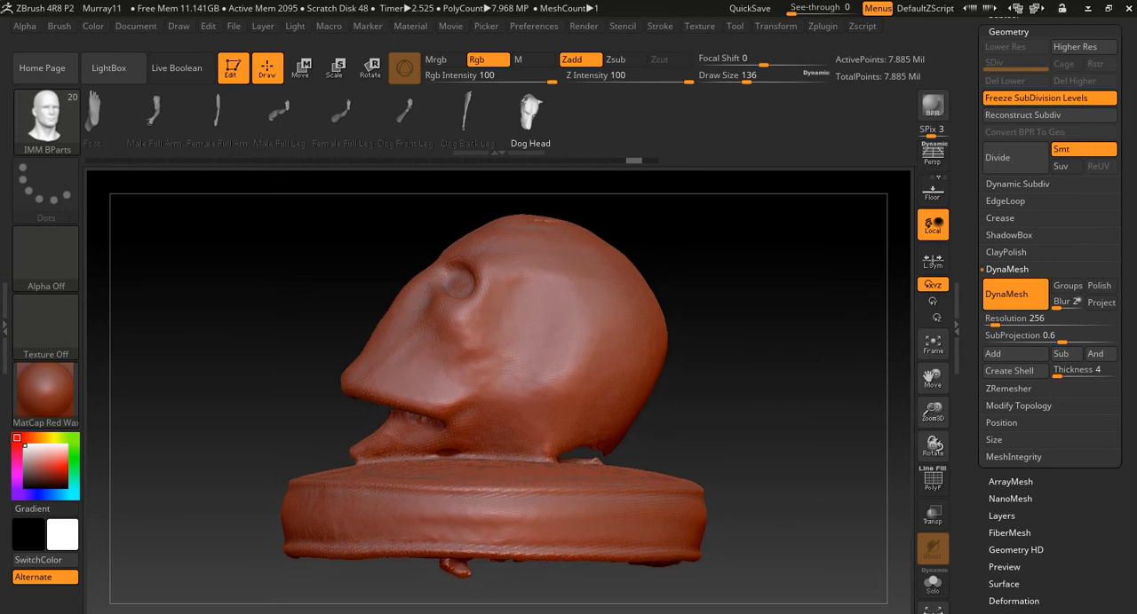
pyautogui.moveTo(203, 438)
pyautogui.keyDown('ctrl'); pyautogui.keyDown('shift'); pyautogui.mouseDown()
pyautogui.moveTo(563, 613)
pyautogui.moveTo(788, 613)
pyautogui.moveTo(777, 553)
pyautogui.mouseUp(); pyautogui.keyUp('shift'); pyautogui.keyUp('ctrl')
pyautogui.moveTo(779, 546); pyautogui.dragTo(796, 584)
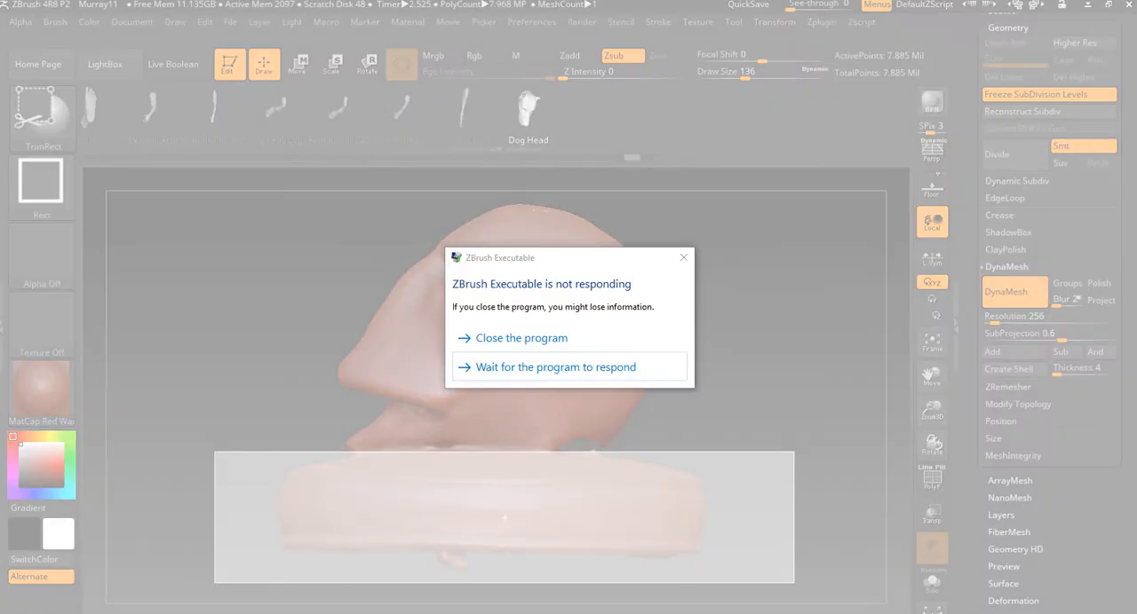
# - Close the unresponsive ZBrush and relaunch it
pyautogui.click(524, 336)
pyautogui.press('super')
pyautogui.write('zb')
pyautogui.press('Return')
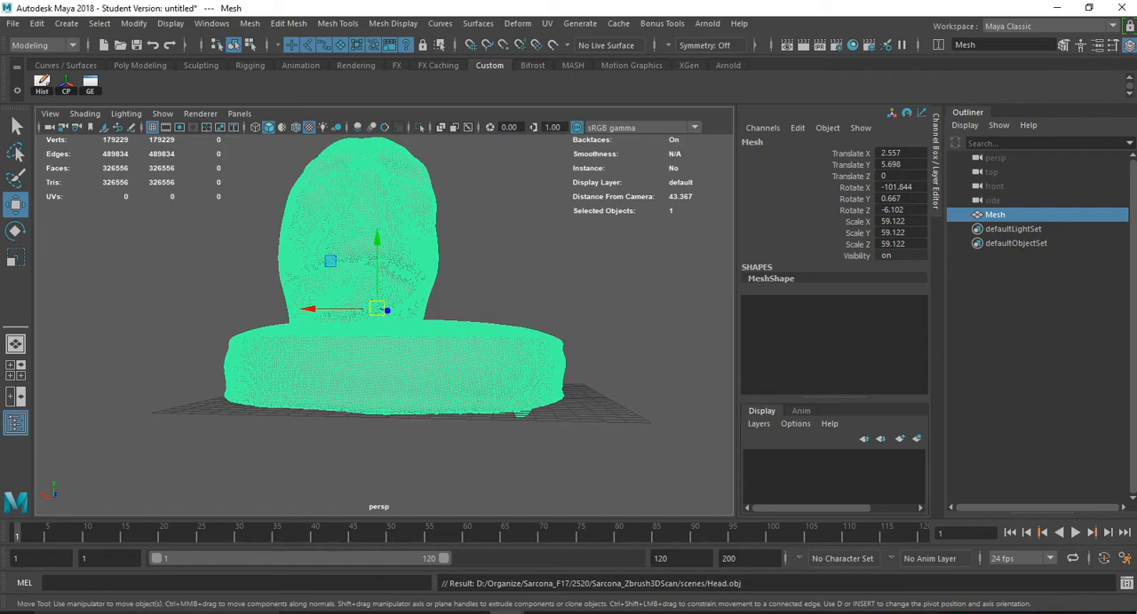
# - In Maya, delete the lower faces of the scan's round base using the front wireframe view
pyautogui.click(568, 257)
pyautogui.keyDown('alt'); pyautogui.moveTo(533, 258); pyautogui.dragTo(493, 266); pyautogui.keyUp('alt')
pyautogui.click(382, 275)
pyautogui.keyDown('alt'); pyautogui.moveTo(493, 360); pyautogui.dragTo(448, 379); pyautogui.keyUp('alt')
pyautogui.press('space')
pyautogui.moveTo(477, 218); pyautogui.dragTo(482, 254, button='right')
pyautogui.press('4')
pyautogui.moveTo(158, 334); pyautogui.dragTo(673, 459)
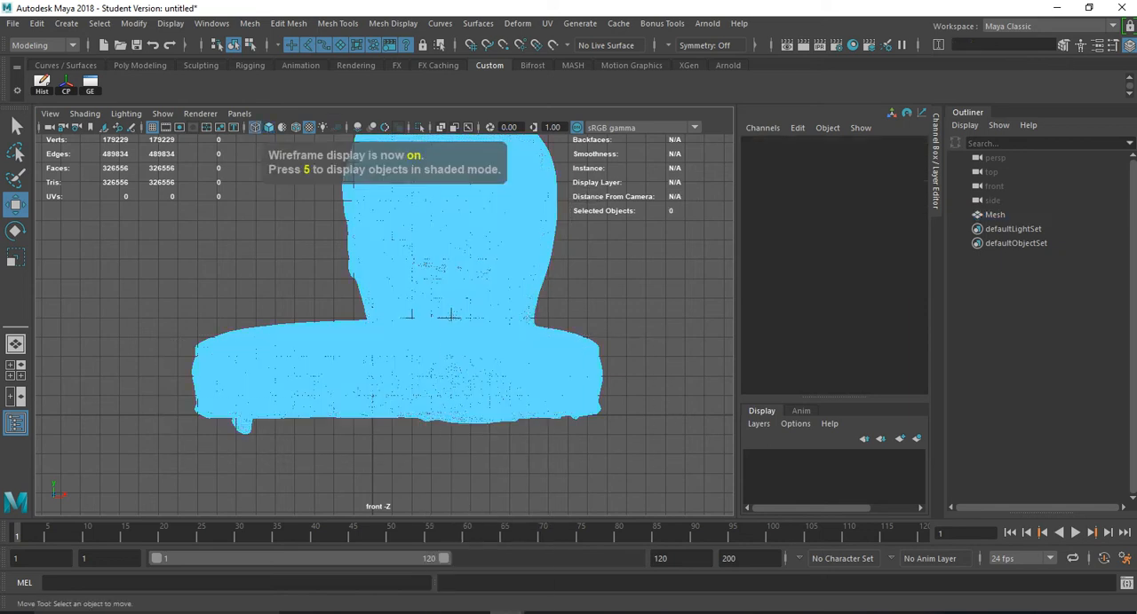
pyautogui.press('Delete')
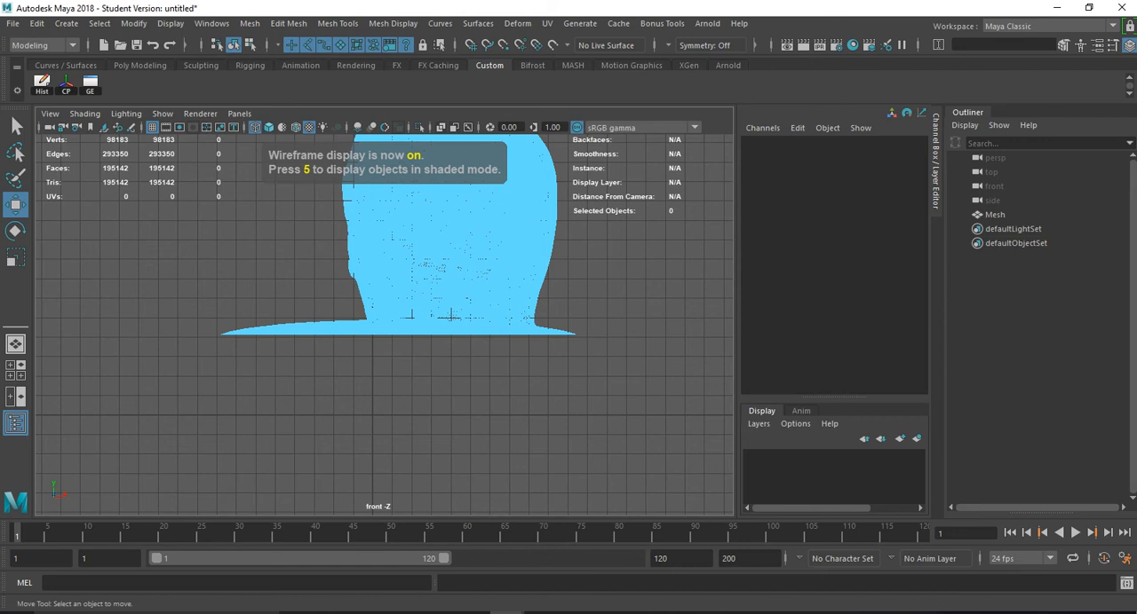
# - Delete the leftover base faces that stick out on both sides of the neck in the front view
pyautogui.moveTo(199, 392); pyautogui.dragTo(364, 315)
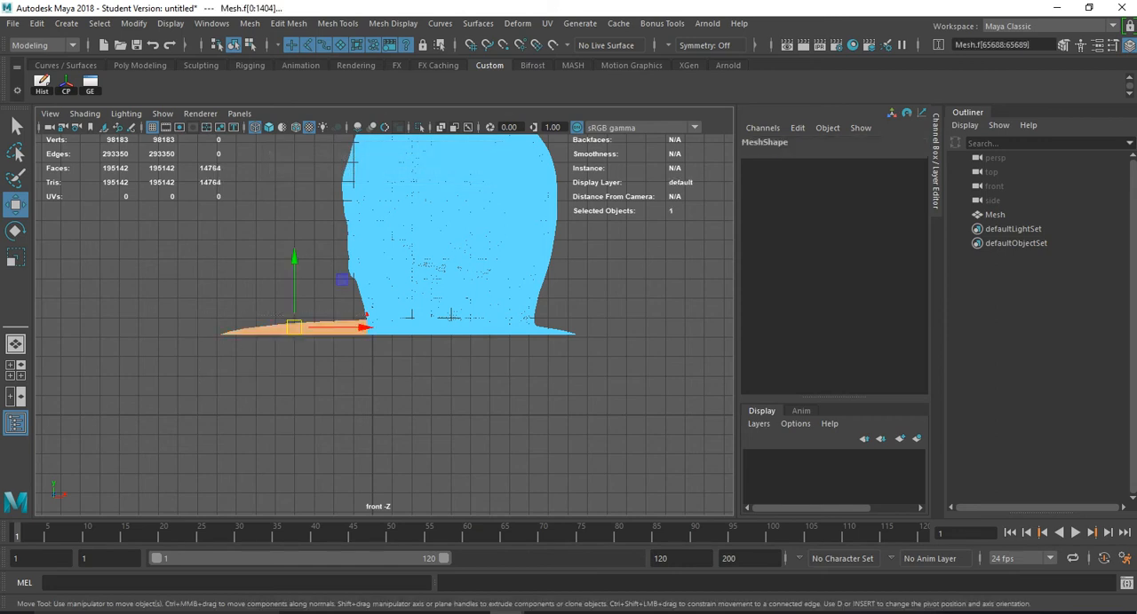
pyautogui.press('Delete')
pyautogui.moveTo(582, 355)
pyautogui.mouseDown()
pyautogui.moveTo(539, 317)
pyautogui.moveTo(533, 277)
pyautogui.mouseUp()
pyautogui.press('Delete')
# - Examine the remaining base flap around the jaw and neck in the shaded perspective view
pyautogui.press('space')
pyautogui.keyDown('alt'); pyautogui.moveTo(533, 277); pyautogui.dragTo(509, 323); pyautogui.keyUp('alt')
pyautogui.press('5')
pyautogui.keyDown('alt'); pyautogui.moveTo(509, 323); pyautogui.dragTo(497, 372, button='middle'); pyautogui.keyUp('alt')
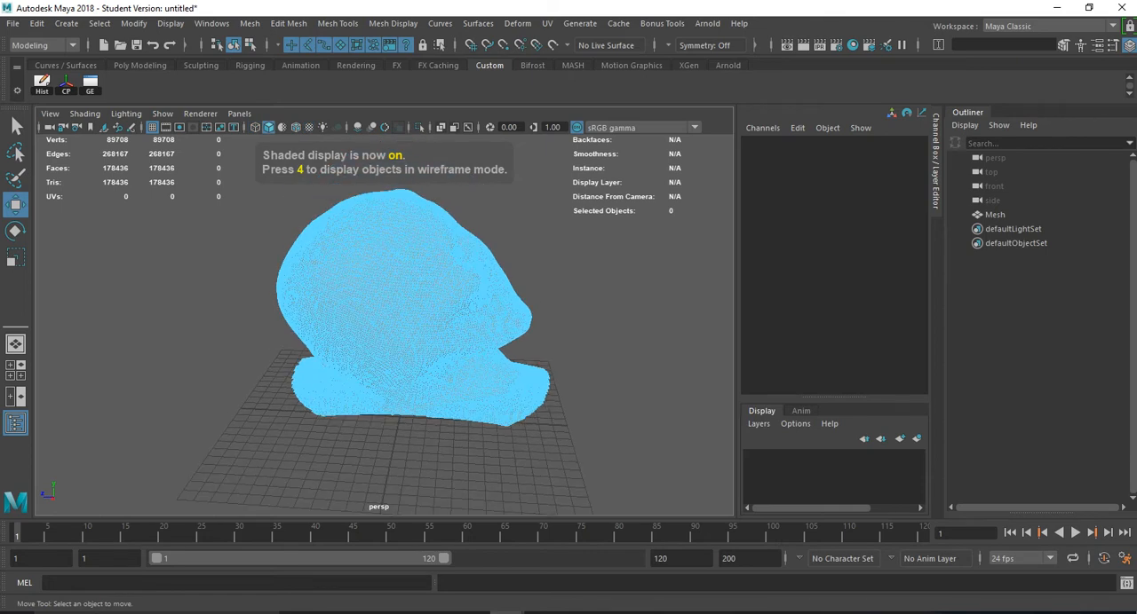
pyautogui.scroll(3, 497, 372)
pyautogui.press('6')
pyautogui.keyDown('alt'); pyautogui.moveTo(498, 372); pyautogui.dragTo(382, 376); pyautogui.keyUp('alt')
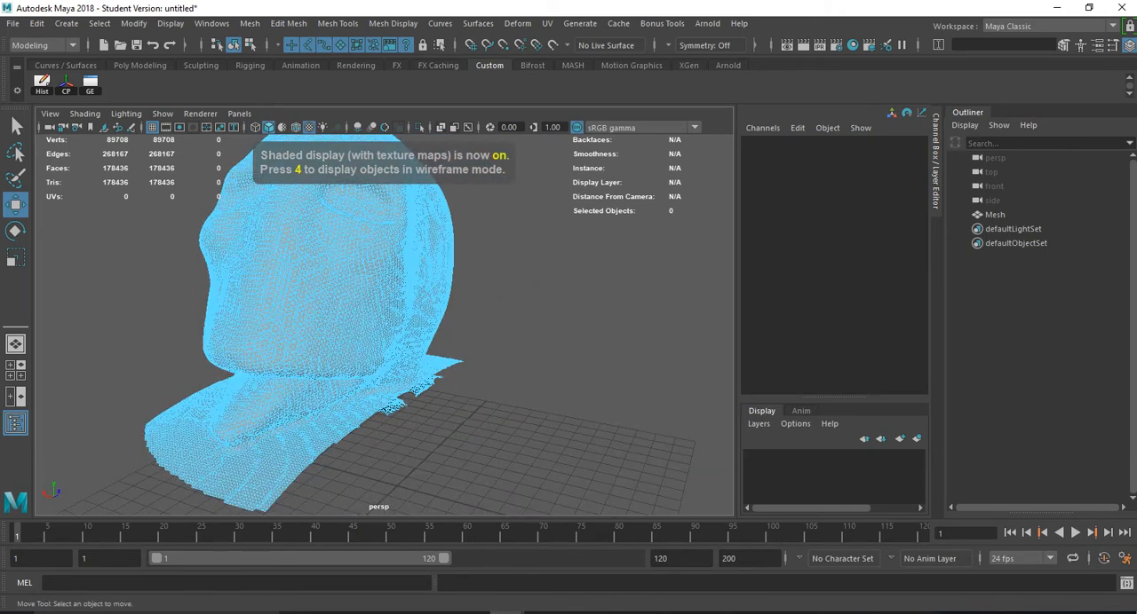
pyautogui.moveTo(305, 310); pyautogui.dragTo(342, 275, button='right')
pyautogui.click(497, 297)
pyautogui.keyDown('alt'); pyautogui.moveTo(497, 298); pyautogui.dragTo(435, 306); pyautogui.keyUp('alt')
pyautogui.keyDown('alt'); pyautogui.moveTo(435, 306); pyautogui.dragTo(471, 196, button='middle'); pyautogui.keyUp('alt')
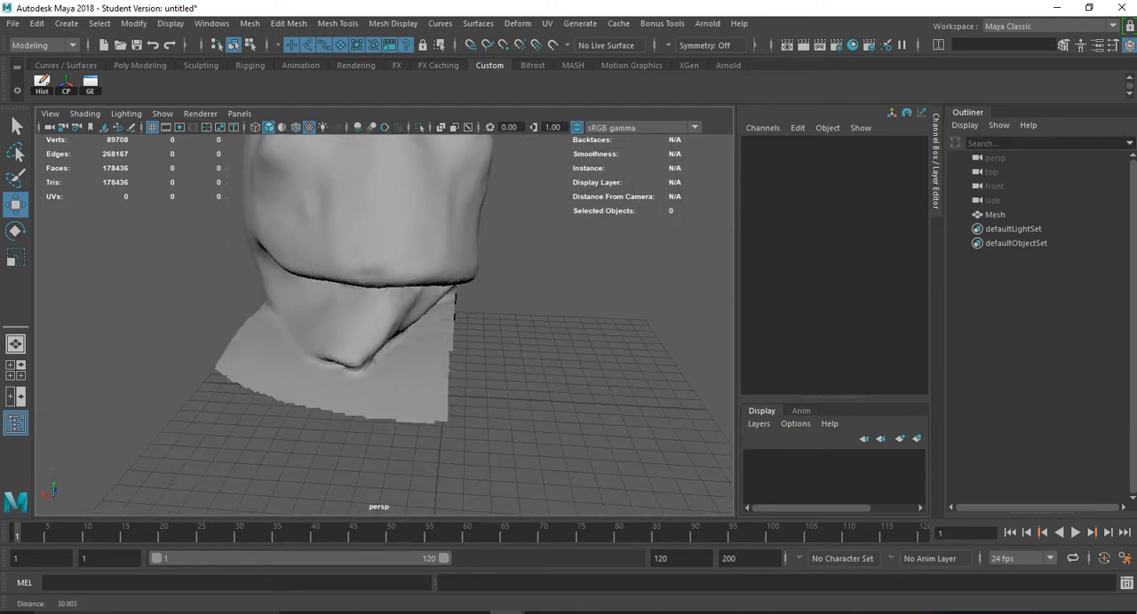
pyautogui.keyDown('alt'); pyautogui.moveTo(471, 196); pyautogui.dragTo(560, 213, button='right'); pyautogui.keyUp('alt')
pyautogui.keyDown('alt'); pyautogui.moveTo(560, 213); pyautogui.dragTo(426, 191); pyautogui.keyUp('alt')
# - Paint-select a patch of base faces just below the chin with the Paint Selection tool and delete it
pyautogui.moveTo(417, 195); pyautogui.dragTo(417, 244, button='right')
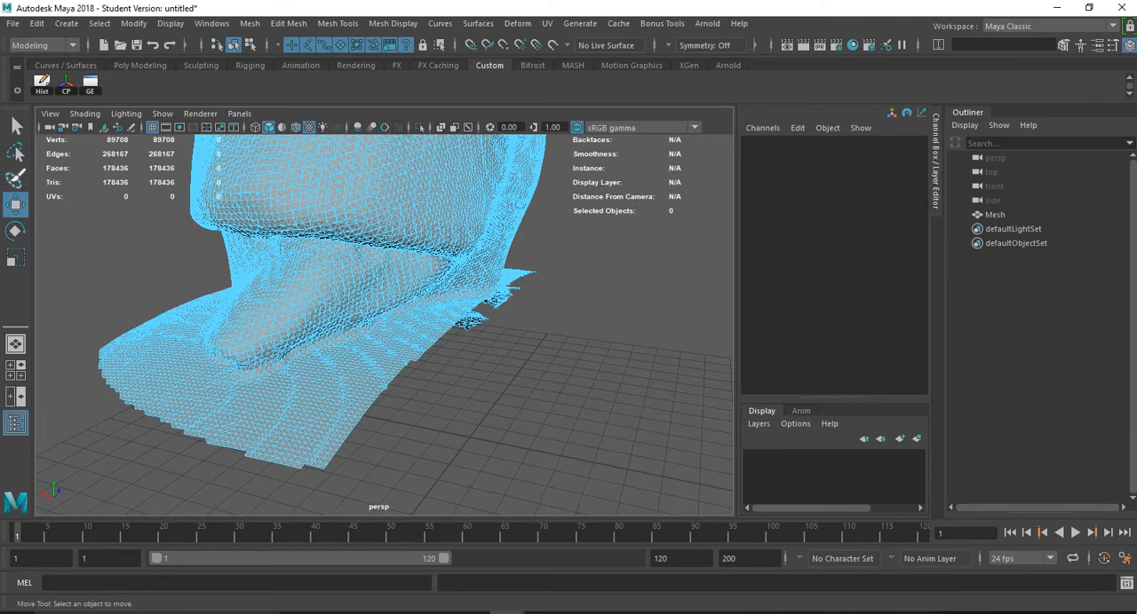
pyautogui.click(15, 178)
pyautogui.hotkey('alt', 'Tab')
pyautogui.press('Escape')
pyautogui.moveTo(386, 364); pyautogui.dragTo(348, 367)
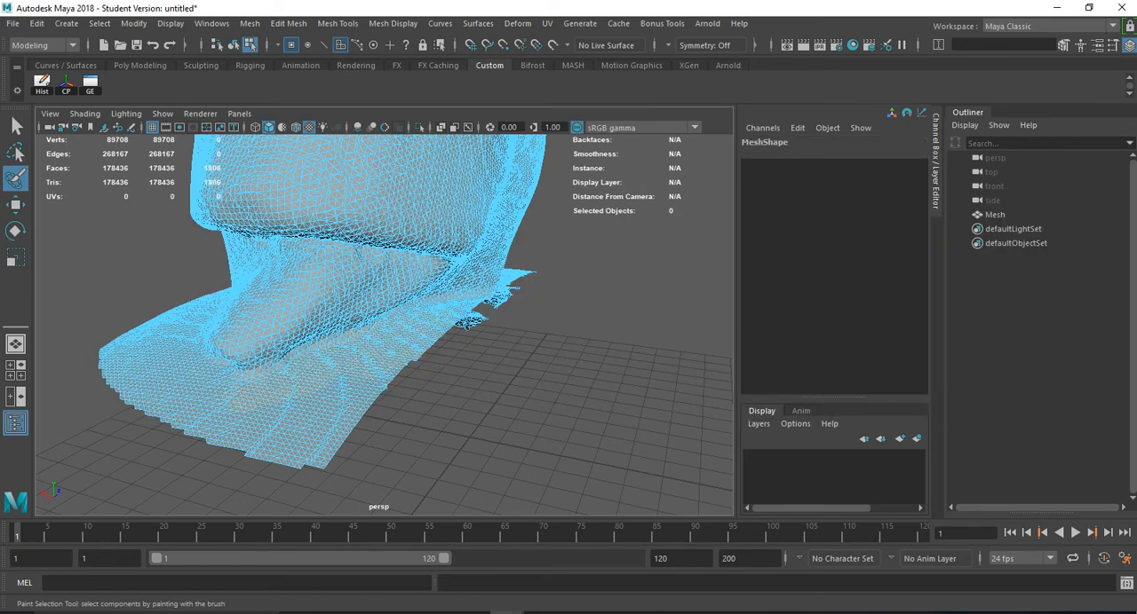
pyautogui.click(233, 395)
pyautogui.press('Delete')
# - Paint-select further patches of base faces along the jaw and neck and delete them
pyautogui.keyDown('alt'); pyautogui.moveTo(233, 394); pyautogui.dragTo(330, 401); pyautogui.keyUp('alt')
pyautogui.click(363, 439)
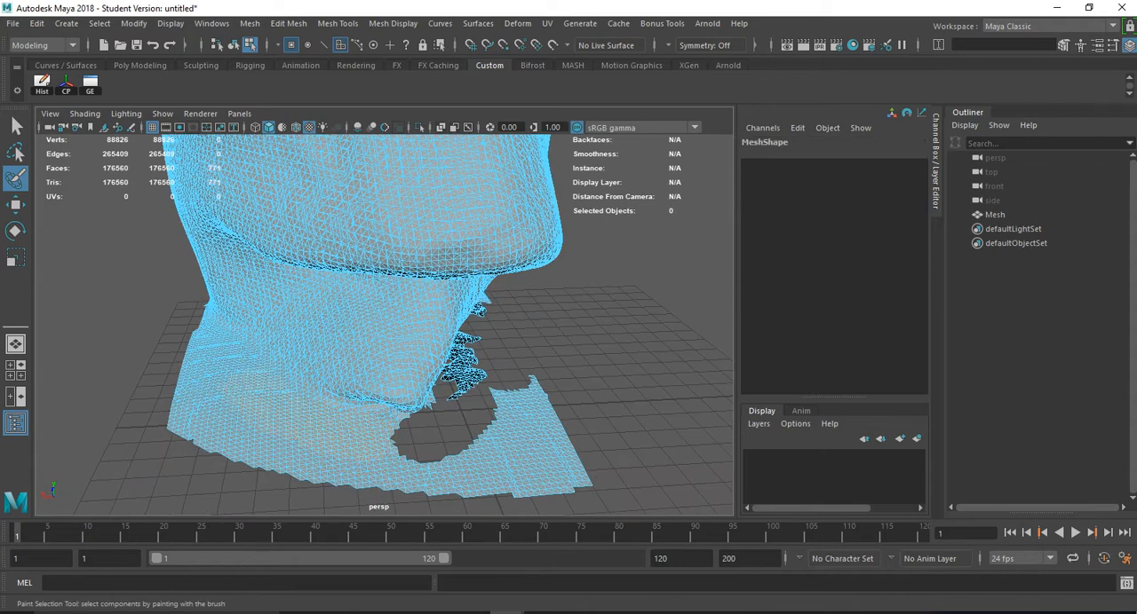
pyautogui.press('Delete')
pyautogui.keyDown('alt'); pyautogui.moveTo(338, 346); pyautogui.dragTo(399, 349); pyautogui.keyUp('alt')
pyautogui.moveTo(424, 394); pyautogui.dragTo(435, 399)
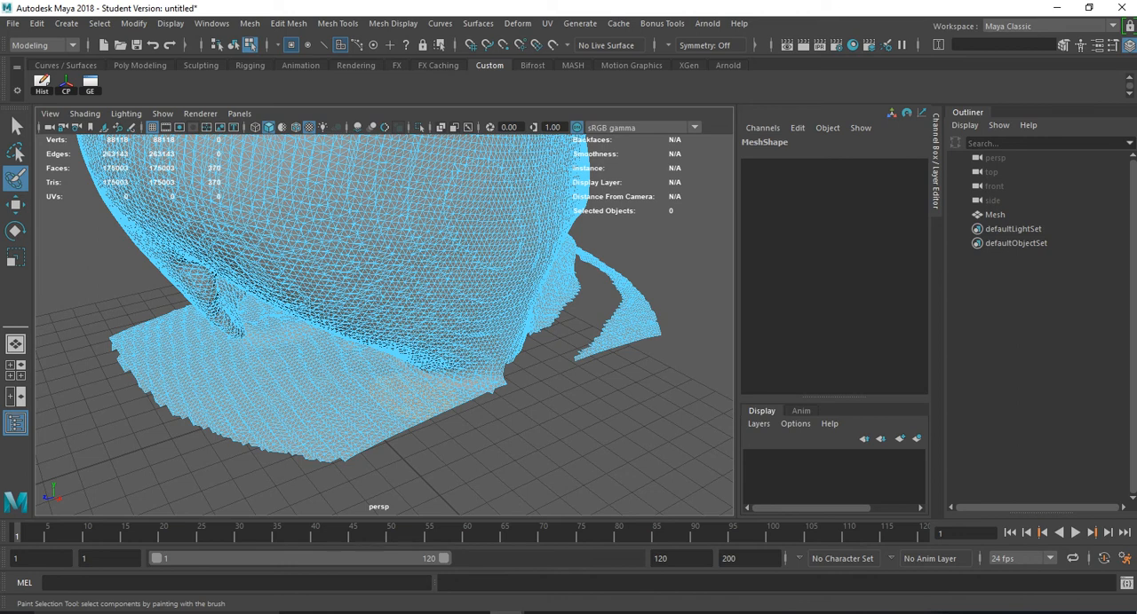
pyautogui.click(223, 363)
pyautogui.moveTo(223, 364)
pyautogui.keyDown('alt'); pyautogui.mouseDown()
pyautogui.moveTo(447, 378)
pyautogui.moveTo(325, 357)
pyautogui.mouseUp(); pyautogui.keyUp('alt')
pyautogui.press('Delete')
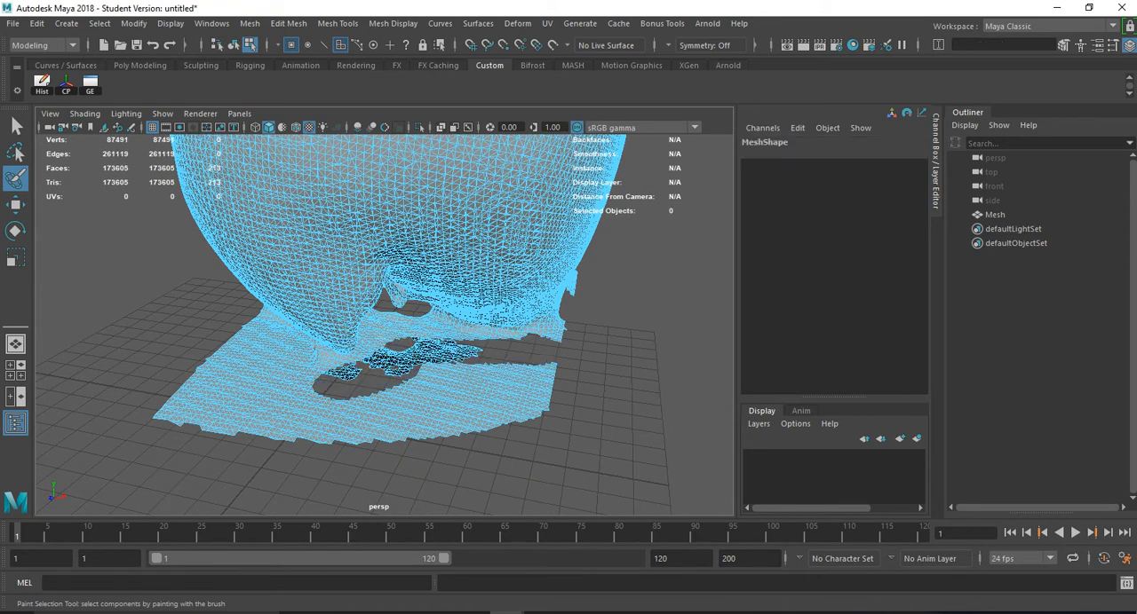
# - Delete the painted base faces in the gap beneath the back of the head
pyautogui.press('Delete')
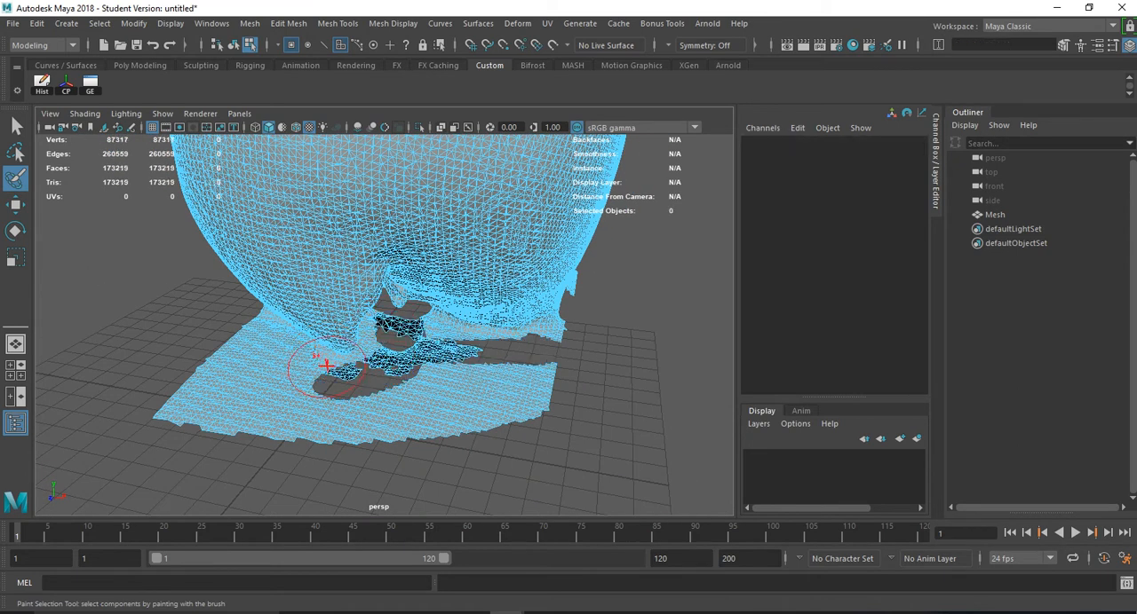
pyautogui.click(315, 373)
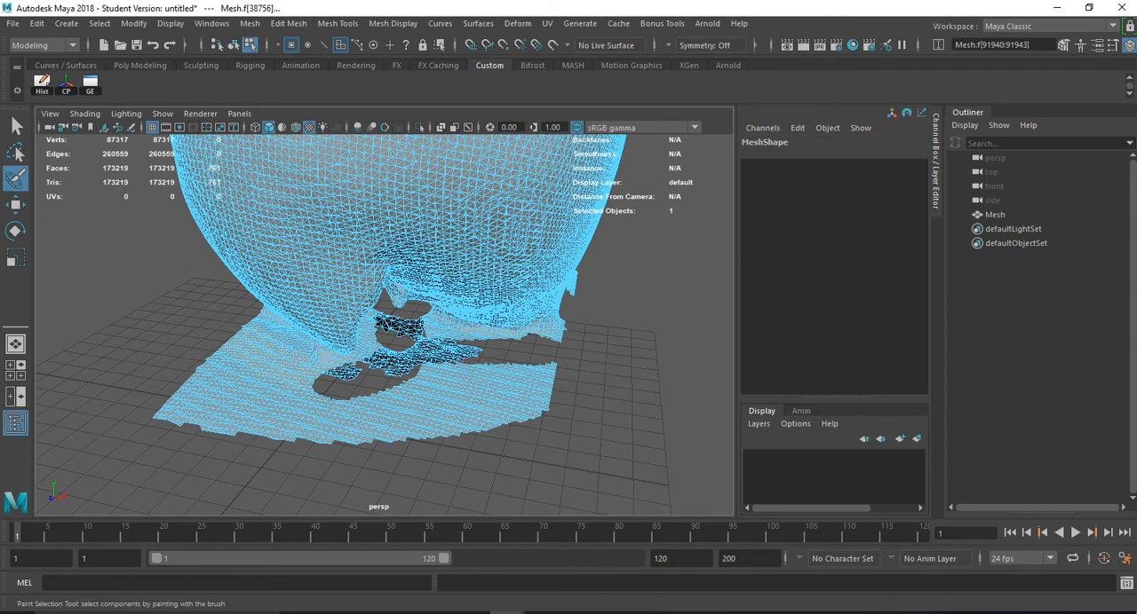
pyautogui.press('Delete')
# - Select the remaining flat base strips around the head and delete them
pyautogui.keyDown('alt'); pyautogui.moveTo(355, 408); pyautogui.dragTo(533, 390); pyautogui.keyUp('alt')
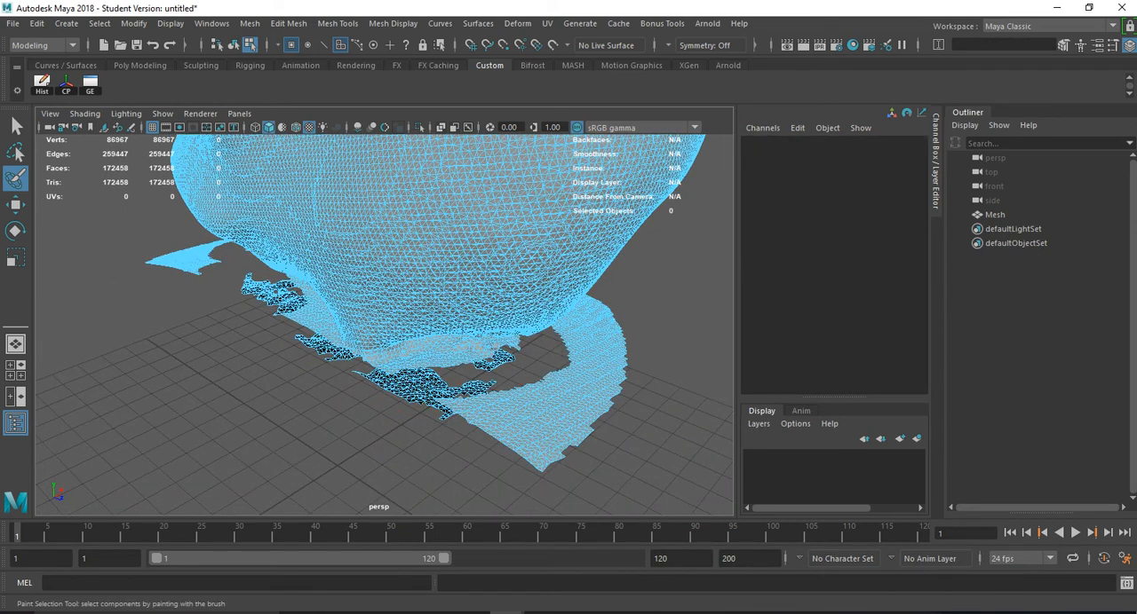
pyautogui.press('e')
pyautogui.click(543, 408)
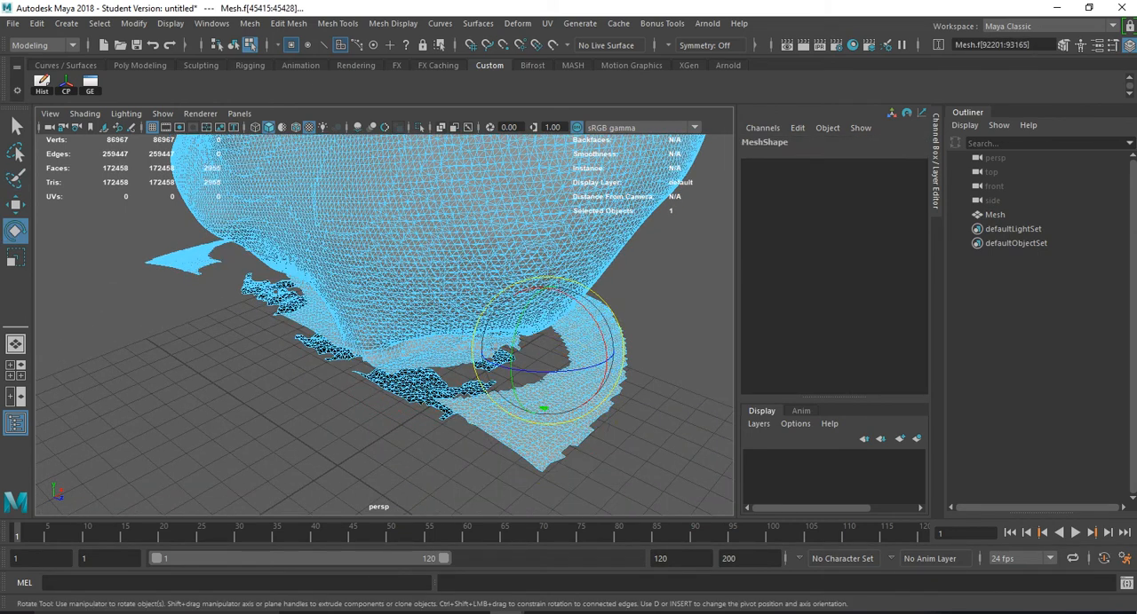
pyautogui.press('Delete')
pyautogui.keyDown('alt'); pyautogui.moveTo(543, 409); pyautogui.dragTo(254, 483); pyautogui.keyUp('alt')
pyautogui.click(254, 484)
pyautogui.press('Delete')
# - Try to delete another selection of mesh faces under the head and undo the deletion
pyautogui.click(330, 418)
pyautogui.press('Delete')
pyautogui.hotkey('ctrl', 'z')
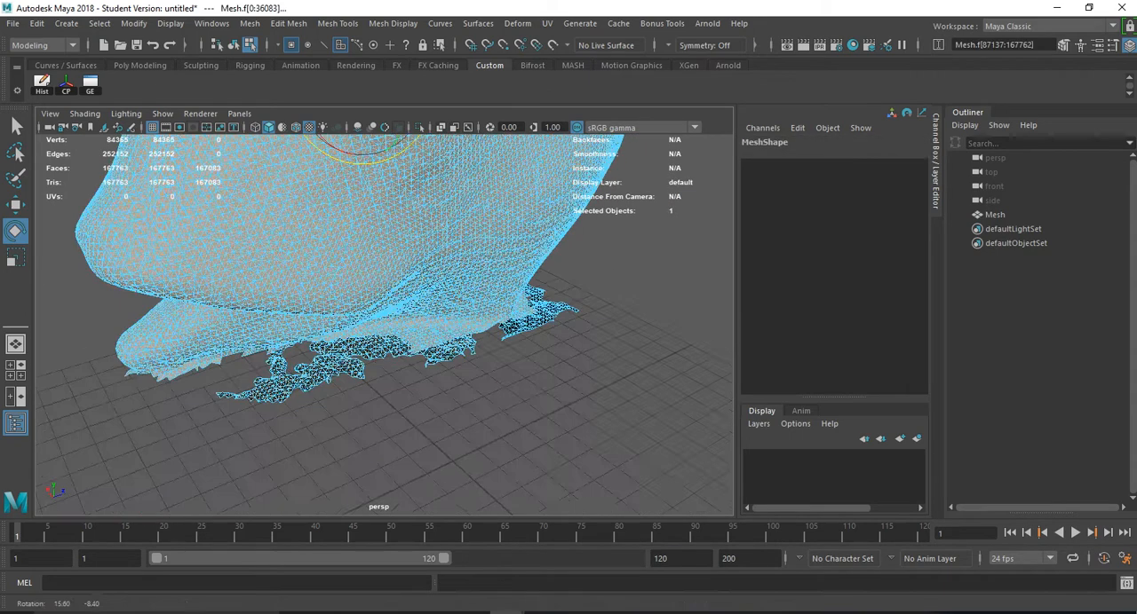
# - Select a loose scan fragment beneath the neck and delete it
pyautogui.doubleClick(520, 310)
pyautogui.keyDown('alt'); pyautogui.moveTo(521, 310); pyautogui.dragTo(657, 382); pyautogui.keyUp('alt')
pyautogui.press('Delete')
pyautogui.moveTo(532, 390)
pyautogui.keyDown('alt'); pyautogui.mouseDown()
pyautogui.moveTo(537, 288)
pyautogui.moveTo(498, 306)
pyautogui.moveTo(546, 311)
pyautogui.moveTo(551, 378)
pyautogui.mouseUp(); pyautogui.keyUp('alt')
# - Launch ZBrush from the system search
pyautogui.press('super')
pyautogui.write('zbr')
pyautogui.press('Return')
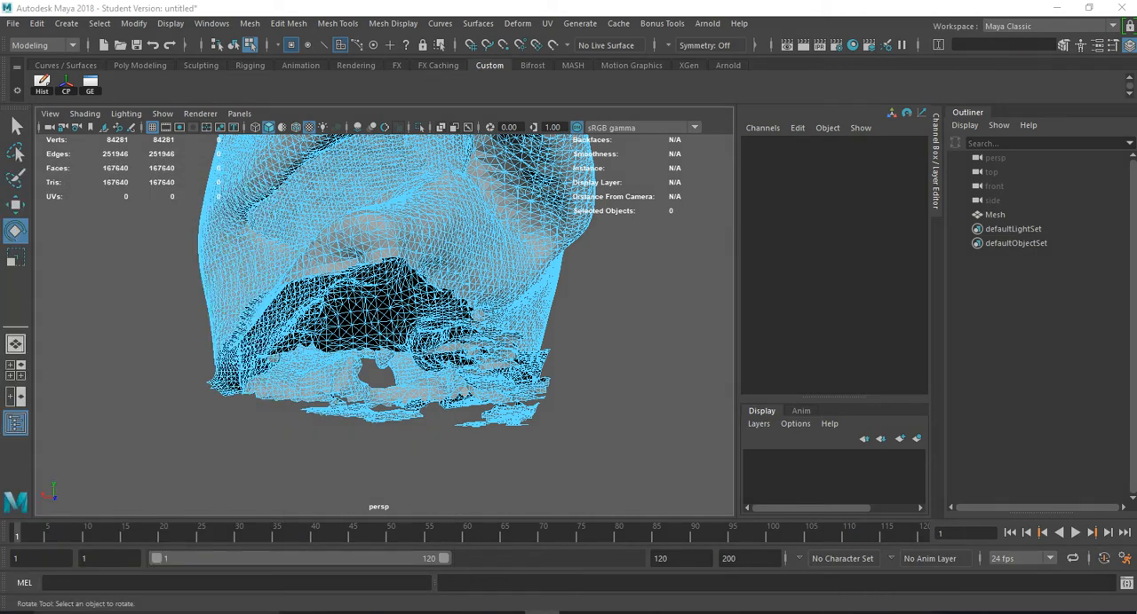
pyautogui.hotkey('alt', 'Tab')
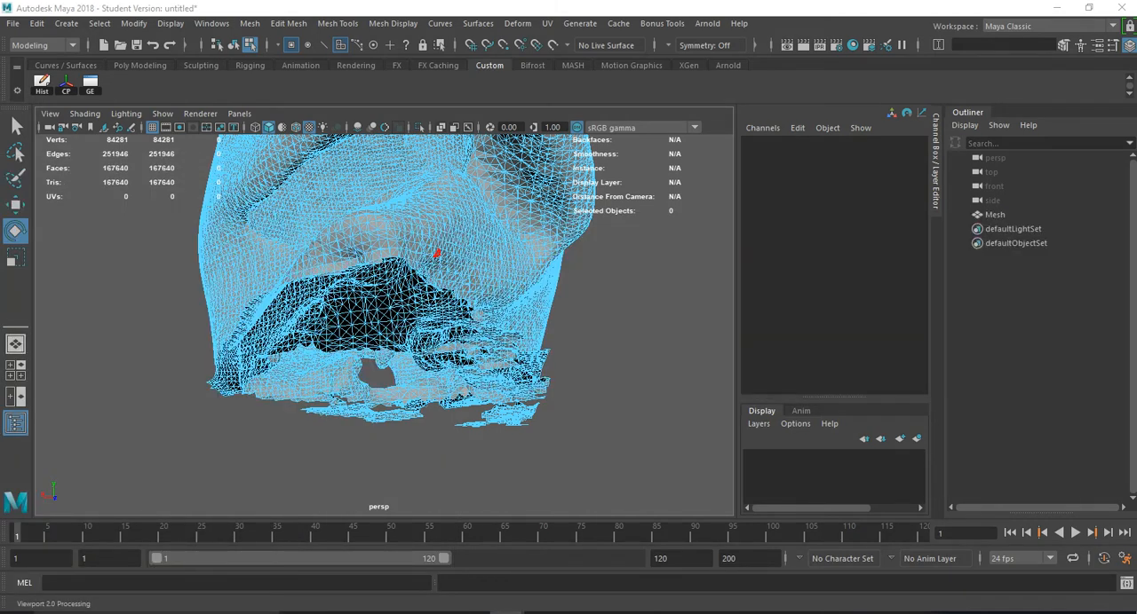
pyautogui.hotkey('alt', 'Tab')
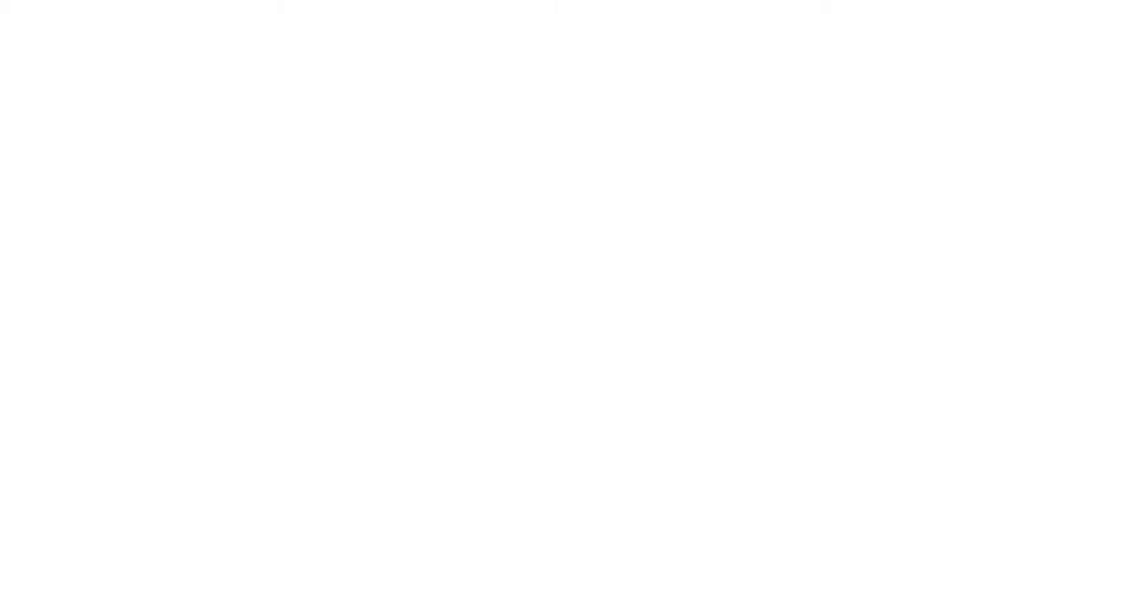
pyautogui.hotkey('alt', 'Tab')
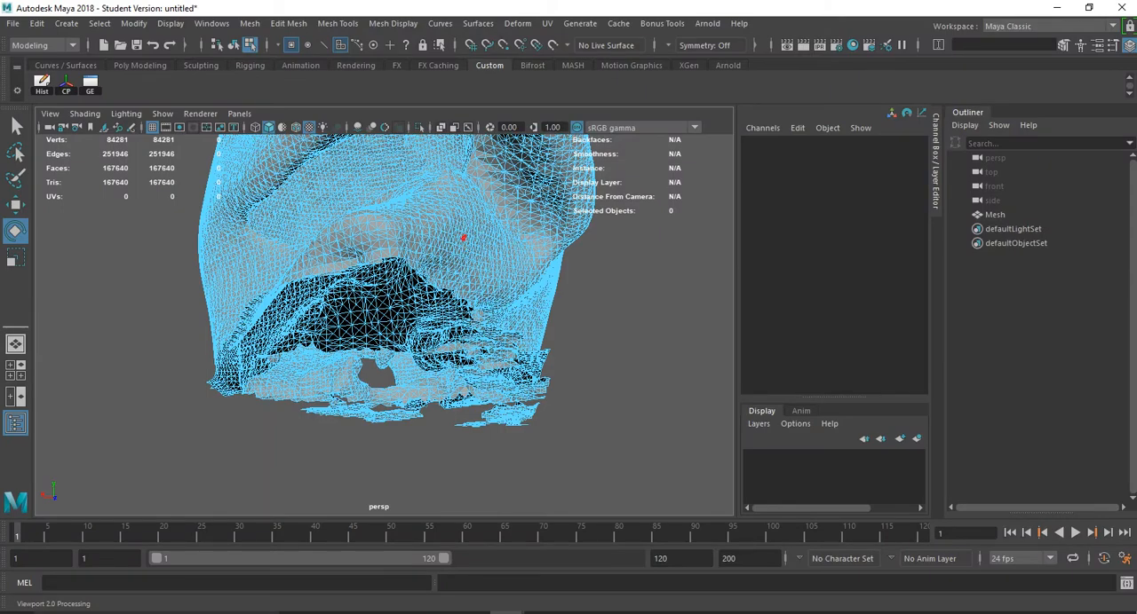
pyautogui.hotkey('alt', 'Tab')
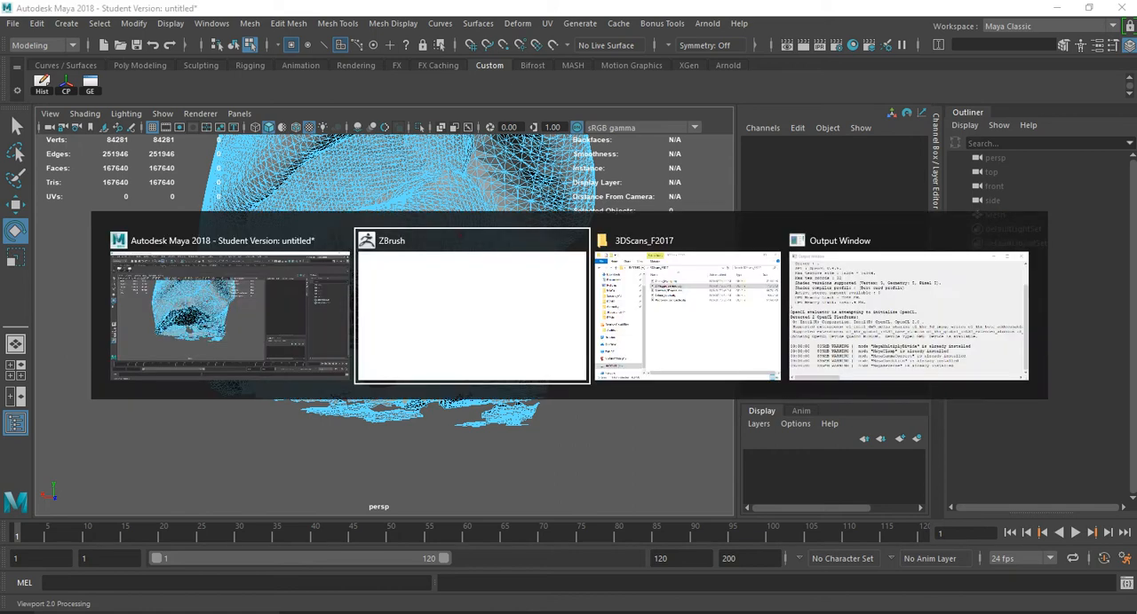
pyautogui.hotkey('alt', 'Tab')
pyautogui.hotkey('alt', 'Tab')
pyautogui.hotkey('alt', 'Tab')
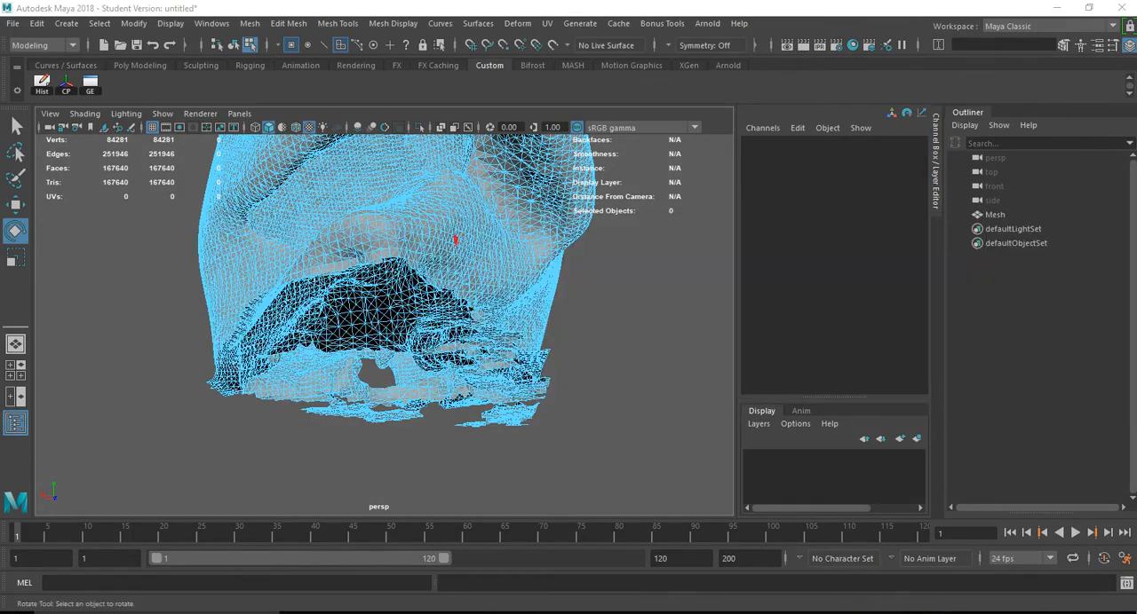
# - Switch to ZBrush, dismiss the startup note and close LightBox
pyautogui.click(1054, 5)
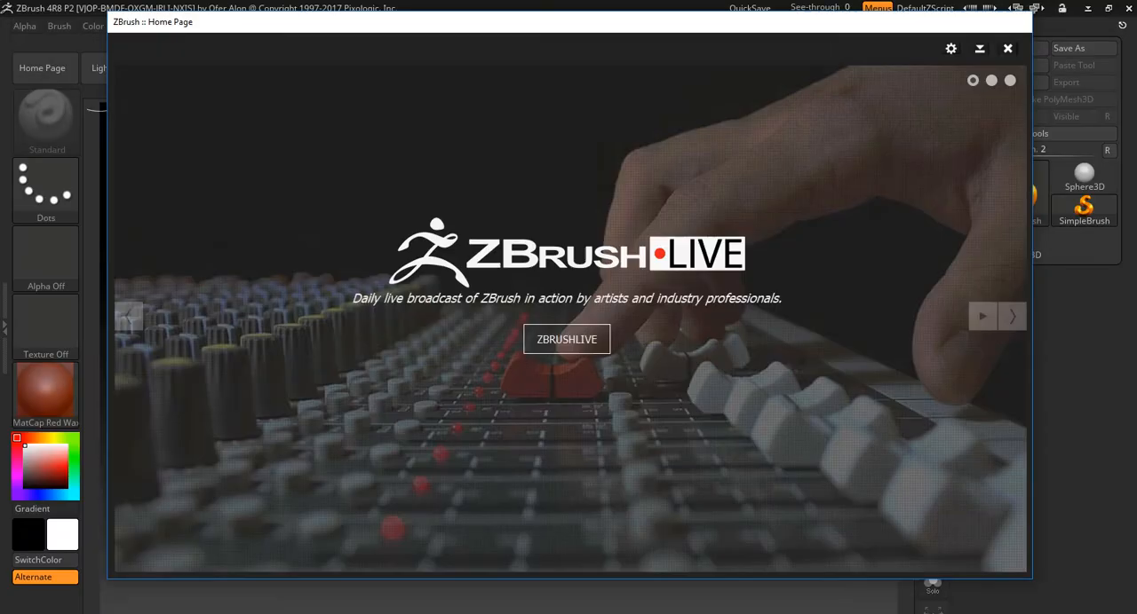
pyautogui.click(1007, 49)
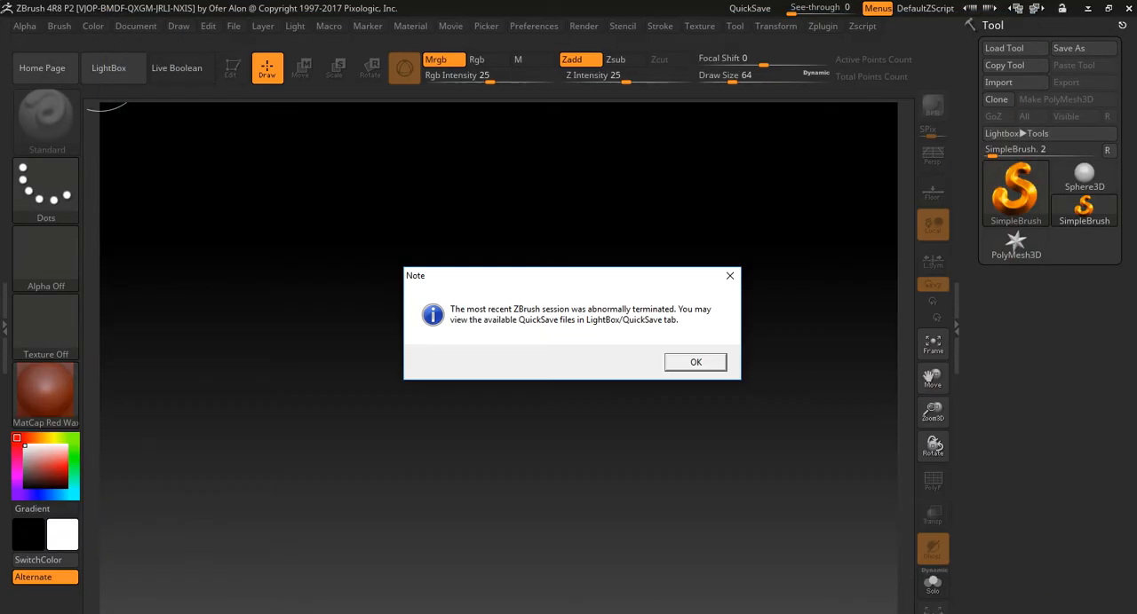
pyautogui.press('Return')
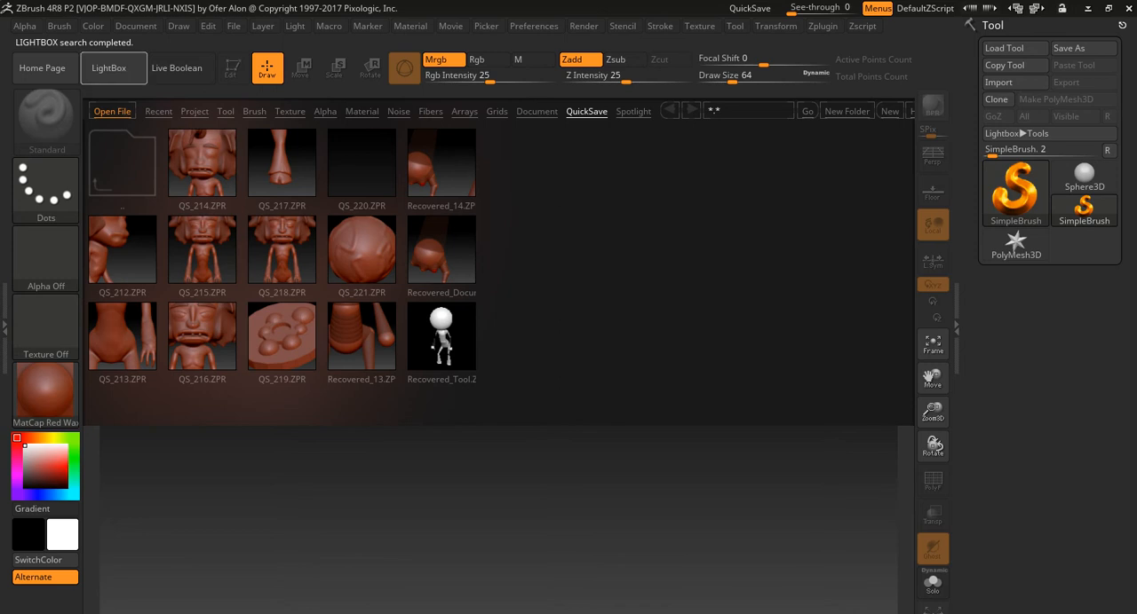
pyautogui.click(108, 67)
# - Import the head scan mesh from the Zbrush3DScan project folder and remove all its unused vertices
pyautogui.click(1015, 81)
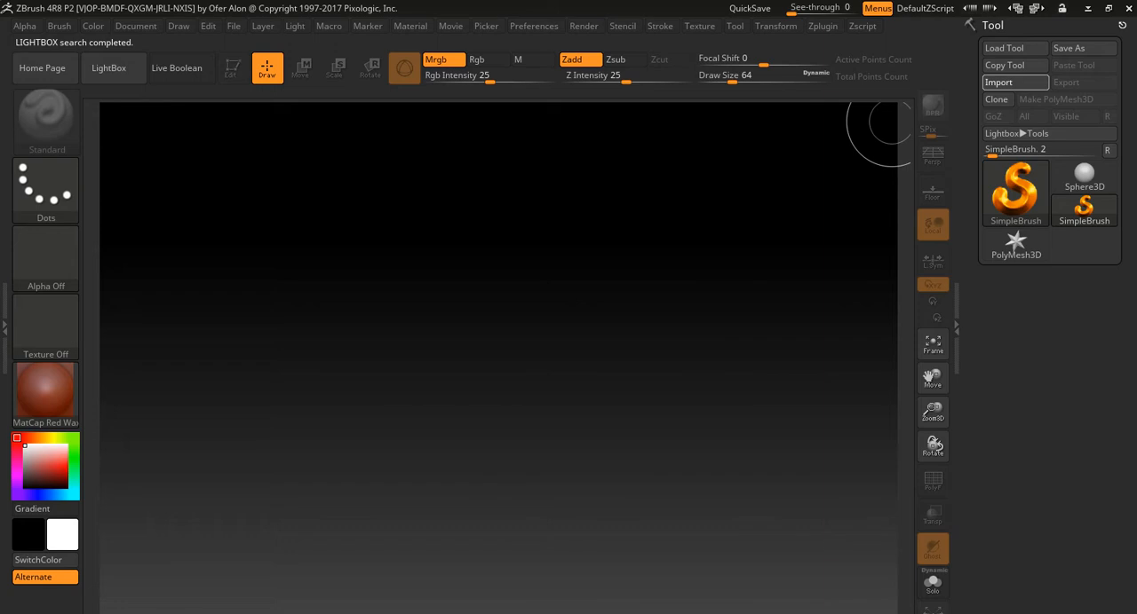
pyautogui.click(171, 120)
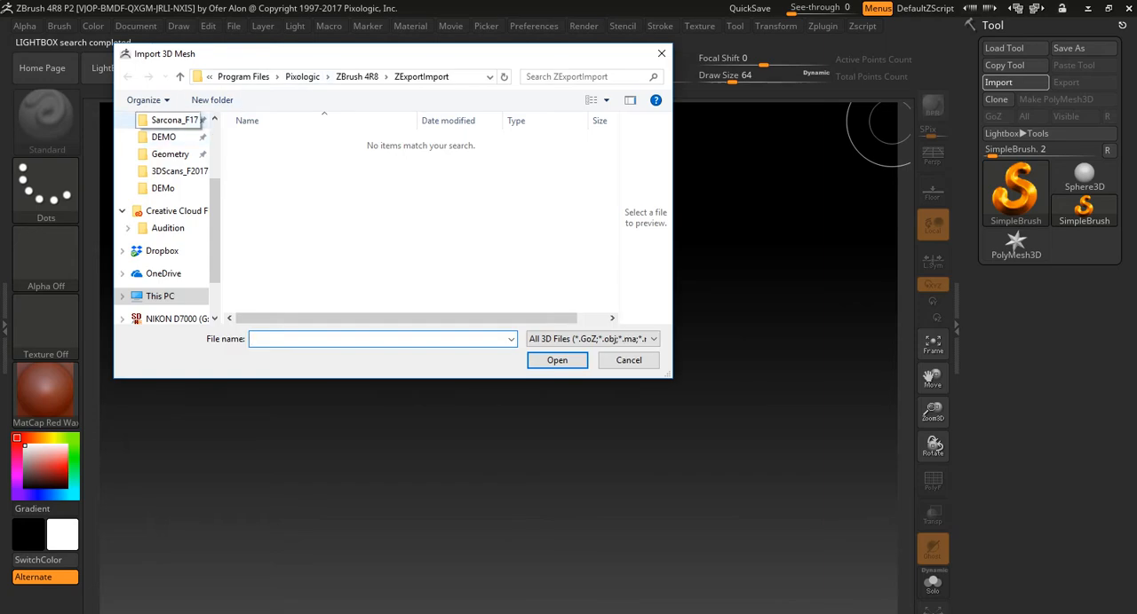
pyautogui.doubleClick(266, 185)
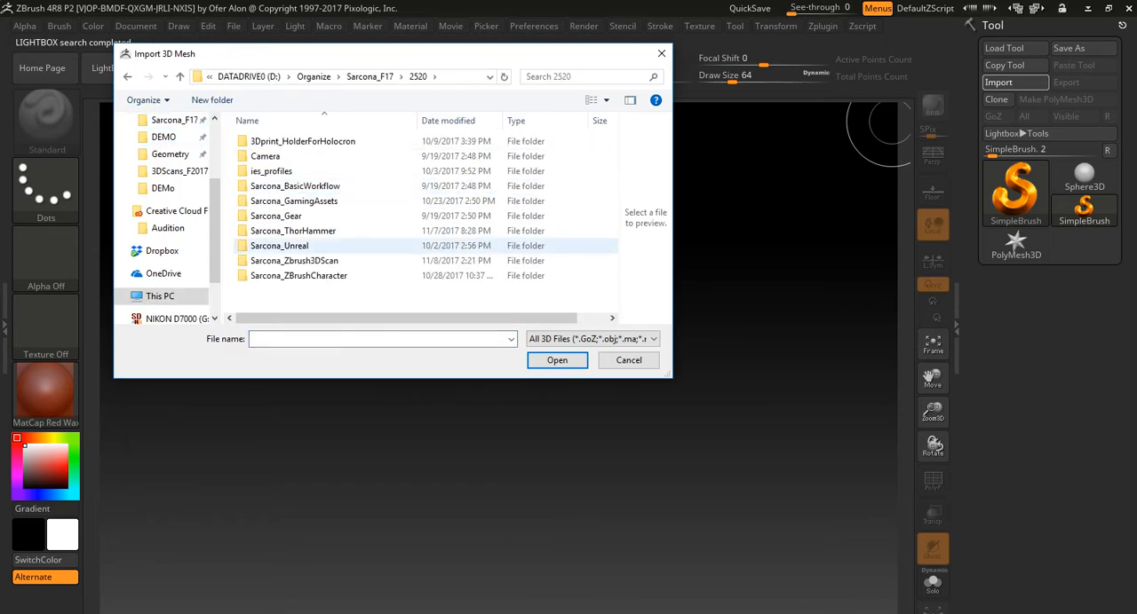
pyautogui.doubleClick(280, 260)
pyautogui.doubleClick(263, 275)
pyautogui.doubleClick(347, 147)
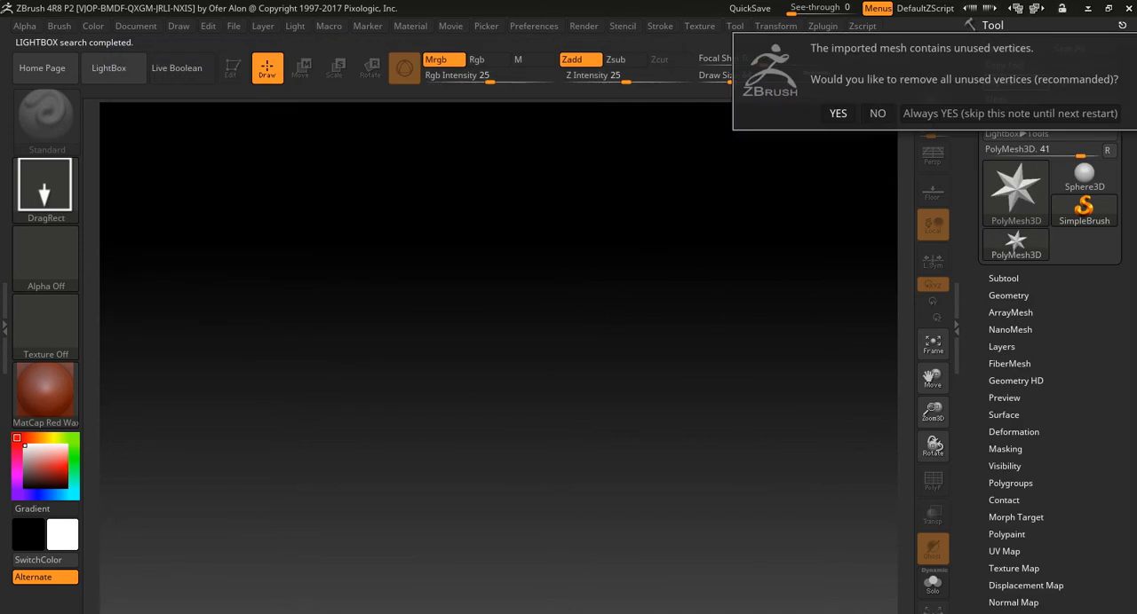
pyautogui.click(837, 113)
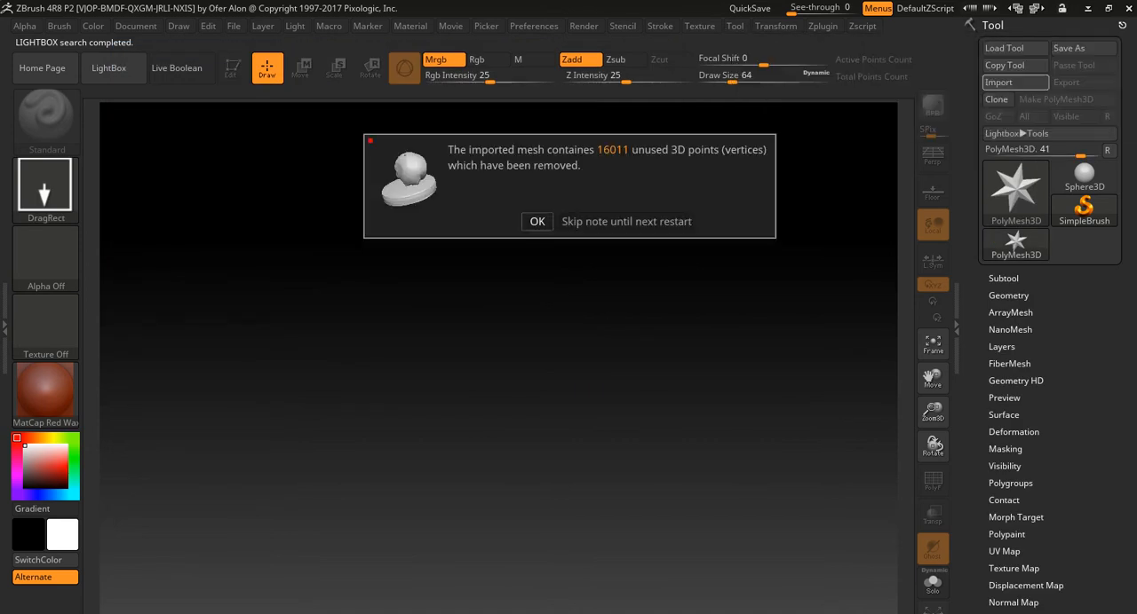
pyautogui.click(542, 219)
# - Place the imported head on the canvas, enter edit mode and frame it
pyautogui.moveTo(532, 354); pyautogui.dragTo(509, 434)
pyautogui.press('t')
pyautogui.press('f')
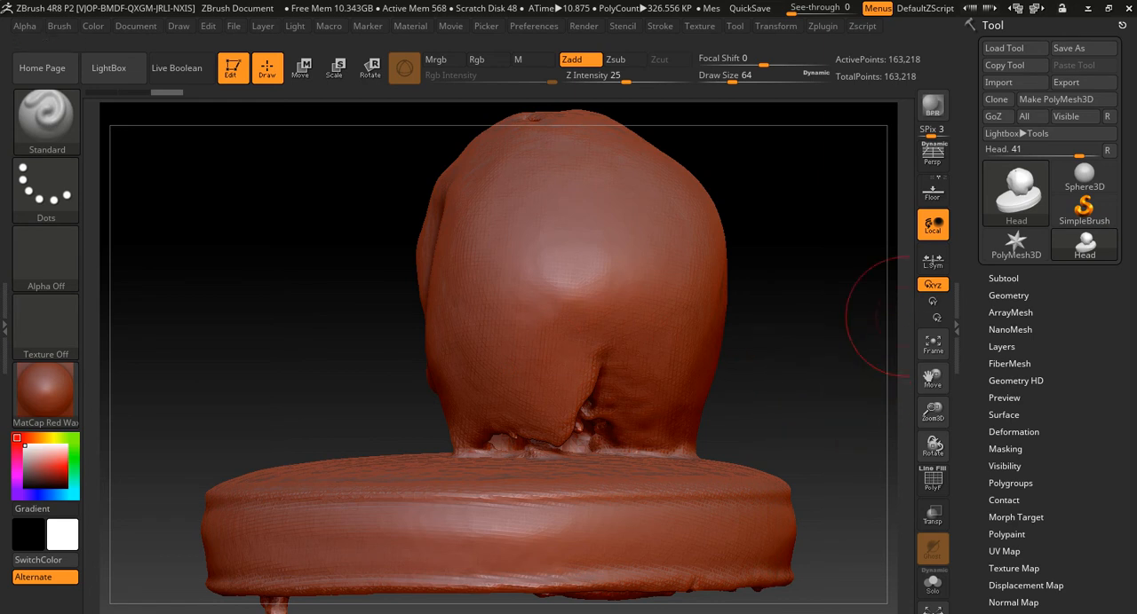
# - Try converting the head to a DynaMesh at resolution 64 and undo the conversion
pyautogui.click(1008, 295)
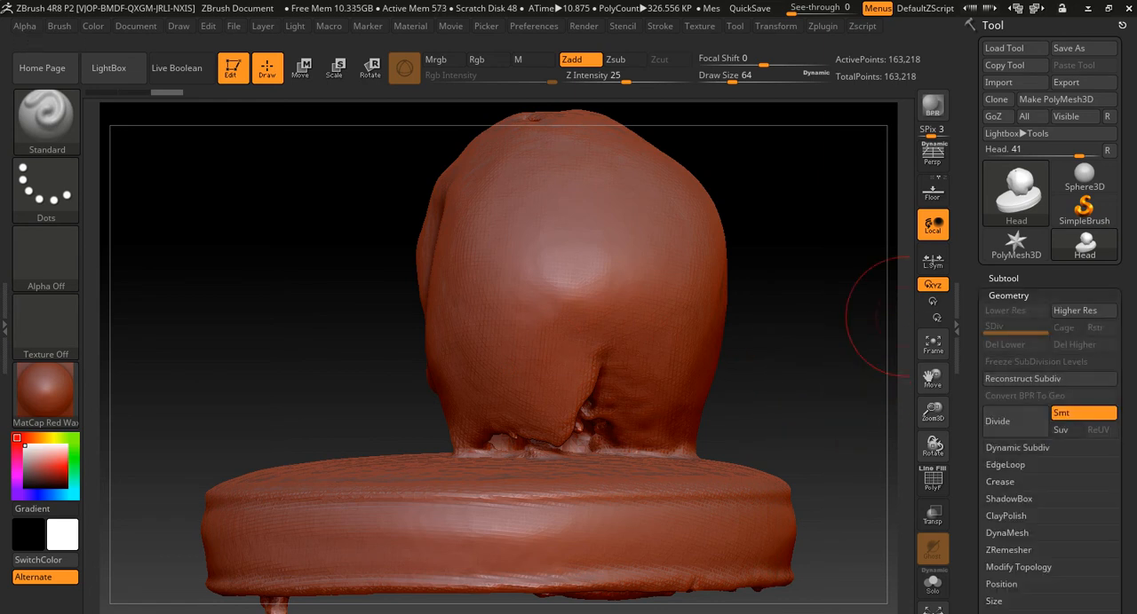
pyautogui.click(1007, 533)
pyautogui.moveTo(980, 597); pyautogui.dragTo(980, 329)
pyautogui.click(1014, 315)
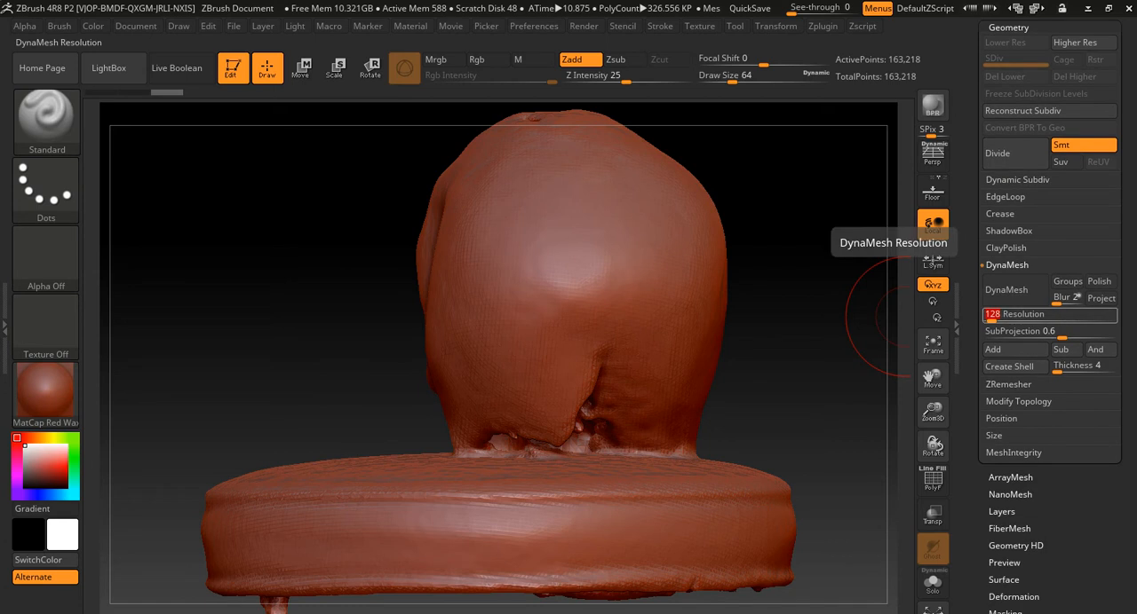
pyautogui.write('64')
pyautogui.press('Return')
pyautogui.click(1006, 289)
pyautogui.moveTo(760, 354); pyautogui.dragTo(710, 332)
pyautogui.hotkey('ctrl', 'z')
# - Try converting the head to a DynaMesh at resolution 128 and undo the conversion
pyautogui.click(1017, 316)
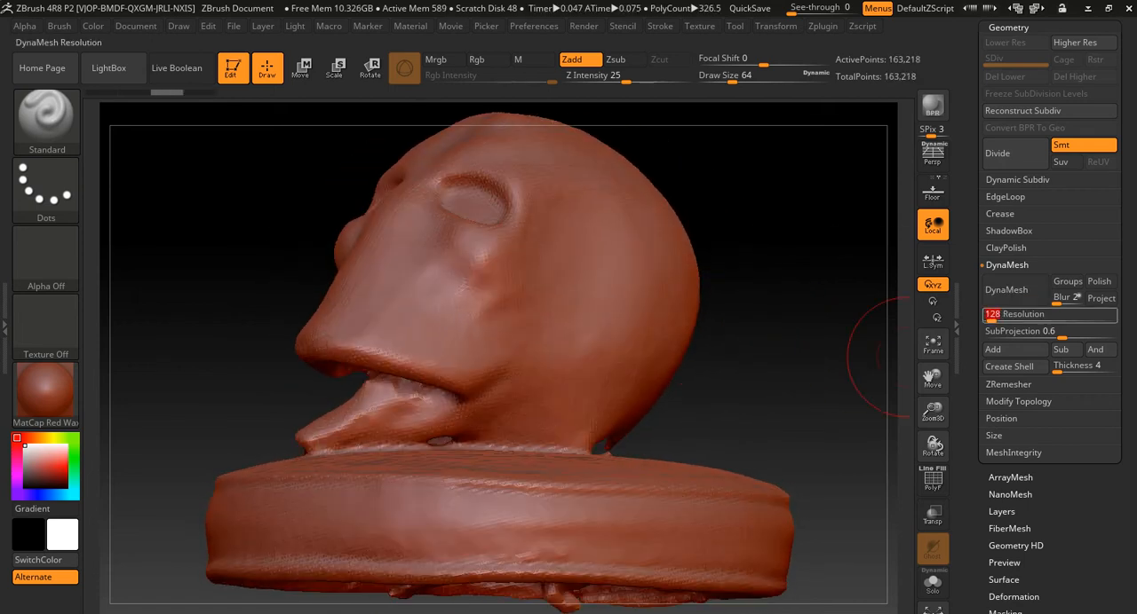
pyautogui.press('BackSpace')
pyautogui.write('128')
pyautogui.press('Return')
pyautogui.click(1006, 290)
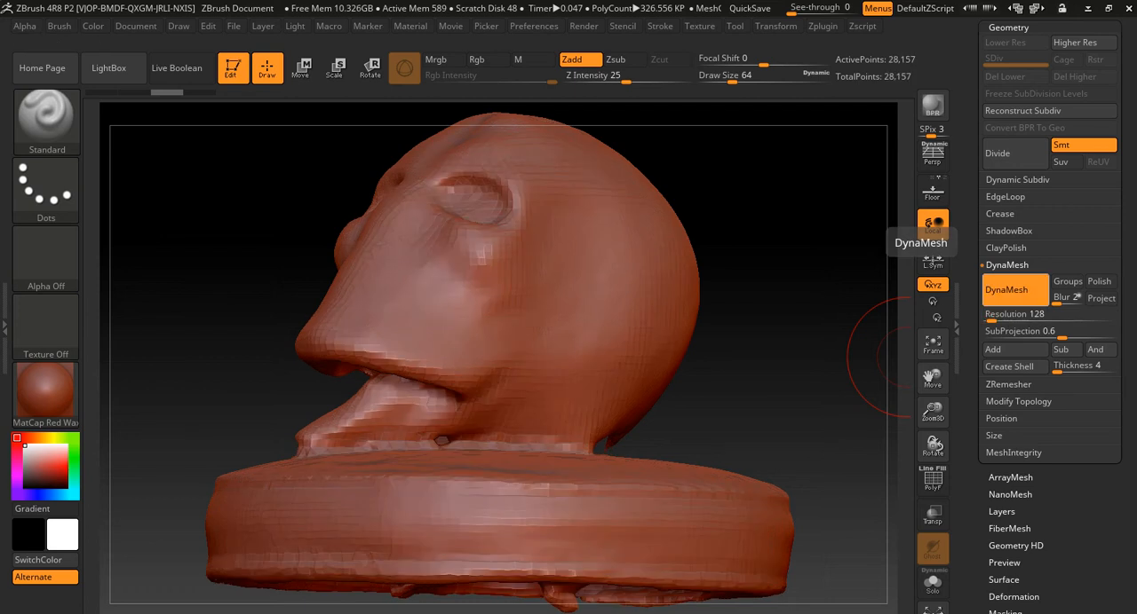
pyautogui.hotkey('ctrl', 'z')
# - Convert the head to a DynaMesh at resolution 256
pyautogui.click(1017, 315)
pyautogui.write('256')
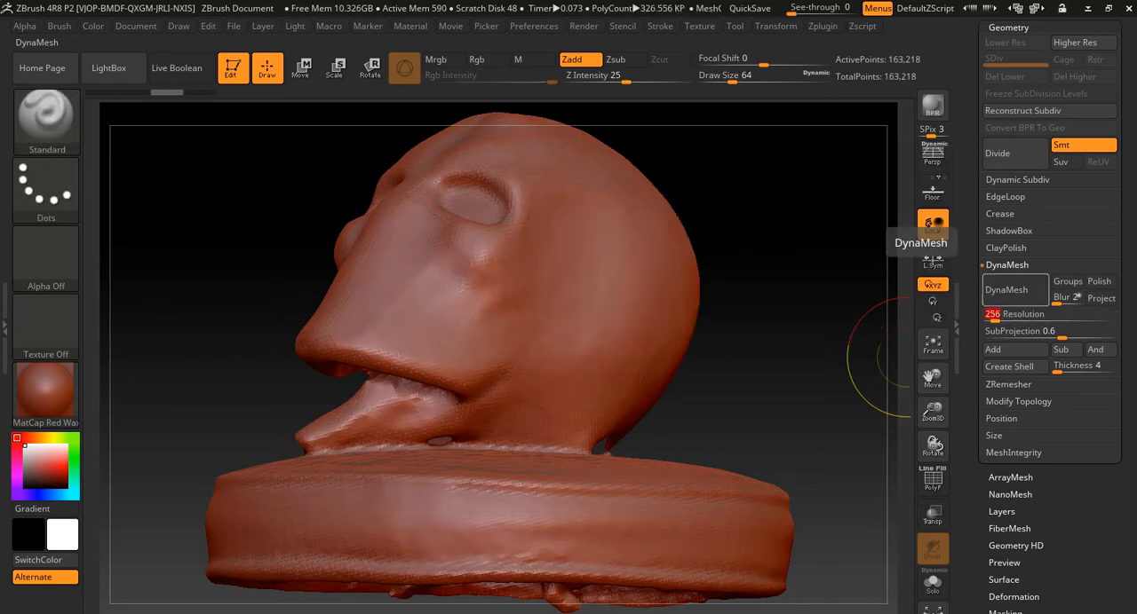
pyautogui.click(1006, 290)
pyautogui.moveTo(753, 394); pyautogui.dragTo(730, 393)
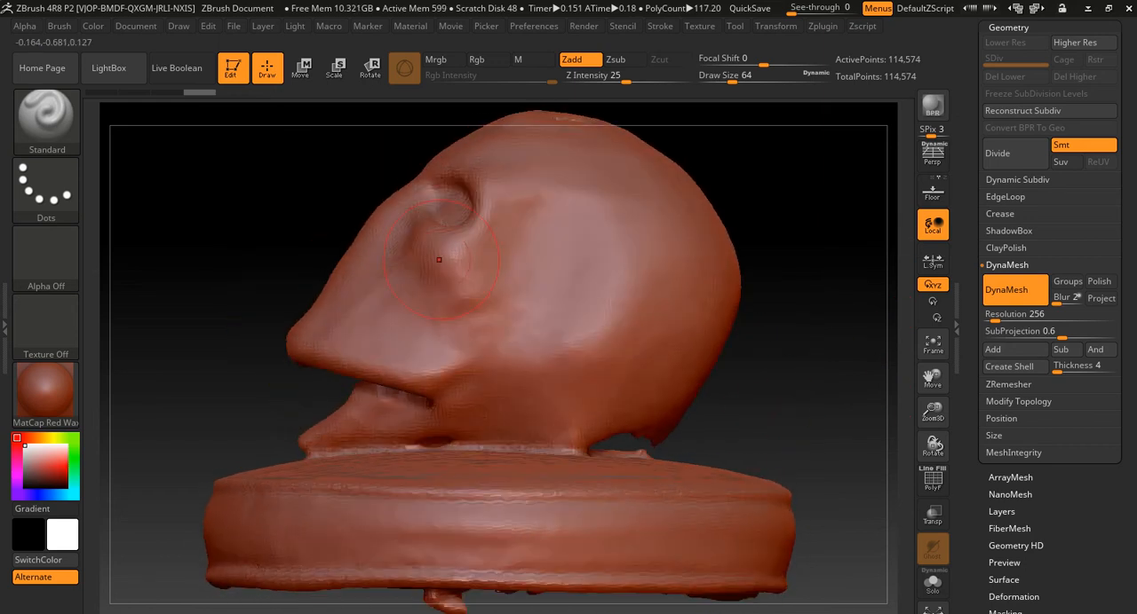
# - Cut away the round base beneath the head in side view with the TrimRect brush
pyautogui.press('b')
pyautogui.press('t')
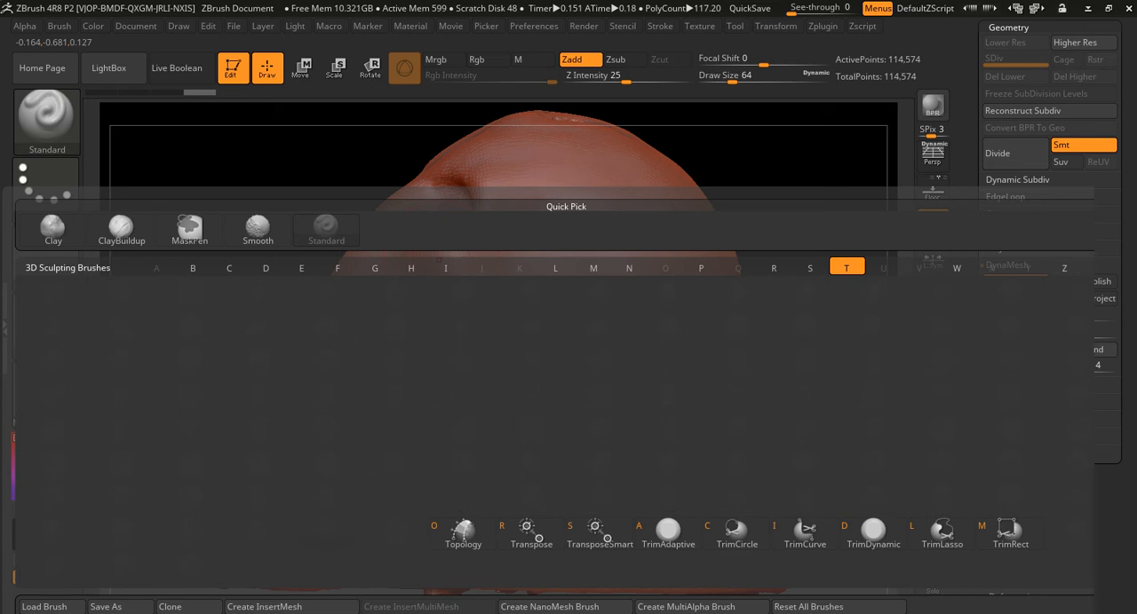
pyautogui.press('Escape')
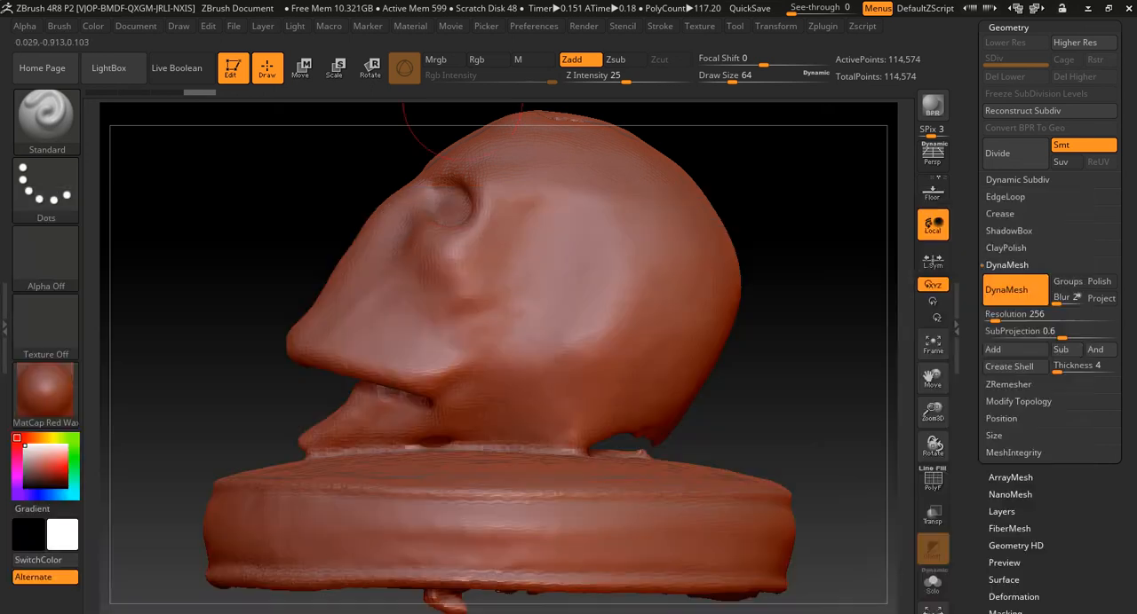
pyautogui.press('b')
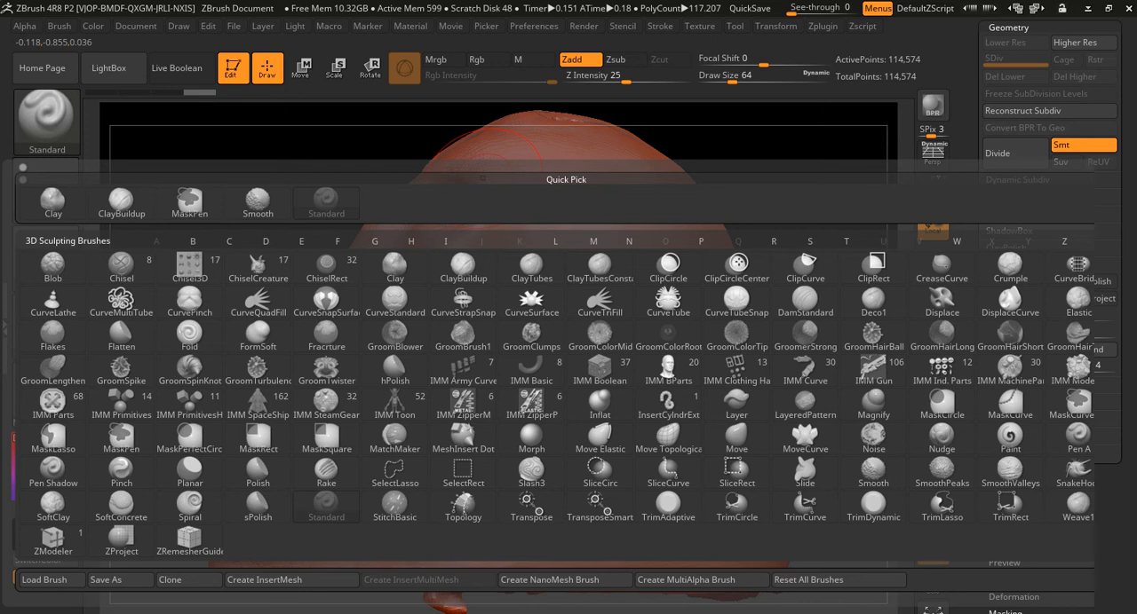
pyautogui.press('t')
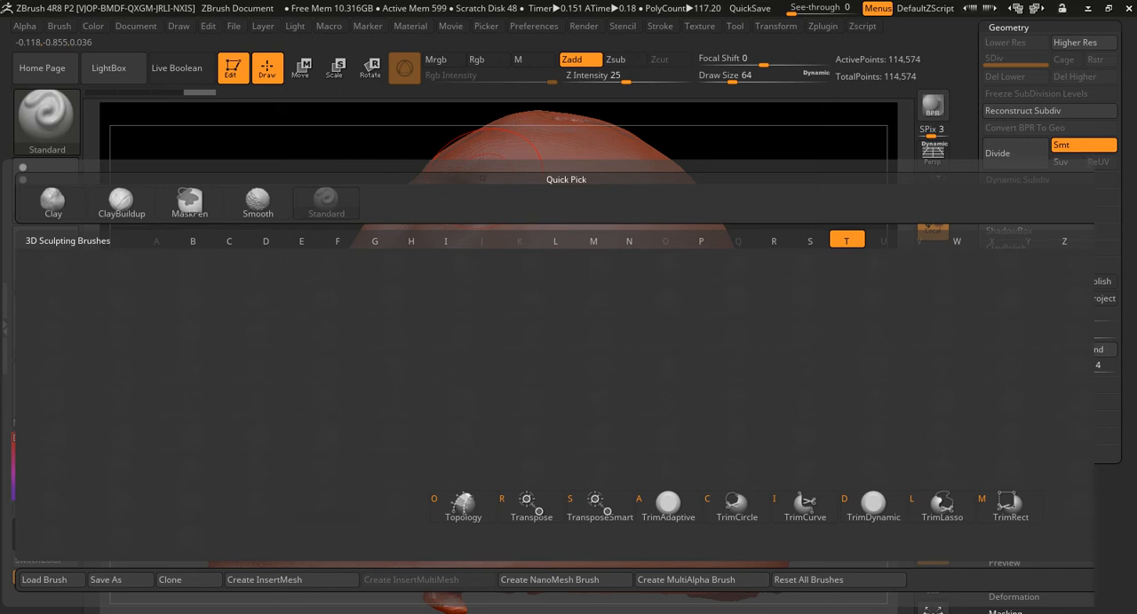
pyautogui.press('i')
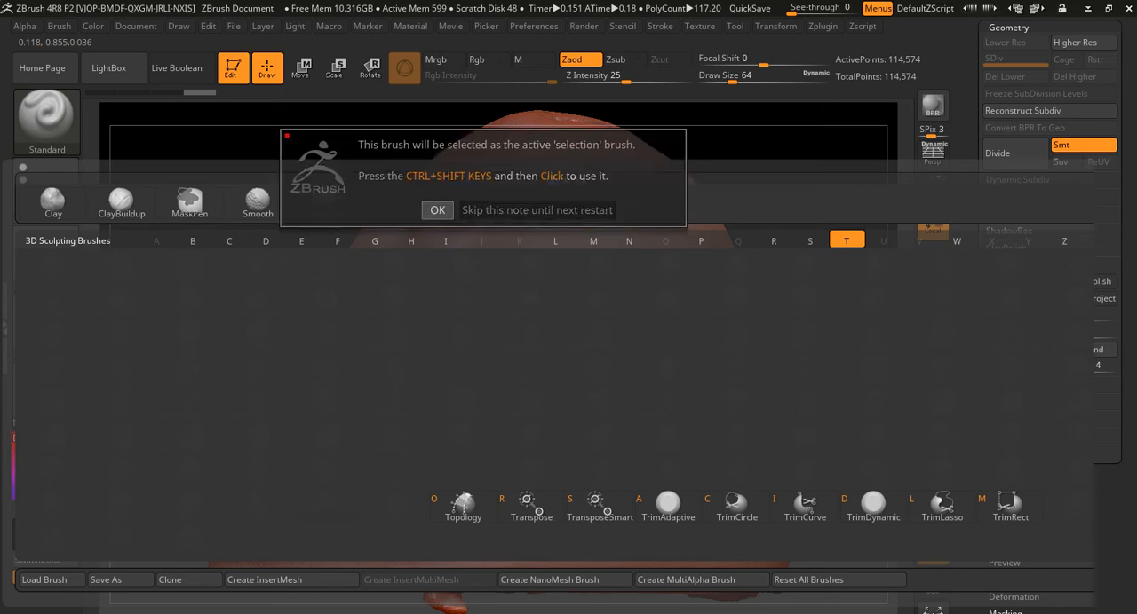
pyautogui.click(436, 209)
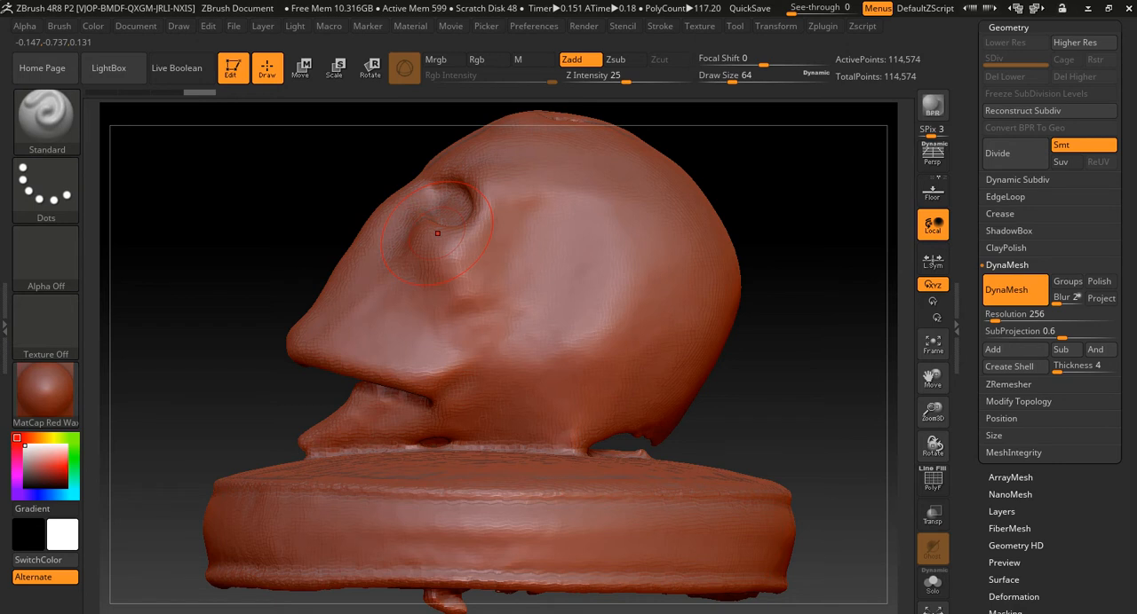
pyautogui.hotkey('ctrl', 'shift')
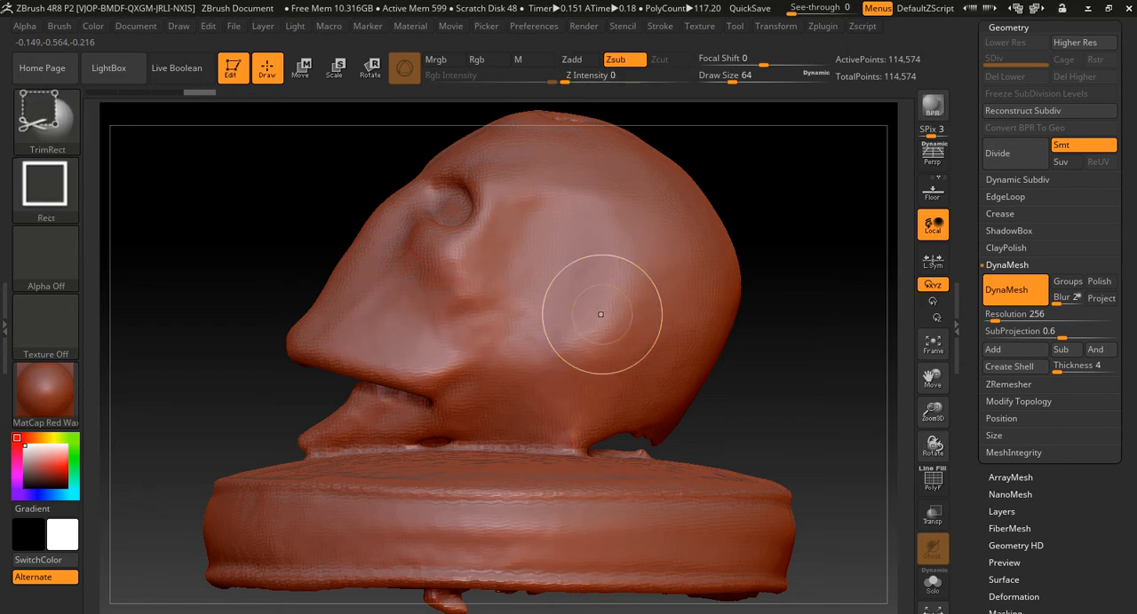
pyautogui.moveTo(257, 355)
pyautogui.keyDown('alt'); pyautogui.mouseDown()
pyautogui.moveTo(274, 436)
pyautogui.moveTo(363, 500)
pyautogui.moveTo(753, 581)
pyautogui.mouseUp(); pyautogui.keyUp('alt')
pyautogui.hotkey('ctrl', 'shift')
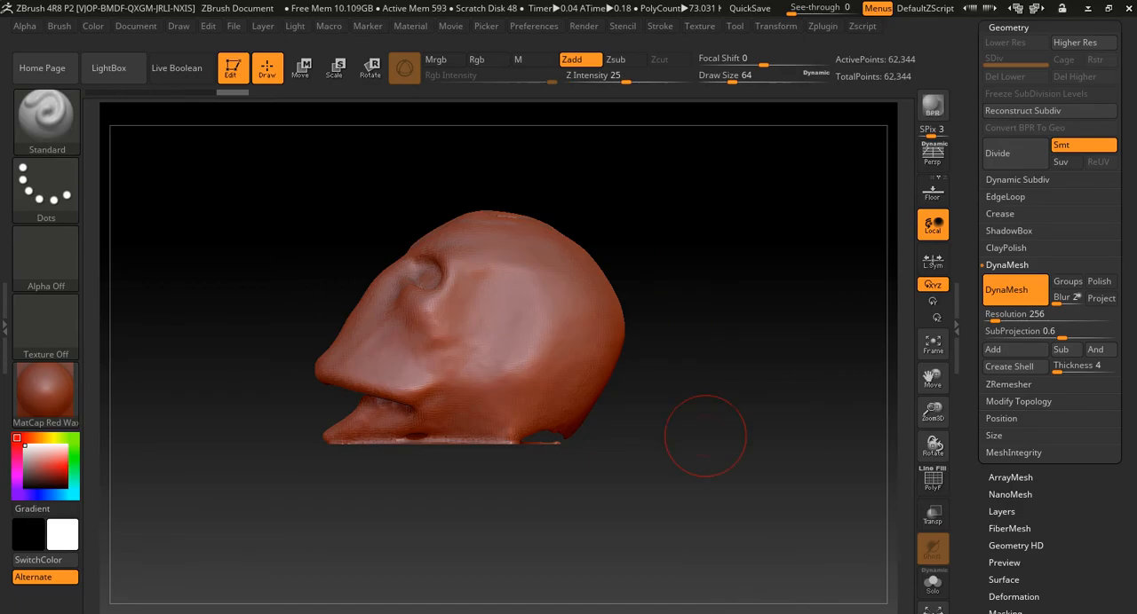
# - Examine the trimmed head's underside and compare it with the underside of the mesh in Maya
pyautogui.moveTo(533, 462); pyautogui.dragTo(870, 449)
pyautogui.moveTo(675, 479); pyautogui.dragTo(759, 524)
pyautogui.moveTo(710, 479); pyautogui.dragTo(852, 542)
pyautogui.moveTo(461, 542)
pyautogui.mouseDown()
pyautogui.moveTo(631, 524)
pyautogui.moveTo(653, 484)
pyautogui.moveTo(517, 467)
pyautogui.mouseUp()
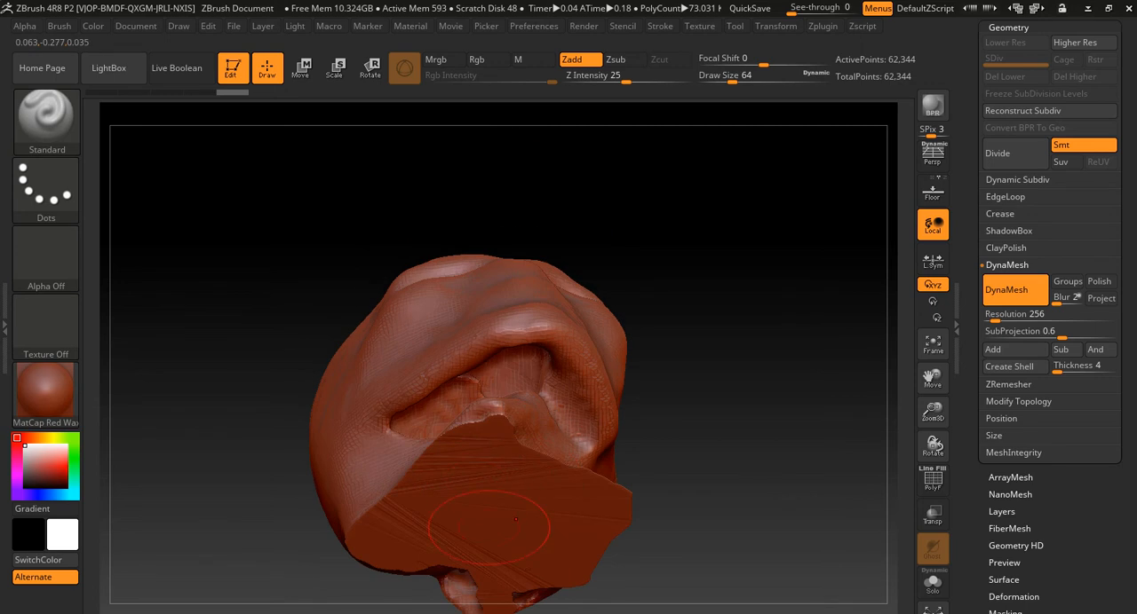
pyautogui.hotkey('alt', 'Tab')
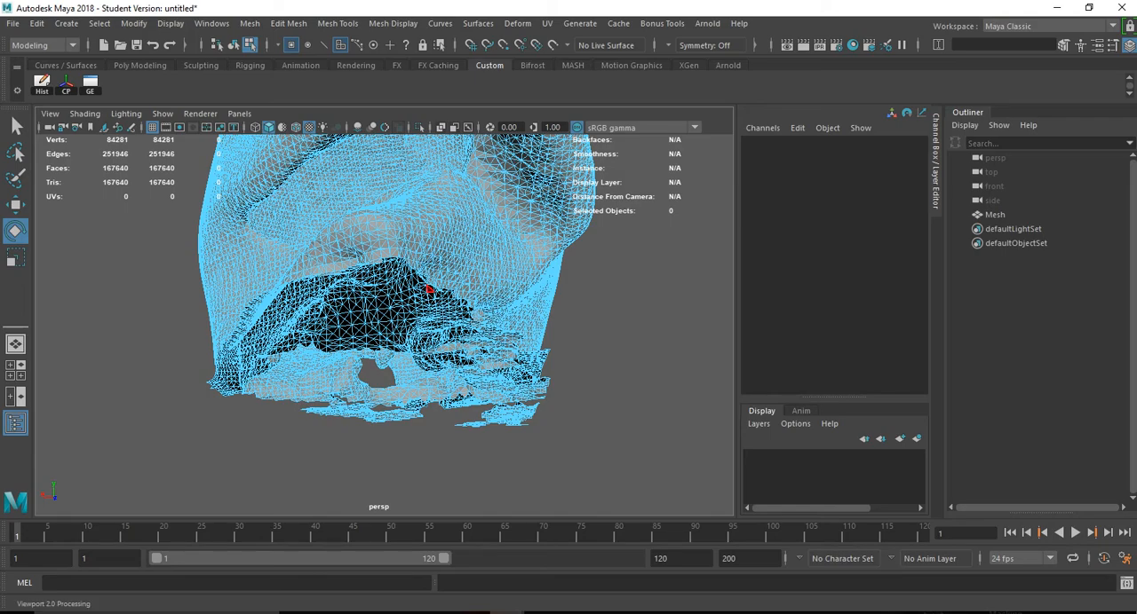
pyautogui.press('F8')
pyautogui.click(515, 444)
pyautogui.keyDown('alt'); pyautogui.moveTo(497, 426); pyautogui.dragTo(622, 453); pyautogui.keyUp('alt')
# - Return to ZBrush and inspect the cavity under the face and the hole on top of the head
pyautogui.hotkey('alt', 'Tab')
pyautogui.moveTo(749, 365)
pyautogui.mouseDown()
pyautogui.moveTo(728, 395)
pyautogui.moveTo(682, 401)
pyautogui.moveTo(686, 428)
pyautogui.moveTo(790, 387)
pyautogui.mouseUp()
pyautogui.moveTo(704, 371)
pyautogui.keyDown('alt'); pyautogui.mouseDown()
pyautogui.moveTo(781, 453)
pyautogui.moveTo(762, 435)
pyautogui.moveTo(622, 410)
pyautogui.moveTo(688, 373)
pyautogui.mouseUp(); pyautogui.keyUp('alt')
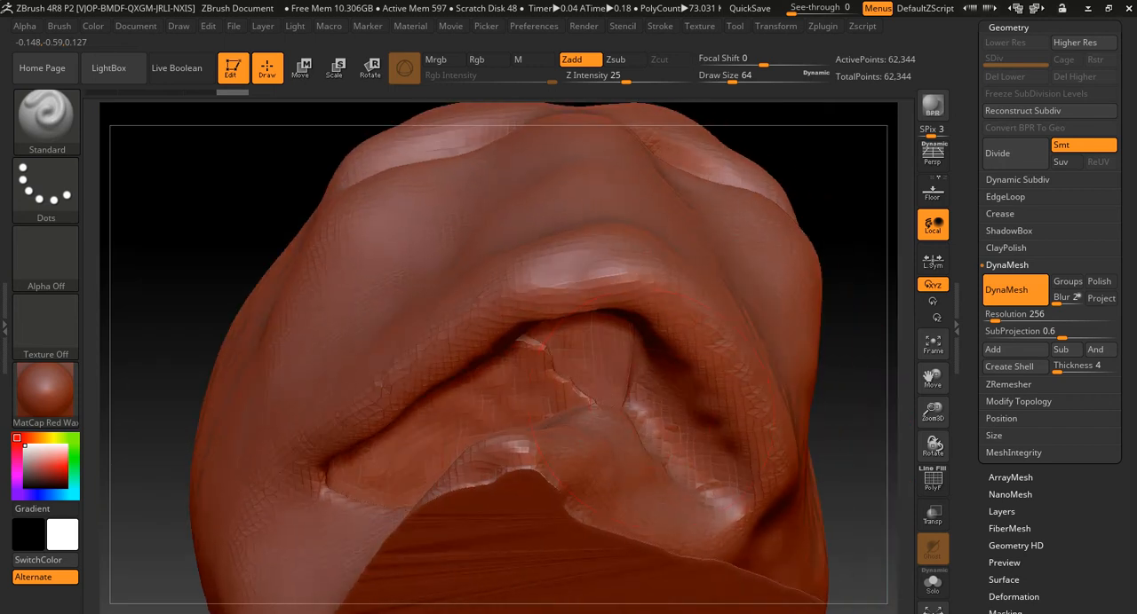
pyautogui.moveTo(204, 309)
pyautogui.mouseDown()
pyautogui.moveTo(288, 288)
pyautogui.moveTo(333, 313)
pyautogui.moveTo(159, 313)
pyautogui.moveTo(345, 299)
pyautogui.mouseUp()
pyautogui.moveTo(244, 209)
pyautogui.mouseDown()
pyautogui.moveTo(228, 282)
pyautogui.moveTo(374, 314)
pyautogui.mouseUp()
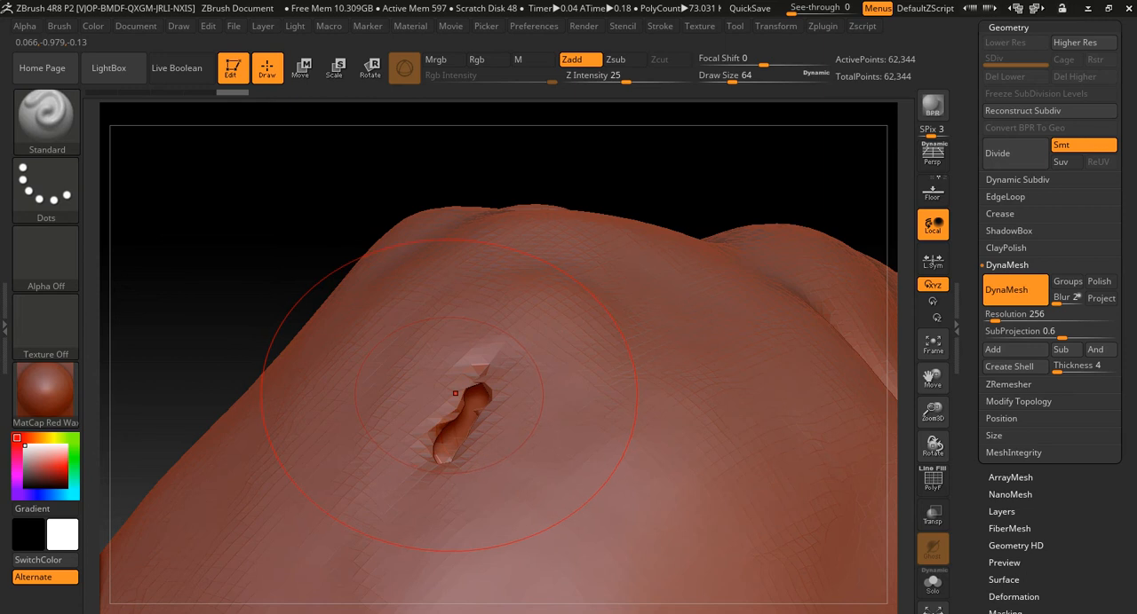
pyautogui.press('b')
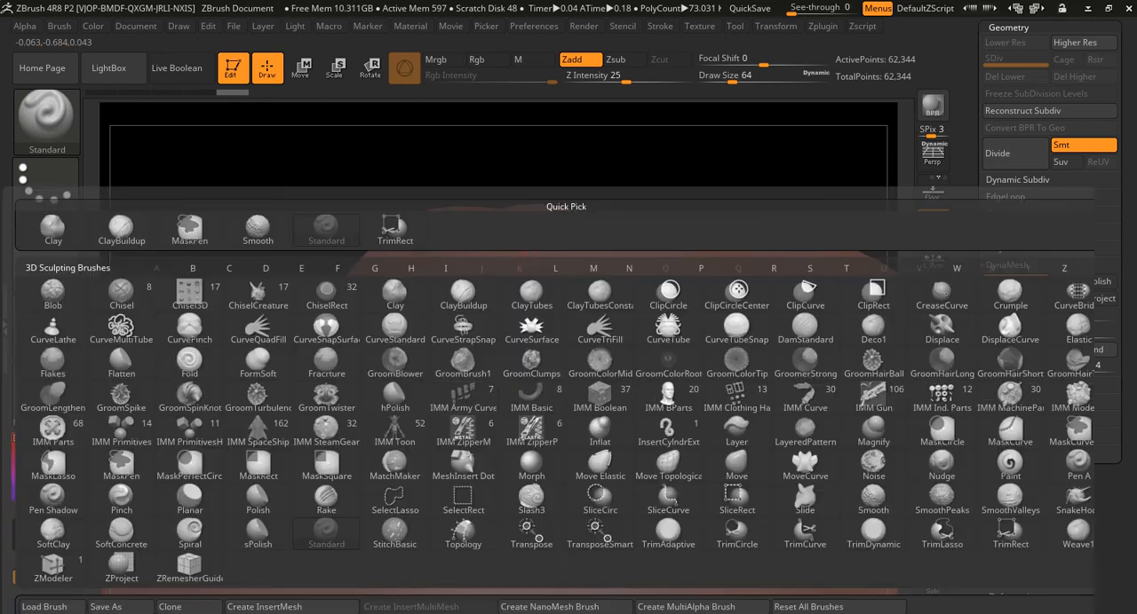
pyautogui.press('c')
pyautogui.press('b')
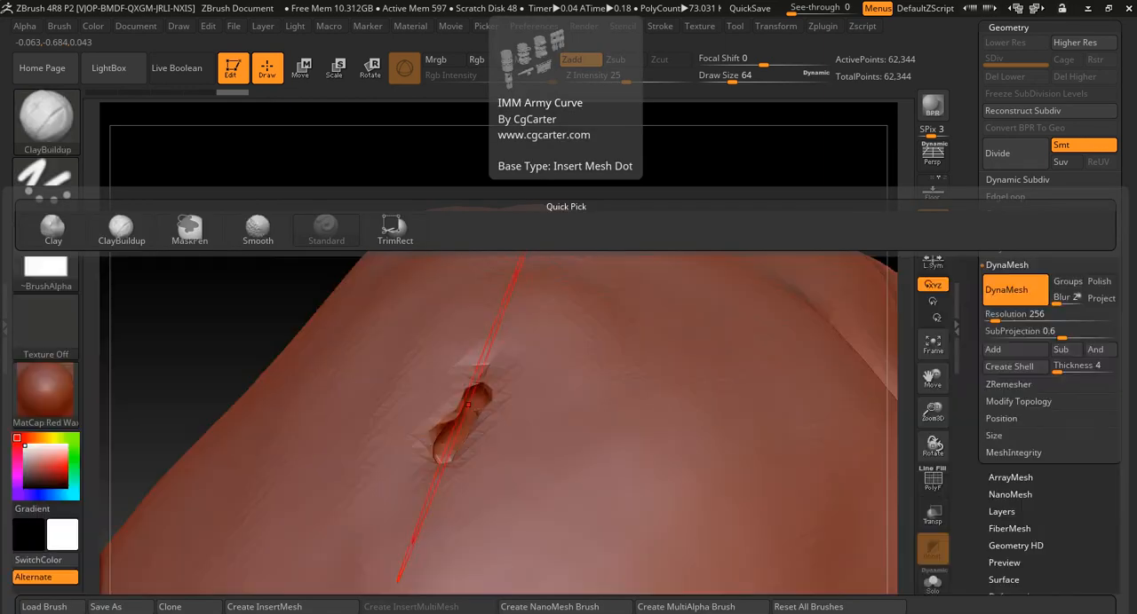
pyautogui.press('s')
pyautogui.moveTo(476, 408); pyautogui.dragTo(458, 408)
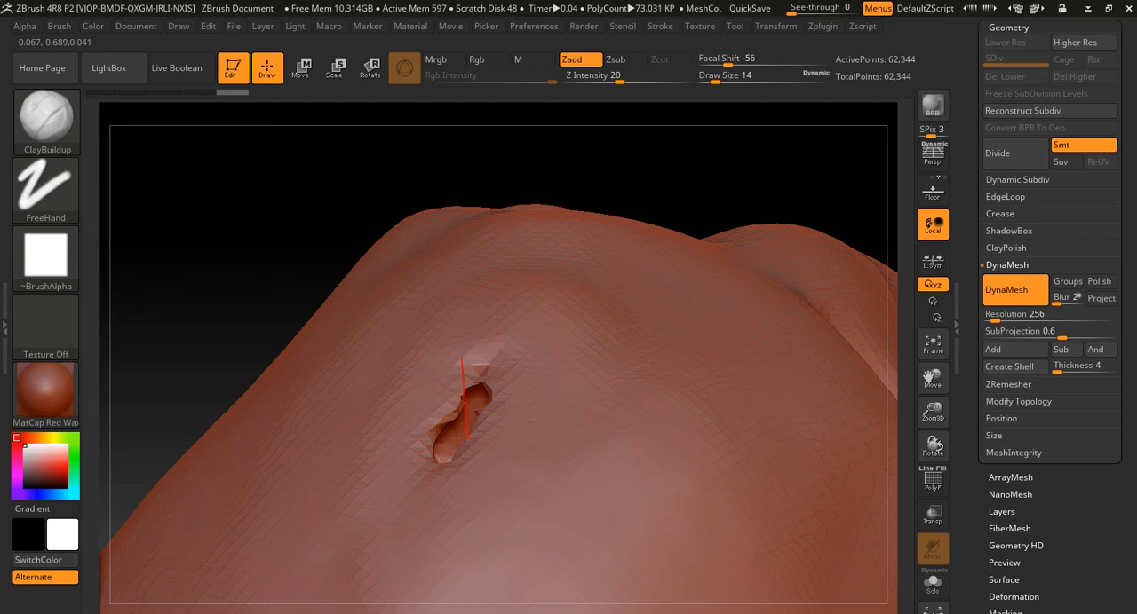
# - Pull the hole on top of the head closed using the Pinch brush at draw size 33
pyautogui.press('b')
pyautogui.press('p')
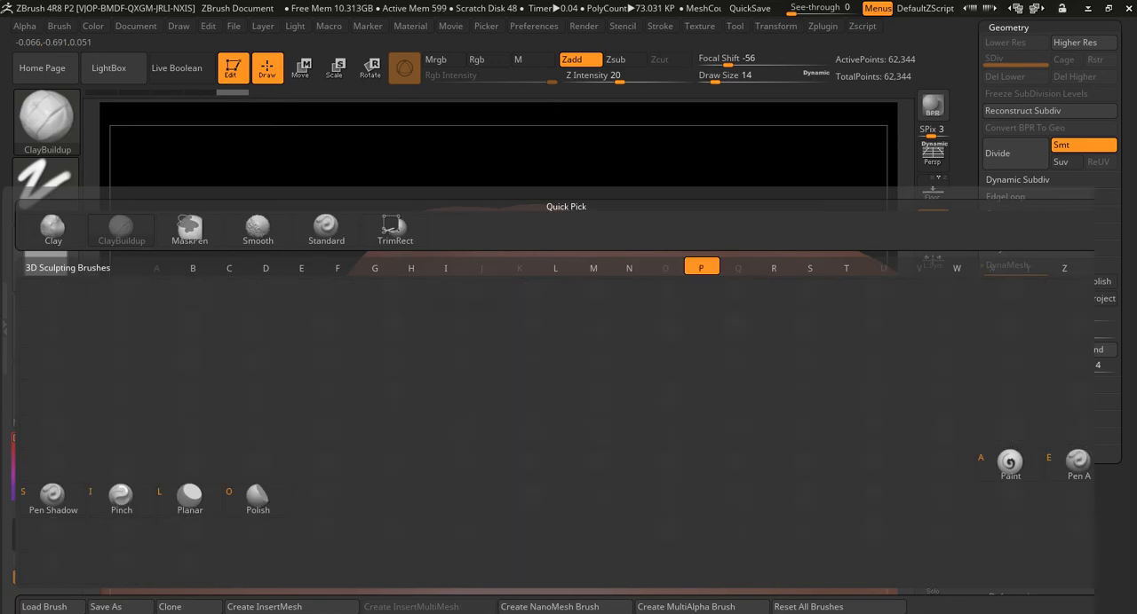
pyautogui.press('i')
pyautogui.press('s')
pyautogui.moveTo(468, 405)
pyautogui.mouseDown()
pyautogui.moveTo(458, 439)
pyautogui.moveTo(470, 405)
pyautogui.mouseUp()
pyautogui.moveTo(471, 401); pyautogui.dragTo(471, 408)
pyautogui.moveTo(290, 264)
pyautogui.keyDown('alt'); pyautogui.mouseDown()
pyautogui.moveTo(288, 213)
pyautogui.moveTo(453, 206)
pyautogui.moveTo(355, 209)
pyautogui.moveTo(283, 238)
pyautogui.moveTo(840, 543)
pyautogui.mouseUp(); pyautogui.keyUp('alt')
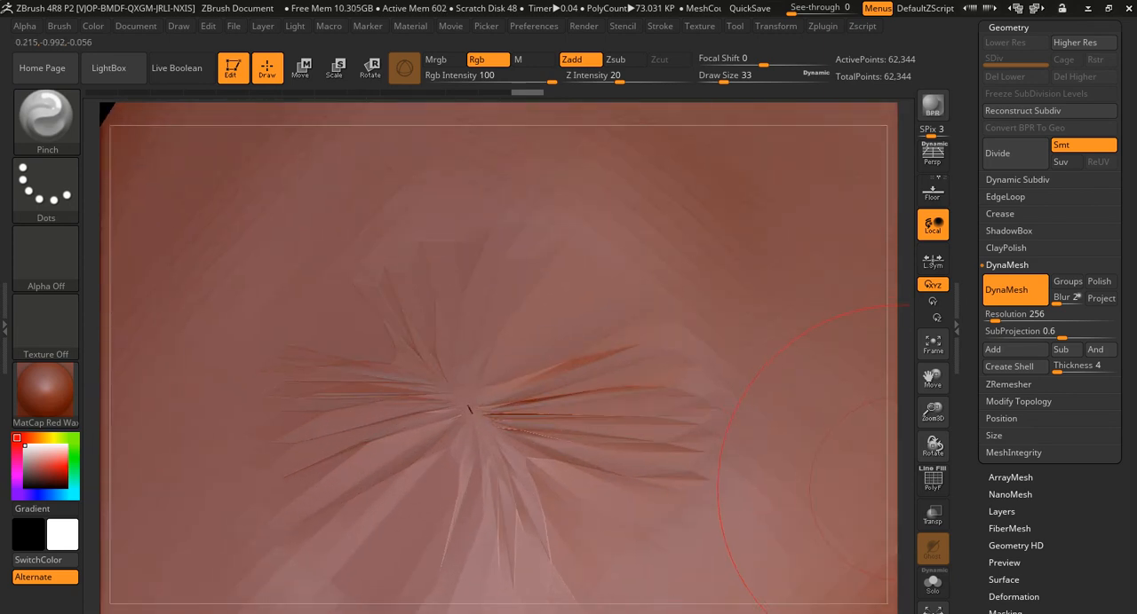
# - Display the polygon wireframe and re-DynaMesh the head at resolution 256 to rebuild the pinched area
pyautogui.click(933, 479)
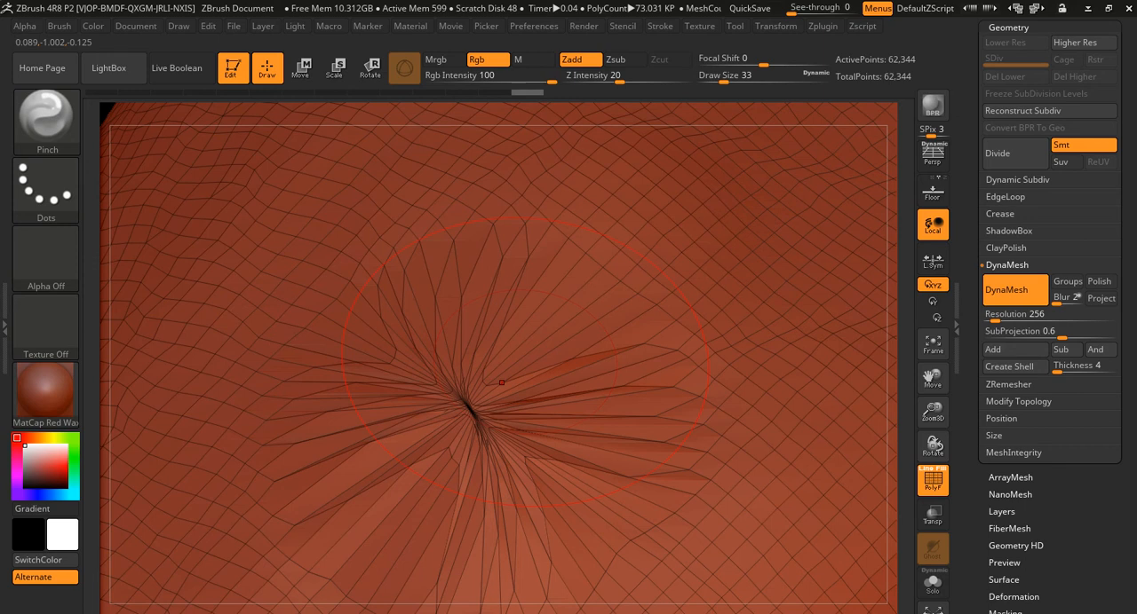
pyautogui.press('f')
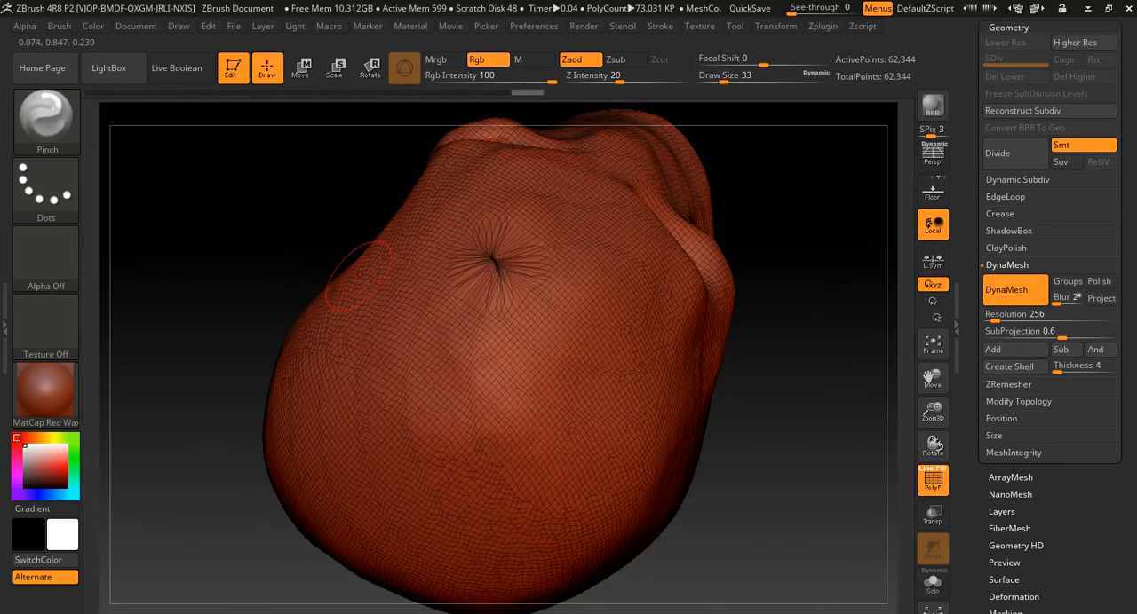
pyautogui.press('ctrl')
pyautogui.keyDown('ctrl'); pyautogui.moveTo(184, 175); pyautogui.dragTo(234, 236); pyautogui.keyUp('ctrl')
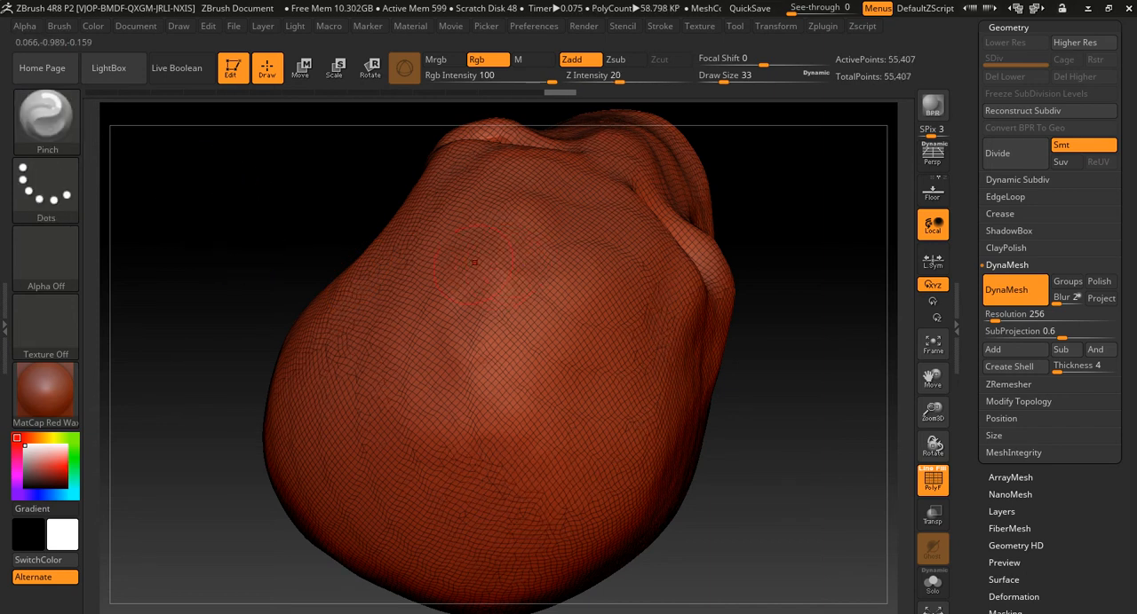
# - Check the rebuilt surface on top of the head up close and hide the polygon wireframe
pyautogui.keyDown('alt'); pyautogui.moveTo(258, 229); pyautogui.dragTo(264, 333); pyautogui.keyUp('alt')
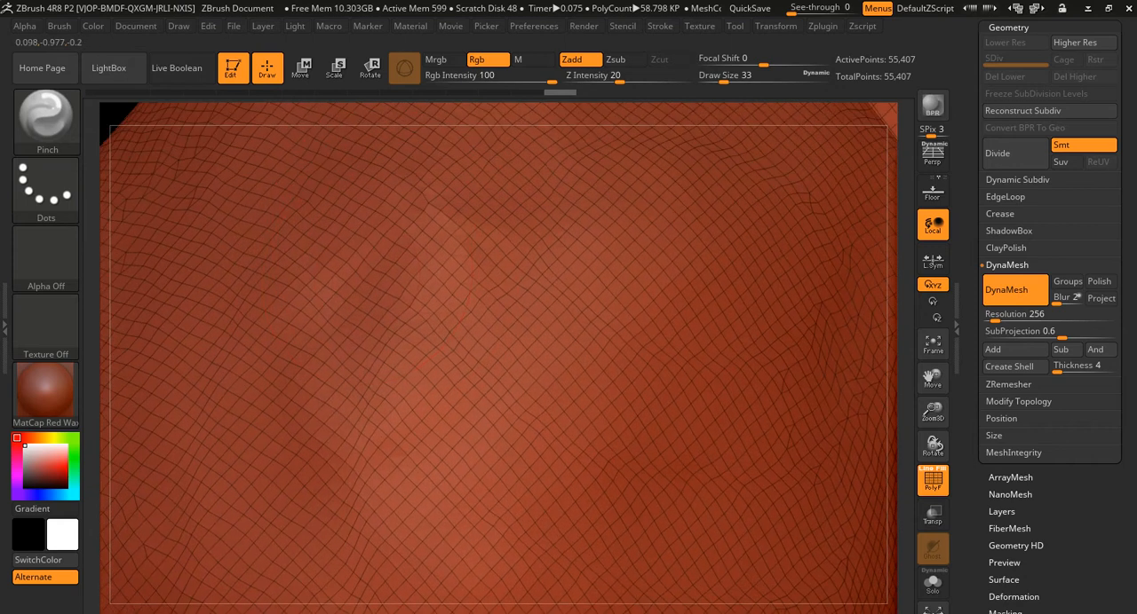
pyautogui.keyDown('alt'); pyautogui.moveTo(386, 290); pyautogui.dragTo(389, 322, button='right'); pyautogui.keyUp('alt')
pyautogui.keyDown('alt'); pyautogui.moveTo(418, 376); pyautogui.dragTo(472, 395, button='right'); pyautogui.keyUp('alt')
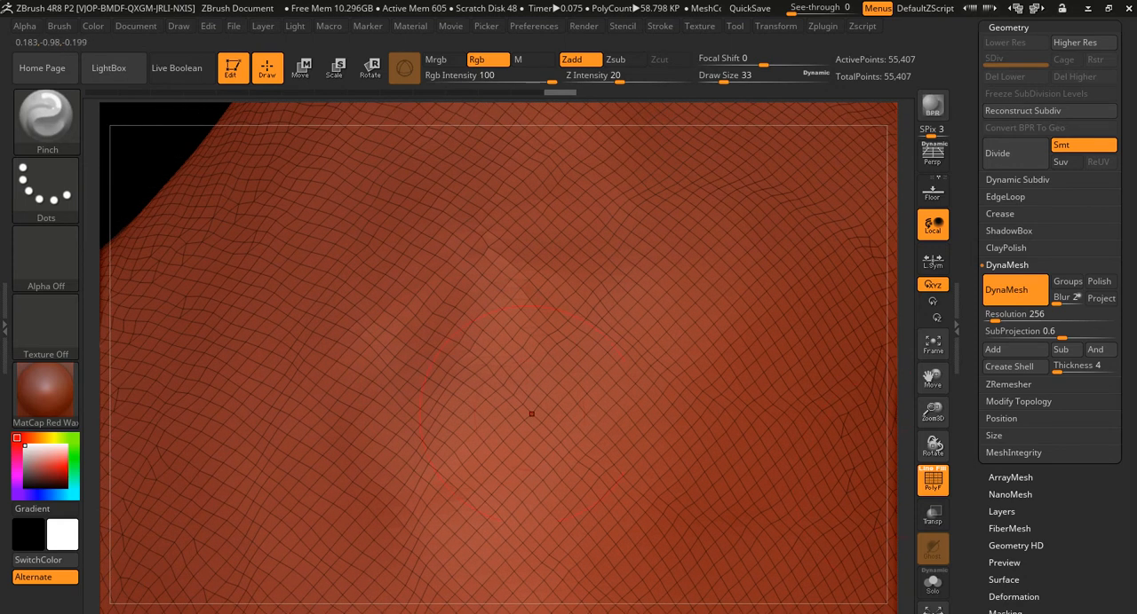
pyautogui.click(932, 479)
pyautogui.moveTo(688, 471)
pyautogui.keyDown('alt'); pyautogui.mouseDown(button='right')
pyautogui.moveTo(734, 475)
pyautogui.moveTo(724, 542)
pyautogui.mouseUp(button='right'); pyautogui.keyUp('alt')
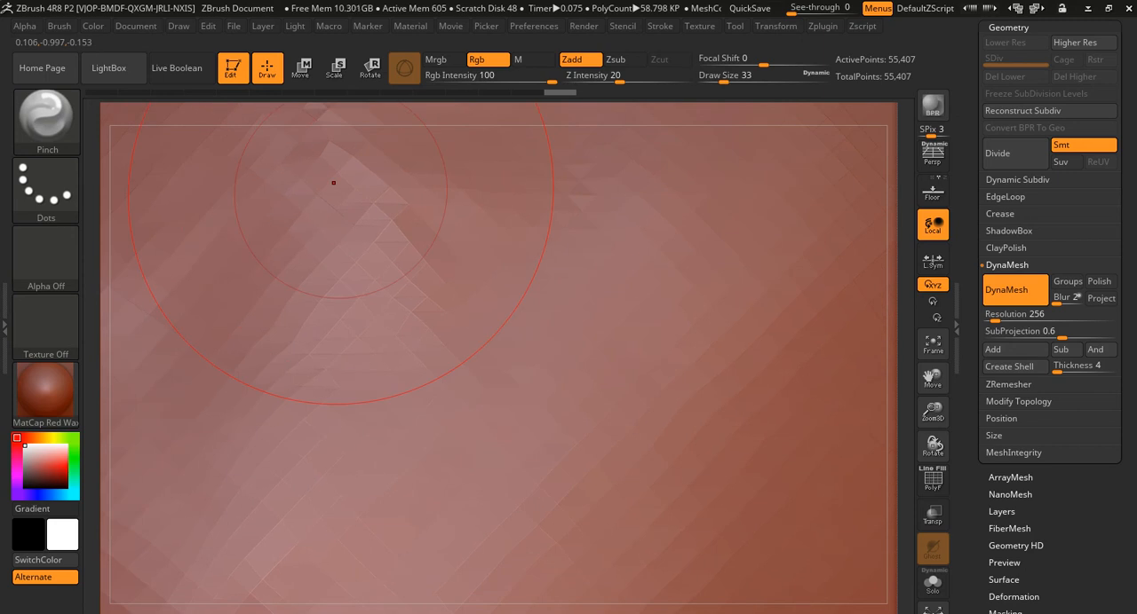
pyautogui.press('f')
pyautogui.keyDown('ctrl'); pyautogui.moveTo(702, 489); pyautogui.dragTo(673, 377, button='right'); pyautogui.keyUp('ctrl')
pyautogui.keyDown('ctrl'); pyautogui.moveTo(657, 499); pyautogui.dragTo(683, 393, button='right'); pyautogui.keyUp('ctrl')
pyautogui.moveTo(275, 410); pyautogui.dragTo(434, 466, button='right')
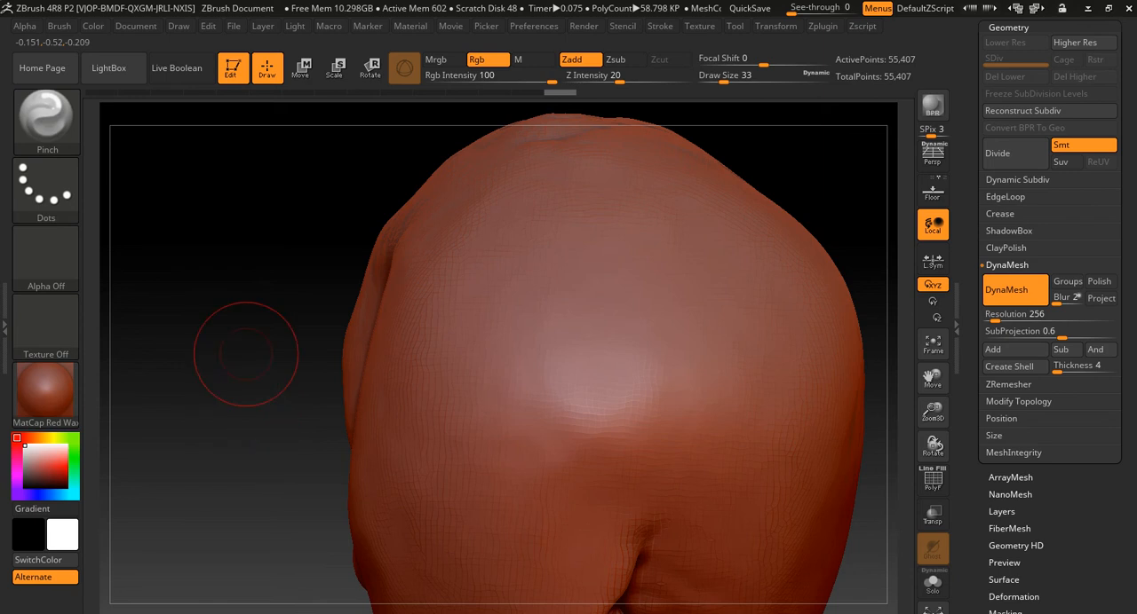
# - Build up clay along the upper rim of the cavity under the face using the ClayBuildup brush at draw size 41
pyautogui.keyDown('alt'); pyautogui.moveTo(246, 353); pyautogui.dragTo(252, 226, button='right'); pyautogui.keyUp('alt')
pyautogui.keyDown('alt'); pyautogui.moveTo(248, 376); pyautogui.dragTo(252, 319, button='right'); pyautogui.keyUp('alt')
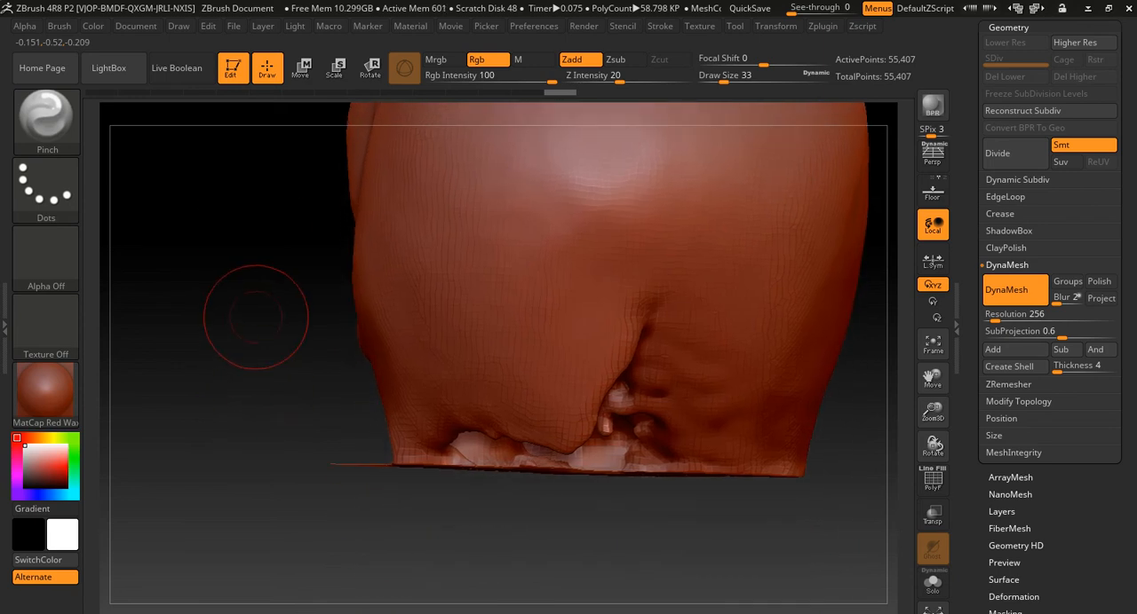
pyautogui.moveTo(216, 419)
pyautogui.keyDown('ctrl'); pyautogui.mouseDown(button='right')
pyautogui.moveTo(170, 495)
pyautogui.moveTo(196, 315)
pyautogui.moveTo(243, 215)
pyautogui.moveTo(307, 231)
pyautogui.moveTo(288, 191)
pyautogui.moveTo(255, 178)
pyautogui.mouseUp(button='right'); pyautogui.keyUp('ctrl')
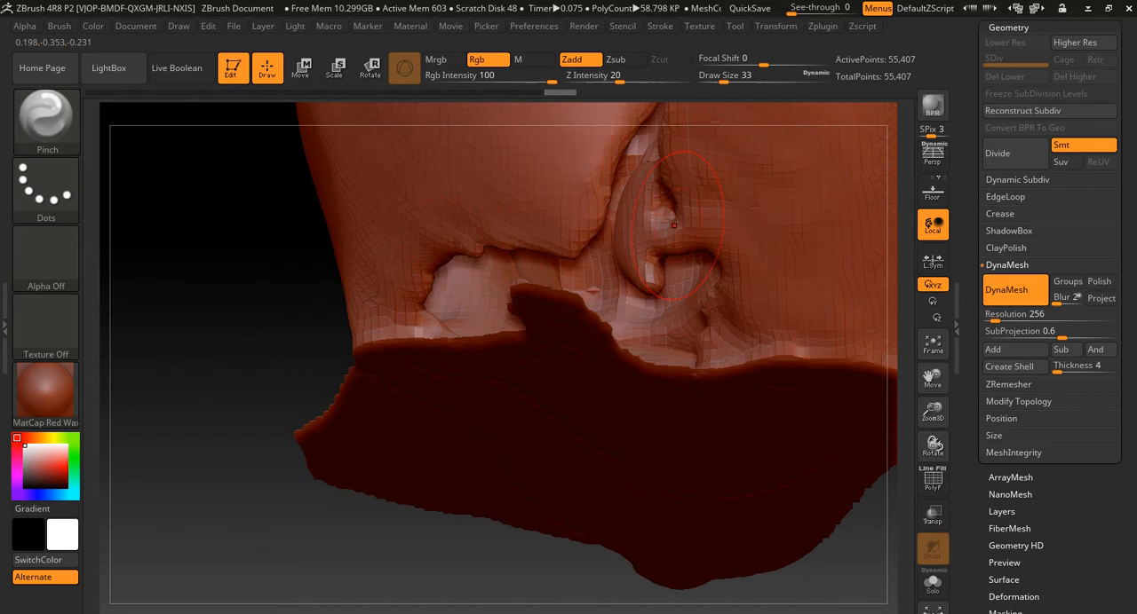
pyautogui.keyDown('alt'); pyautogui.moveTo(218, 217); pyautogui.dragTo(180, 321, button='right'); pyautogui.keyUp('alt')
pyautogui.press('b')
pyautogui.press('c')
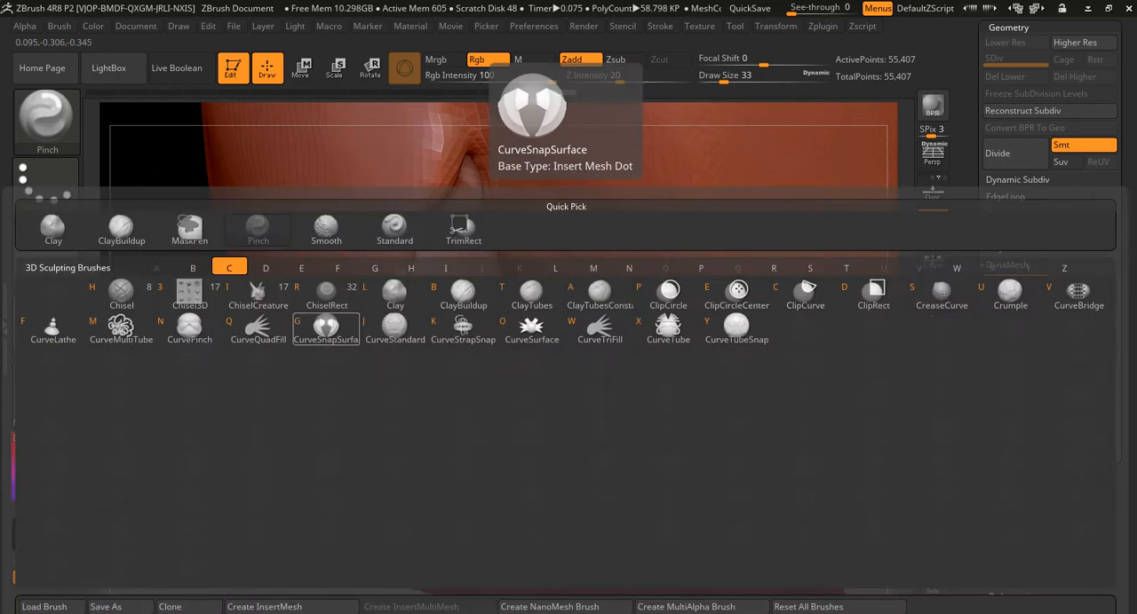
pyautogui.press('b')
pyautogui.press('s')
pyautogui.moveTo(347, 312); pyautogui.dragTo(350, 313)
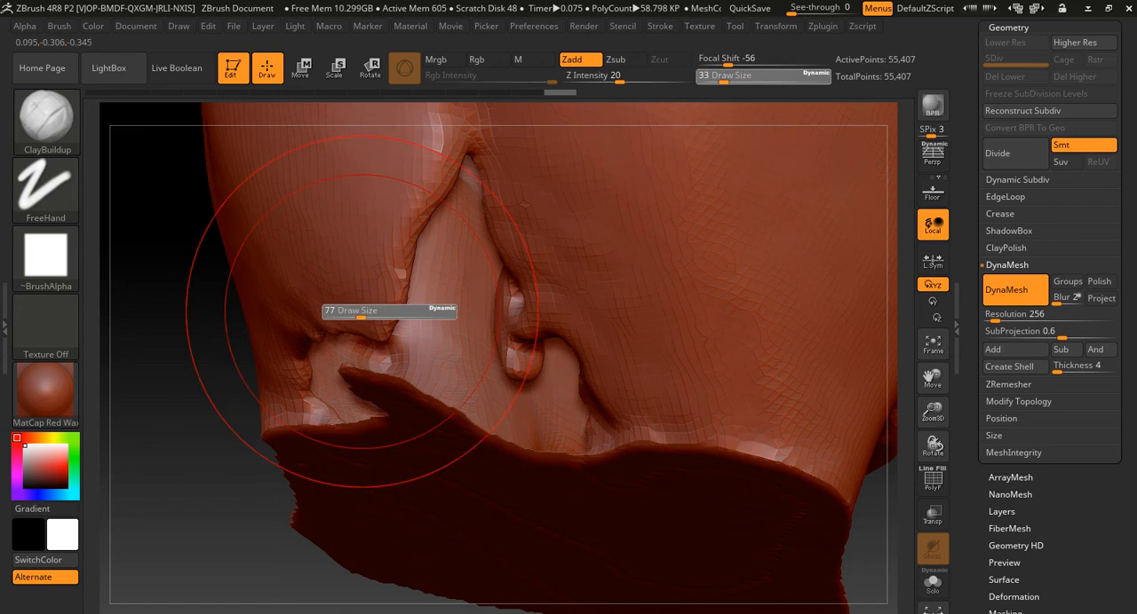
pyautogui.moveTo(185, 382)
pyautogui.keyDown('alt'); pyautogui.mouseDown()
pyautogui.moveTo(346, 377)
pyautogui.moveTo(408, 360)
pyautogui.moveTo(337, 360)
pyautogui.moveTo(383, 383)
pyautogui.mouseUp(); pyautogui.keyUp('alt')
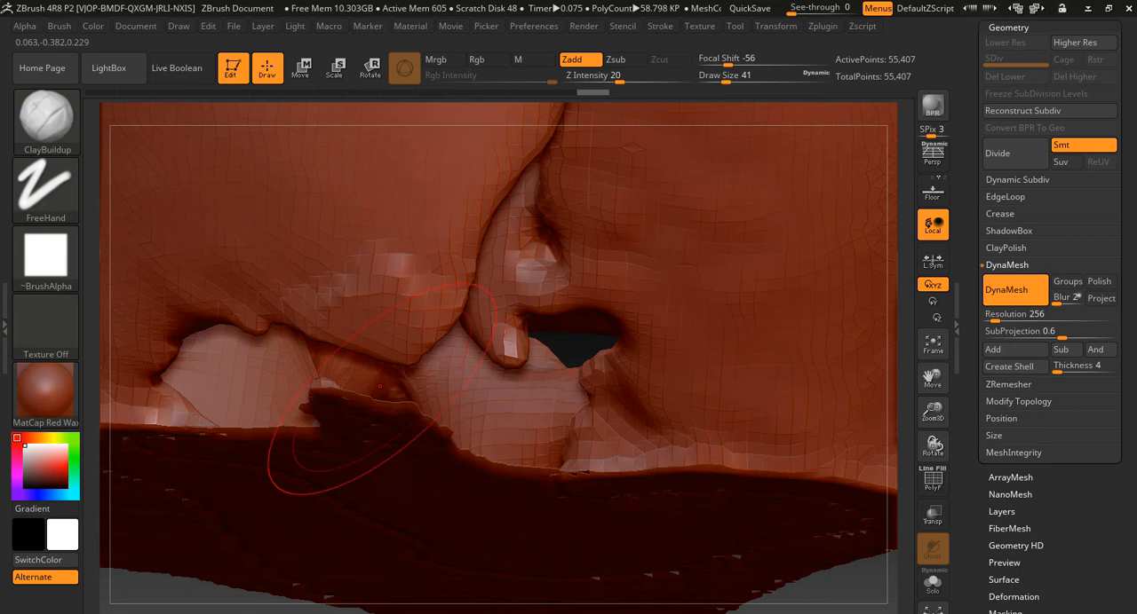
# - Swell the rims around the cavity with the Inflat brush at draw size 41 to narrow the opening
pyautogui.moveTo(258, 591)
pyautogui.keyDown('alt'); pyautogui.mouseDown()
pyautogui.moveTo(416, 520)
pyautogui.moveTo(383, 562)
pyautogui.moveTo(437, 524)
pyautogui.moveTo(520, 578)
pyautogui.moveTo(360, 568)
pyautogui.moveTo(398, 573)
pyautogui.mouseUp(); pyautogui.keyUp('alt')
pyautogui.press('b')
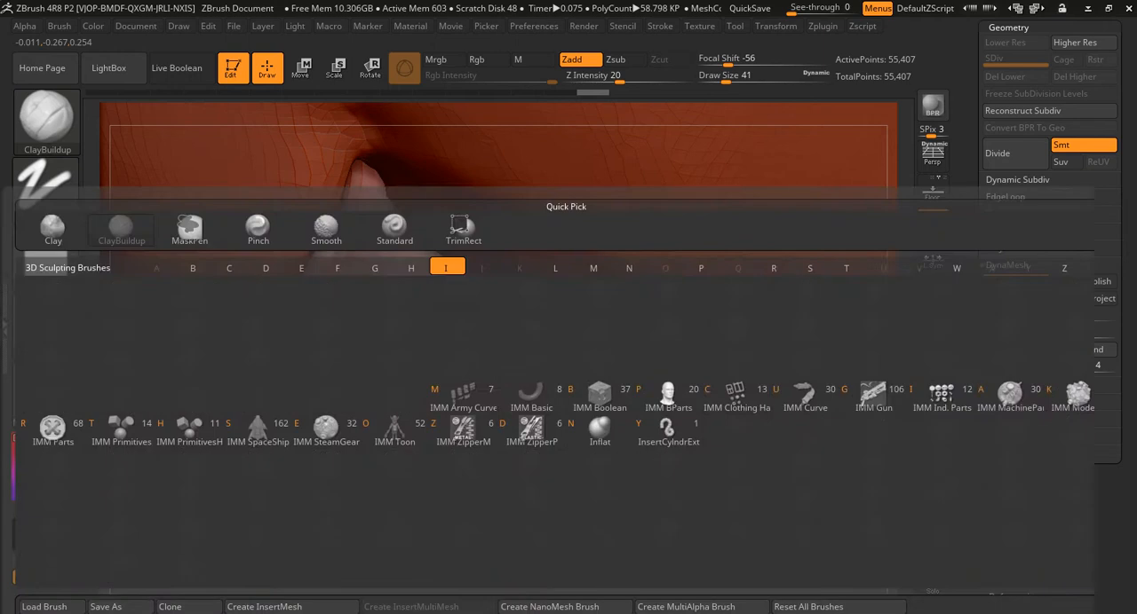
pyautogui.press('i')
pyautogui.press('n')
pyautogui.moveTo(269, 324); pyautogui.dragTo(282, 356)
pyautogui.moveTo(306, 188); pyautogui.dragTo(313, 220)
pyautogui.moveTo(407, 211)
pyautogui.mouseDown()
pyautogui.moveTo(506, 247)
pyautogui.moveTo(659, 389)
pyautogui.mouseUp()
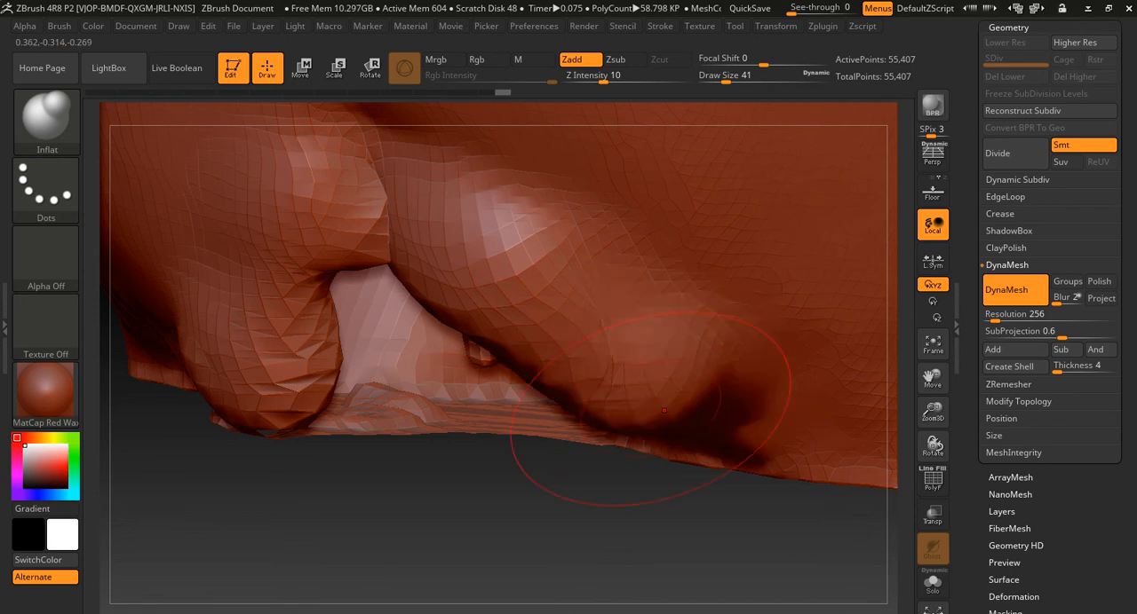
pyautogui.moveTo(518, 487); pyautogui.dragTo(494, 379)
pyautogui.moveTo(684, 607)
pyautogui.keyDown('alt'); pyautogui.mouseDown()
pyautogui.moveTo(734, 568)
pyautogui.moveTo(746, 497)
pyautogui.mouseUp(); pyautogui.keyUp('alt')
pyautogui.moveTo(396, 486); pyautogui.dragTo(415, 455)
pyautogui.moveTo(213, 471)
pyautogui.mouseDown()
pyautogui.moveTo(467, 452)
pyautogui.moveTo(503, 356)
pyautogui.mouseUp()
# - Add clay strokes across the gaps between the swollen cavity rims using the ClayBuildup brush
pyautogui.press('b')
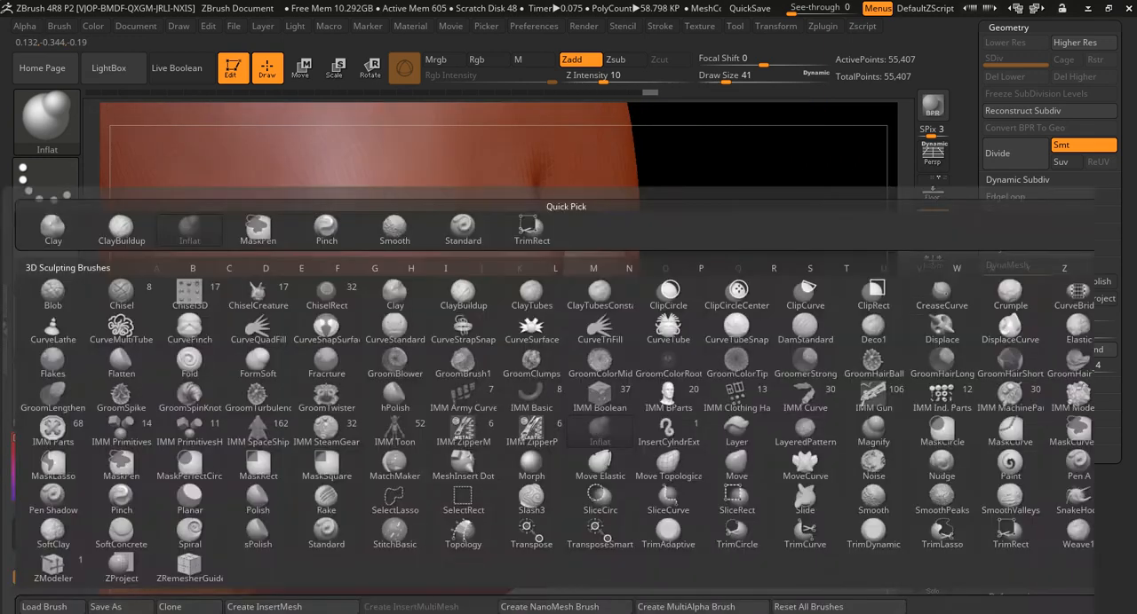
pyautogui.press('c')
pyautogui.press('b')
pyautogui.moveTo(451, 382)
pyautogui.mouseDown()
pyautogui.moveTo(383, 393)
pyautogui.moveTo(345, 475)
pyautogui.moveTo(351, 505)
pyautogui.mouseUp()
pyautogui.moveTo(454, 357); pyautogui.dragTo(524, 404)
pyautogui.moveTo(675, 531); pyautogui.dragTo(519, 479)
pyautogui.moveTo(579, 267)
pyautogui.mouseDown()
pyautogui.moveTo(662, 378)
pyautogui.moveTo(715, 484)
pyautogui.moveTo(688, 457)
pyautogui.moveTo(685, 489)
pyautogui.moveTo(519, 333)
pyautogui.moveTo(554, 340)
pyautogui.mouseUp()
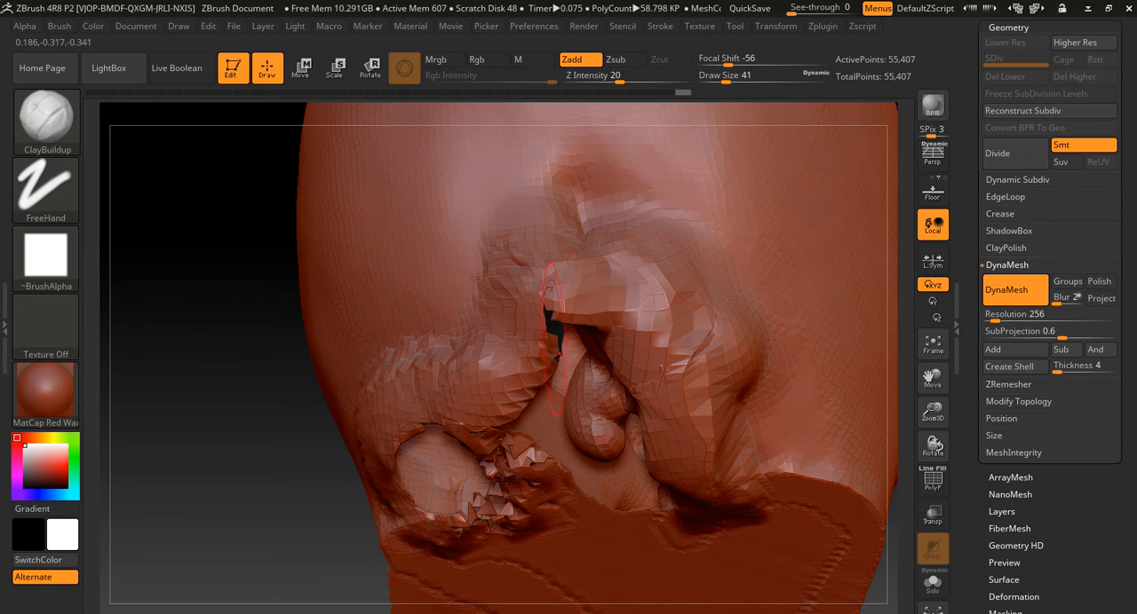
pyautogui.moveTo(721, 512)
pyautogui.mouseDown()
pyautogui.moveTo(653, 517)
pyautogui.moveTo(515, 463)
pyautogui.moveTo(657, 506)
pyautogui.moveTo(506, 408)
pyautogui.moveTo(463, 404)
pyautogui.moveTo(502, 418)
pyautogui.mouseUp()
pyautogui.moveTo(213, 462)
pyautogui.mouseDown()
pyautogui.moveTo(462, 444)
pyautogui.moveTo(249, 448)
pyautogui.moveTo(368, 428)
pyautogui.mouseUp()
# - Pull the rims of the cavity towards each other with the Move brush at draw size 83
pyautogui.press('b')
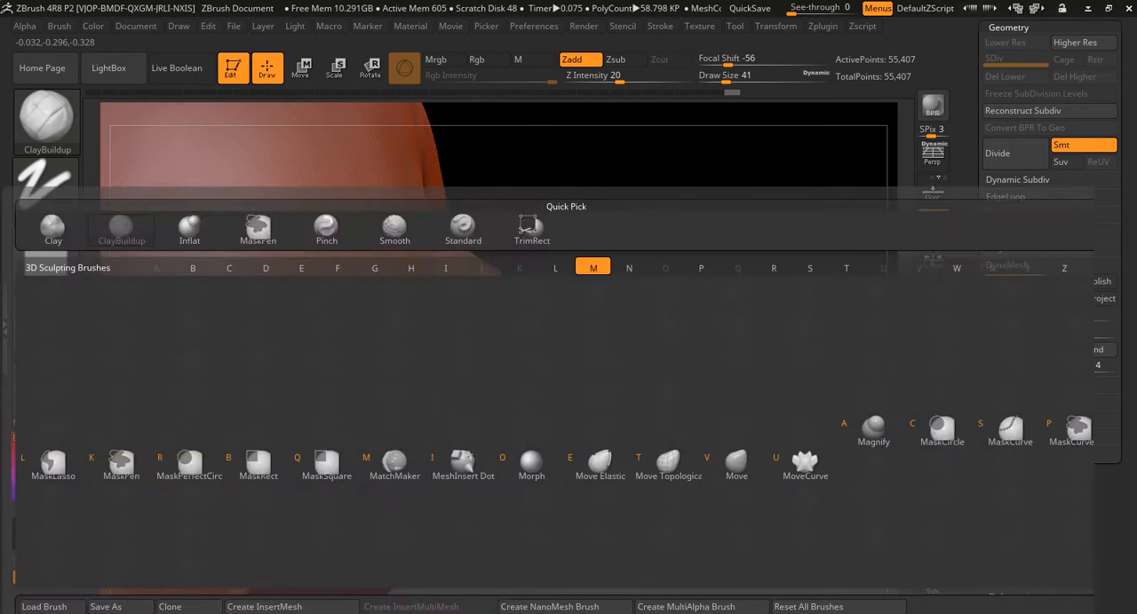
pyautogui.press('m')
pyautogui.press('v')
pyautogui.moveTo(469, 469); pyautogui.dragTo(363, 428, button='right')
pyautogui.press('s')
pyautogui.moveTo(363, 428); pyautogui.dragTo(412, 451)
pyautogui.moveTo(636, 474); pyautogui.dragTo(573, 497)
pyautogui.moveTo(602, 382)
pyautogui.mouseDown()
pyautogui.moveTo(524, 401)
pyautogui.moveTo(529, 427)
pyautogui.mouseUp()
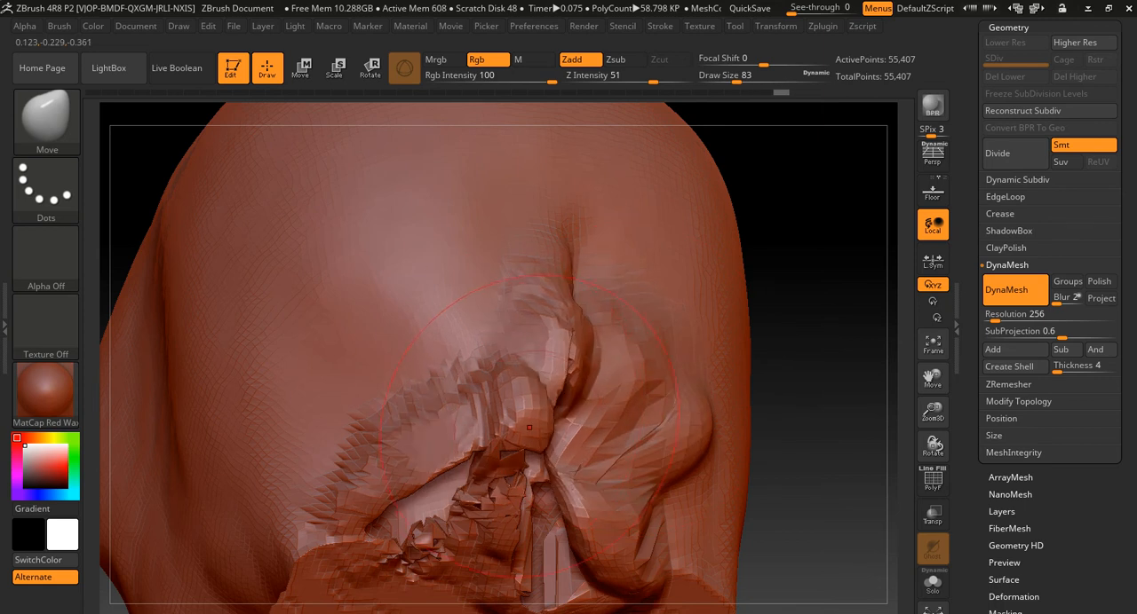
pyautogui.moveTo(441, 460); pyautogui.dragTo(489, 489)
pyautogui.moveTo(585, 518); pyautogui.dragTo(551, 530)
# - Push the folds bulging below the cut edge upward with the Move brush and re-DynaMesh the head
pyautogui.moveTo(825, 479); pyautogui.dragTo(697, 499)
pyautogui.moveTo(578, 542)
pyautogui.keyDown('alt'); pyautogui.mouseDown()
pyautogui.moveTo(563, 508)
pyautogui.moveTo(449, 449)
pyautogui.moveTo(591, 551)
pyautogui.moveTo(679, 546)
pyautogui.mouseUp(); pyautogui.keyUp('alt')
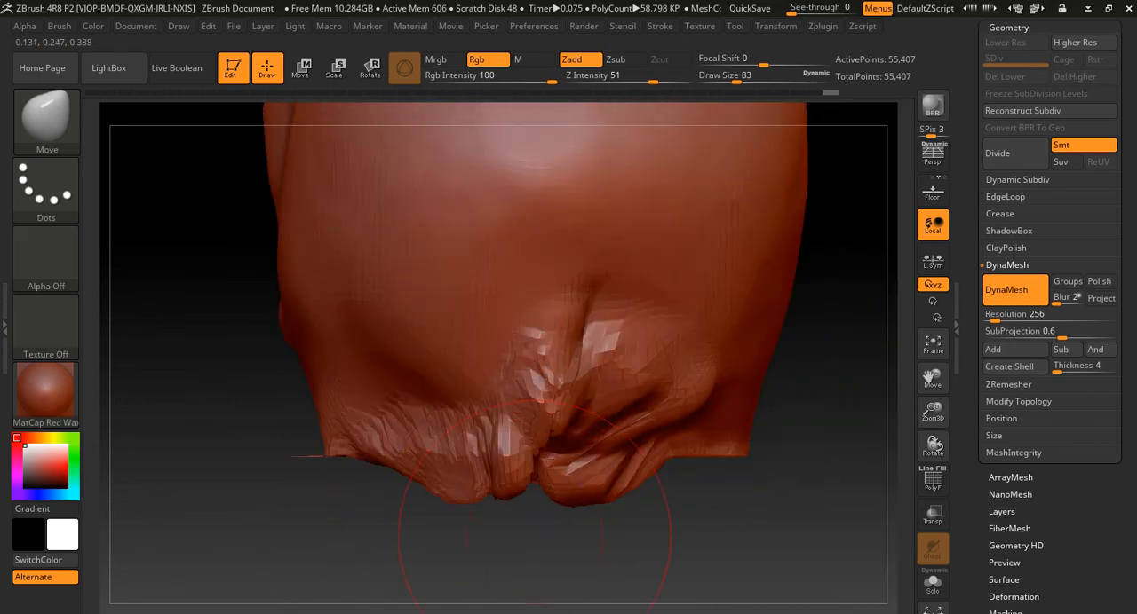
pyautogui.moveTo(512, 483); pyautogui.dragTo(530, 470)
pyautogui.moveTo(464, 490); pyautogui.dragTo(473, 469)
pyautogui.moveTo(585, 498); pyautogui.dragTo(591, 485)
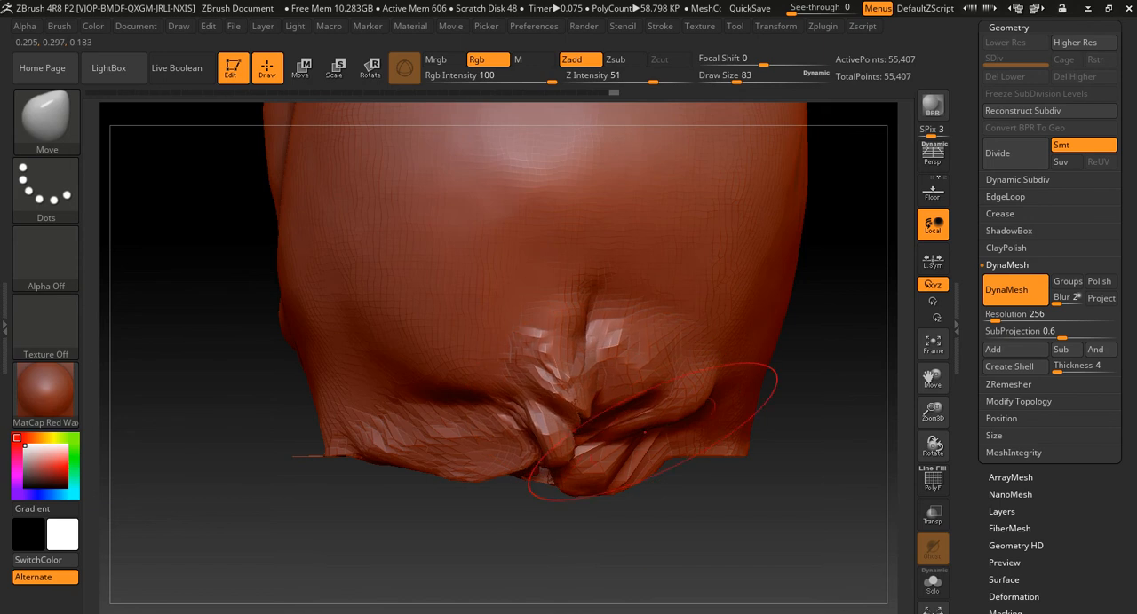
pyautogui.keyDown('ctrl'); pyautogui.moveTo(682, 514); pyautogui.dragTo(803, 580); pyautogui.keyUp('ctrl')
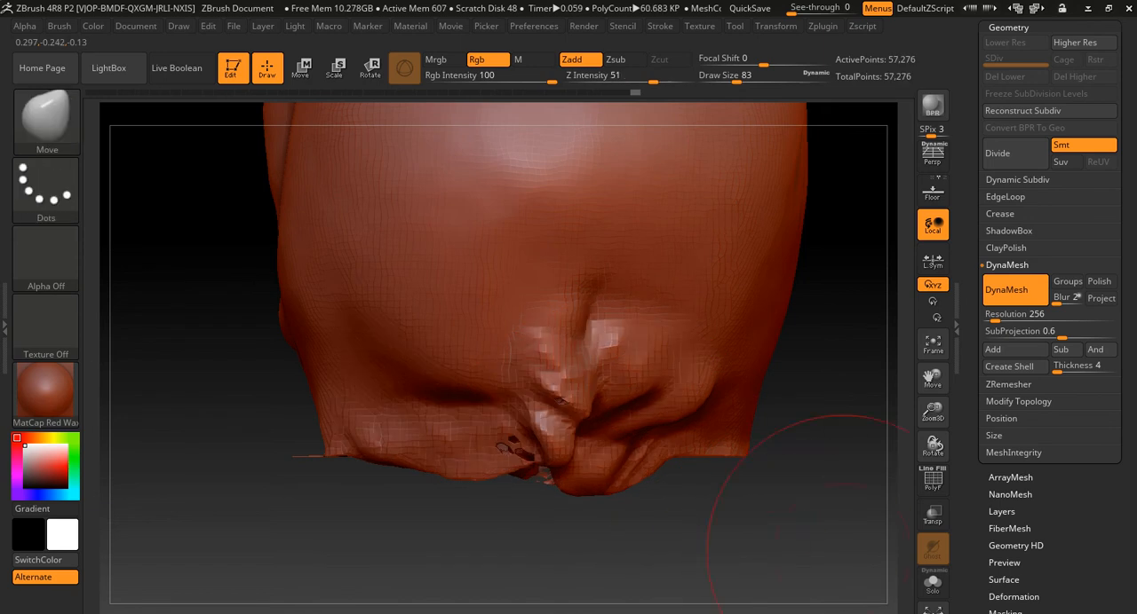
# - Inflate the area above the remaining gap with the Inflat brush at draw size 83 and re-DynaMesh the head
pyautogui.press('b')
pyautogui.press('i')
pyautogui.press('n')
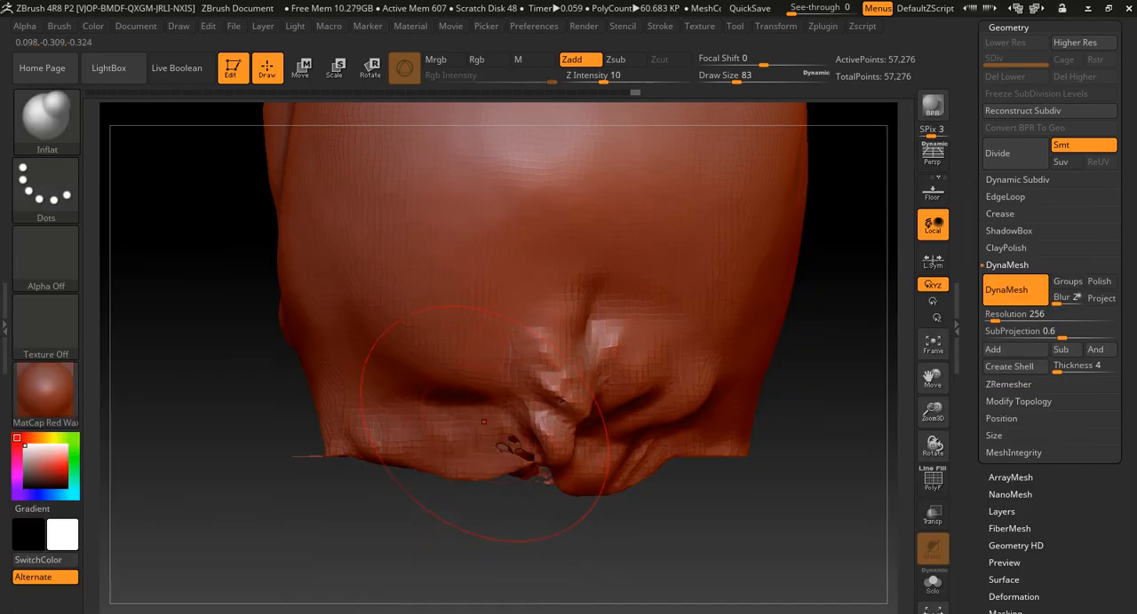
pyautogui.moveTo(499, 433); pyautogui.dragTo(512, 438)
pyautogui.moveTo(529, 398)
pyautogui.mouseDown()
pyautogui.moveTo(561, 424)
pyautogui.moveTo(543, 448)
pyautogui.mouseUp()
pyautogui.keyDown('ctrl'); pyautogui.moveTo(634, 527); pyautogui.dragTo(880, 605); pyautogui.keyUp('ctrl')
pyautogui.moveTo(661, 538)
pyautogui.mouseDown()
pyautogui.moveTo(577, 453)
pyautogui.moveTo(755, 435)
pyautogui.moveTo(735, 477)
pyautogui.mouseUp()
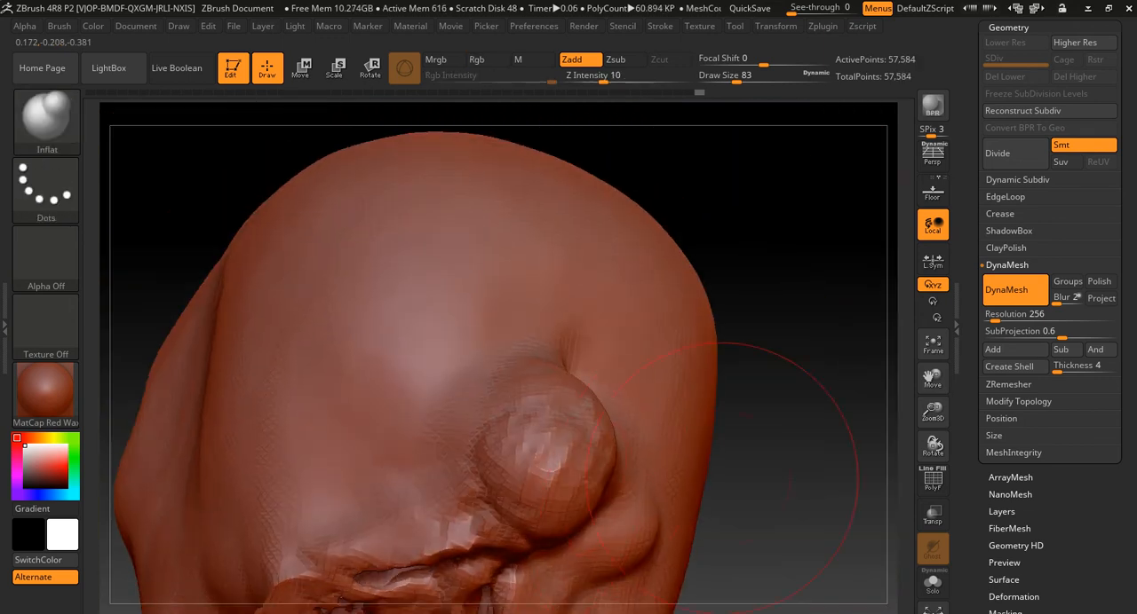
# - Switch to the Pinch brush, try a stroke on the ragged gap below the inflated bump and undo it
pyautogui.moveTo(781, 444); pyautogui.dragTo(712, 365)
pyautogui.press('b')
pyautogui.press('i')
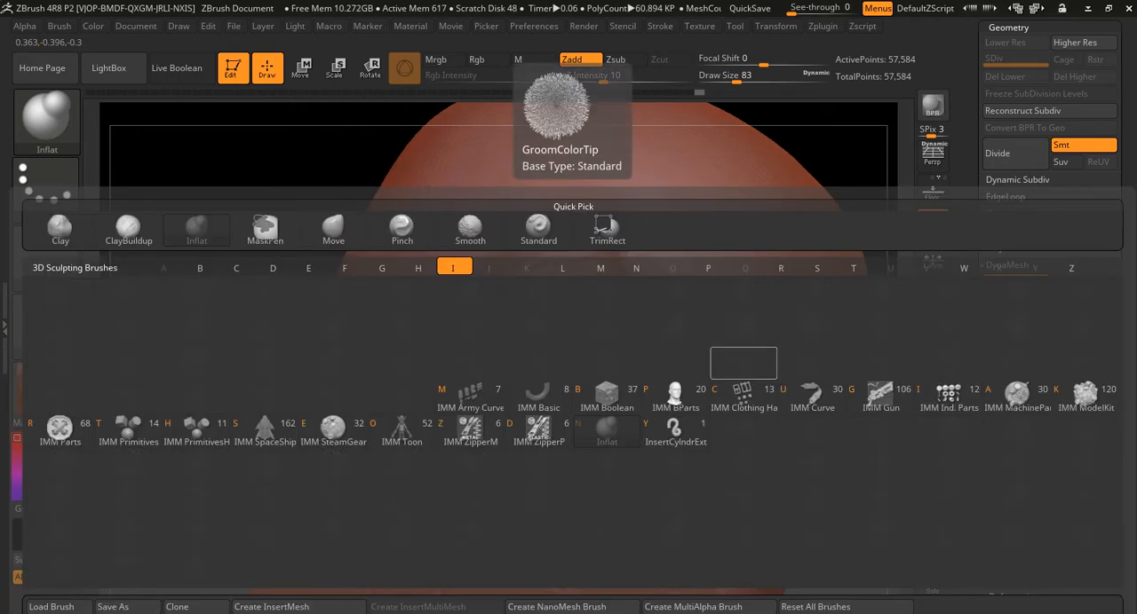
pyautogui.press('n')
pyautogui.press('b')
pyautogui.press('p')
pyautogui.press('i')
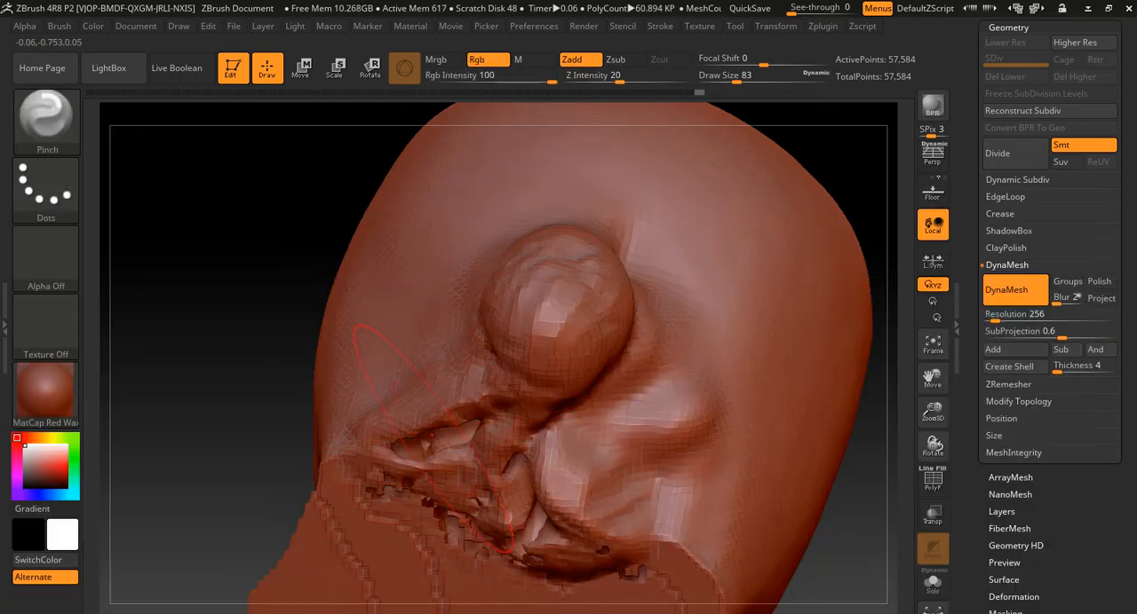
pyautogui.moveTo(485, 390); pyautogui.dragTo(473, 483)
pyautogui.hotkey('ctrl', 'z')
# - Set the Pinch brush's draw size to 68 and pinch the ragged openings below the inflated bump
pyautogui.press('s')
pyautogui.moveTo(460, 417); pyautogui.dragTo(429, 417)
pyautogui.moveTo(429, 431)
pyautogui.keyDown('ctrl'); pyautogui.mouseDown(button='right')
pyautogui.moveTo(429, 475)
pyautogui.moveTo(533, 469)
pyautogui.mouseUp(button='right'); pyautogui.keyUp('ctrl')
pyautogui.press('s')
pyautogui.moveTo(389, 402); pyautogui.dragTo(417, 403)
pyautogui.moveTo(627, 428)
pyautogui.mouseDown()
pyautogui.moveTo(632, 479)
pyautogui.moveTo(628, 446)
pyautogui.mouseUp()
pyautogui.moveTo(759, 471); pyautogui.dragTo(786, 426, button='right')
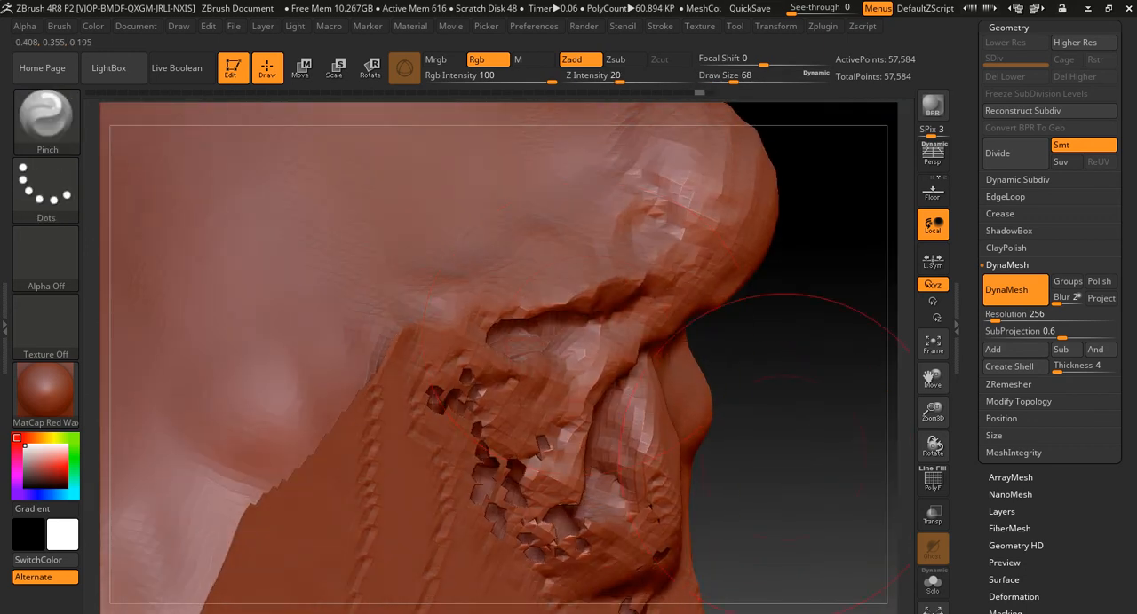
# - Pinch the remaining gaps along the edge of the cut base together and re-DynaMesh the head
pyautogui.moveTo(581, 308)
pyautogui.mouseDown()
pyautogui.moveTo(614, 305)
pyautogui.moveTo(589, 312)
pyautogui.moveTo(518, 435)
pyautogui.mouseUp()
pyautogui.moveTo(708, 508); pyautogui.dragTo(782, 480)
pyautogui.moveTo(684, 559); pyautogui.dragTo(603, 498)
pyautogui.keyDown('ctrl'); pyautogui.moveTo(698, 568); pyautogui.dragTo(694, 420, button='right'); pyautogui.keyUp('ctrl')
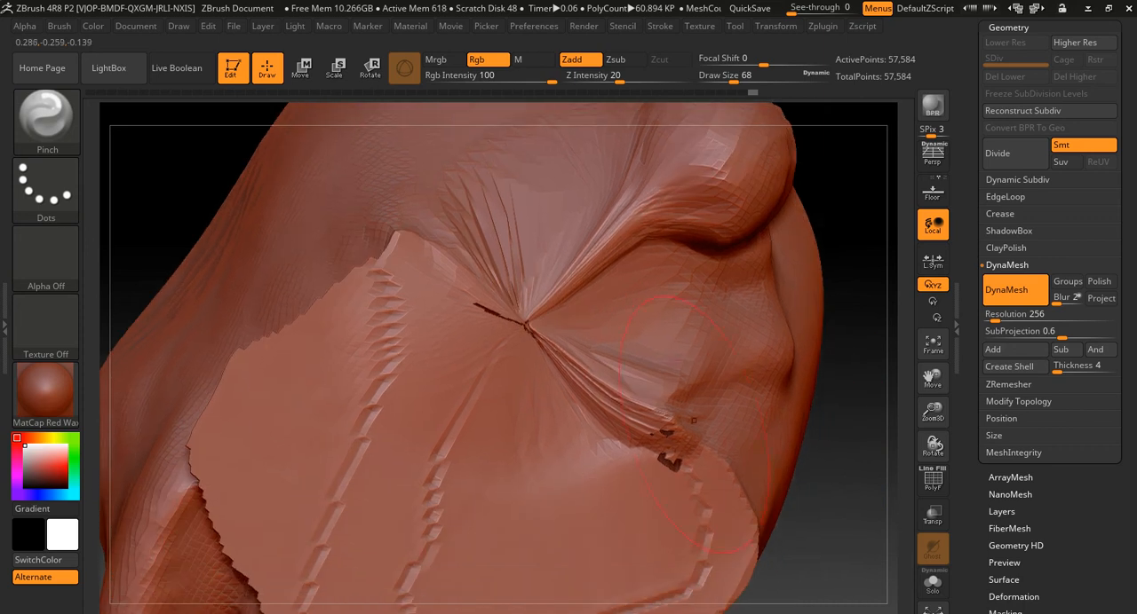
pyautogui.moveTo(621, 410); pyautogui.dragTo(681, 454)
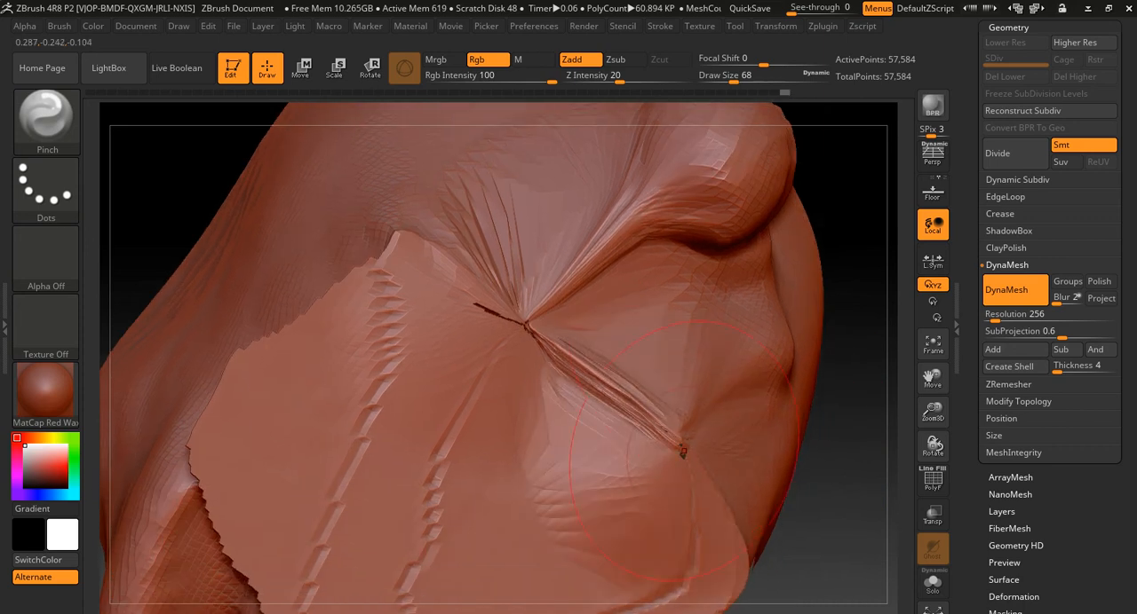
pyautogui.keyDown('ctrl'); pyautogui.moveTo(842, 506); pyautogui.dragTo(842, 515); pyautogui.keyUp('ctrl')
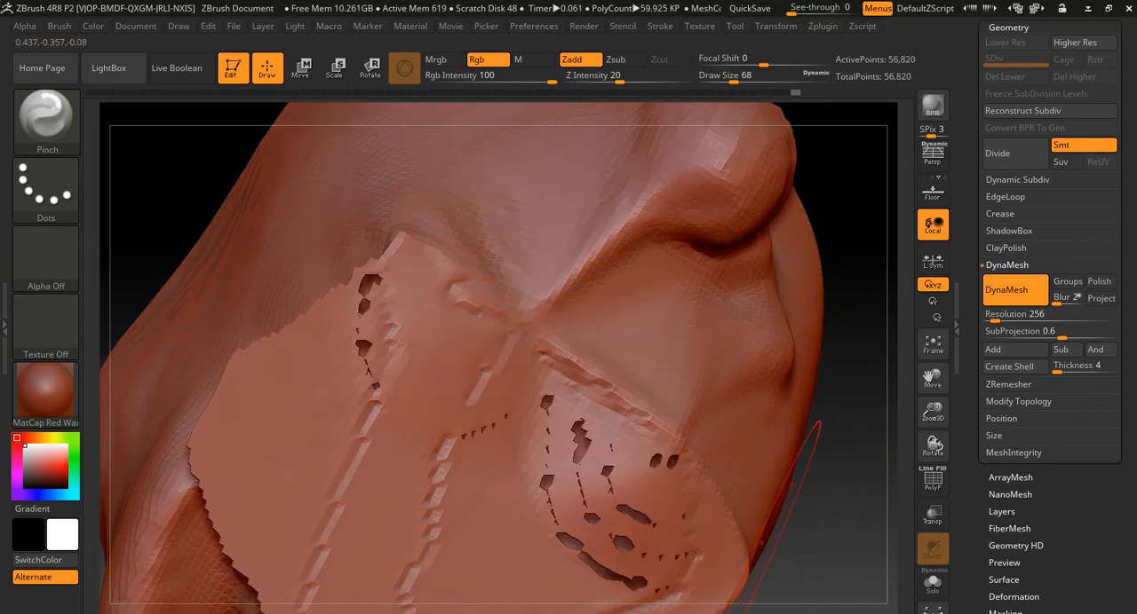
# - Try to fill the small holes in the flat base with a ClayBuildup stroke and undo it
pyautogui.moveTo(786, 530)
pyautogui.mouseDown(button='right')
pyautogui.moveTo(809, 603)
pyautogui.moveTo(787, 581)
pyautogui.mouseUp(button='right')
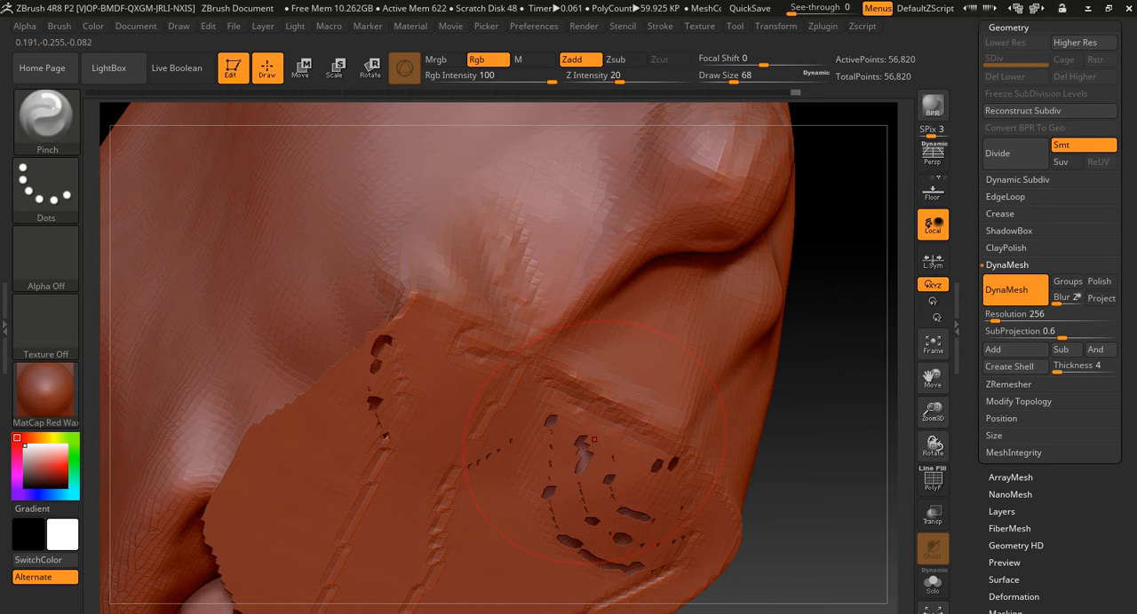
pyautogui.press('b')
pyautogui.press('c')
pyautogui.press('b')
pyautogui.moveTo(577, 435); pyautogui.dragTo(573, 484)
pyautogui.hotkey('ctrl', 'z')
# - Try building up clay inside the cavity with the ClayBuildup brush at draw size 20 and undo the strokes
pyautogui.moveTo(831, 484)
pyautogui.keyDown('ctrl'); pyautogui.mouseDown(button='right')
pyautogui.moveTo(691, 436)
pyautogui.moveTo(739, 422)
pyautogui.moveTo(691, 493)
pyautogui.moveTo(701, 464)
pyautogui.moveTo(795, 480)
pyautogui.moveTo(781, 417)
pyautogui.moveTo(794, 348)
pyautogui.moveTo(805, 363)
pyautogui.moveTo(771, 422)
pyautogui.moveTo(787, 490)
pyautogui.mouseUp(button='right'); pyautogui.keyUp('ctrl')
pyautogui.moveTo(235, 335)
pyautogui.mouseDown(button='right')
pyautogui.moveTo(248, 345)
pyautogui.moveTo(270, 432)
pyautogui.mouseUp(button='right')
pyautogui.press('b')
pyautogui.press('c')
pyautogui.press('b')
pyautogui.press('s')
pyautogui.moveTo(410, 332); pyautogui.dragTo(394, 331)
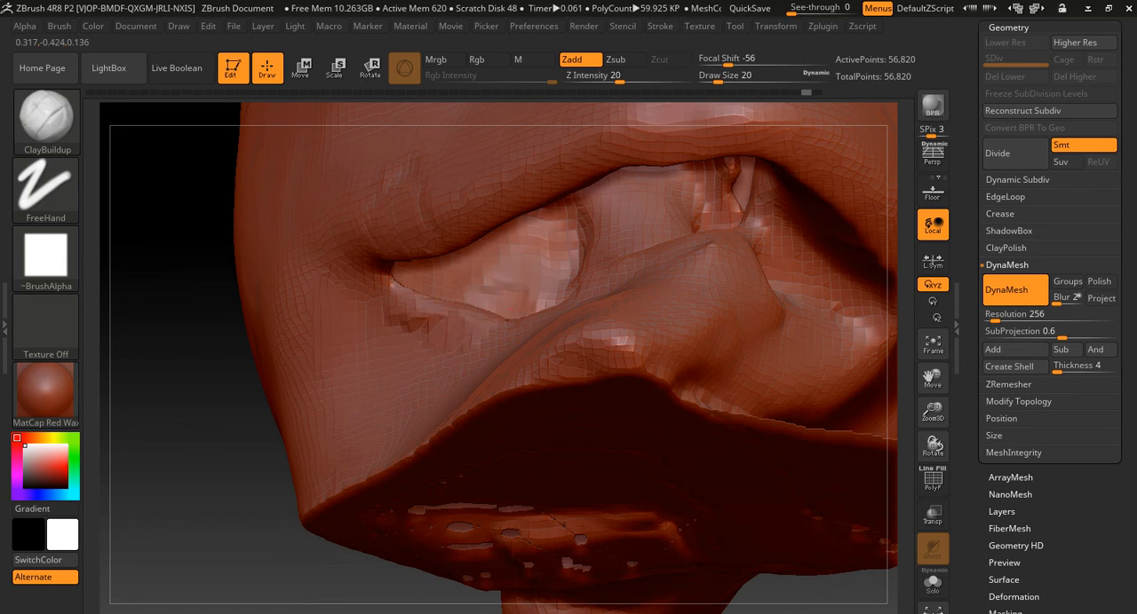
pyautogui.moveTo(462, 275); pyautogui.dragTo(574, 302, button='right')
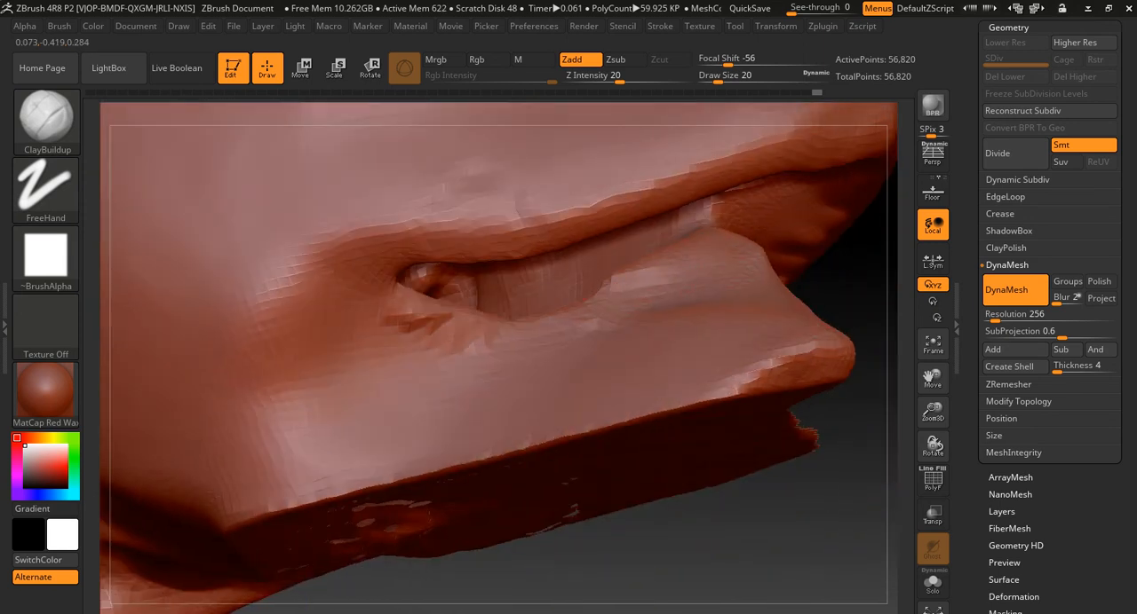
pyautogui.moveTo(742, 248)
pyautogui.mouseDown()
pyautogui.moveTo(586, 286)
pyautogui.moveTo(613, 302)
pyautogui.moveTo(538, 310)
pyautogui.mouseUp()
pyautogui.hotkey('ctrl', 'z')
pyautogui.hotkey('ctrl', 'z')
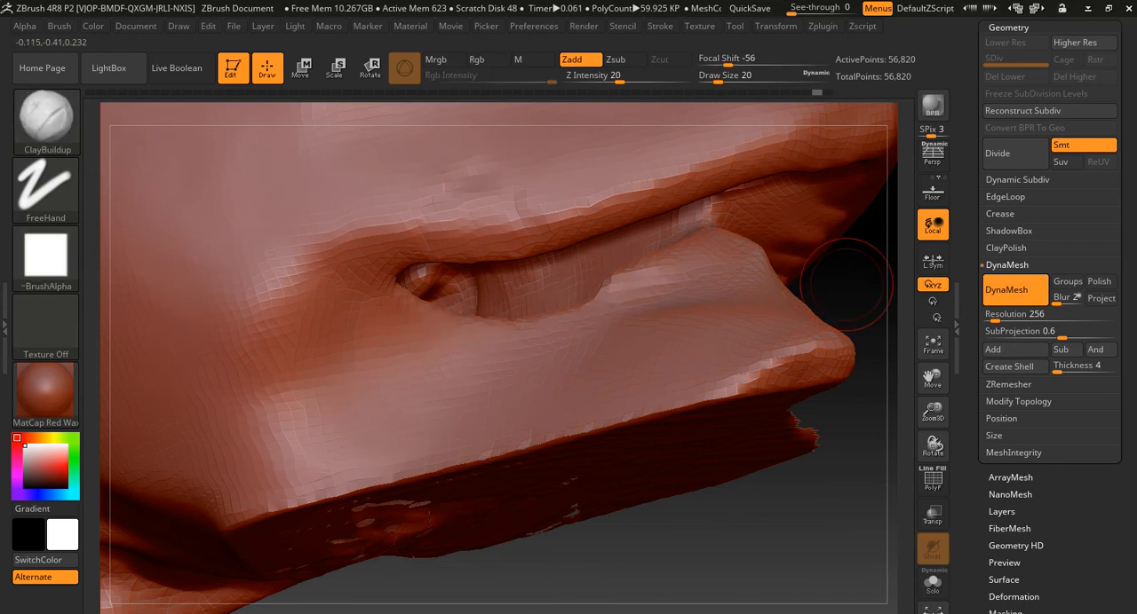
# - Insert a Sphere3D as a new subtool below the head
pyautogui.moveTo(1004, 52); pyautogui.dragTo(1004, 322)
pyautogui.click(1006, 278)
pyautogui.moveTo(1122, 498); pyautogui.dragTo(1123, 208)
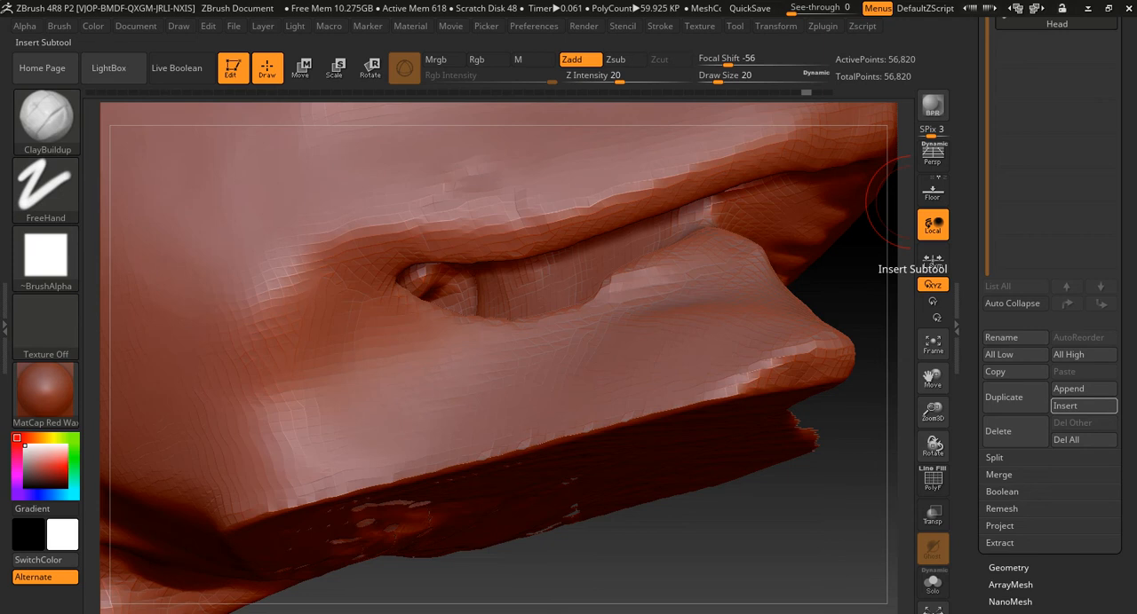
pyautogui.click(1083, 406)
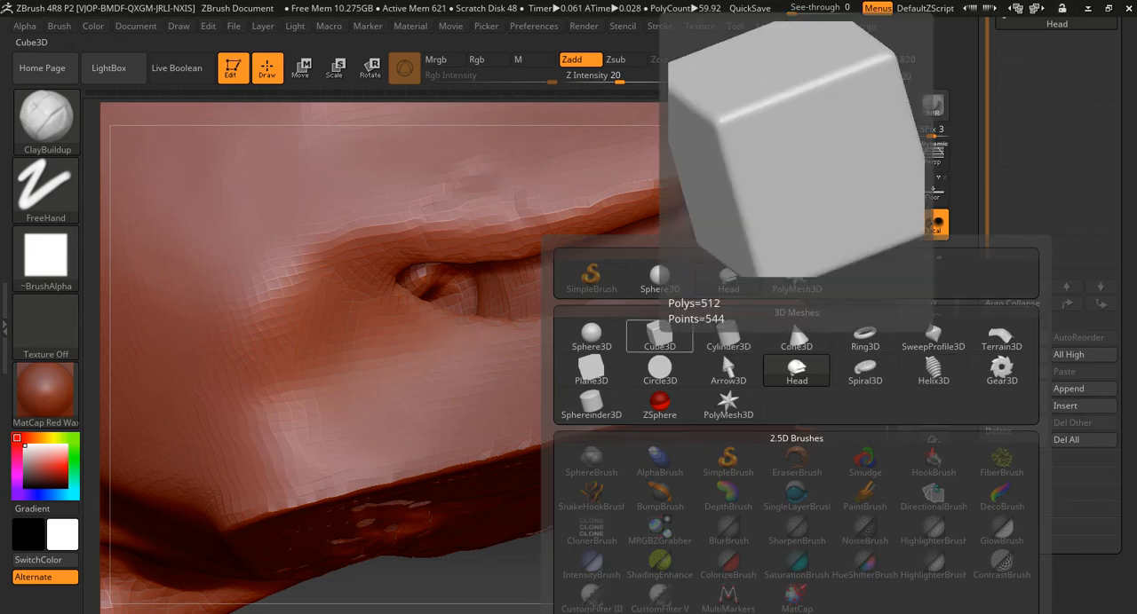
pyautogui.click(660, 277)
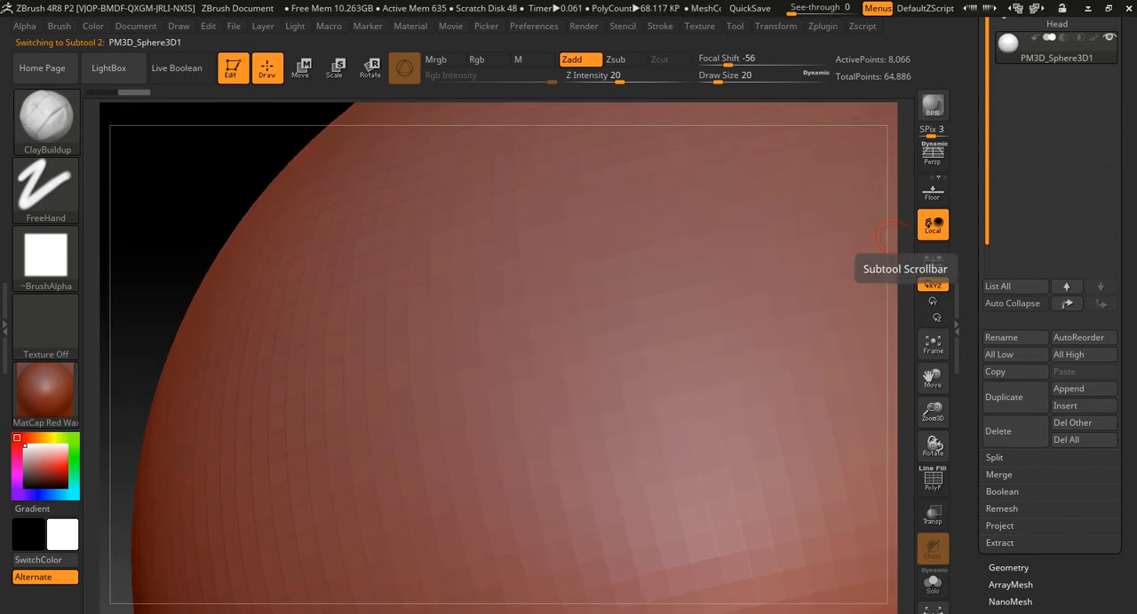
# - Make the inserted sphere the active subtool and frame it in the view
pyautogui.moveTo(972, 266); pyautogui.dragTo(972, 489)
pyautogui.click(1048, 237)
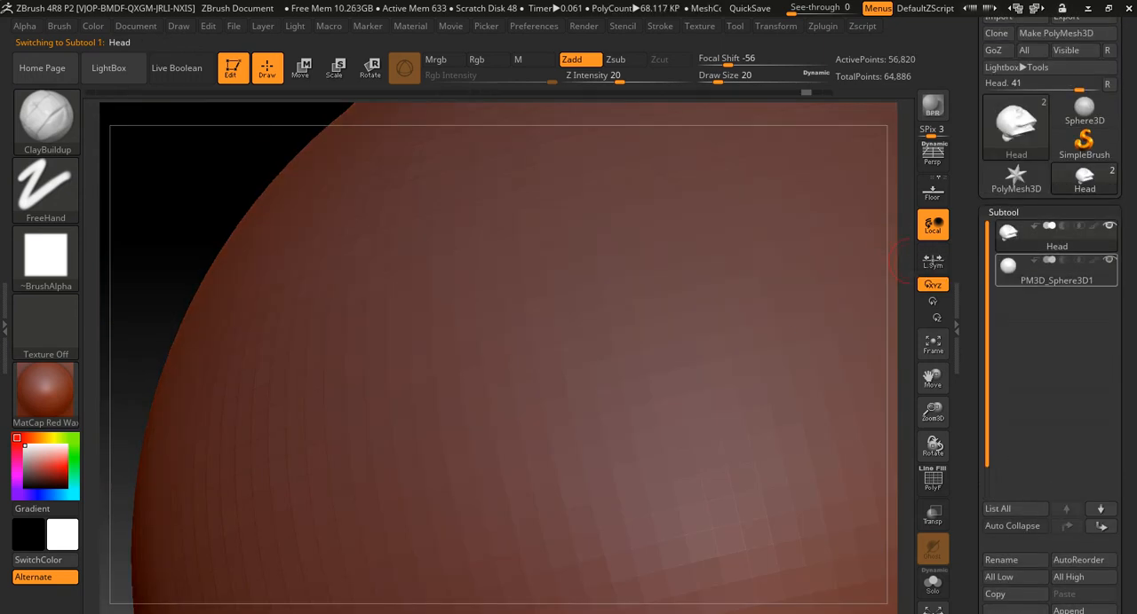
pyautogui.click(1053, 272)
pyautogui.keyDown('ctrl'); pyautogui.moveTo(748, 325); pyautogui.dragTo(507, 322, button='right'); pyautogui.keyUp('ctrl')
pyautogui.press('f')
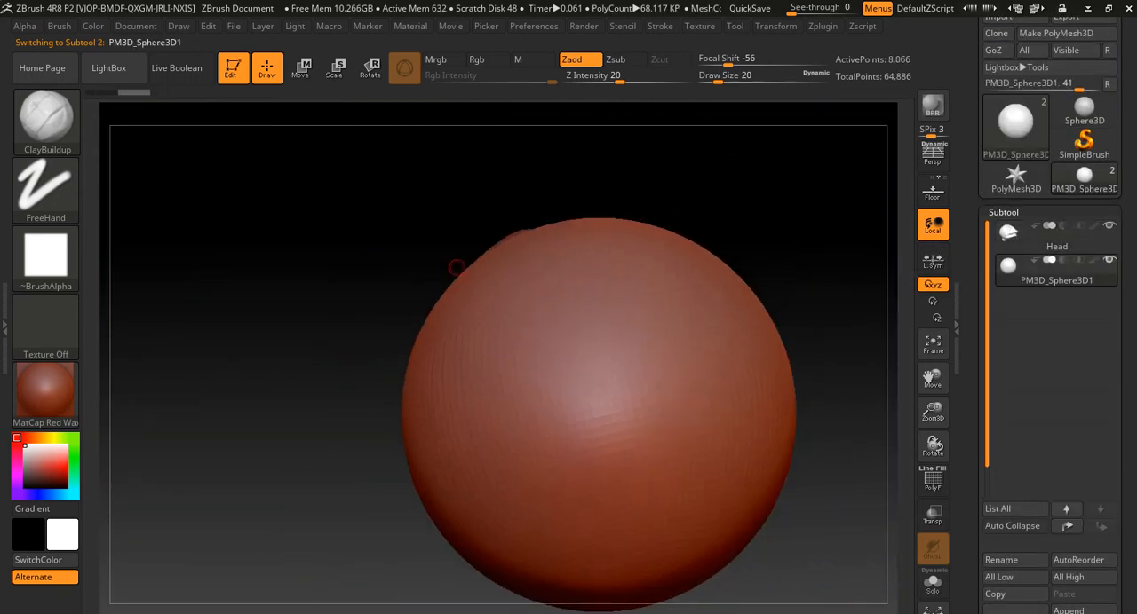
# - Scale down the sphere and position it inside the open mouth cavity of the head
pyautogui.press('e')
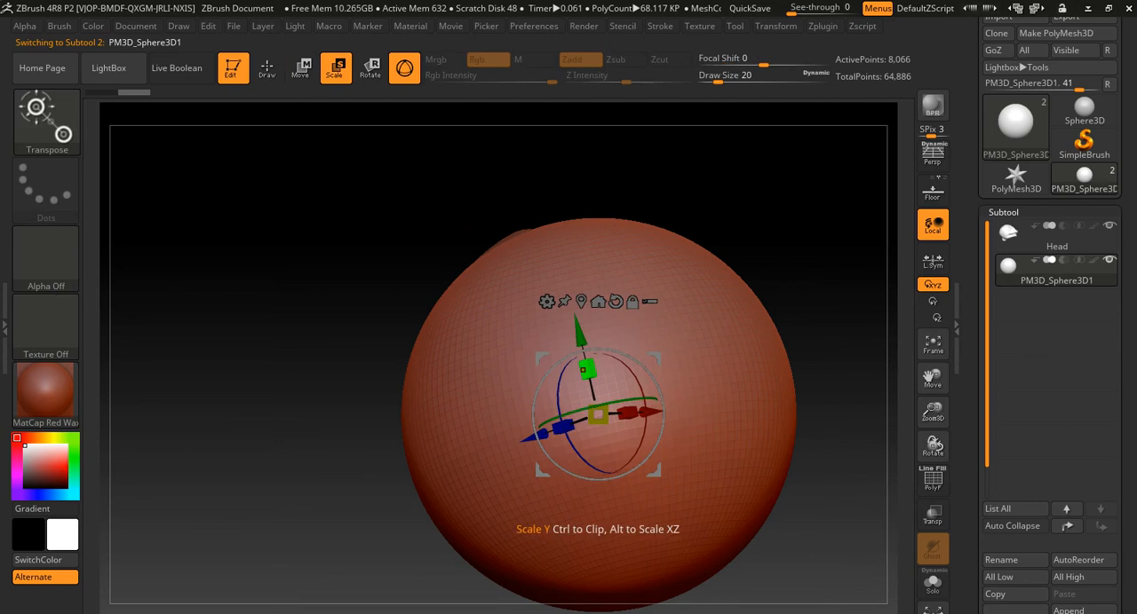
pyautogui.moveTo(597, 414); pyautogui.dragTo(577, 420)
pyautogui.moveTo(579, 334); pyautogui.dragTo(563, 267)
pyautogui.keyDown('ctrl'); pyautogui.moveTo(563, 276); pyautogui.dragTo(390, 435, button='right'); pyautogui.keyUp('ctrl')
pyautogui.moveTo(647, 435); pyautogui.dragTo(562, 435)
pyautogui.moveTo(485, 358); pyautogui.dragTo(491, 272)
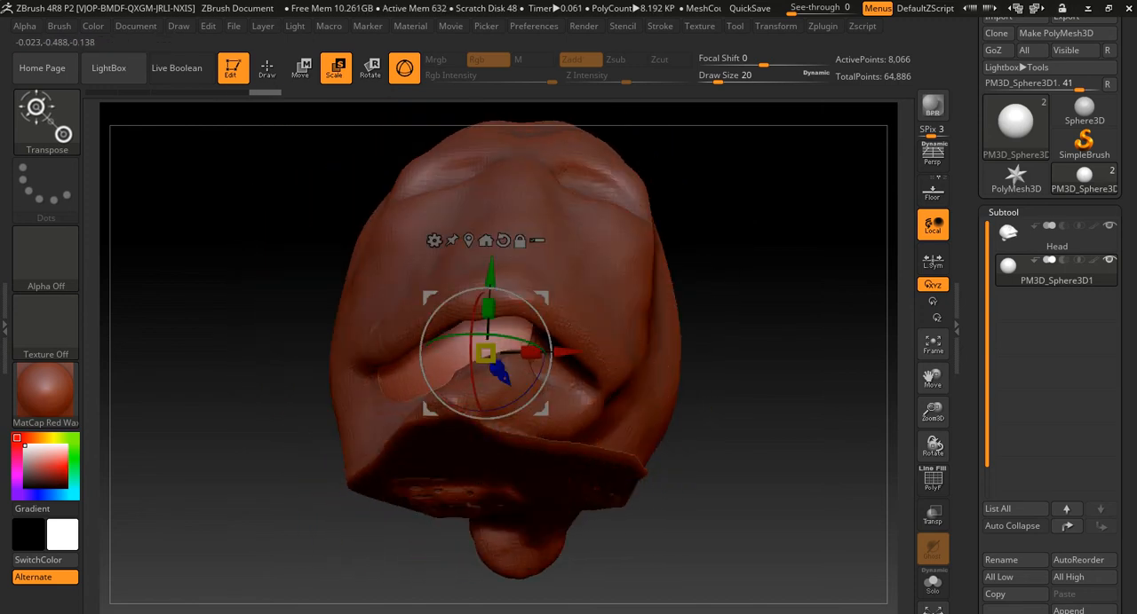
pyautogui.keyDown('ctrl'); pyautogui.moveTo(498, 288); pyautogui.dragTo(592, 364, button='right'); pyautogui.keyUp('ctrl')
pyautogui.moveTo(439, 388); pyautogui.dragTo(494, 347)
# - Reshape the sphere with the Move brush at draw size 167 so it fills the mouth cavity behind the lips
pyautogui.press('b')
pyautogui.press('m')
pyautogui.press('v')
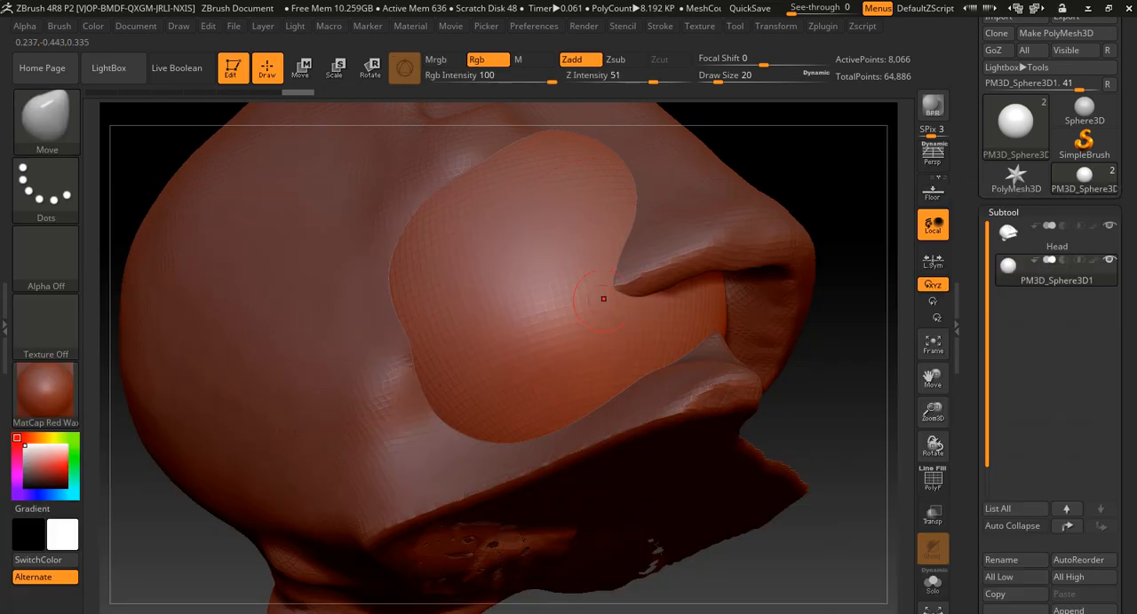
pyautogui.press('s')
pyautogui.moveTo(516, 270); pyautogui.dragTo(622, 268)
pyautogui.moveTo(826, 355); pyautogui.dragTo(679, 346)
pyautogui.moveTo(597, 244)
pyautogui.mouseDown()
pyautogui.moveTo(661, 297)
pyautogui.moveTo(678, 283)
pyautogui.mouseUp()
pyautogui.moveTo(380, 347)
pyautogui.mouseDown()
pyautogui.moveTo(708, 357)
pyautogui.moveTo(751, 326)
pyautogui.moveTo(771, 330)
pyautogui.mouseUp()
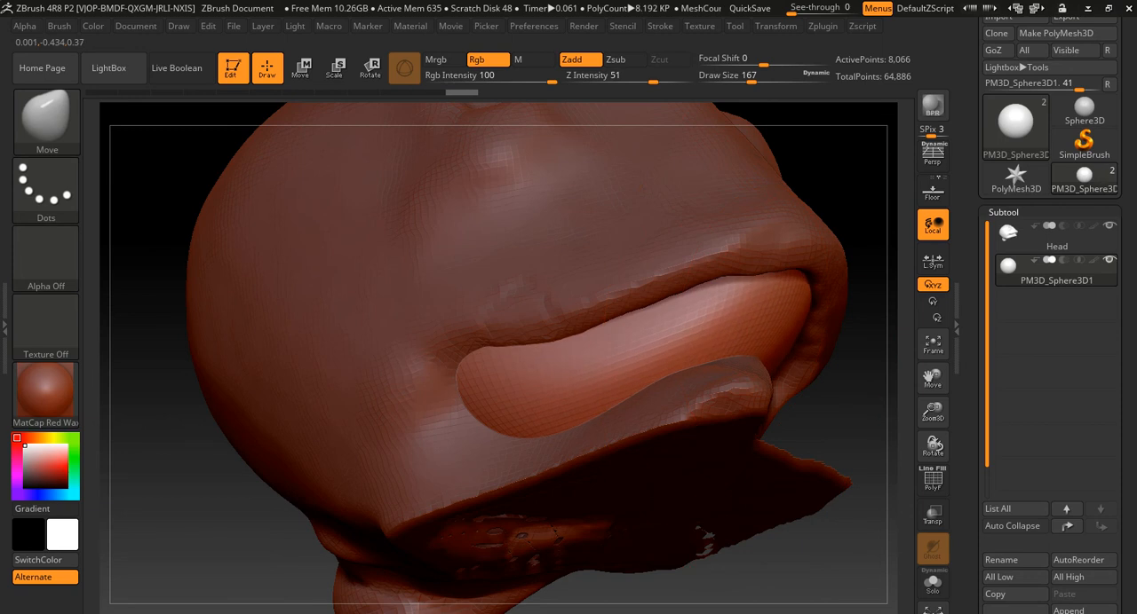
pyautogui.moveTo(160, 355); pyautogui.dragTo(569, 345)
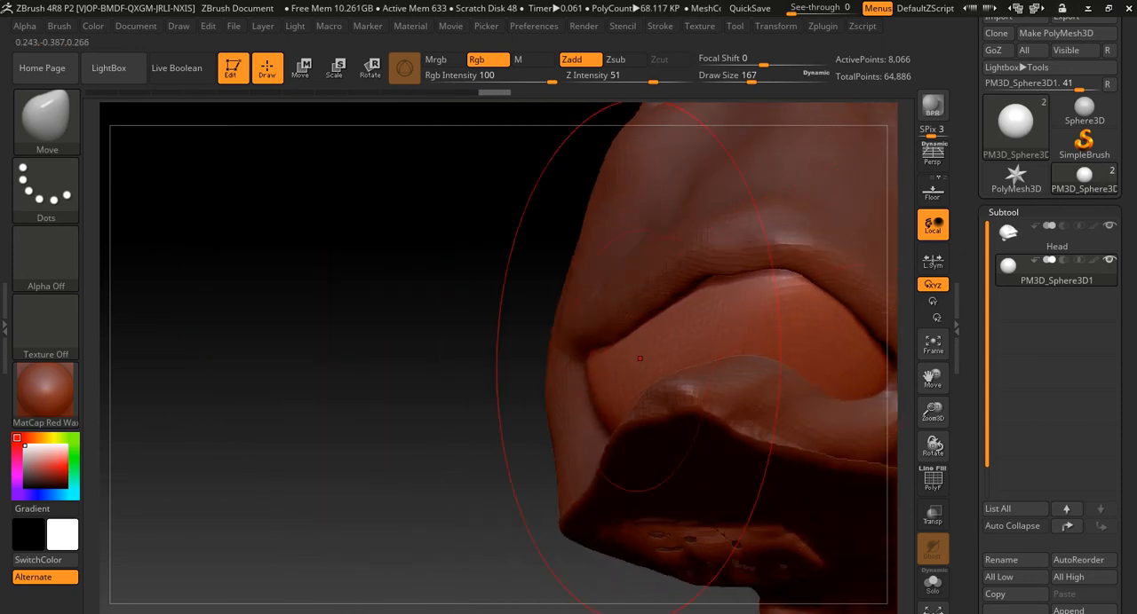
pyautogui.moveTo(466, 369); pyautogui.dragTo(524, 391)
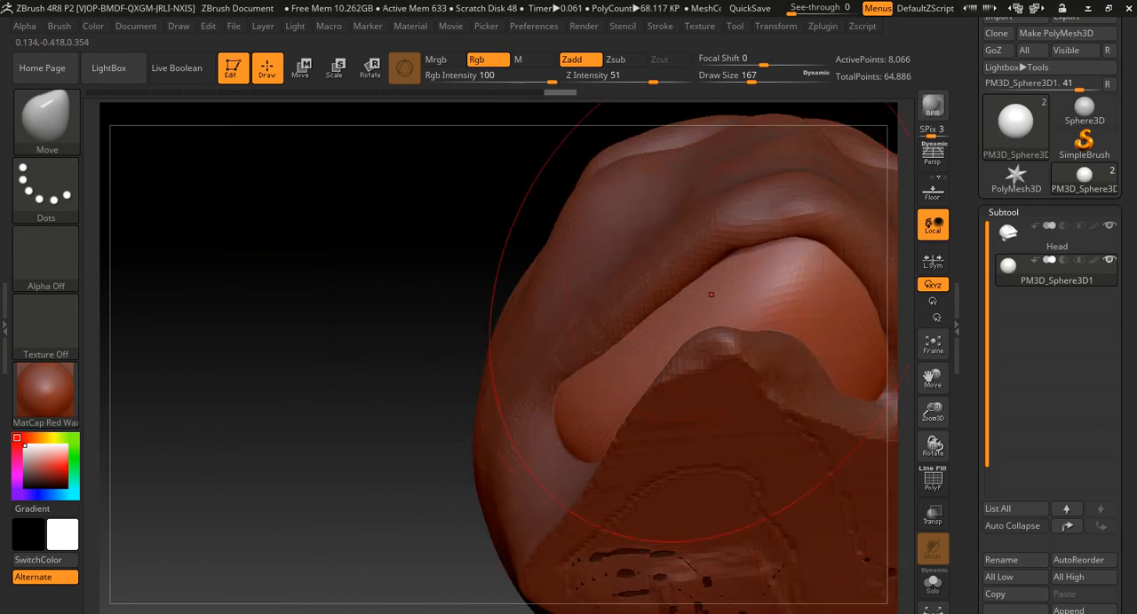
pyautogui.moveTo(404, 355); pyautogui.dragTo(458, 284)
pyautogui.moveTo(458, 436); pyautogui.dragTo(653, 487)
pyautogui.moveTo(685, 523)
pyautogui.keyDown('alt'); pyautogui.mouseDown()
pyautogui.moveTo(572, 517)
pyautogui.moveTo(675, 508)
pyautogui.mouseUp(); pyautogui.keyUp('alt')
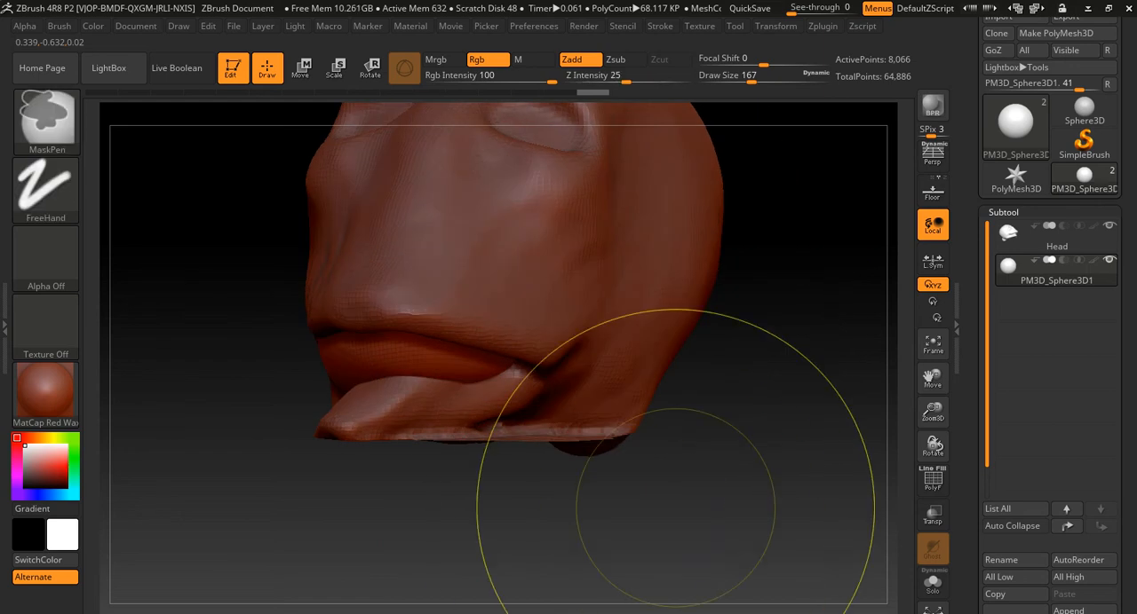
# - Merge the sphere subtool down into the Head subtool and accept the non-undoable operation
pyautogui.moveTo(797, 406)
pyautogui.keyDown('ctrl'); pyautogui.mouseDown()
pyautogui.moveTo(848, 523)
pyautogui.moveTo(856, 585)
pyautogui.mouseUp(); pyautogui.keyUp('ctrl')
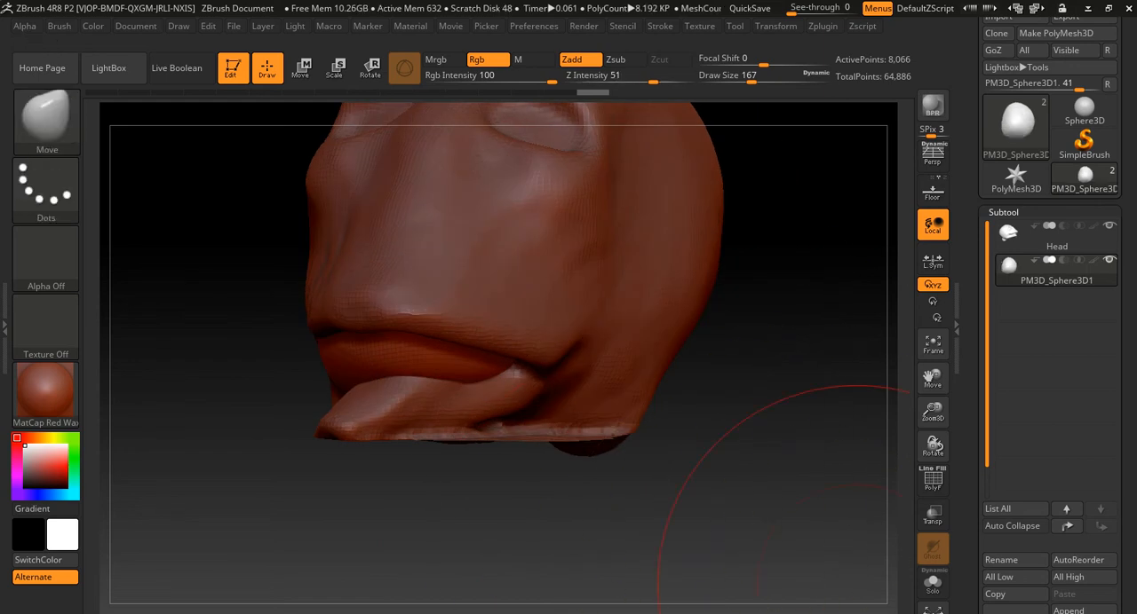
pyautogui.moveTo(1046, 426); pyautogui.dragTo(1047, 473)
pyautogui.click(1008, 212)
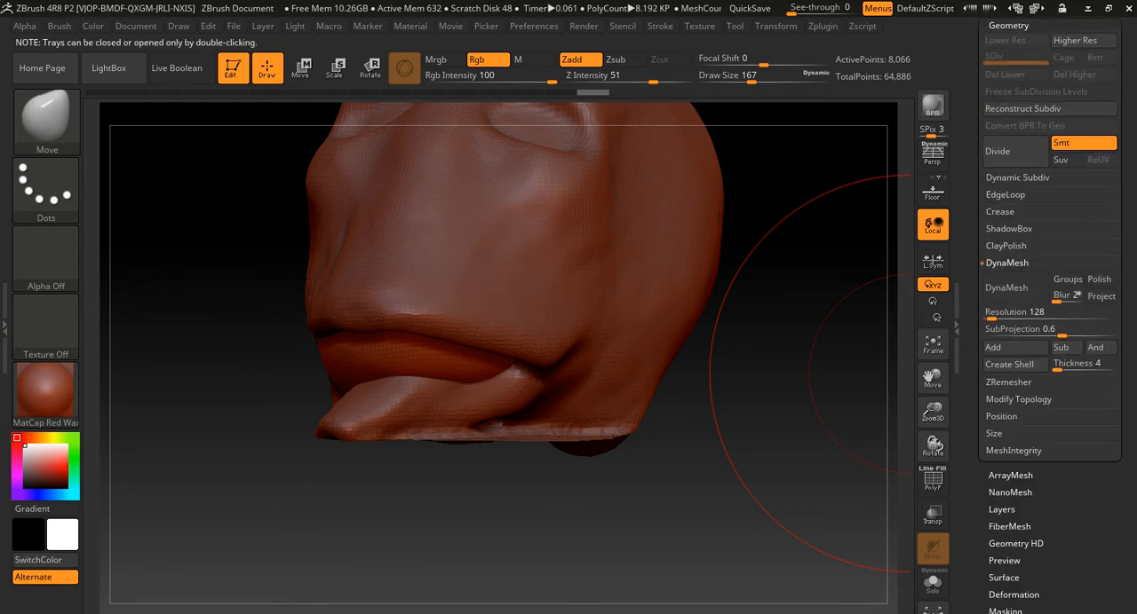
pyautogui.moveTo(1047, 213); pyautogui.dragTo(1048, 483)
pyautogui.click(1003, 279)
pyautogui.moveTo(1048, 608); pyautogui.dragTo(1048, 332)
pyautogui.click(999, 485)
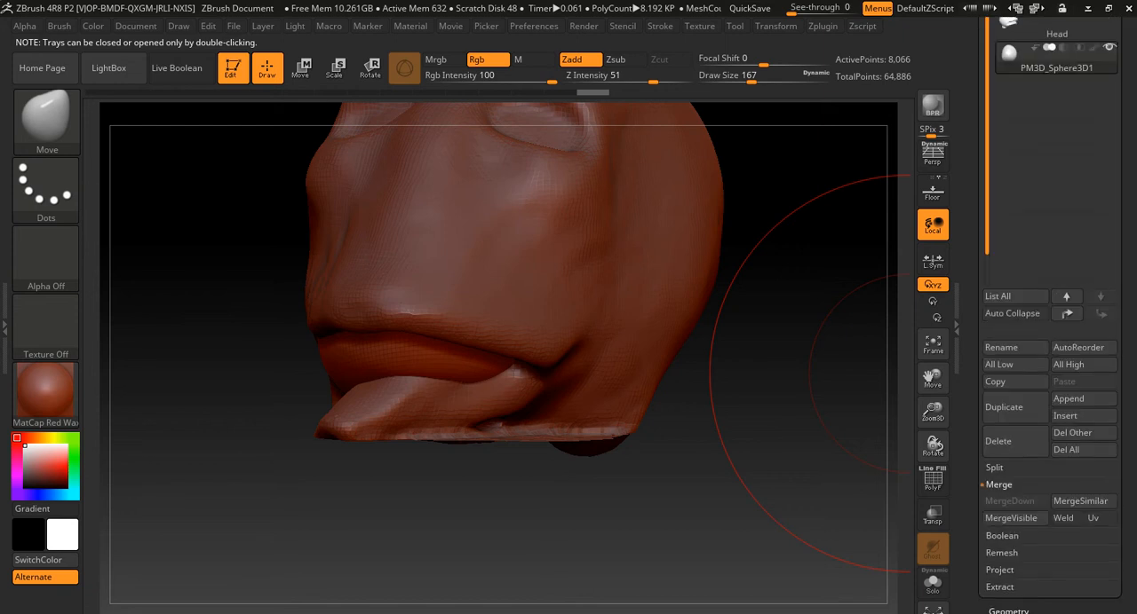
pyautogui.click(1012, 518)
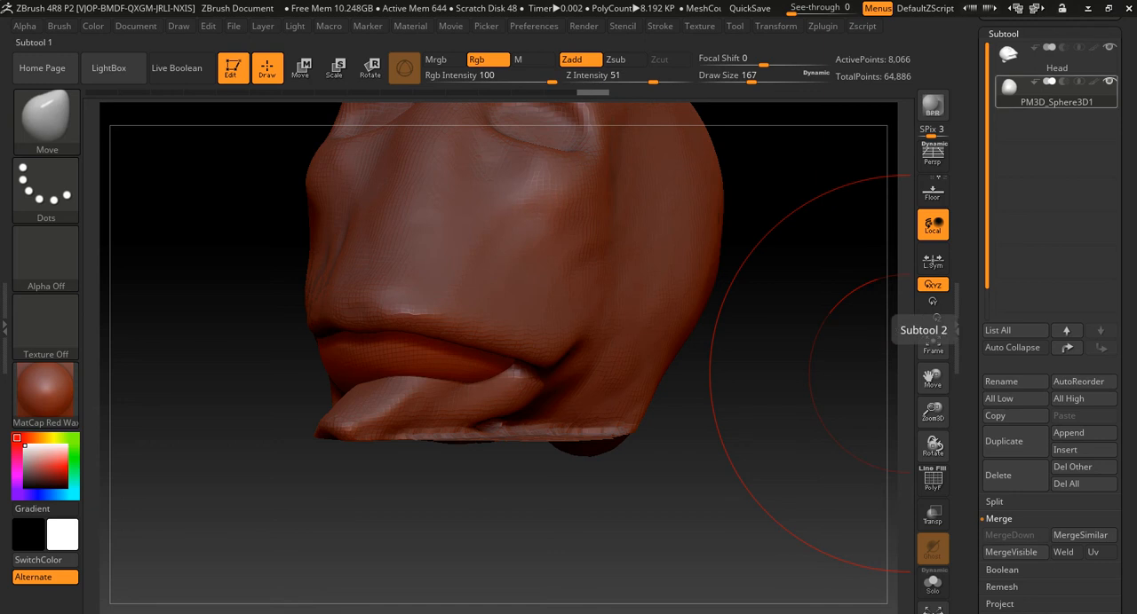
pyautogui.click(1057, 55)
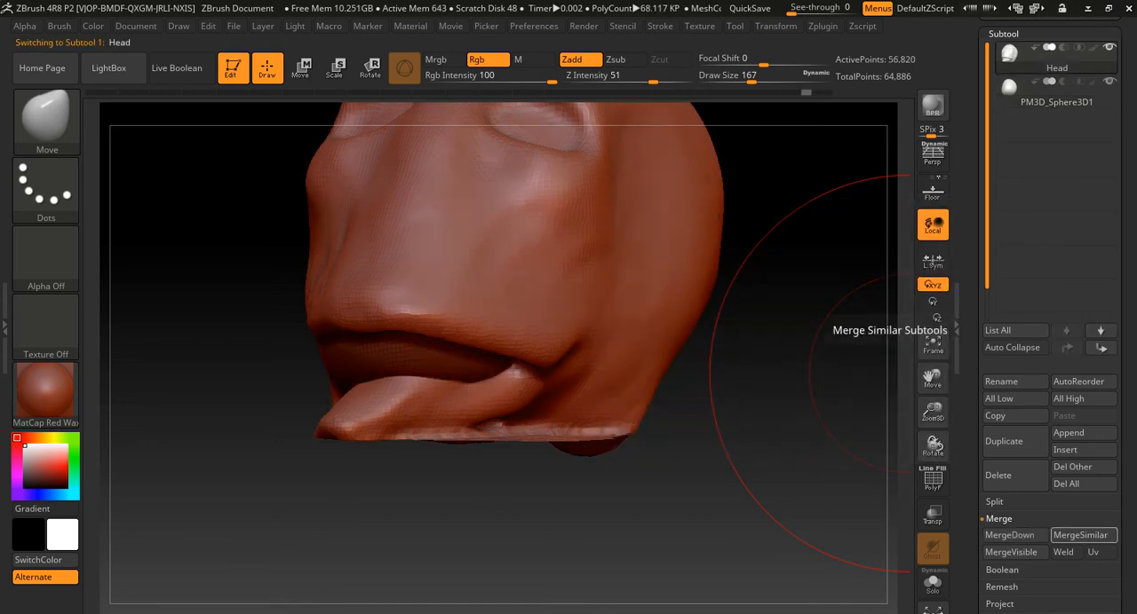
pyautogui.click(1009, 535)
pyautogui.click(884, 563)
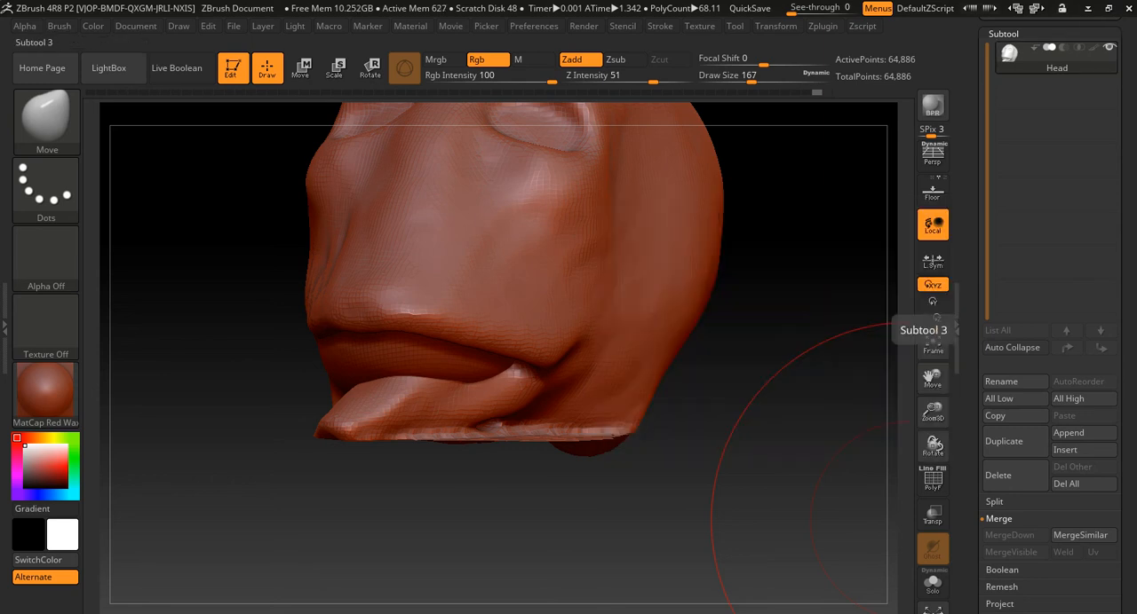
# - Remesh the merged head with DynaMesh and smooth the seams around the filled mouth at draw size 29
pyautogui.press('ctrl')
pyautogui.keyDown('ctrl'); pyautogui.moveTo(769, 308); pyautogui.dragTo(796, 474); pyautogui.keyUp('ctrl')
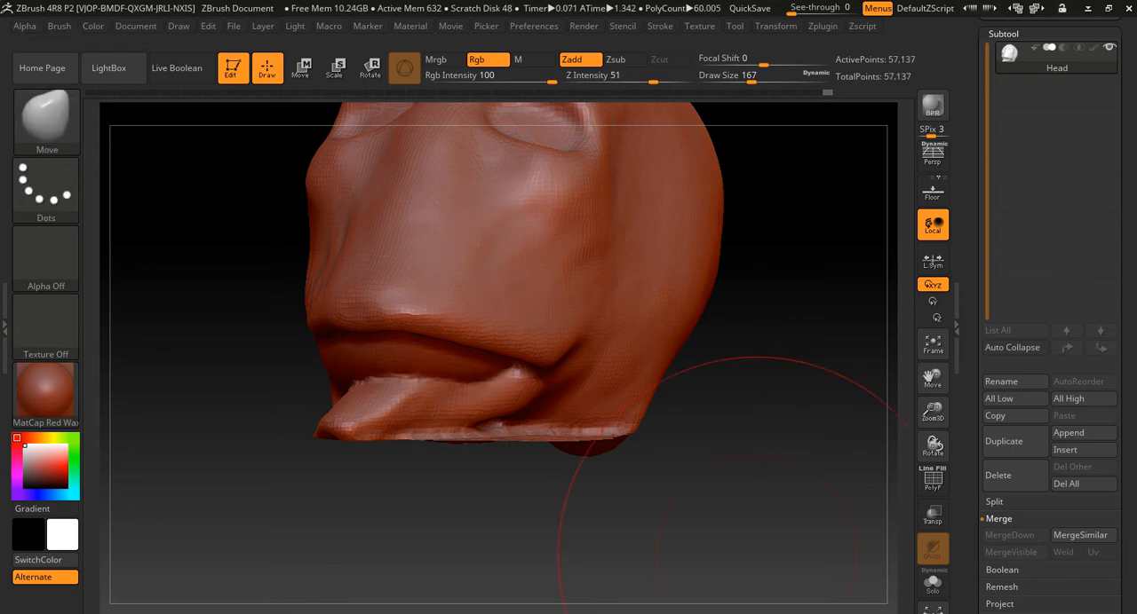
pyautogui.moveTo(355, 533); pyautogui.dragTo(373, 480)
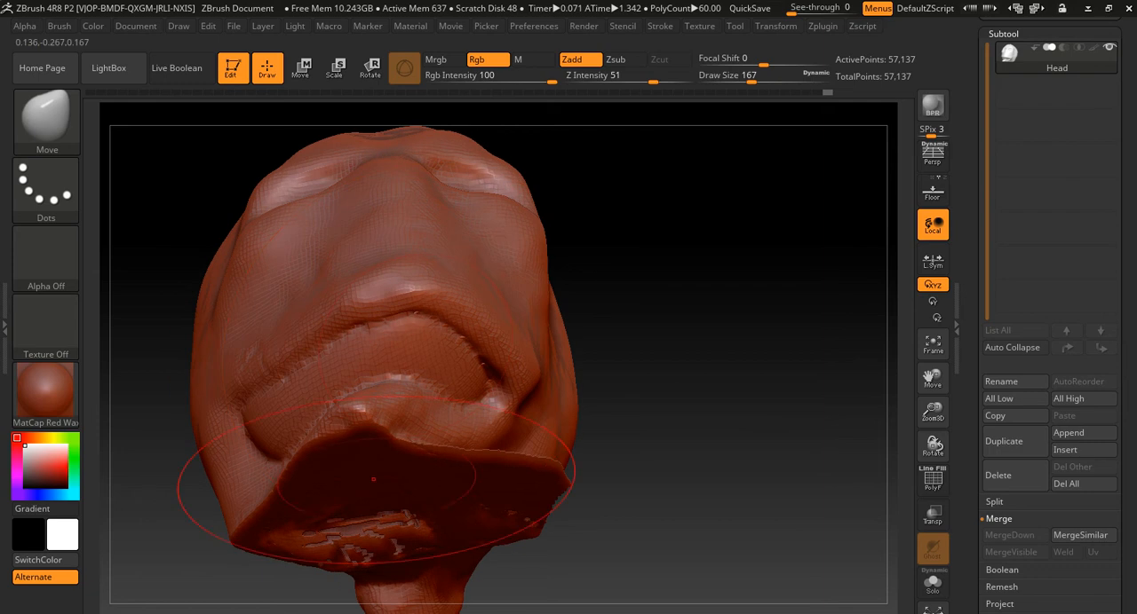
pyautogui.press('s')
pyautogui.moveTo(421, 339); pyautogui.dragTo(396, 340)
pyautogui.press('shift')
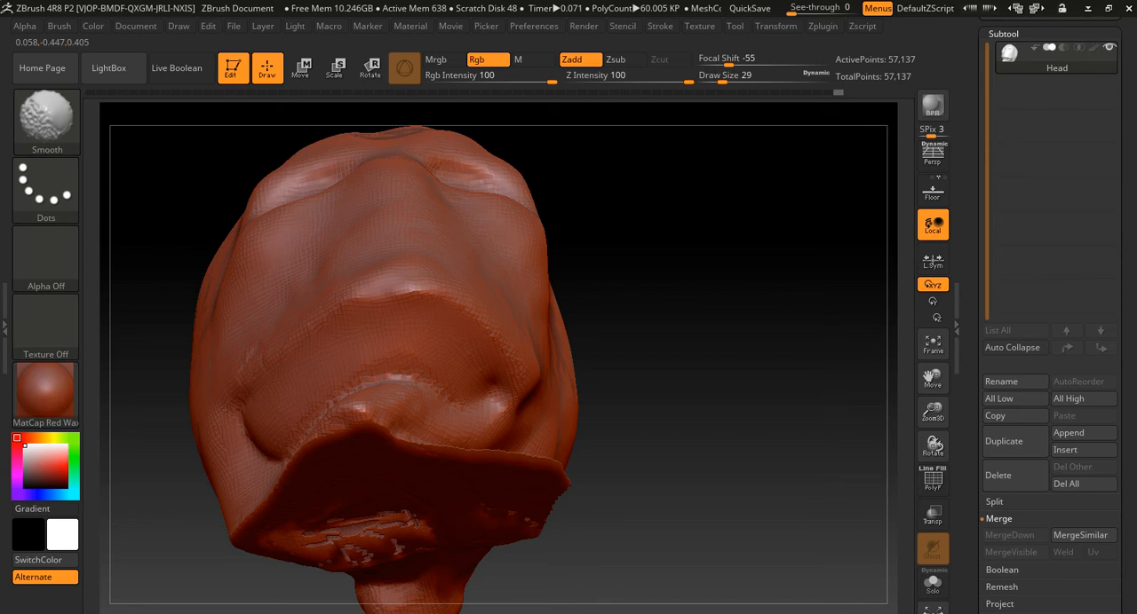
pyautogui.press('b')
pyautogui.press('m')
pyautogui.press('v')
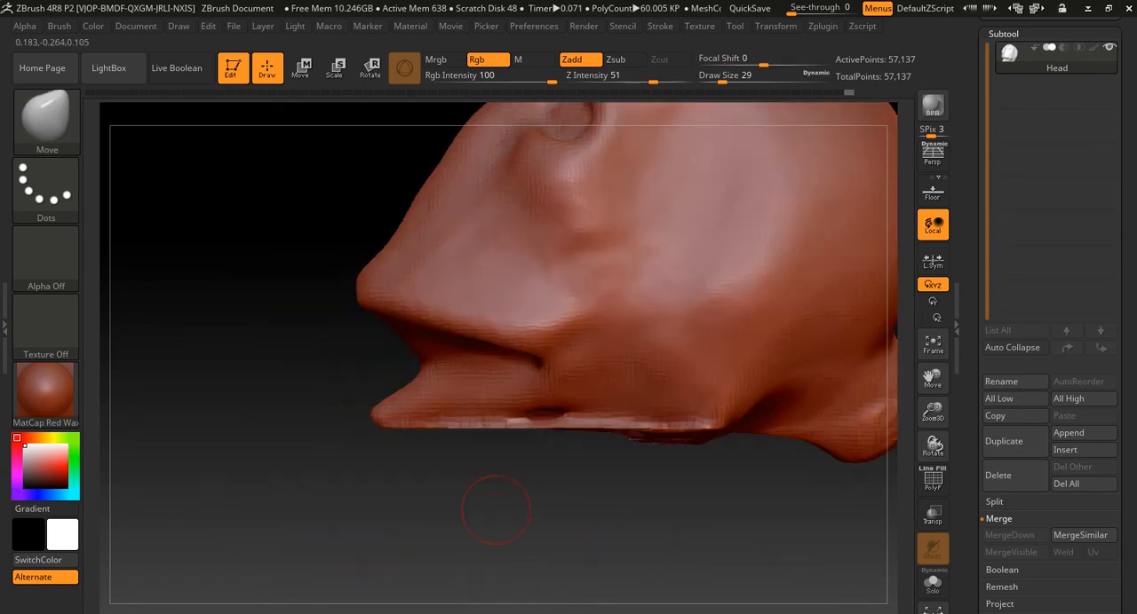
pyautogui.keyDown('alt'); pyautogui.moveTo(495, 510); pyautogui.dragTo(466, 569); pyautogui.keyUp('alt')
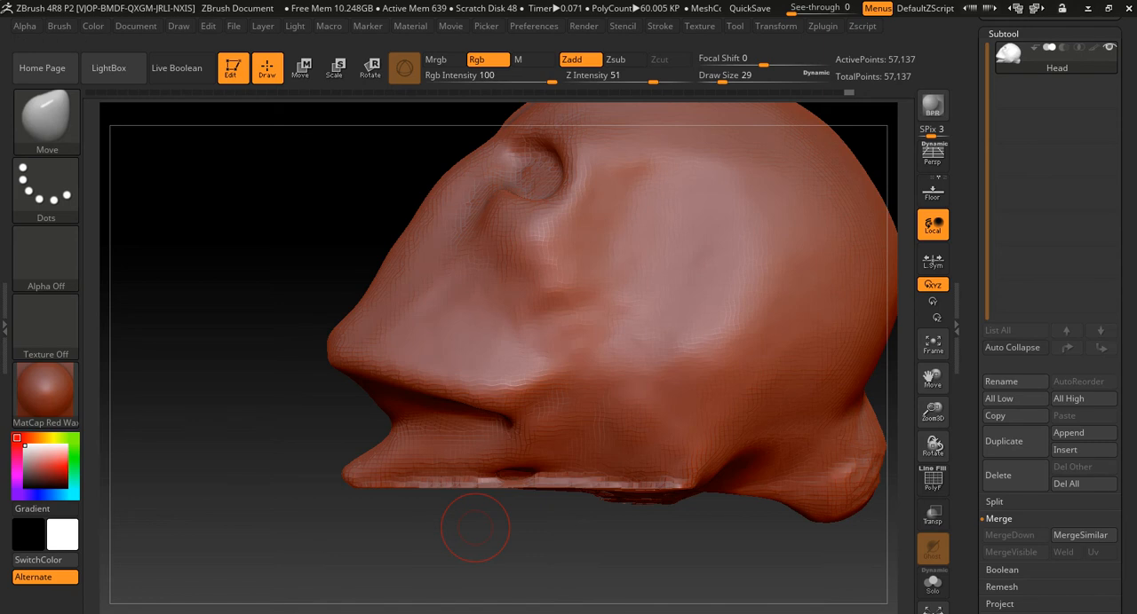
# - Reshape the rounded lump at the back of the head's base with the Move brush at draw size 145
pyautogui.moveTo(773, 515)
pyautogui.keyDown('alt'); pyautogui.mouseDown()
pyautogui.moveTo(427, 522)
pyautogui.moveTo(848, 526)
pyautogui.moveTo(497, 515)
pyautogui.mouseUp(); pyautogui.keyUp('alt')
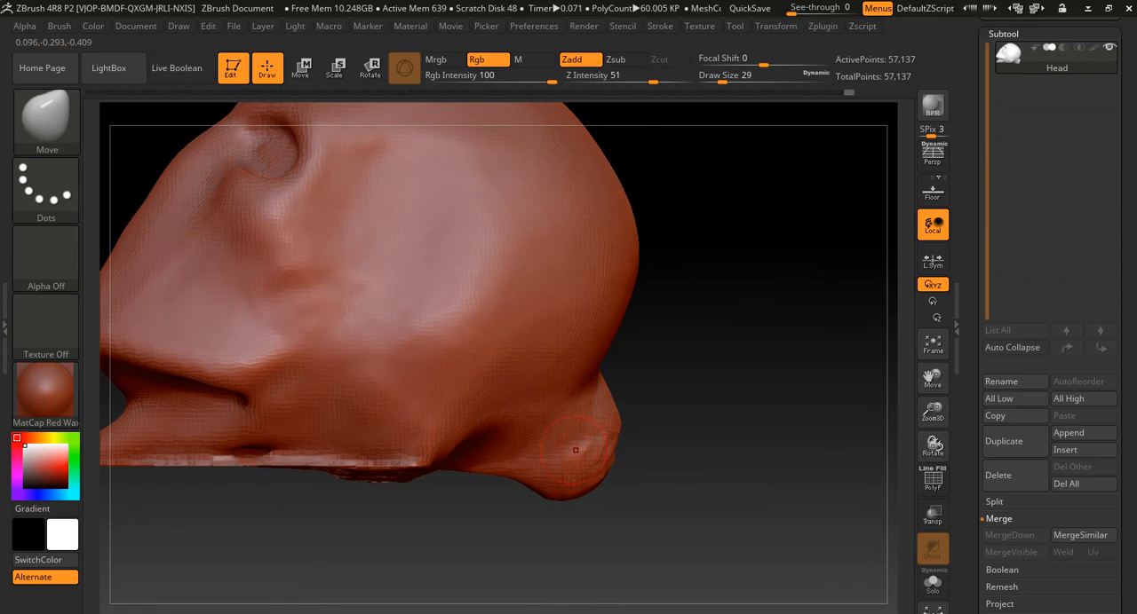
pyautogui.press('b')
pyautogui.press('m')
pyautogui.press('v')
pyautogui.press('s')
pyautogui.moveTo(568, 438)
pyautogui.mouseDown()
pyautogui.moveTo(594, 440)
pyautogui.moveTo(571, 451)
pyautogui.mouseUp()
pyautogui.moveTo(733, 513); pyautogui.dragTo(665, 489)
pyautogui.keyDown('shift'); pyautogui.moveTo(619, 425); pyautogui.dragTo(586, 472); pyautogui.keyUp('shift')
pyautogui.moveTo(764, 515); pyautogui.dragTo(511, 508)
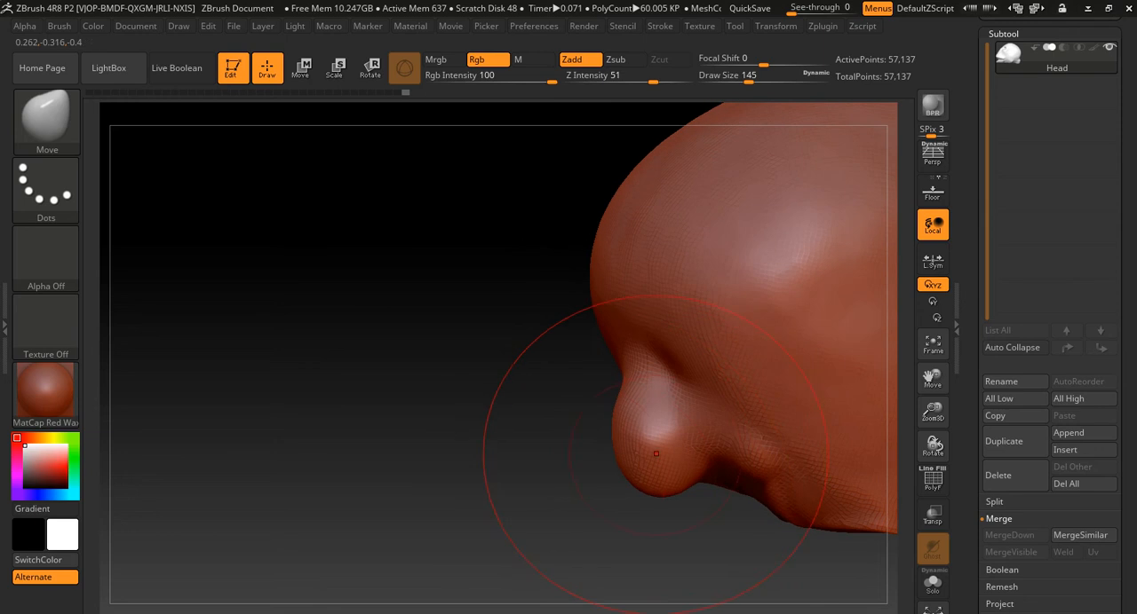
pyautogui.moveTo(635, 489); pyautogui.dragTo(650, 467)
pyautogui.moveTo(746, 552)
pyautogui.mouseDown()
pyautogui.moveTo(497, 533)
pyautogui.moveTo(466, 515)
pyautogui.moveTo(571, 371)
pyautogui.moveTo(675, 397)
pyautogui.mouseUp()
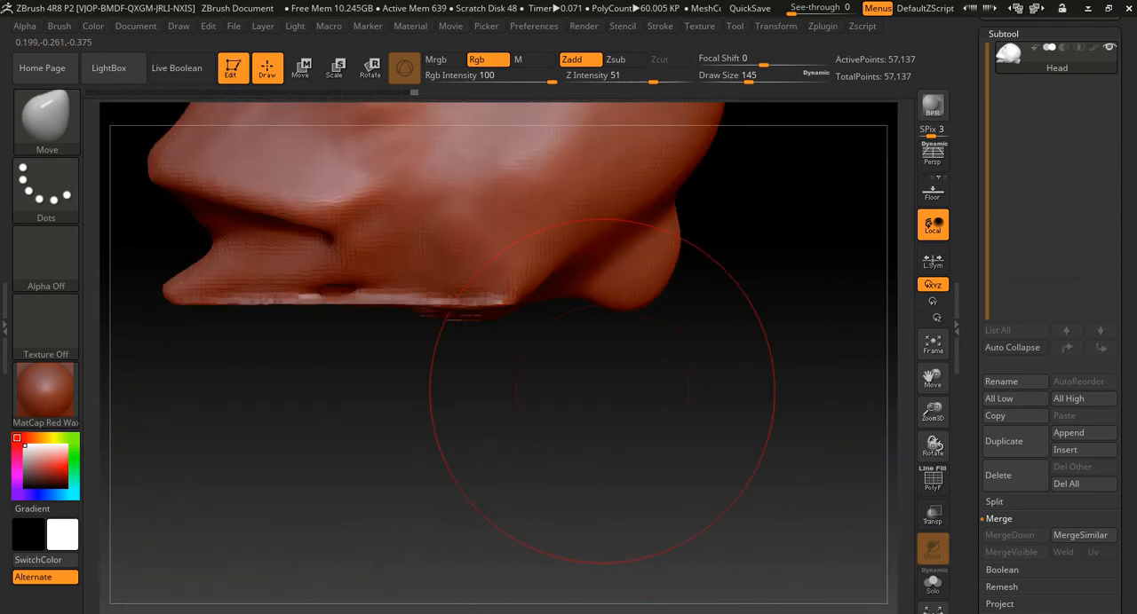
pyautogui.keyDown('alt'); pyautogui.moveTo(601, 388); pyautogui.dragTo(696, 468); pyautogui.keyUp('alt')
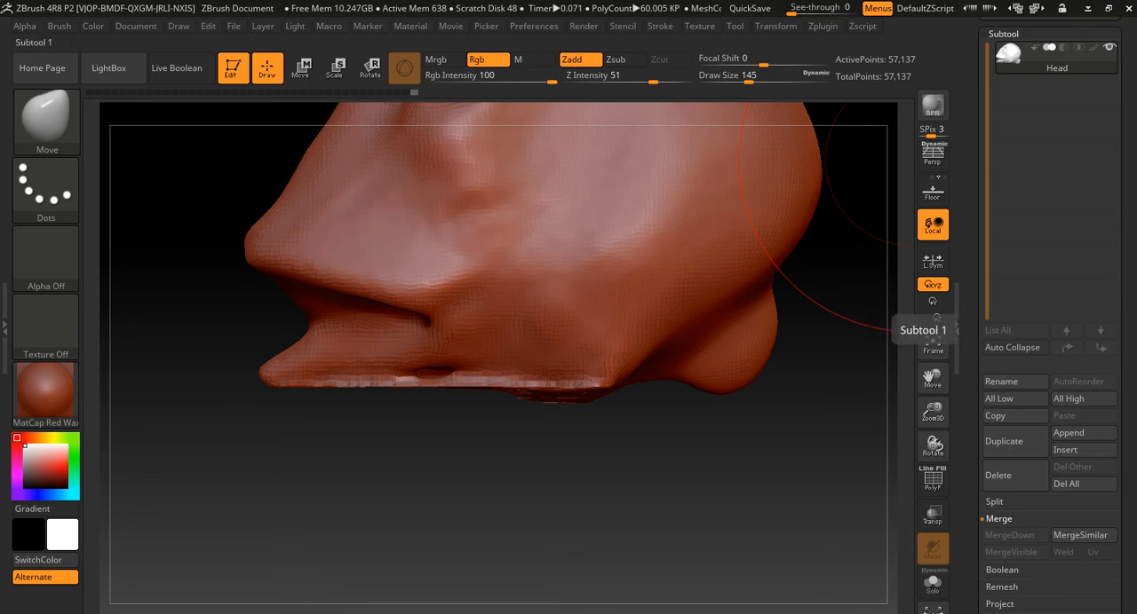
# - Insert a Cylinder3D as a new subtool below the head and make it the active subtool
pyautogui.click(1084, 433)
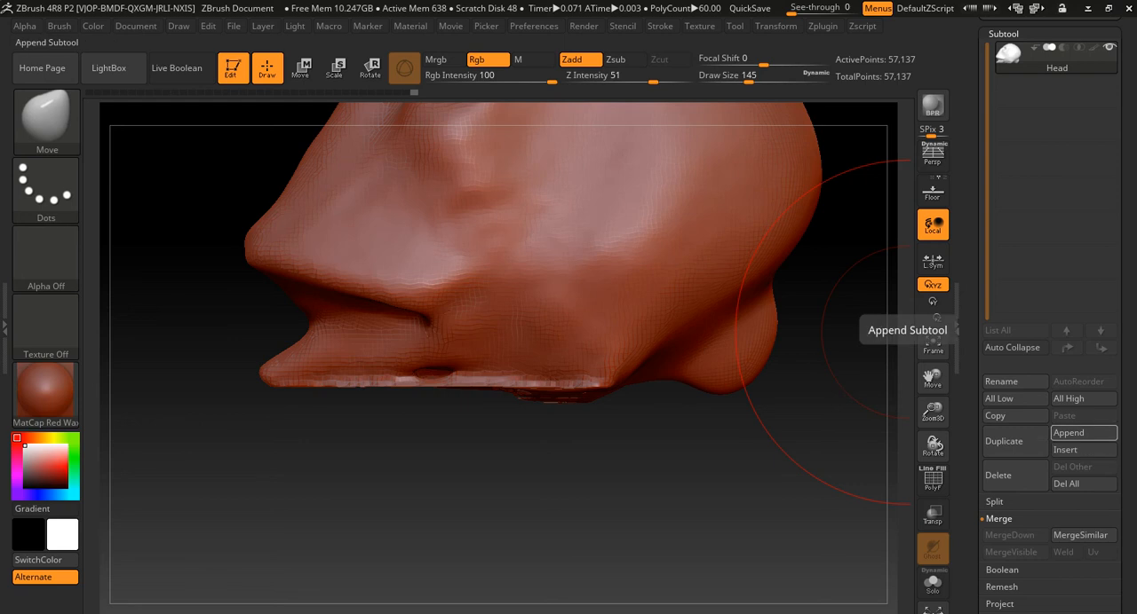
pyautogui.click(1083, 450)
pyautogui.click(523, 405)
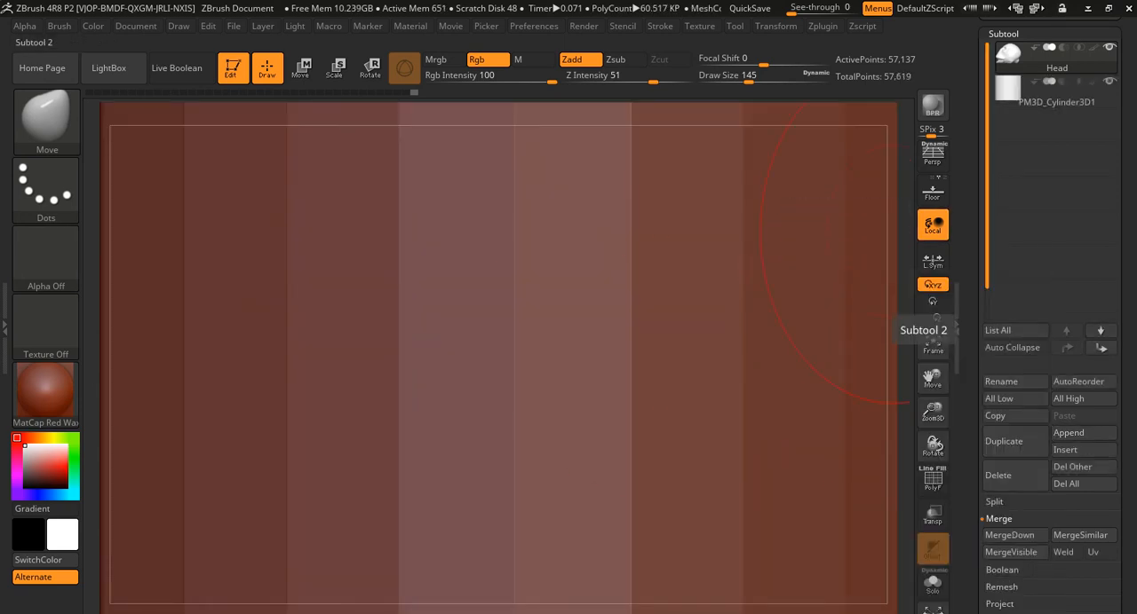
pyautogui.keyDown('alt'); pyautogui.moveTo(709, 277); pyautogui.dragTo(444, 304, button='right'); pyautogui.keyUp('alt')
pyautogui.keyDown('alt'); pyautogui.moveTo(624, 308); pyautogui.dragTo(551, 336, button='right'); pyautogui.keyUp('alt')
pyautogui.press('r')
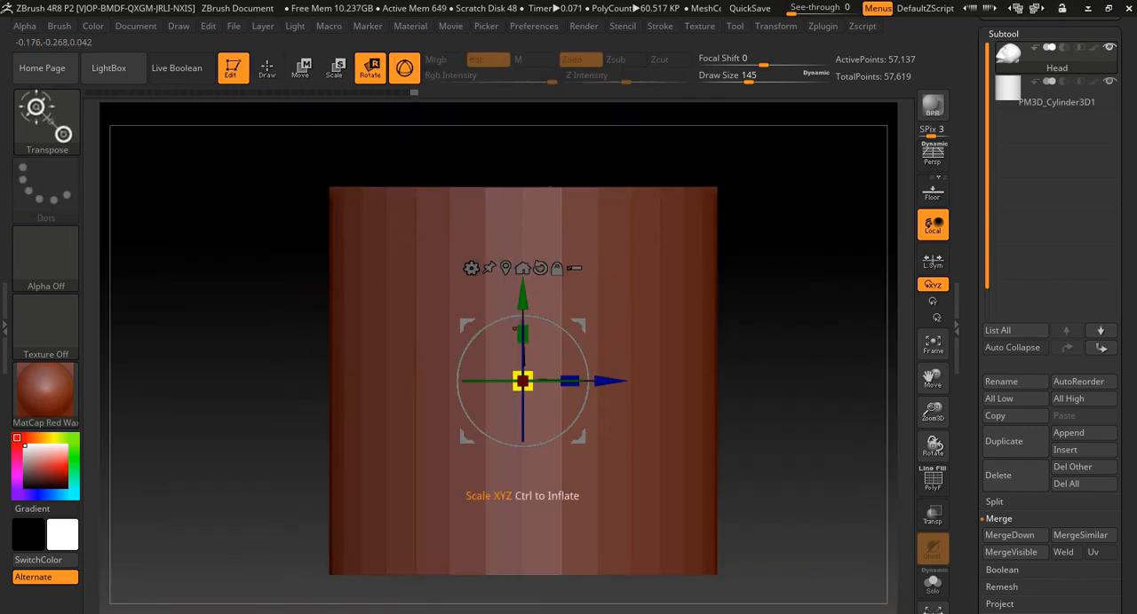
pyautogui.moveTo(514, 329); pyautogui.dragTo(514, 357)
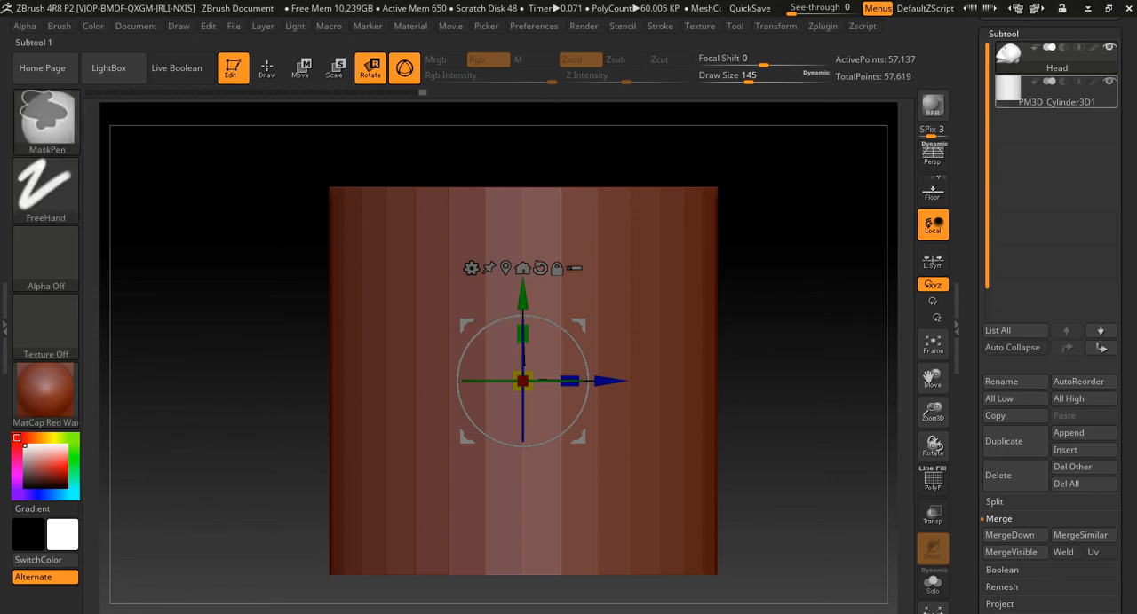
pyautogui.click(1057, 96)
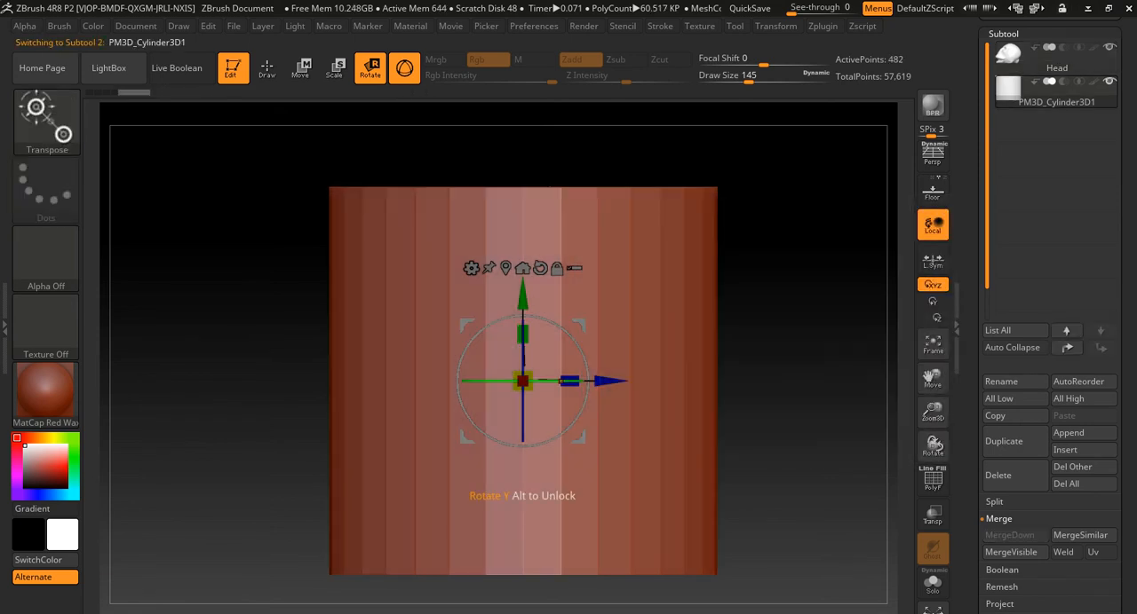
# - Flatten the cylinder vertically into a thin disc and scale it down to slightly wider than the head
pyautogui.moveTo(522, 335); pyautogui.dragTo(522, 366)
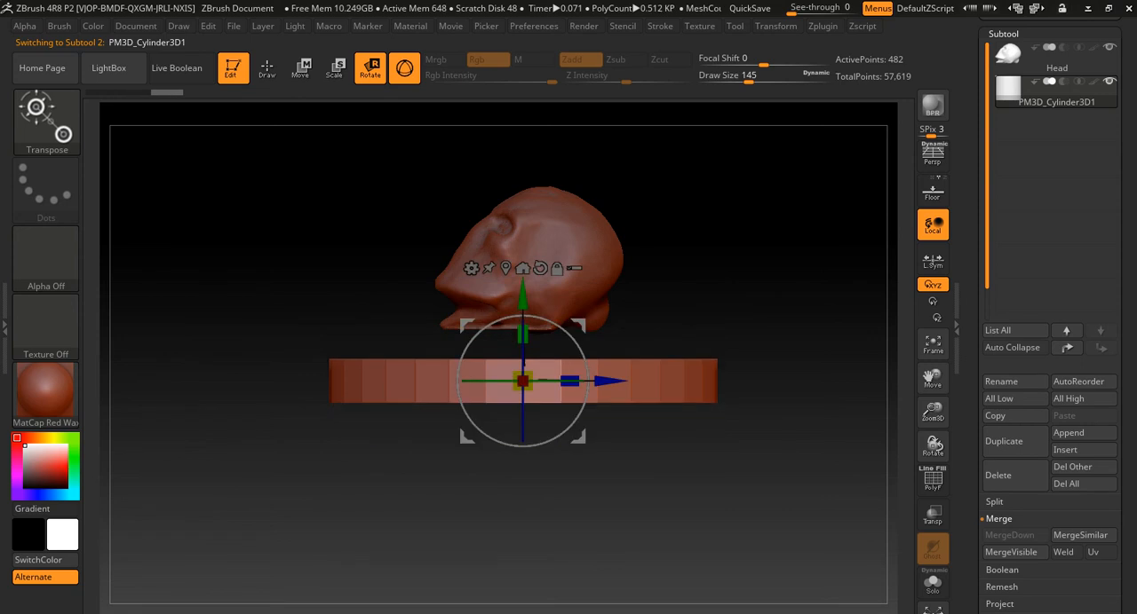
pyautogui.moveTo(613, 444); pyautogui.dragTo(613, 533)
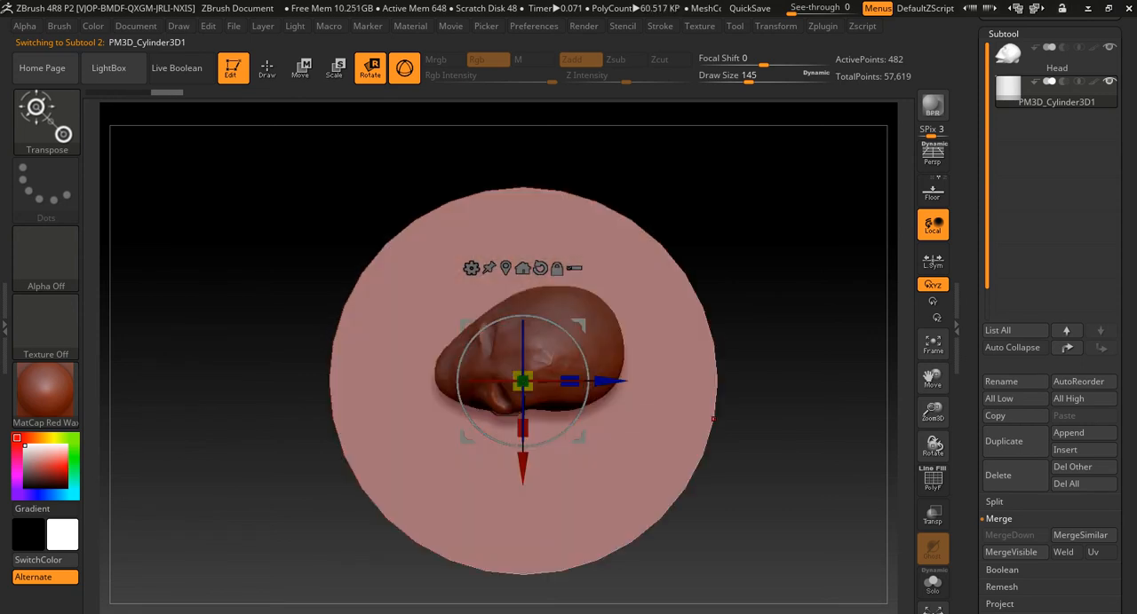
pyautogui.moveTo(522, 381); pyautogui.dragTo(478, 384)
pyautogui.keyDown('shift'); pyautogui.moveTo(612, 498); pyautogui.dragTo(613, 444); pyautogui.keyUp('shift')
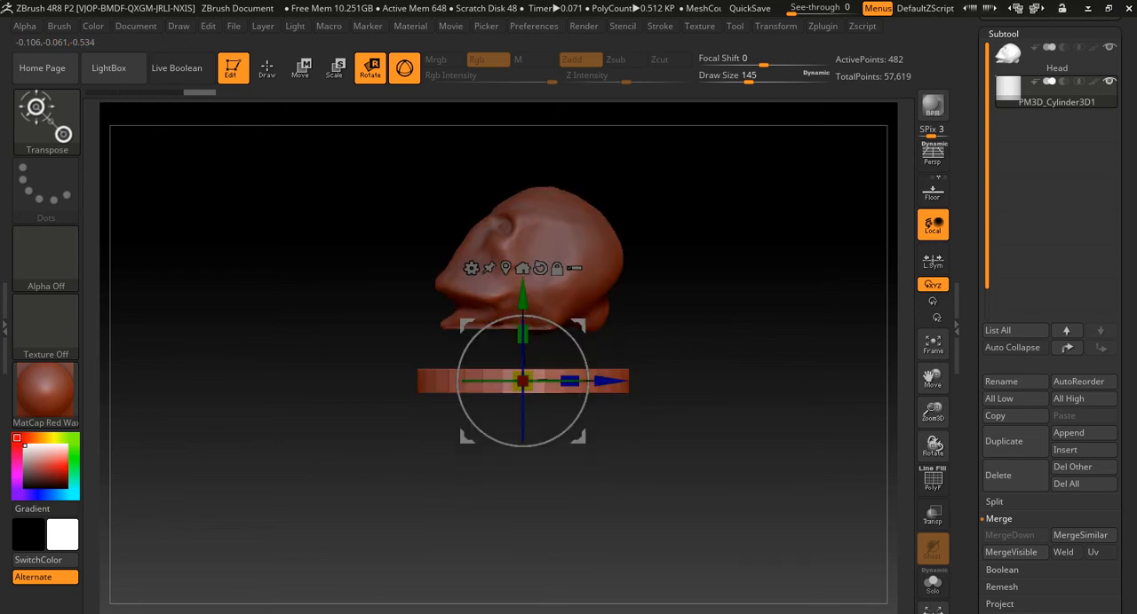
# - Raise the disc against the underside of the head and shift it sideways to centre it beneath the base
pyautogui.moveTo(523, 294); pyautogui.dragTo(522, 243)
pyautogui.keyDown('alt'); pyautogui.moveTo(613, 444); pyautogui.dragTo(613, 524); pyautogui.keyUp('alt')
pyautogui.moveTo(675, 479); pyautogui.dragTo(551, 489)
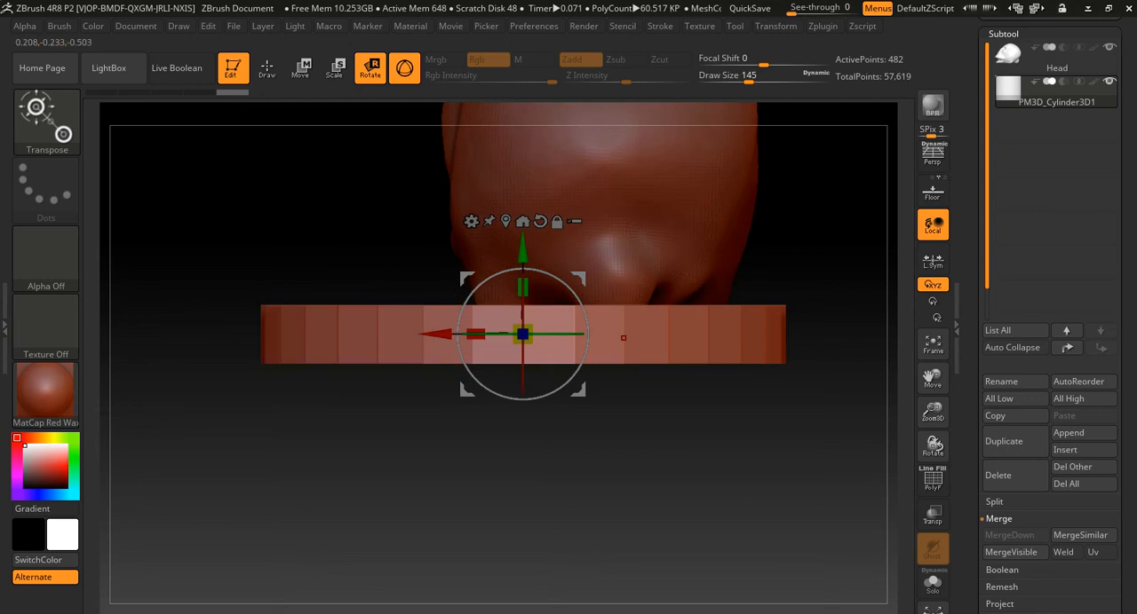
pyautogui.moveTo(440, 335); pyautogui.dragTo(531, 334)
pyautogui.keyDown('shift'); pyautogui.moveTo(657, 471); pyautogui.dragTo(338, 470); pyautogui.keyUp('shift')
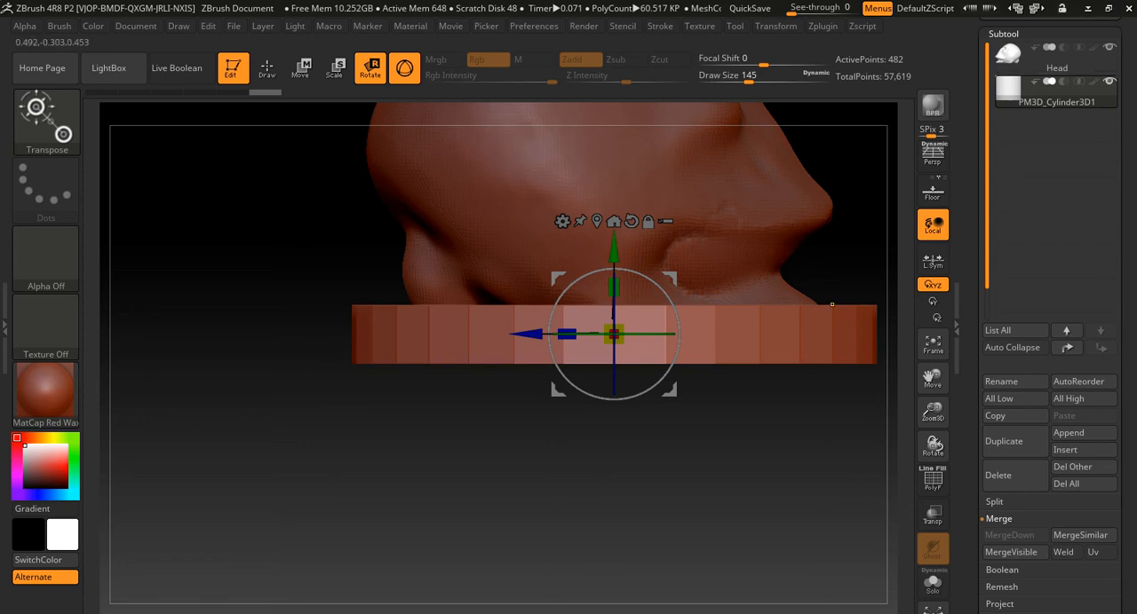
# - Subdivide the flattened cylinder disc and merge it down with the Head subtool
pyautogui.hotkey('ctrl', 'd')
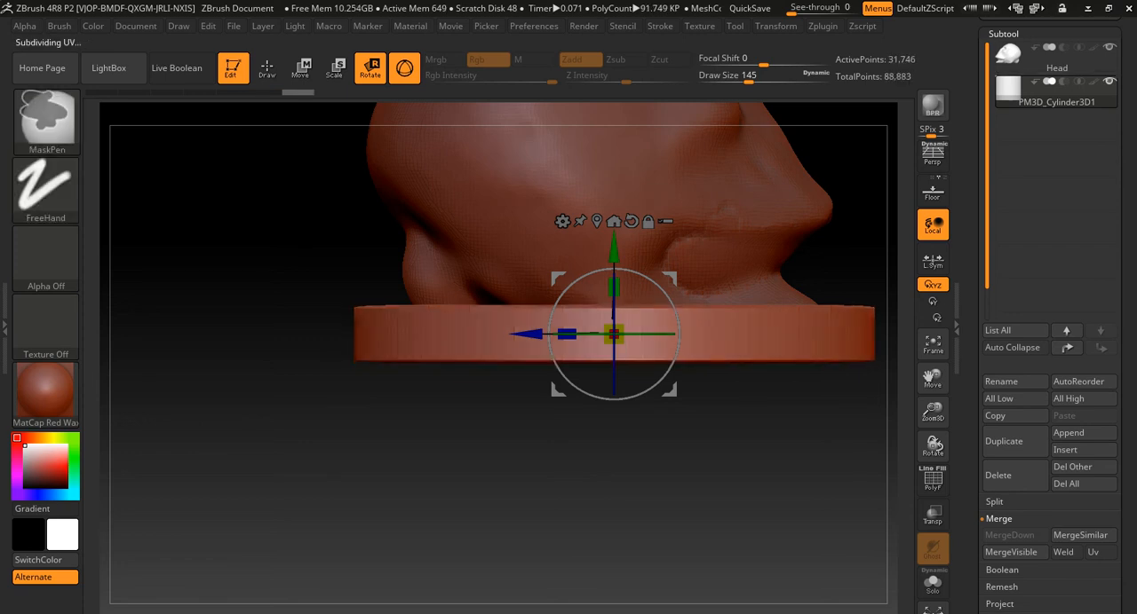
pyautogui.click(1012, 55)
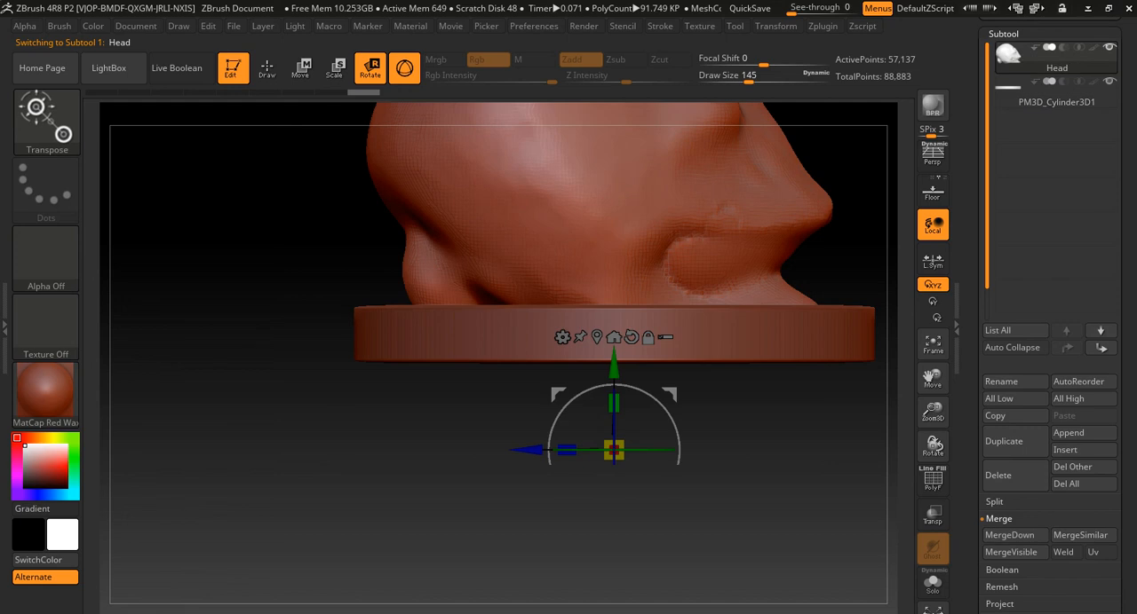
pyautogui.click(1009, 536)
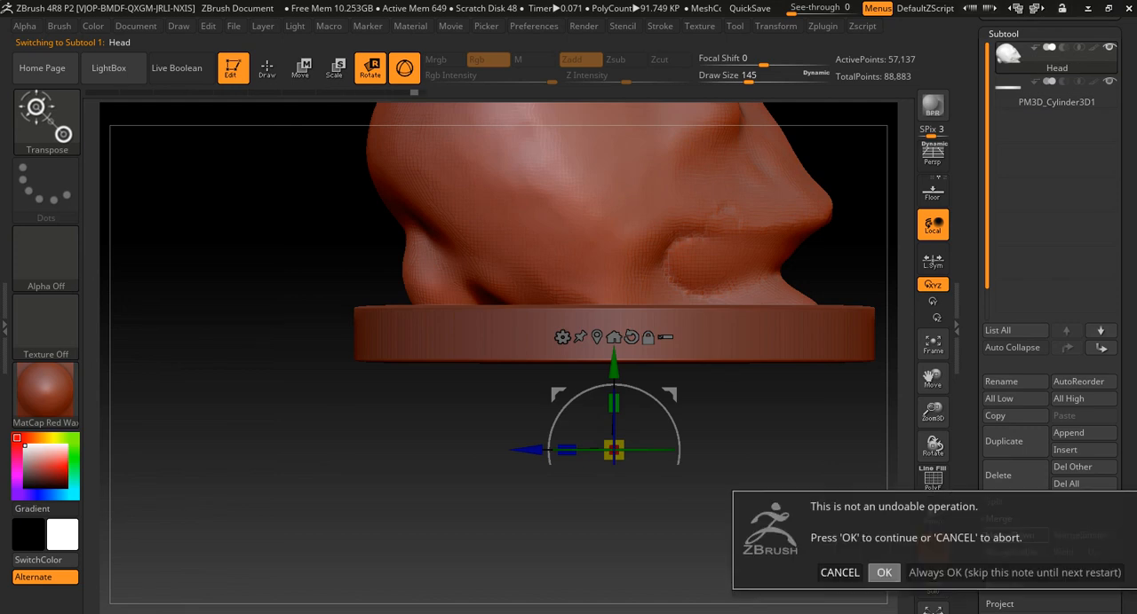
pyautogui.click(883, 573)
# - Remesh the merged head and disc into one surface with DynaMesh
pyautogui.moveTo(196, 337)
pyautogui.keyDown('ctrl'); pyautogui.mouseDown()
pyautogui.moveTo(302, 495)
pyautogui.moveTo(190, 515)
pyautogui.moveTo(133, 510)
pyautogui.mouseUp(); pyautogui.keyUp('ctrl')
pyautogui.keyDown('alt'); pyautogui.moveTo(432, 344); pyautogui.dragTo(431, 501); pyautogui.keyUp('alt')
pyautogui.moveTo(307, 373); pyautogui.dragTo(399, 373)
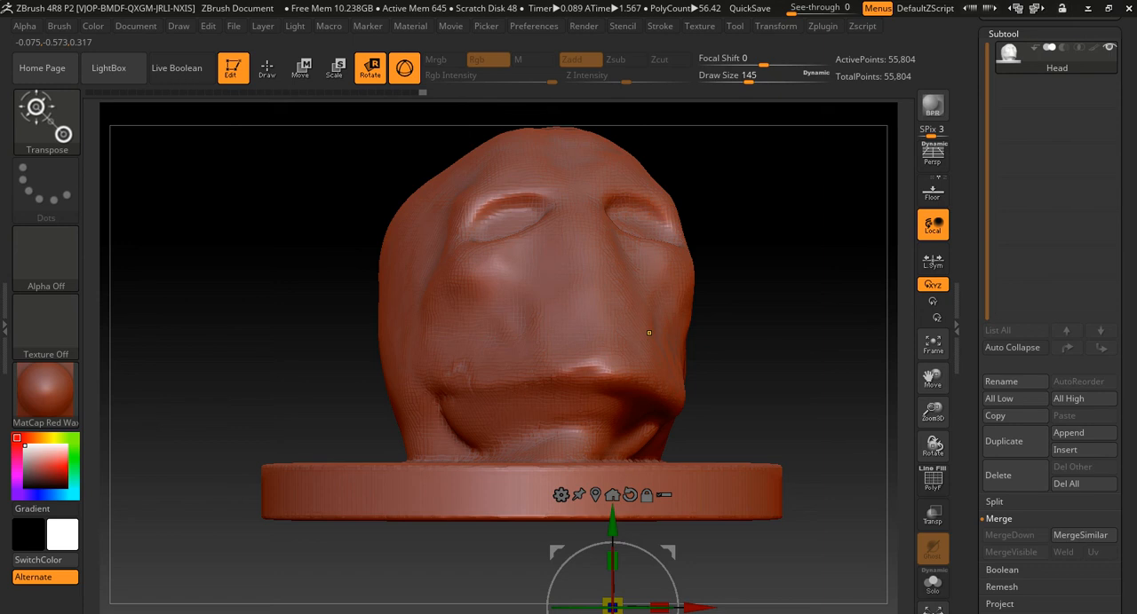
# - Save the project as HeadProj in the scenes folder
pyautogui.moveTo(973, 98); pyautogui.dragTo(972, 377)
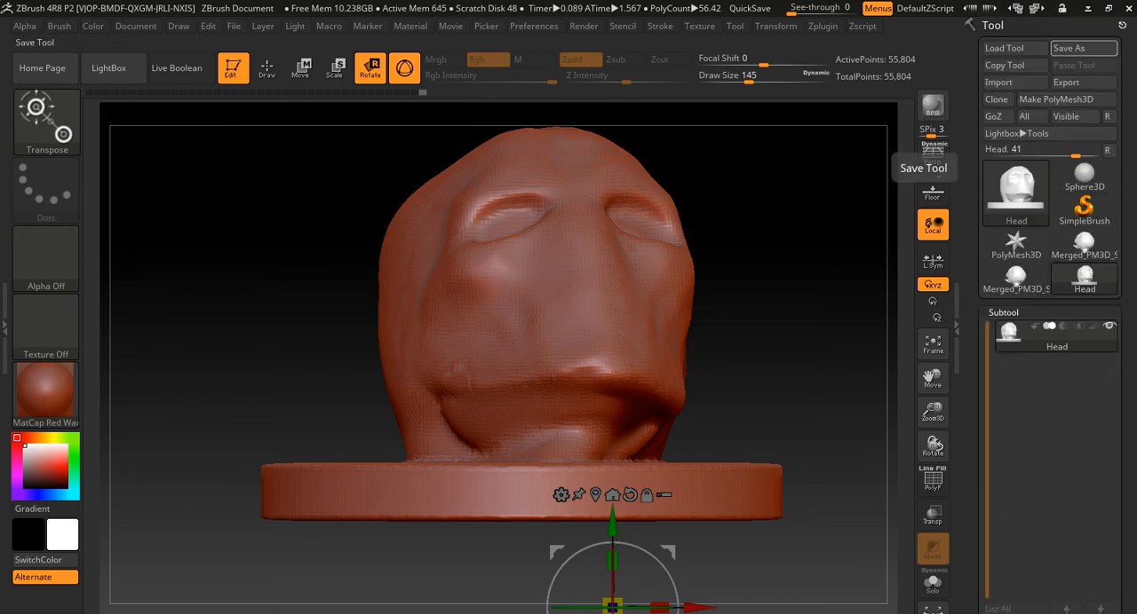
pyautogui.click(136, 26)
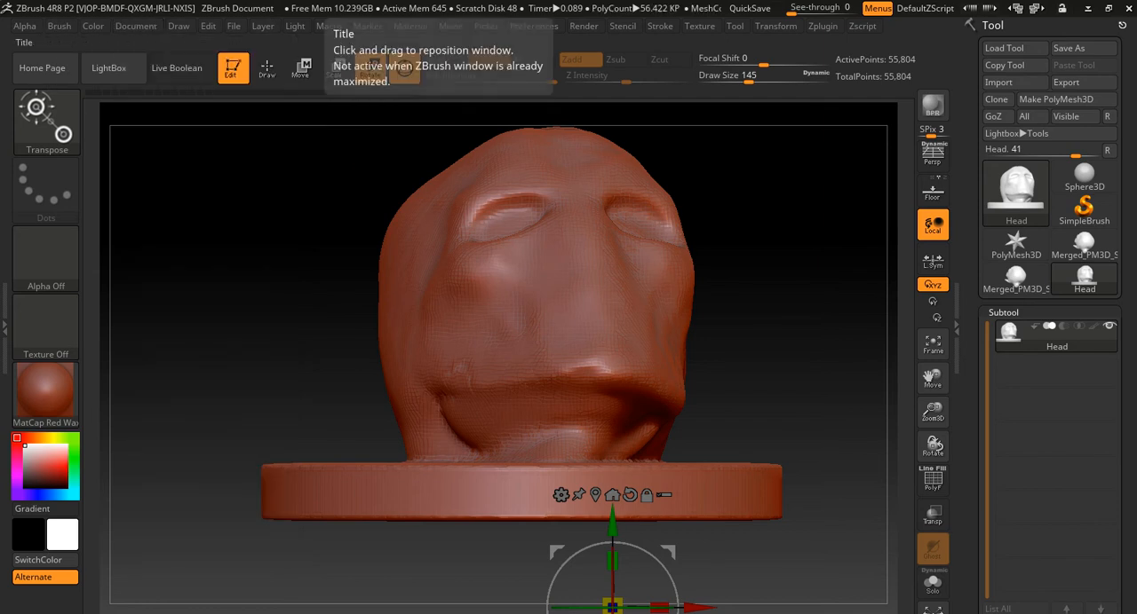
pyautogui.hotkey('ctrl', 's')
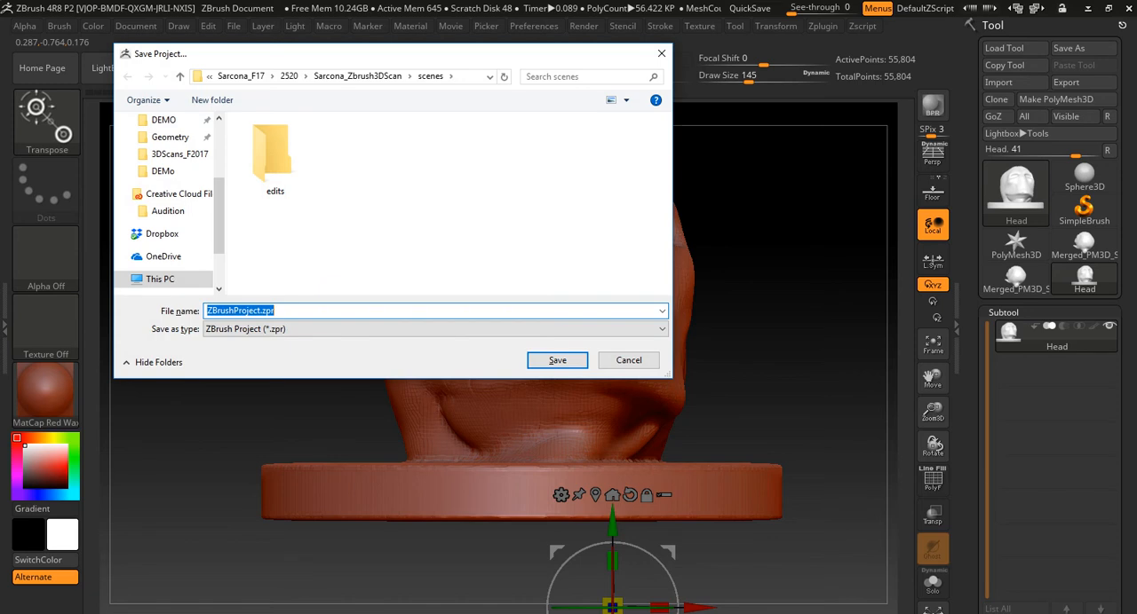
pyautogui.write('HeadProj')
pyautogui.press('Return')
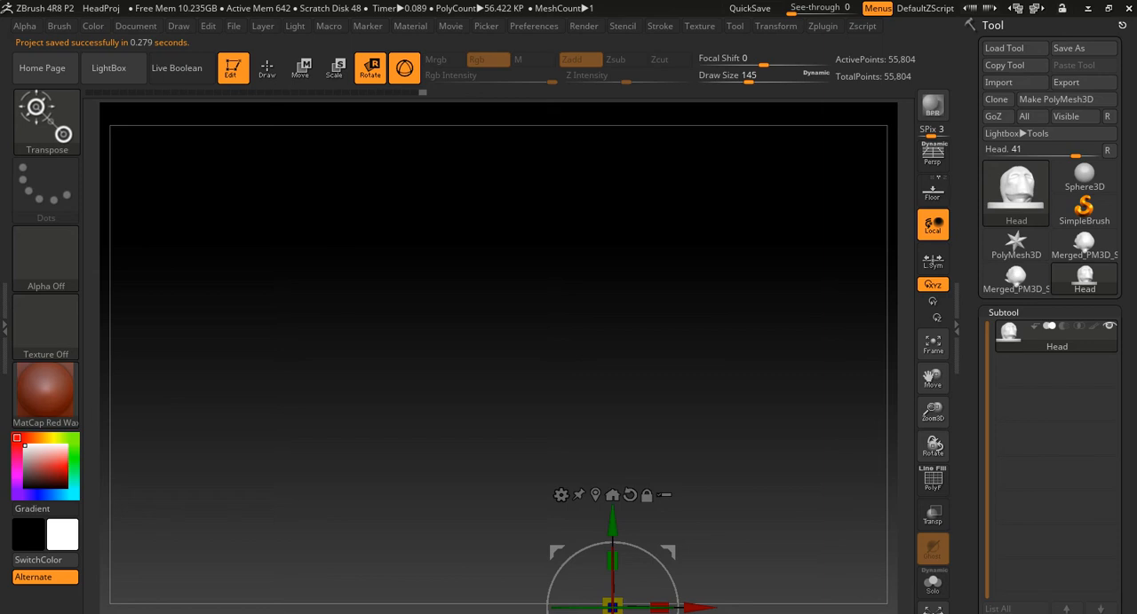
# - Switch from Rotate to Draw mode and set the Move brush's draw size to 90
pyautogui.moveTo(755, 542); pyautogui.dragTo(380, 251)
pyautogui.press('s')
pyautogui.moveTo(383, 200); pyautogui.dragTo(398, 199)
pyautogui.press('s')
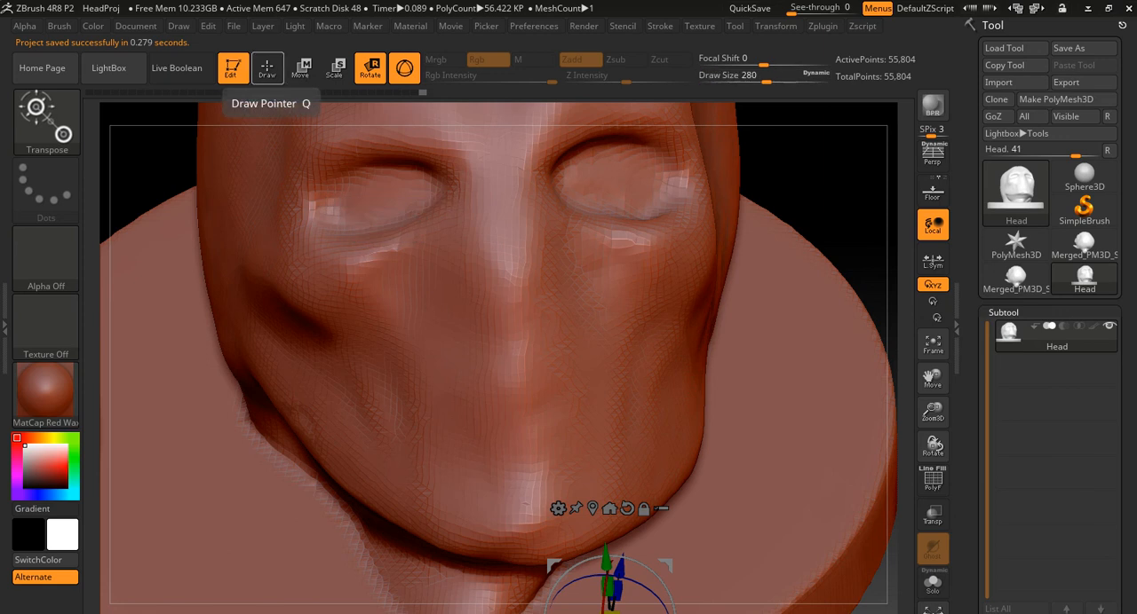
pyautogui.click(266, 67)
pyautogui.press('s')
pyautogui.moveTo(391, 205); pyautogui.dragTo(377, 205)
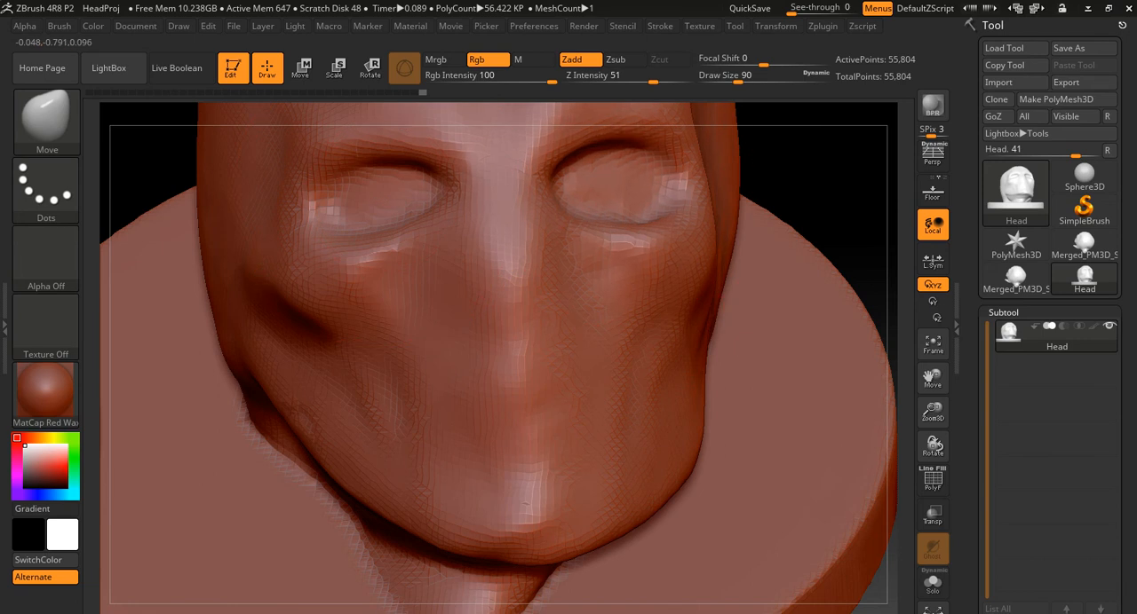
# - Choose the ClayBuildup brush and set its draw size to 54 for sculpting the brow
pyautogui.moveTo(826, 209)
pyautogui.mouseDown()
pyautogui.moveTo(822, 276)
pyautogui.moveTo(807, 235)
pyautogui.moveTo(800, 293)
pyautogui.mouseUp()
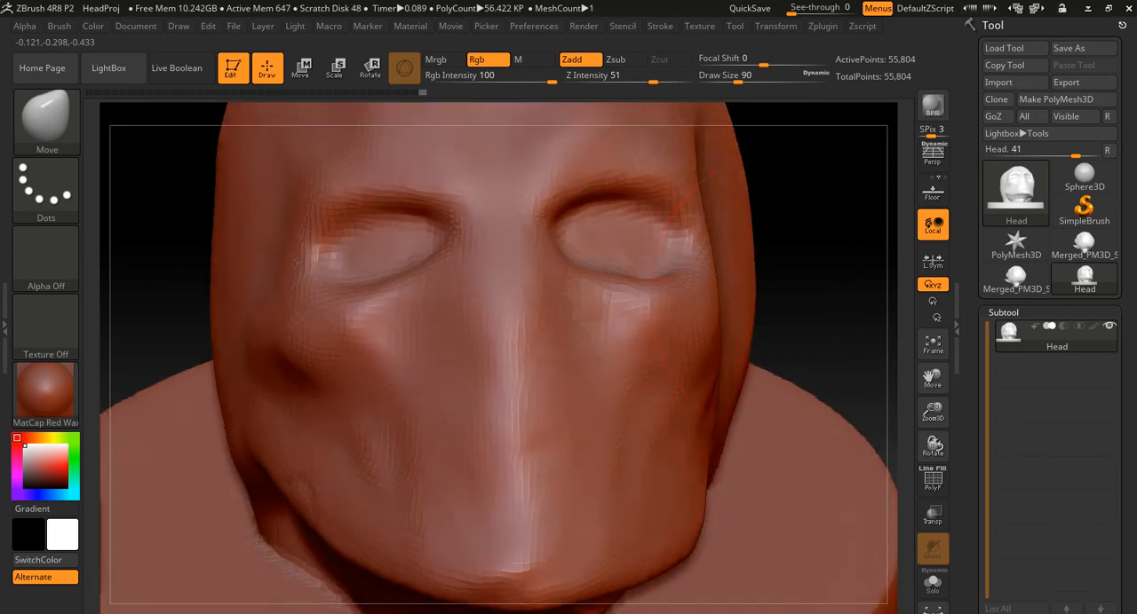
pyautogui.press('b')
pyautogui.press('c')
pyautogui.press('b')
pyautogui.press('s')
pyautogui.moveTo(402, 232); pyautogui.dragTo(380, 232)
pyautogui.moveTo(175, 224)
pyautogui.keyDown('alt'); pyautogui.mouseDown()
pyautogui.moveTo(183, 257)
pyautogui.moveTo(240, 299)
pyautogui.mouseUp(); pyautogui.keyUp('alt')
pyautogui.press('s')
pyautogui.moveTo(443, 232); pyautogui.dragTo(457, 232)
# - Try building up the brow above the eyes with ClayBuildup strokes
pyautogui.moveTo(528, 251)
pyautogui.mouseDown()
pyautogui.moveTo(410, 233)
pyautogui.moveTo(387, 265)
pyautogui.mouseUp()
pyautogui.hotkey('ctrl', 'z')
pyautogui.moveTo(510, 233); pyautogui.dragTo(409, 254)
pyautogui.hotkey('ctrl', 'z')
# - Set the ClayBuildup Z intensity to 5 and build up the forehead and brow above both eyes
pyautogui.moveTo(618, 78); pyautogui.dragTo(591, 78)
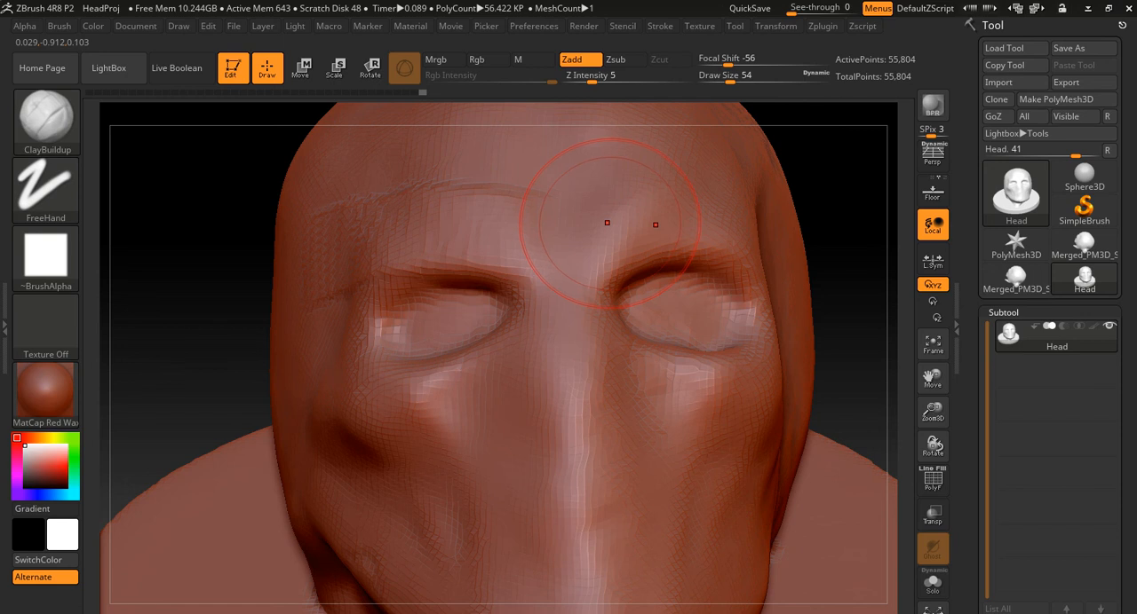
pyautogui.moveTo(607, 223); pyautogui.dragTo(712, 225)
pyautogui.moveTo(715, 186)
pyautogui.keyDown('shift'); pyautogui.mouseDown()
pyautogui.moveTo(651, 170)
pyautogui.moveTo(581, 197)
pyautogui.moveTo(423, 193)
pyautogui.moveTo(307, 218)
pyautogui.moveTo(329, 233)
pyautogui.moveTo(289, 266)
pyautogui.mouseUp(); pyautogui.keyUp('shift')
# - Fill out the surfaces of both eyes with ClayBuildup strokes at draw size 18
pyautogui.press('s')
pyautogui.moveTo(428, 315); pyautogui.dragTo(415, 312)
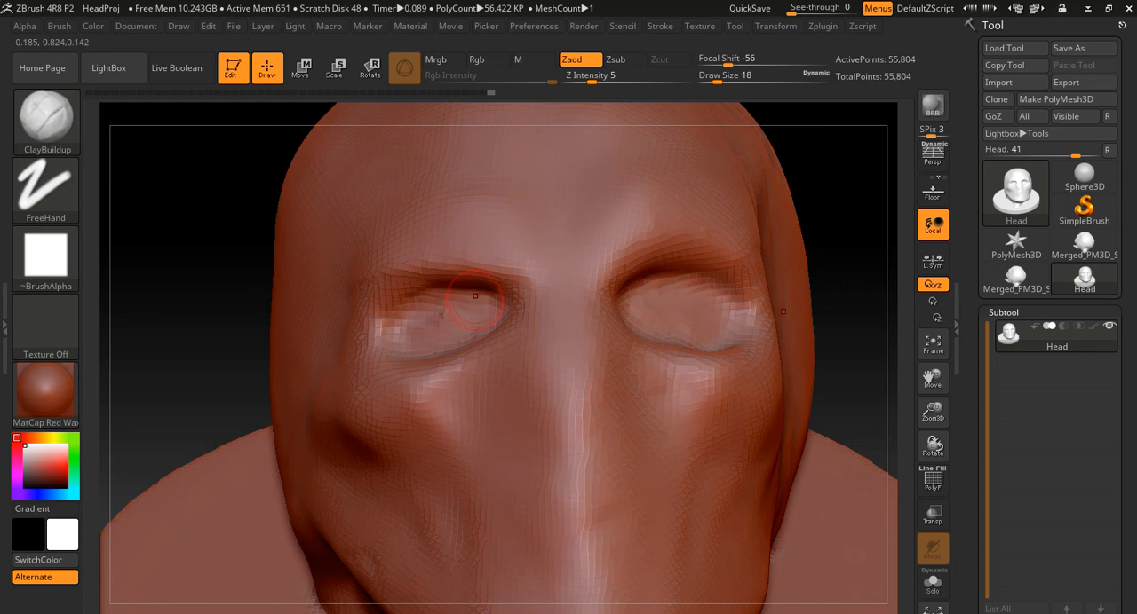
pyautogui.moveTo(422, 310)
pyautogui.keyDown('shift'); pyautogui.mouseDown()
pyautogui.moveTo(461, 302)
pyautogui.moveTo(444, 330)
pyautogui.mouseUp(); pyautogui.keyUp('shift')
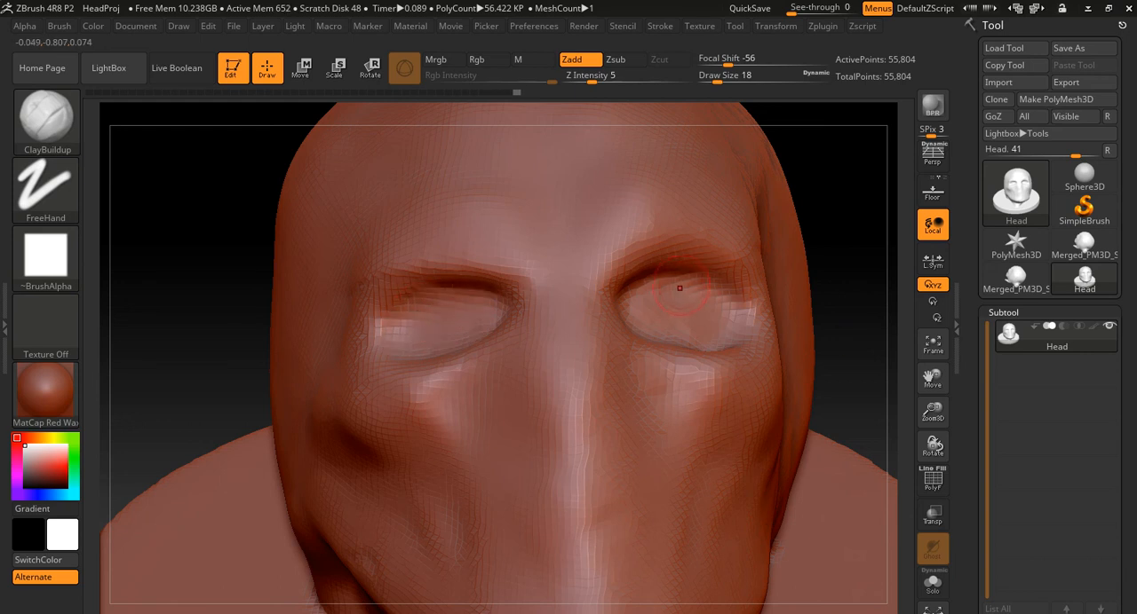
pyautogui.moveTo(702, 302)
pyautogui.keyDown('shift'); pyautogui.mouseDown()
pyautogui.moveTo(652, 293)
pyautogui.moveTo(736, 310)
pyautogui.mouseUp(); pyautogui.keyUp('shift')
# - Try building up rough lips on the lower face with ClayBuildup at draw size 51, and smooth them away
pyautogui.moveTo(880, 313)
pyautogui.keyDown('alt'); pyautogui.mouseDown()
pyautogui.moveTo(878, 284)
pyautogui.moveTo(790, 325)
pyautogui.moveTo(800, 331)
pyautogui.mouseUp(); pyautogui.keyUp('alt')
pyautogui.press('s')
pyautogui.moveTo(564, 458); pyautogui.dragTo(579, 456)
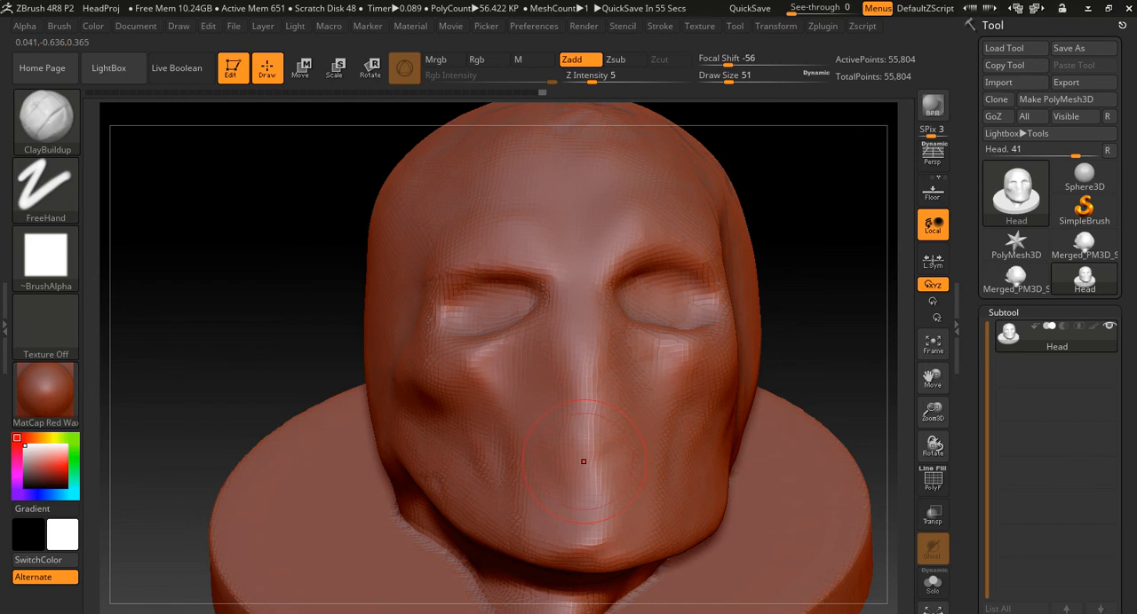
pyautogui.moveTo(597, 480)
pyautogui.mouseDown()
pyautogui.moveTo(629, 472)
pyautogui.moveTo(571, 469)
pyautogui.moveTo(570, 497)
pyautogui.moveTo(634, 501)
pyautogui.moveTo(613, 457)
pyautogui.mouseUp()
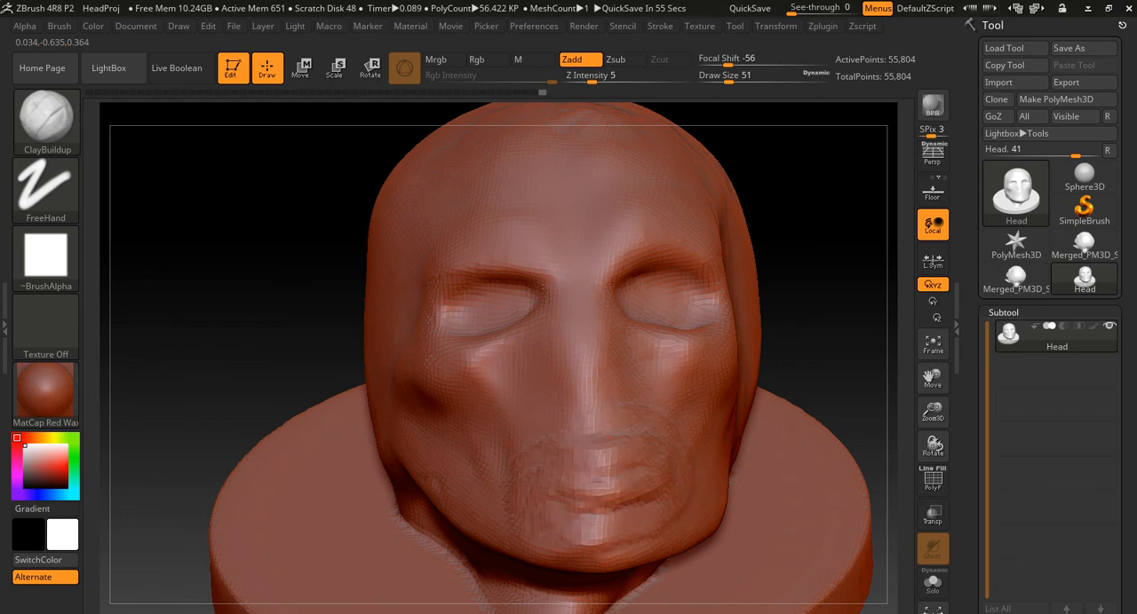
pyautogui.moveTo(823, 389)
pyautogui.mouseDown()
pyautogui.moveTo(613, 390)
pyautogui.moveTo(837, 389)
pyautogui.moveTo(819, 389)
pyautogui.mouseUp()
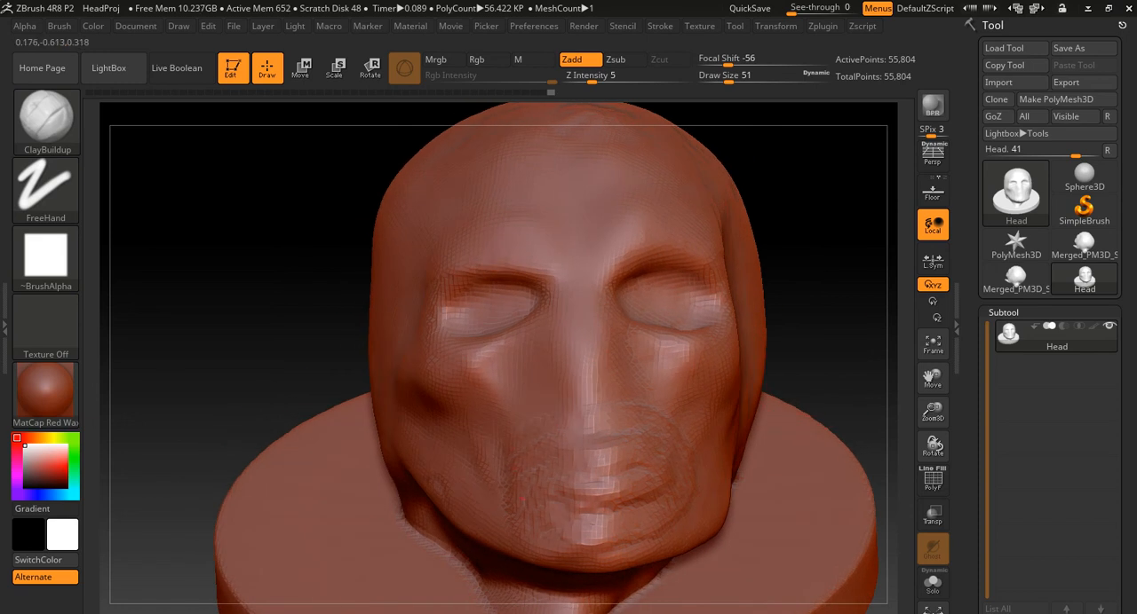
pyautogui.press('shift')
pyautogui.moveTo(575, 508)
pyautogui.keyDown('shift'); pyautogui.mouseDown()
pyautogui.moveTo(626, 514)
pyautogui.moveTo(628, 538)
pyautogui.mouseUp(); pyautogui.keyUp('shift')
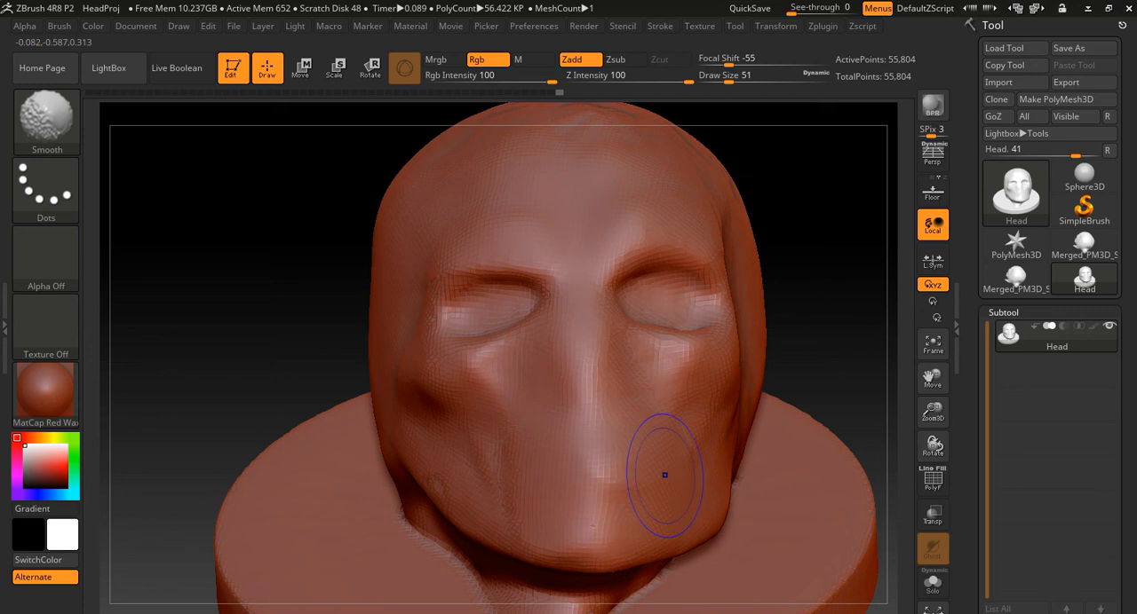
# - Choose the DamStandard brush and set its draw size to 25
pyautogui.press('b')
pyautogui.press('d')
pyautogui.press('s')
pyautogui.press('s')
pyautogui.moveTo(577, 465); pyautogui.dragTo(562, 466)
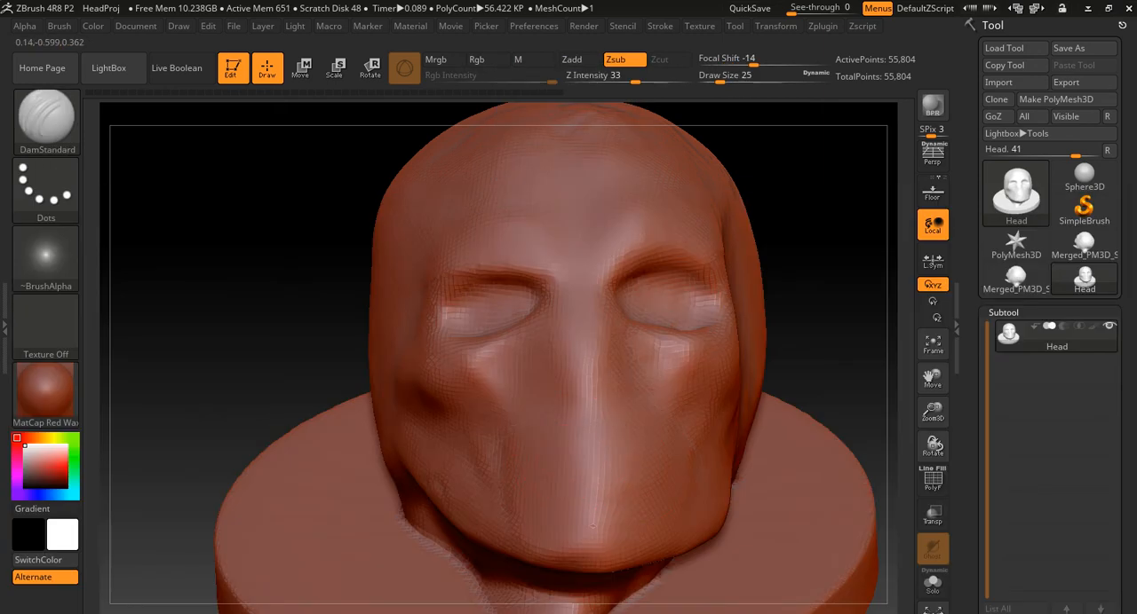
# - Try carving a mouth line across the lower face, undo it, and reduce the draw size to 14
pyautogui.moveTo(582, 491); pyautogui.dragTo(636, 476)
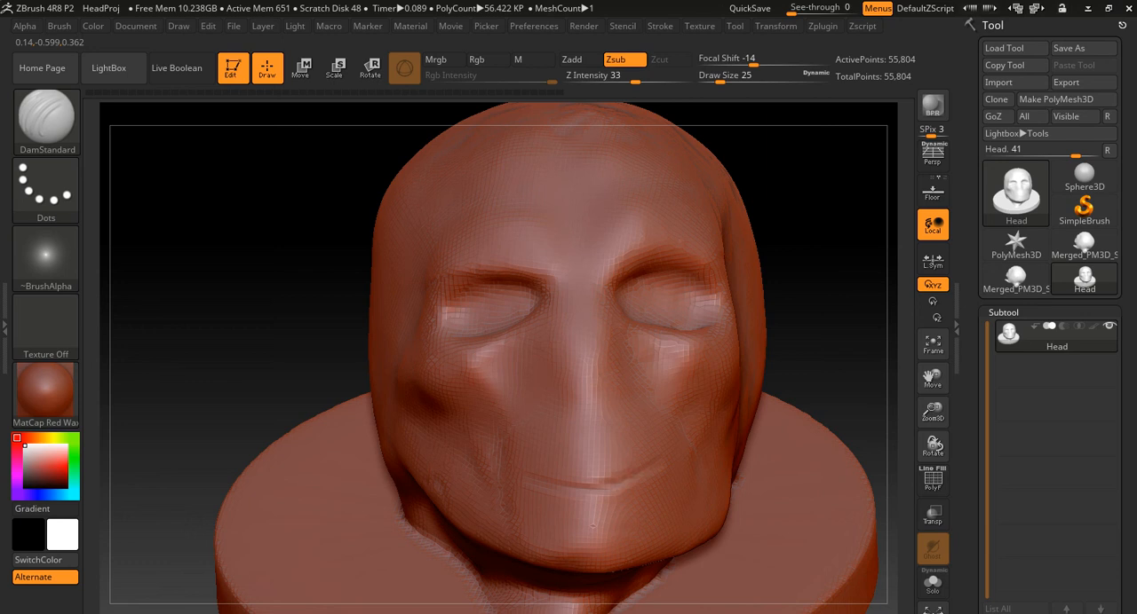
pyautogui.hotkey('ctrl', 'z')
pyautogui.press('s')
pyautogui.moveTo(581, 475); pyautogui.dragTo(572, 475)
# - Set the DynaMesh resolution to 1024 and remesh the head
pyautogui.scroll(-5, 1015, 233)
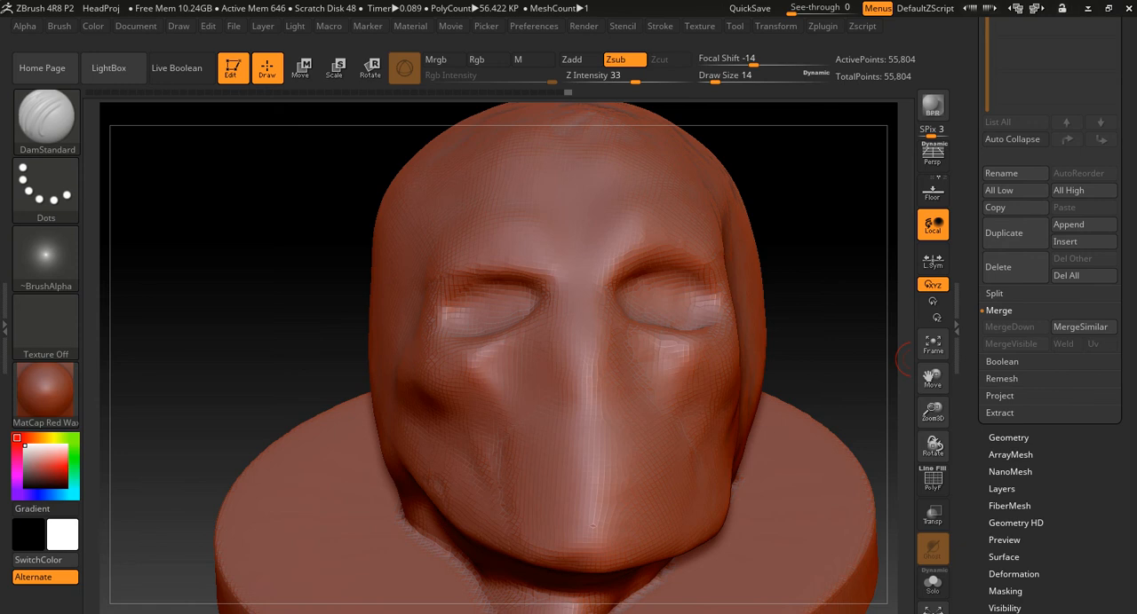
pyautogui.moveTo(1126, 382); pyautogui.dragTo(1126, 357)
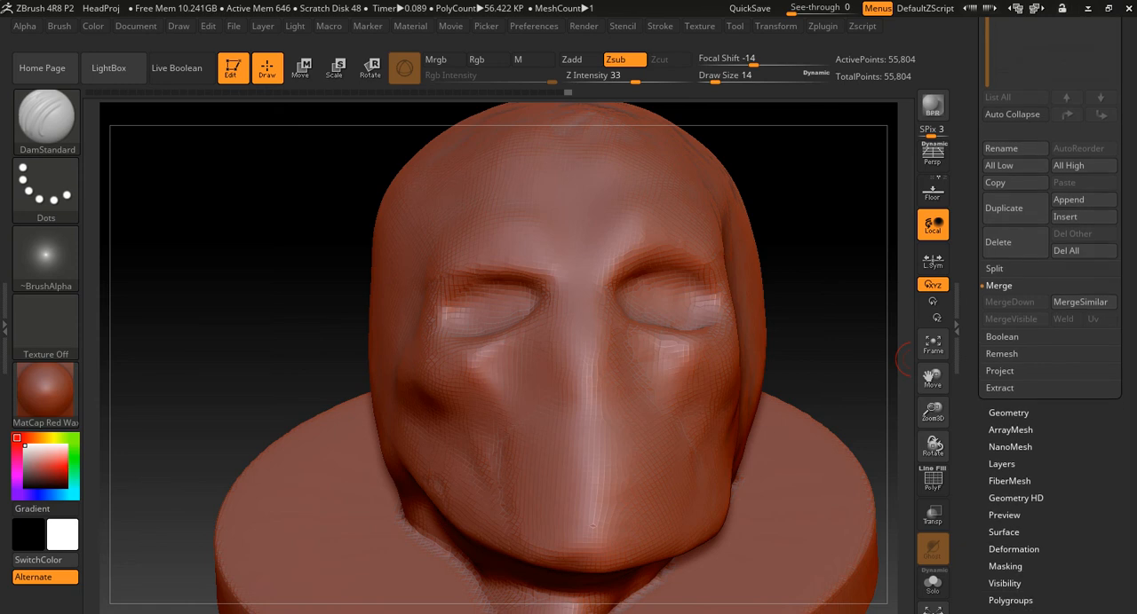
pyautogui.click(1008, 413)
pyautogui.click(1031, 106)
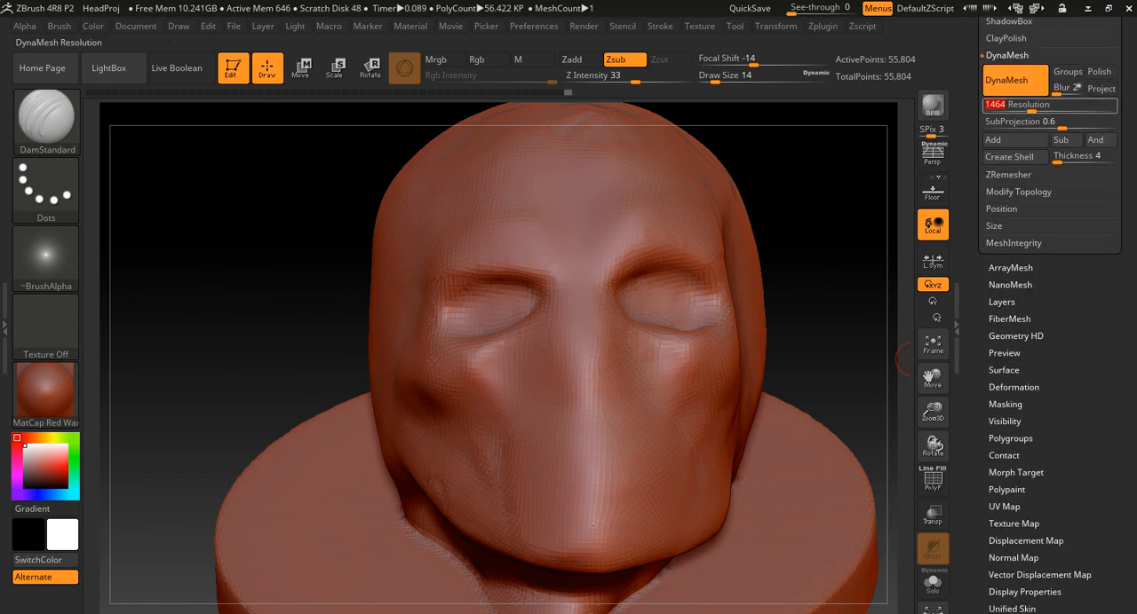
pyautogui.write('10')
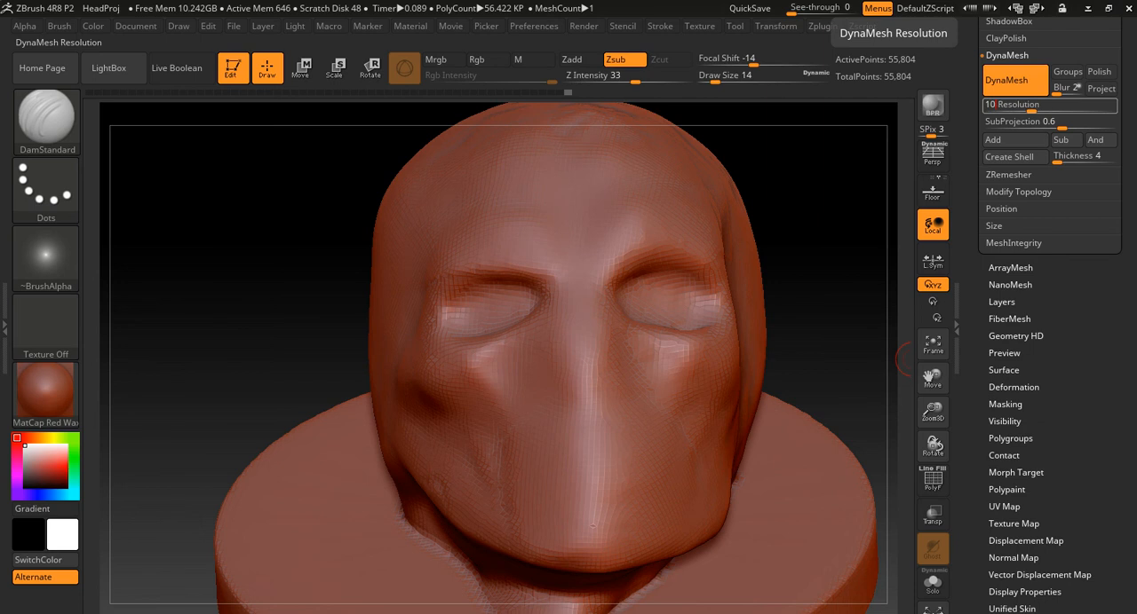
pyautogui.press('Return')
pyautogui.moveTo(827, 170)
pyautogui.keyDown('ctrl'); pyautogui.mouseDown()
pyautogui.moveTo(857, 242)
pyautogui.moveTo(844, 240)
pyautogui.mouseUp(); pyautogui.keyUp('ctrl')
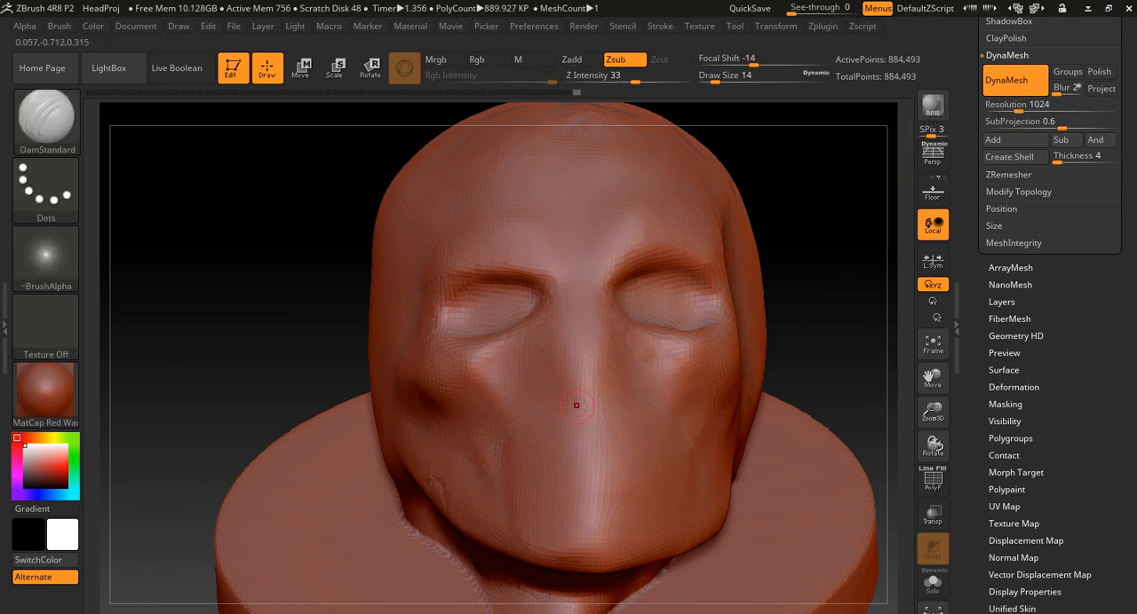
# - Carve a thin mouth line across the lower face with DamStandard at draw size 14
pyautogui.press('s')
pyautogui.moveTo(577, 482); pyautogui.dragTo(542, 486)
pyautogui.press('s')
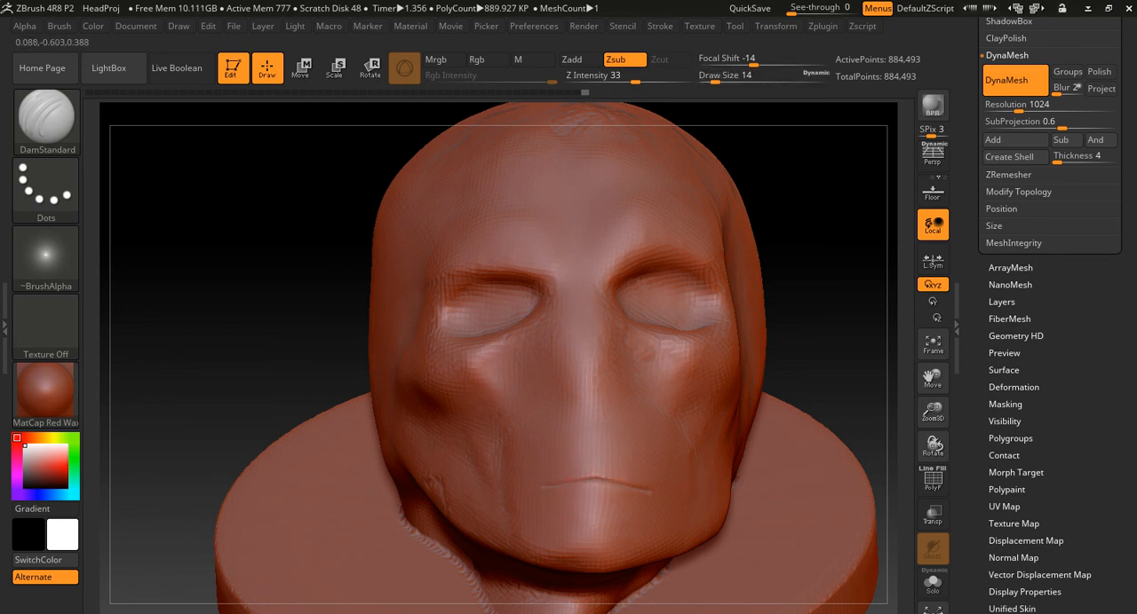
# - Build up the upper and lower lips along the mouth line with ClayBuildup at draw size 29
pyautogui.moveTo(816, 392)
pyautogui.keyDown('alt'); pyautogui.mouseDown()
pyautogui.moveTo(897, 328)
pyautogui.moveTo(781, 300)
pyautogui.mouseUp(); pyautogui.keyUp('alt')
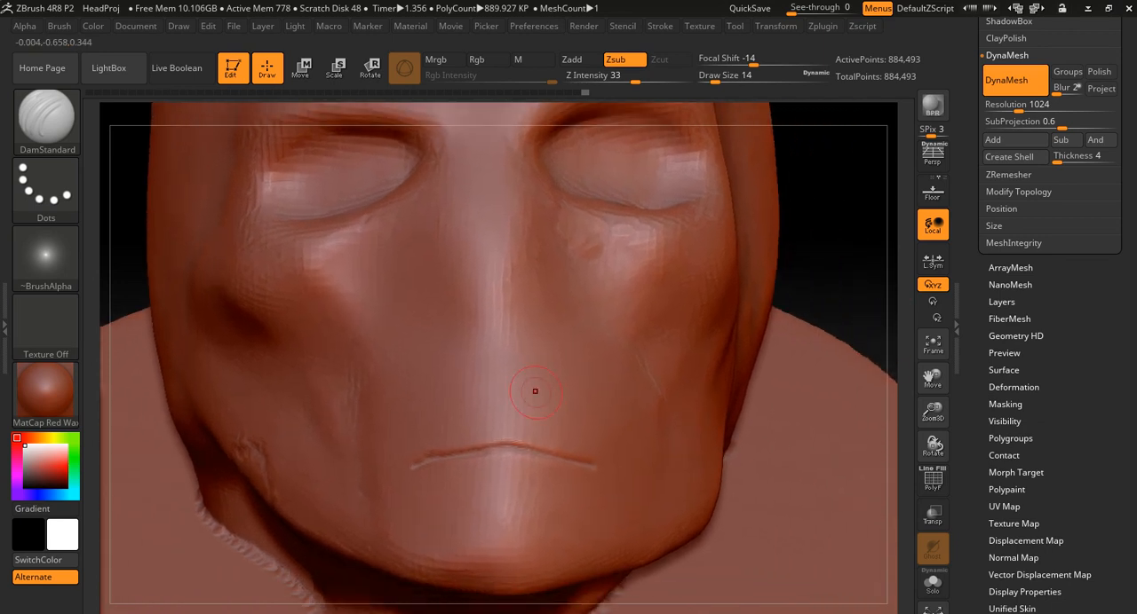
pyautogui.press('s')
pyautogui.moveTo(492, 420); pyautogui.dragTo(500, 419)
pyautogui.press('b')
pyautogui.press('c')
pyautogui.press('b')
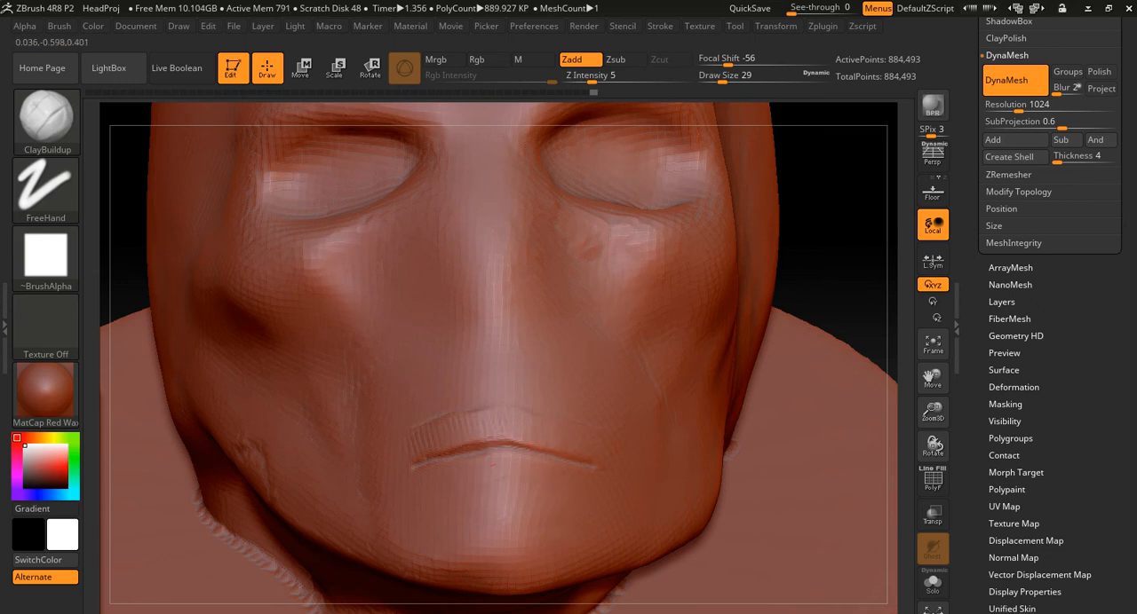
pyautogui.moveTo(417, 469); pyautogui.dragTo(594, 477)
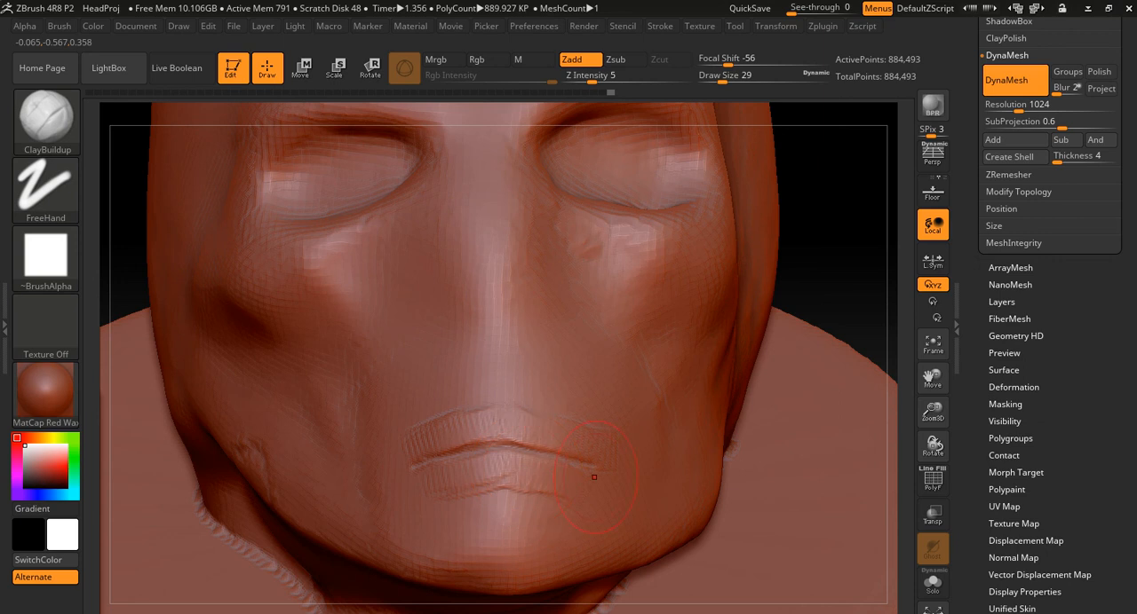
# - Smooth the built-up clay strokes above and below the mouth line
pyautogui.press('shift')
pyautogui.keyDown('shift'); pyautogui.moveTo(552, 433); pyautogui.dragTo(582, 422); pyautogui.keyUp('shift')
pyautogui.moveTo(511, 398)
pyautogui.keyDown('shift'); pyautogui.mouseDown()
pyautogui.moveTo(453, 422)
pyautogui.moveTo(468, 403)
pyautogui.mouseUp(); pyautogui.keyUp('shift')
pyautogui.moveTo(413, 453)
pyautogui.keyDown('shift'); pyautogui.mouseDown()
pyautogui.moveTo(503, 491)
pyautogui.moveTo(516, 480)
pyautogui.mouseUp(); pyautogui.keyUp('shift')
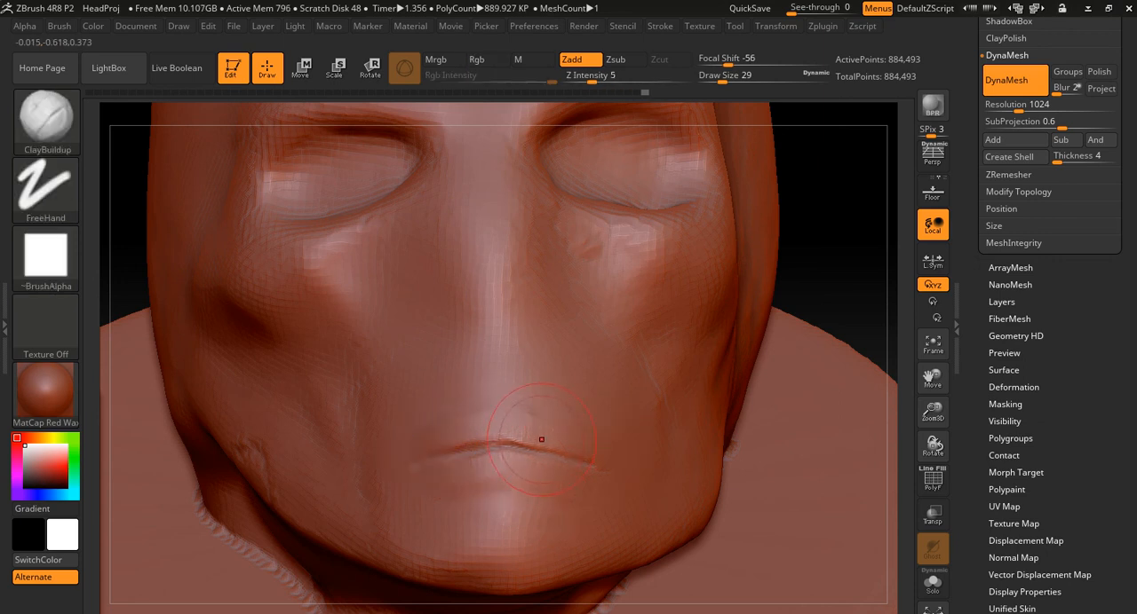
# - Recarve the mouth line between the lips with DamStandard at draw size 22
pyautogui.press('b')
pyautogui.press('d')
pyautogui.press('s')
pyautogui.press('s')
pyautogui.moveTo(545, 441)
pyautogui.mouseDown()
pyautogui.moveTo(467, 441)
pyautogui.moveTo(416, 465)
pyautogui.mouseUp()
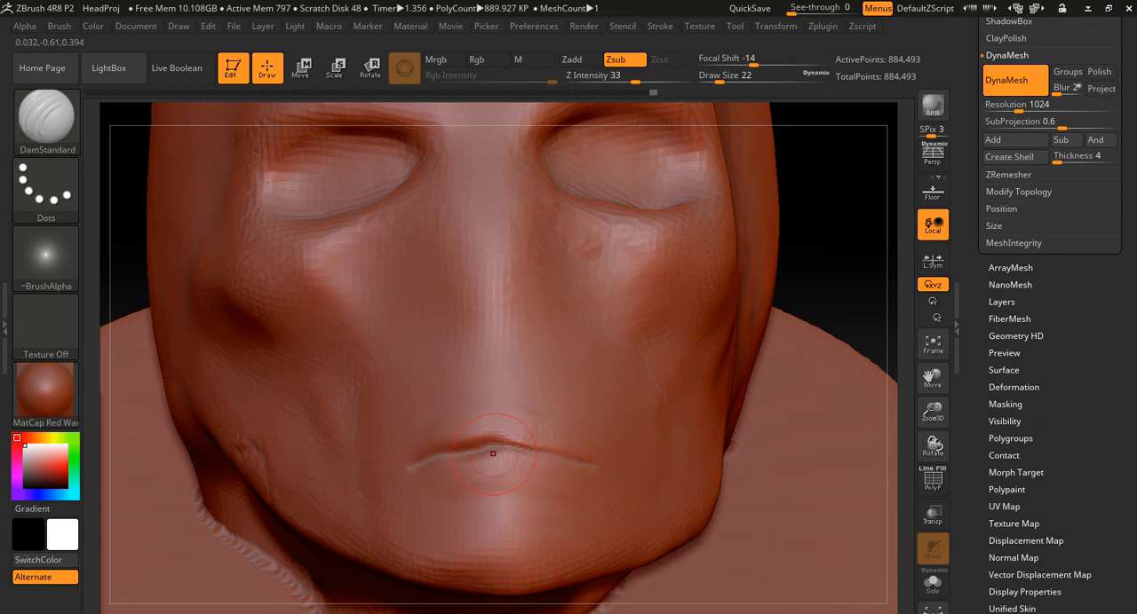
# - Sharpen the mouth line and mark its corners with DamStandard at draw size 11
pyautogui.moveTo(500, 451)
pyautogui.keyDown('shift'); pyautogui.mouseDown()
pyautogui.moveTo(462, 453)
pyautogui.moveTo(490, 448)
pyautogui.mouseUp(); pyautogui.keyUp('shift')
pyautogui.press('s')
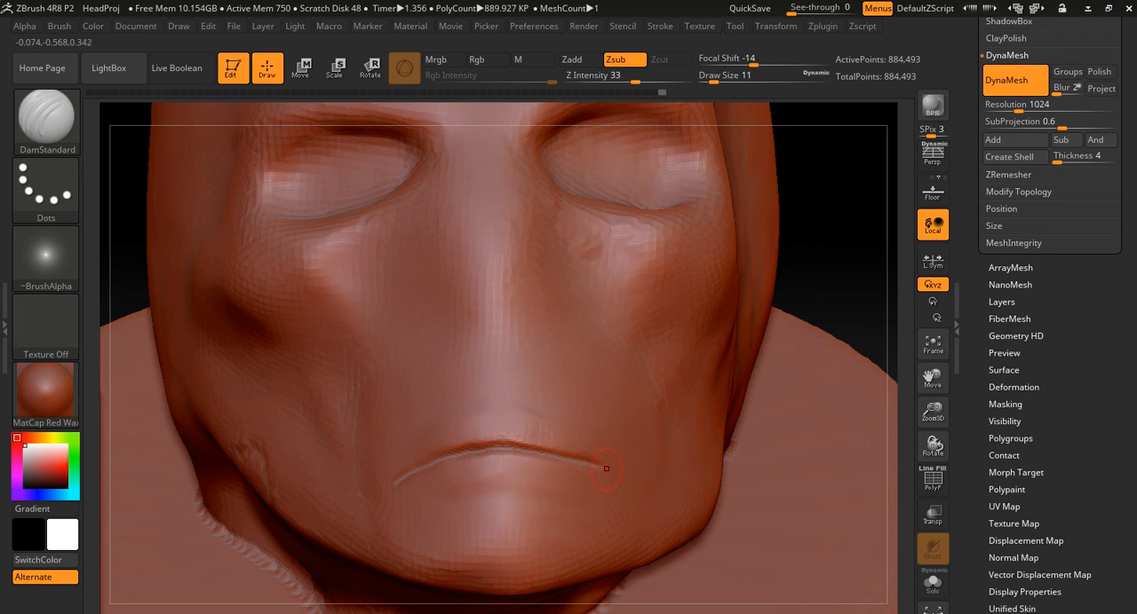
pyautogui.moveTo(599, 458); pyautogui.dragTo(393, 474)
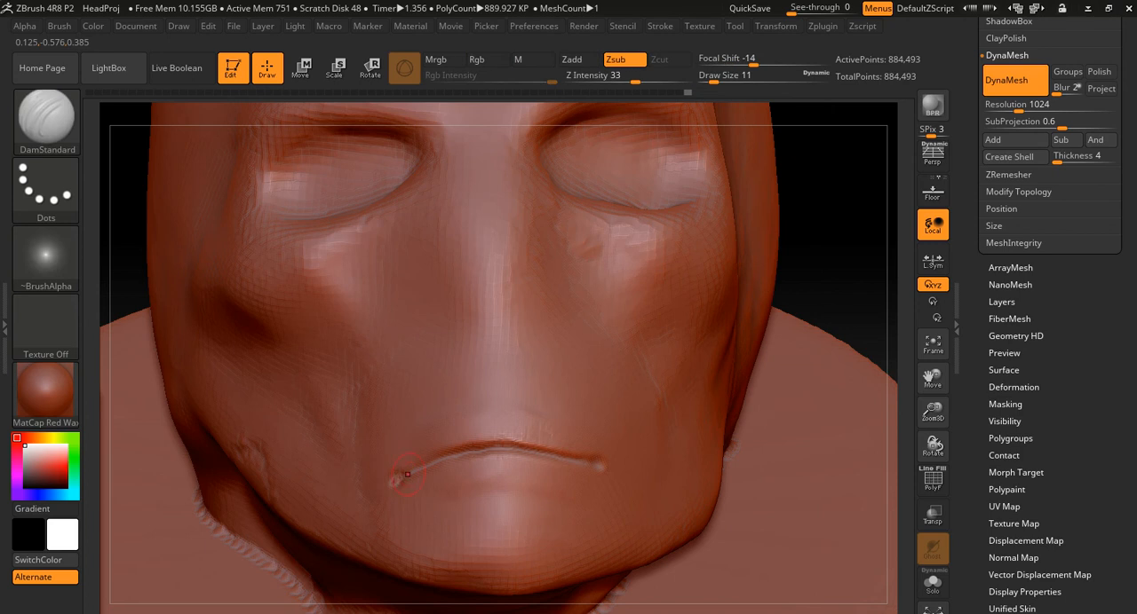
# - Build up the upper lip and the area below the lower lip with ClayBuildup at draw size 29, and smooth the strokes
pyautogui.press('b')
pyautogui.press('c')
pyautogui.press('b')
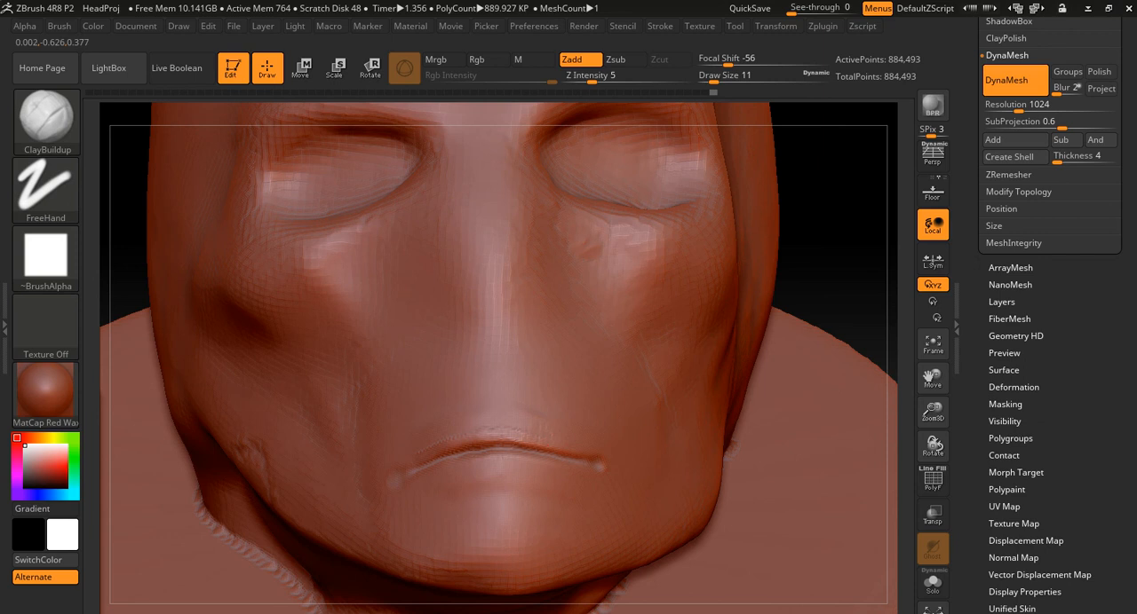
pyautogui.press('s')
pyautogui.moveTo(542, 432); pyautogui.dragTo(565, 437)
pyautogui.press('s')
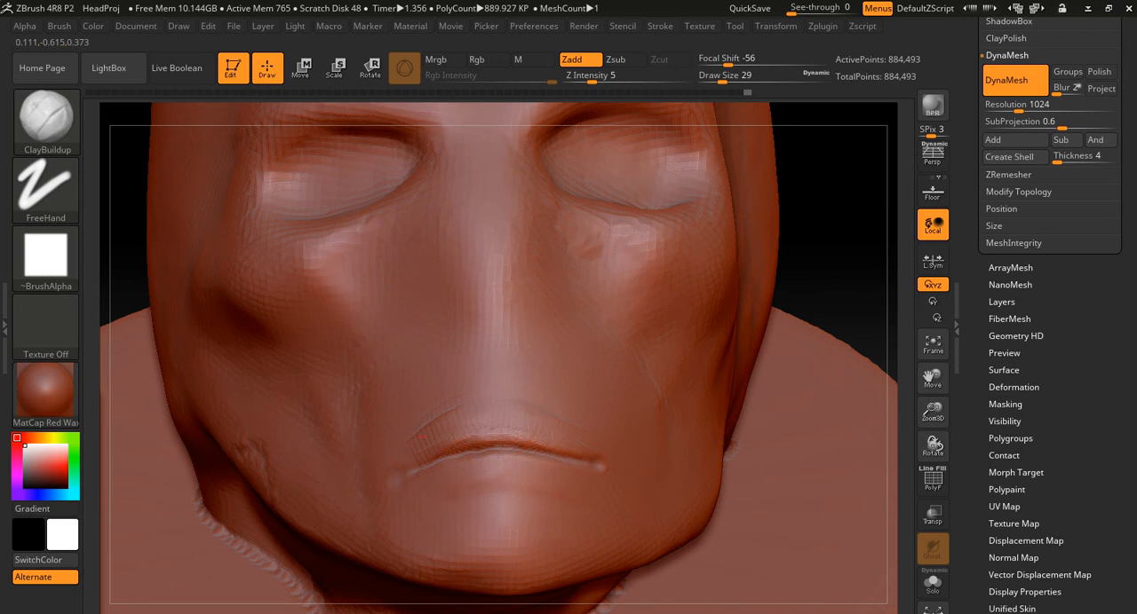
pyautogui.moveTo(458, 425)
pyautogui.keyDown('shift'); pyautogui.mouseDown()
pyautogui.moveTo(484, 401)
pyautogui.moveTo(570, 411)
pyautogui.moveTo(462, 415)
pyautogui.mouseUp(); pyautogui.keyUp('shift')
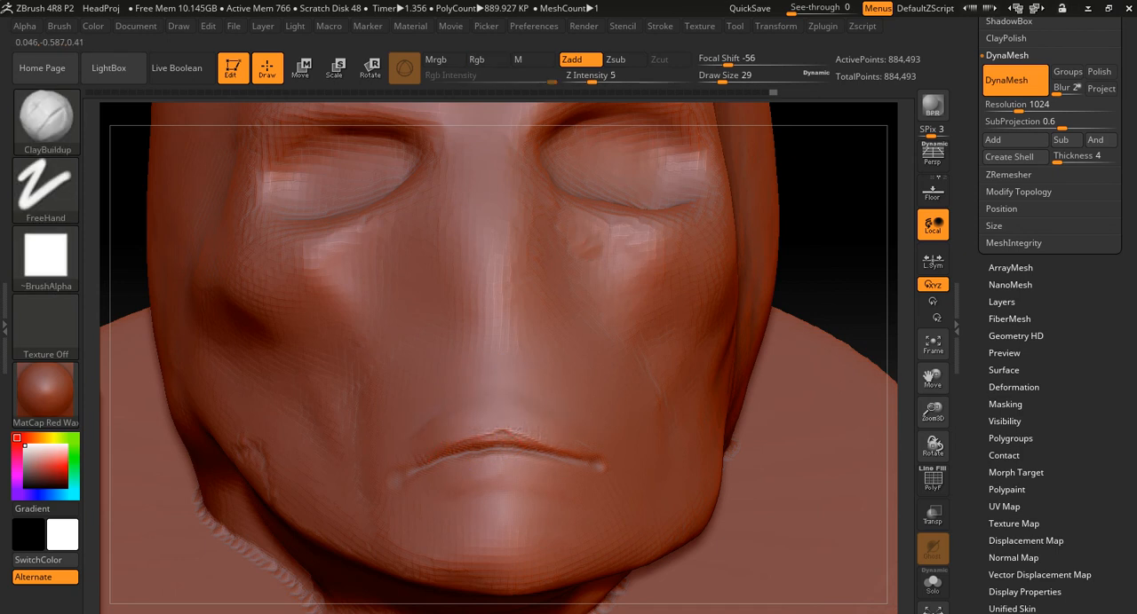
pyautogui.moveTo(437, 500); pyautogui.dragTo(524, 494)
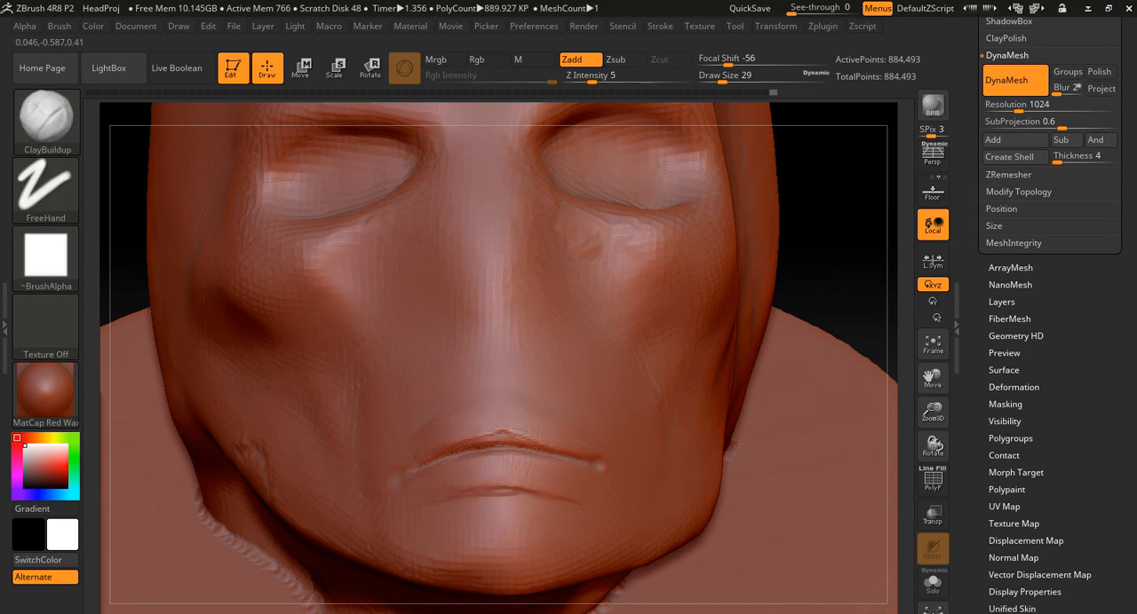
pyautogui.press('shift')
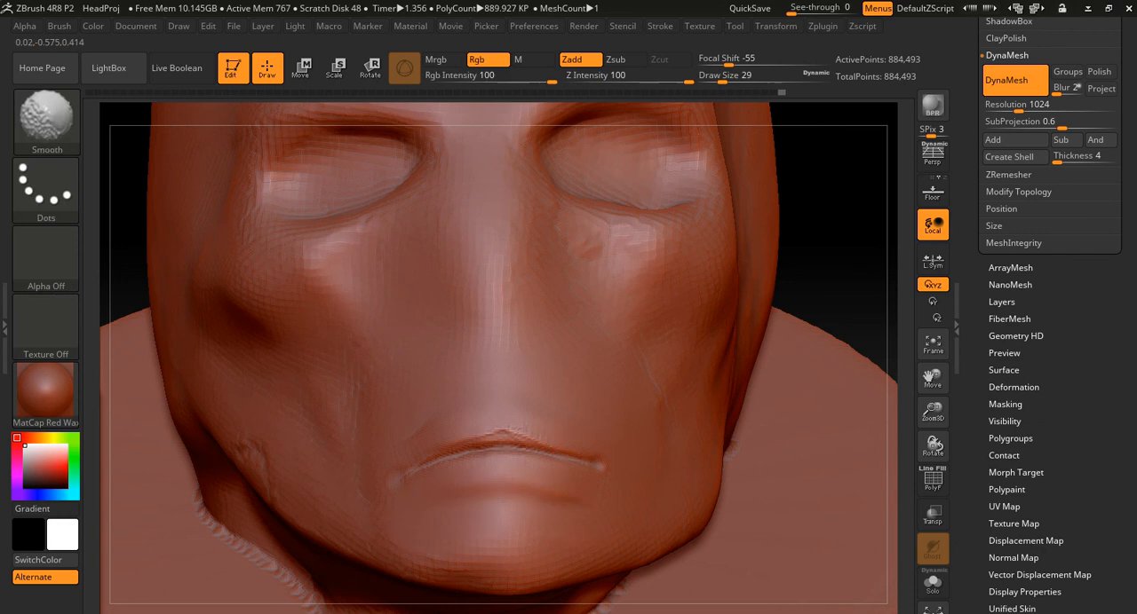
pyautogui.keyDown('shift'); pyautogui.moveTo(487, 425); pyautogui.dragTo(524, 426); pyautogui.keyUp('shift')
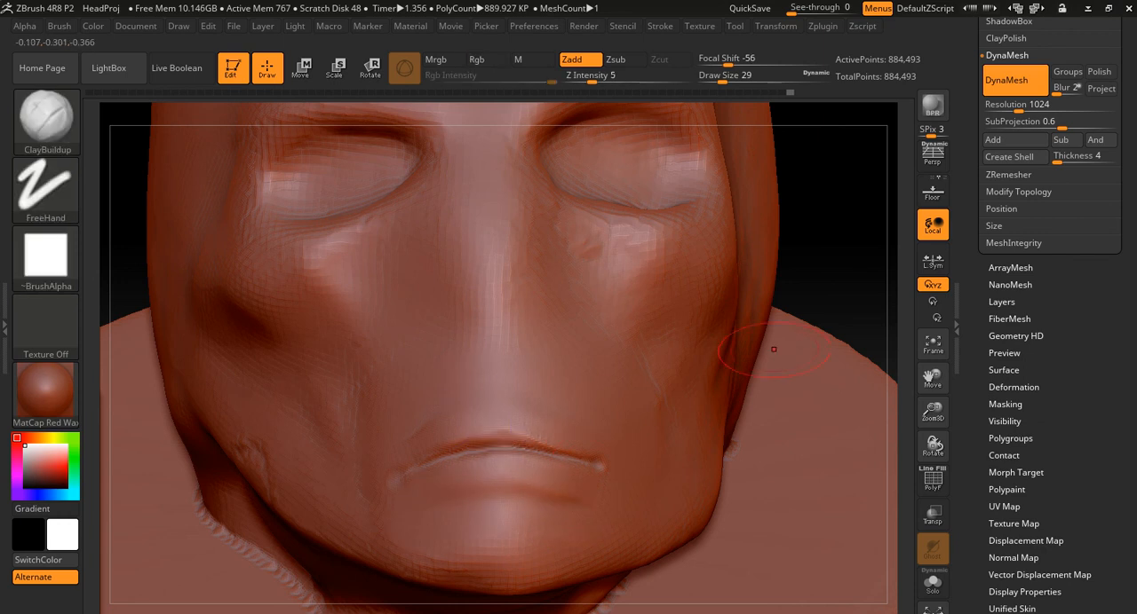
pyautogui.moveTo(859, 286)
pyautogui.mouseDown()
pyautogui.moveTo(675, 293)
pyautogui.moveTo(586, 283)
pyautogui.moveTo(541, 325)
pyautogui.mouseUp()
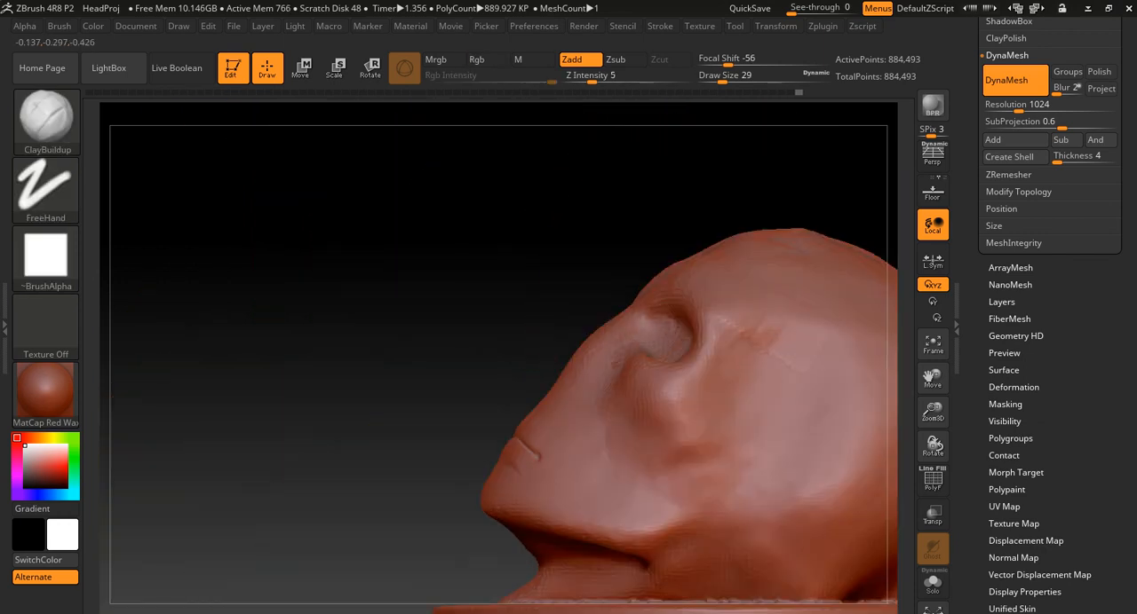
pyautogui.keyDown('alt'); pyautogui.moveTo(415, 348); pyautogui.dragTo(384, 300); pyautogui.keyUp('alt')
pyautogui.keyDown('alt'); pyautogui.moveTo(405, 355); pyautogui.dragTo(437, 404); pyautogui.keyUp('alt')
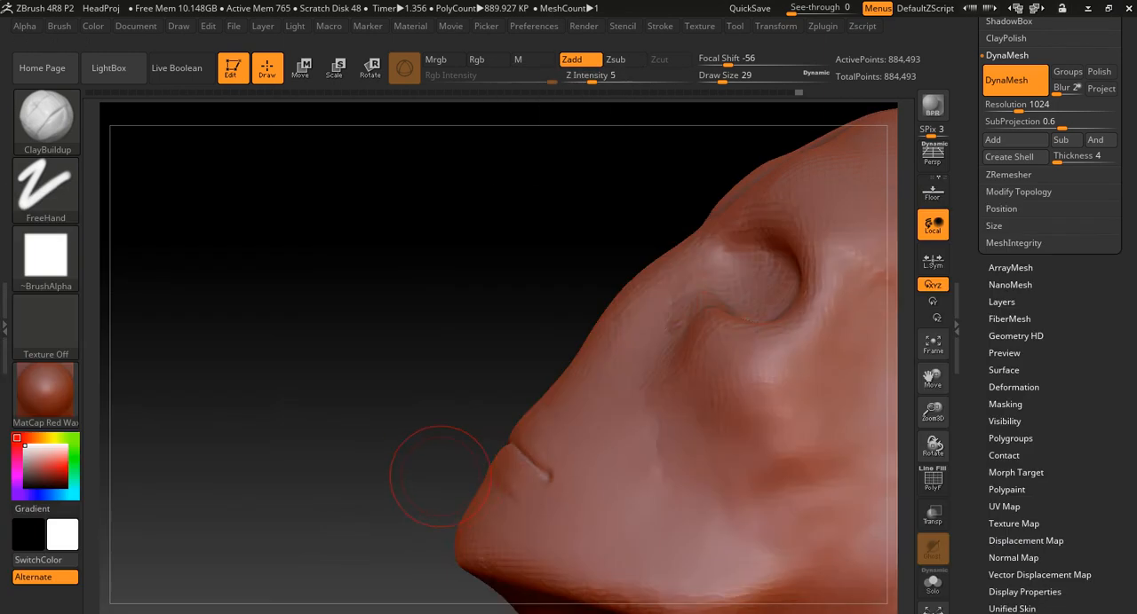
pyautogui.moveTo(435, 469)
pyautogui.mouseDown()
pyautogui.moveTo(463, 468)
pyautogui.moveTo(399, 408)
pyautogui.mouseUp()
pyautogui.press('b')
pyautogui.press('m')
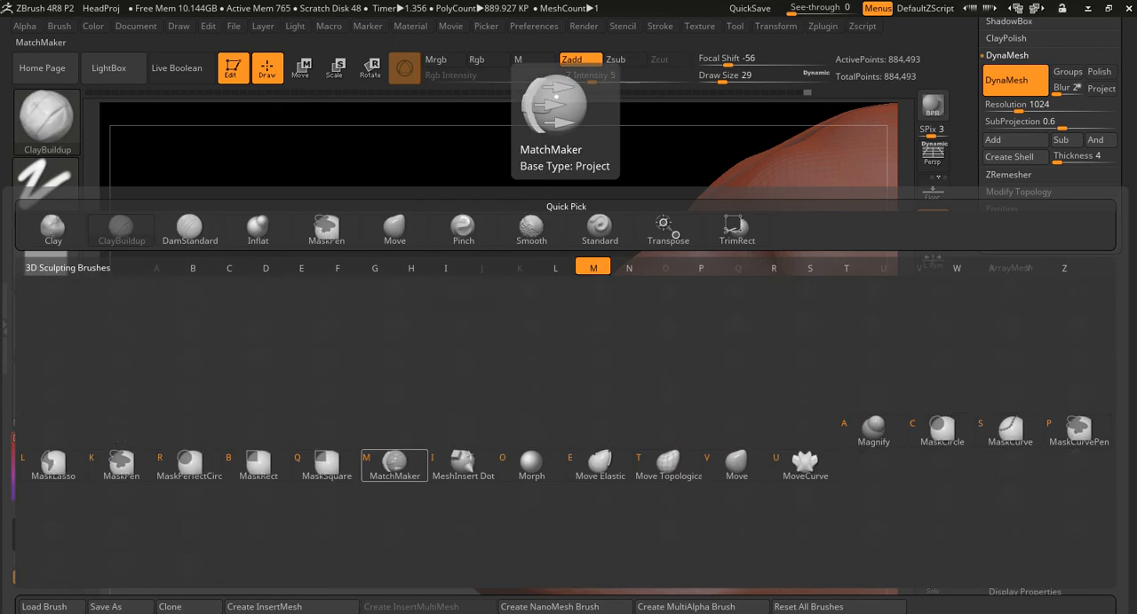
pyautogui.press('b')
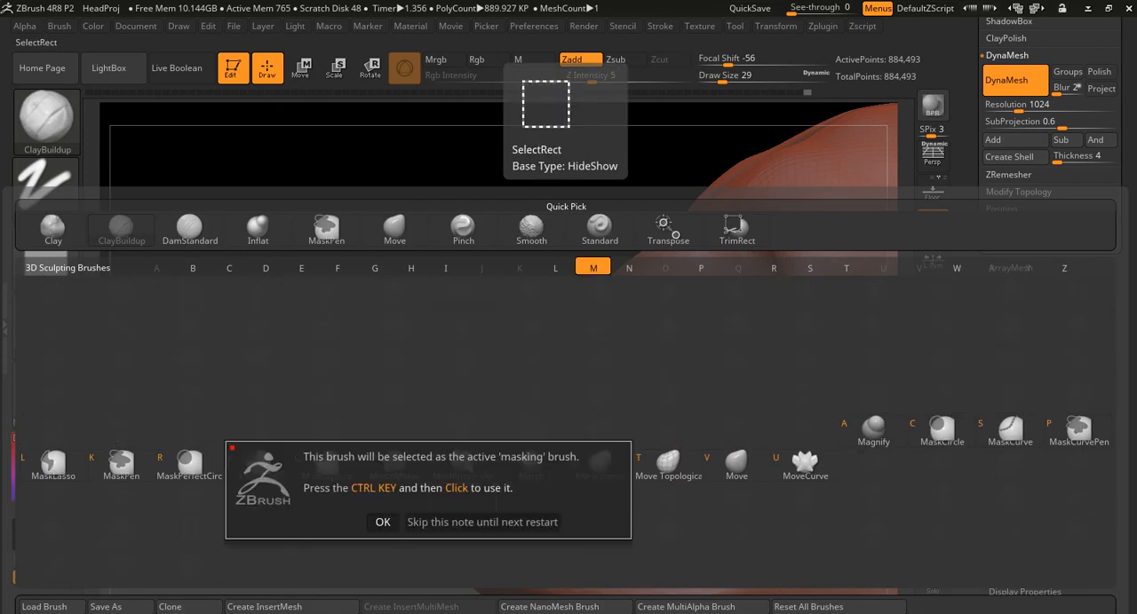
pyautogui.click(382, 522)
# - Reshape the chin and jaw in profile with the Move brush at draw size 94
pyautogui.press('b')
pyautogui.press('m')
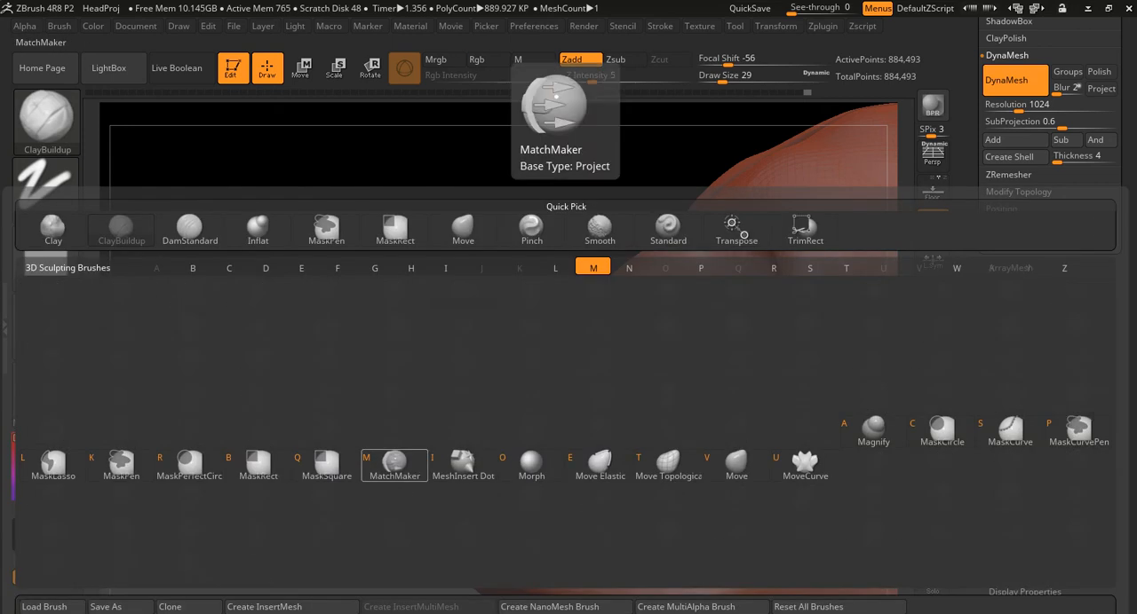
pyautogui.press('v')
pyautogui.press('s')
pyautogui.moveTo(413, 499); pyautogui.dragTo(430, 501)
pyautogui.moveTo(373, 484); pyautogui.dragTo(399, 351)
pyautogui.moveTo(478, 415)
pyautogui.mouseDown()
pyautogui.moveTo(465, 411)
pyautogui.moveTo(481, 458)
pyautogui.moveTo(472, 469)
pyautogui.moveTo(498, 494)
pyautogui.mouseUp()
pyautogui.moveTo(573, 213)
pyautogui.keyDown('alt'); pyautogui.mouseDown()
pyautogui.moveTo(588, 213)
pyautogui.moveTo(488, 267)
pyautogui.moveTo(456, 299)
pyautogui.mouseUp(); pyautogui.keyUp('alt')
pyautogui.moveTo(575, 330); pyautogui.dragTo(585, 335)
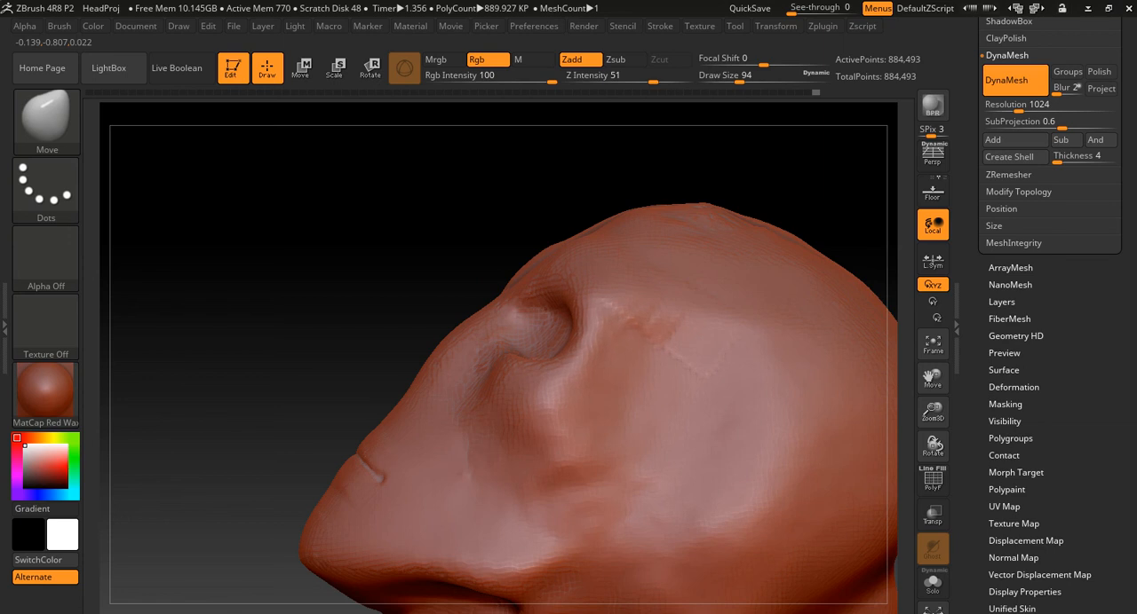
pyautogui.keyDown('alt'); pyautogui.moveTo(497, 228); pyautogui.dragTo(356, 240); pyautogui.keyUp('alt')
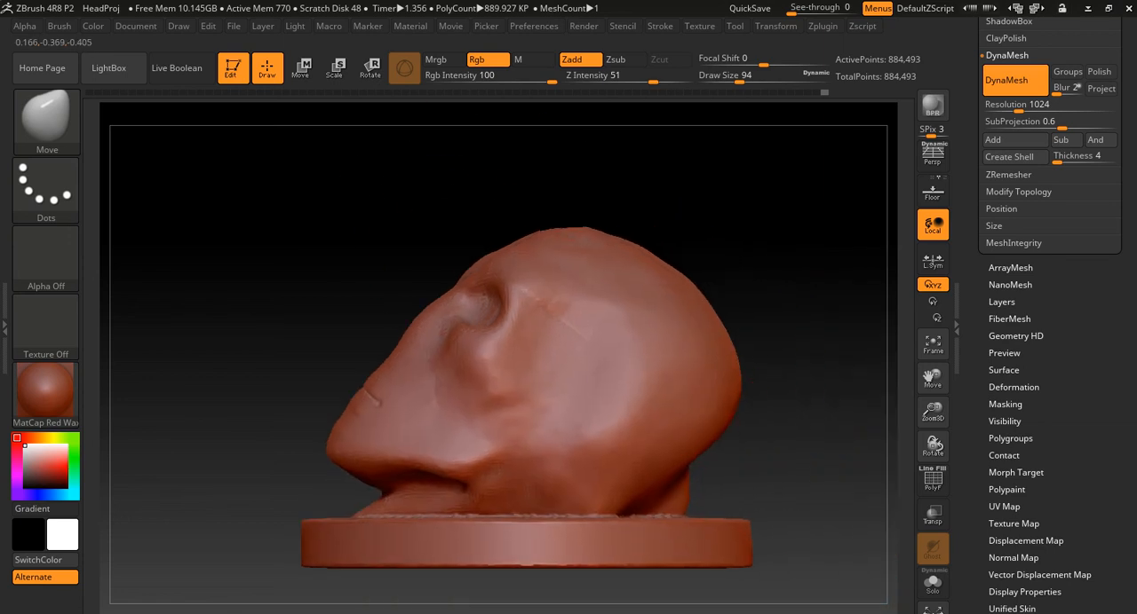
# - Fill the hollow at the back of the neck with ClayBuildup at draw size 94, and smooth it into the skull
pyautogui.moveTo(787, 312); pyautogui.dragTo(639, 328)
pyautogui.press('b')
pyautogui.press('c')
pyautogui.press('b')
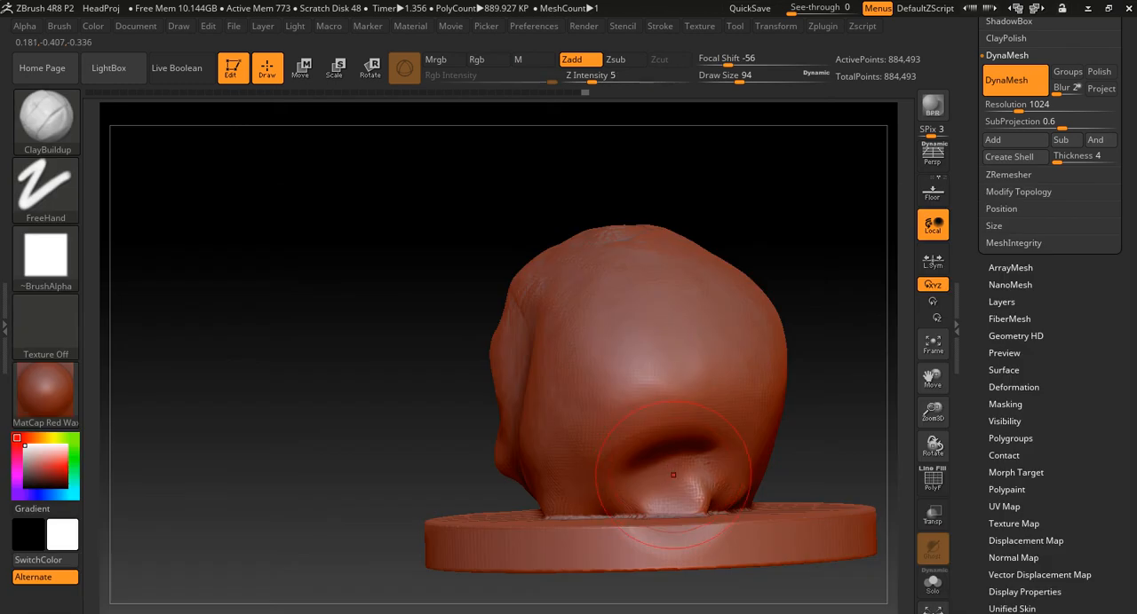
pyautogui.moveTo(674, 466)
pyautogui.keyDown('shift'); pyautogui.mouseDown()
pyautogui.moveTo(676, 485)
pyautogui.moveTo(653, 462)
pyautogui.moveTo(684, 490)
pyautogui.moveTo(650, 465)
pyautogui.moveTo(675, 487)
pyautogui.mouseUp(); pyautogui.keyUp('shift')
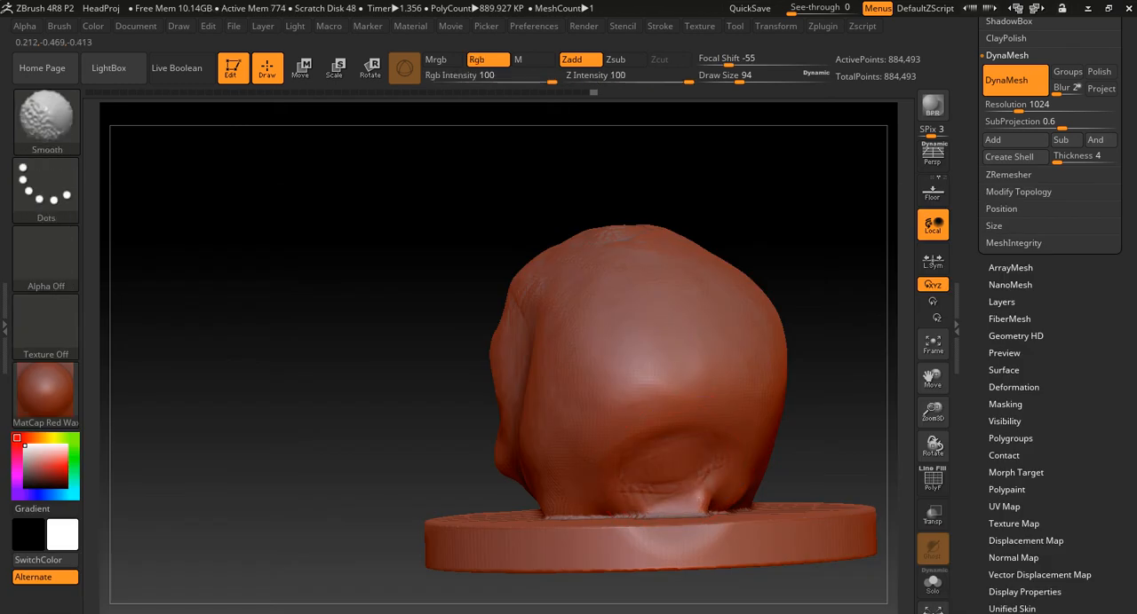
pyautogui.moveTo(701, 432)
pyautogui.mouseDown()
pyautogui.moveTo(680, 435)
pyautogui.moveTo(653, 467)
pyautogui.moveTo(682, 479)
pyautogui.mouseUp()
pyautogui.keyDown('shift'); pyautogui.moveTo(643, 480); pyautogui.dragTo(670, 493); pyautogui.keyUp('shift')
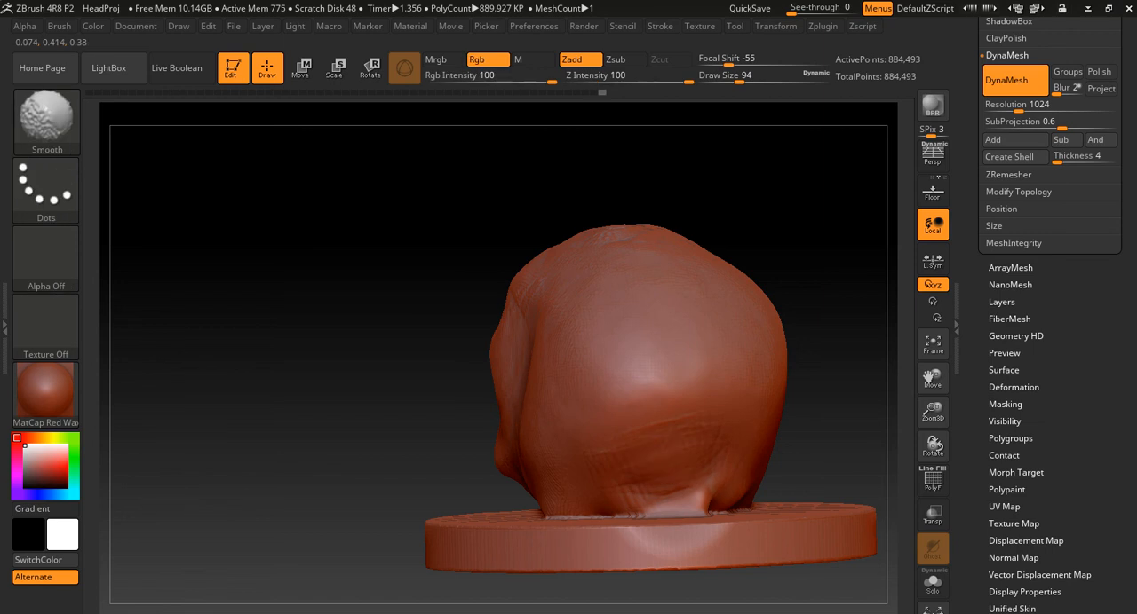
# - Build up the jawline from the back of the jaw to the chin with ClayBuildup at draw size 51
pyautogui.moveTo(393, 406); pyautogui.dragTo(499, 400)
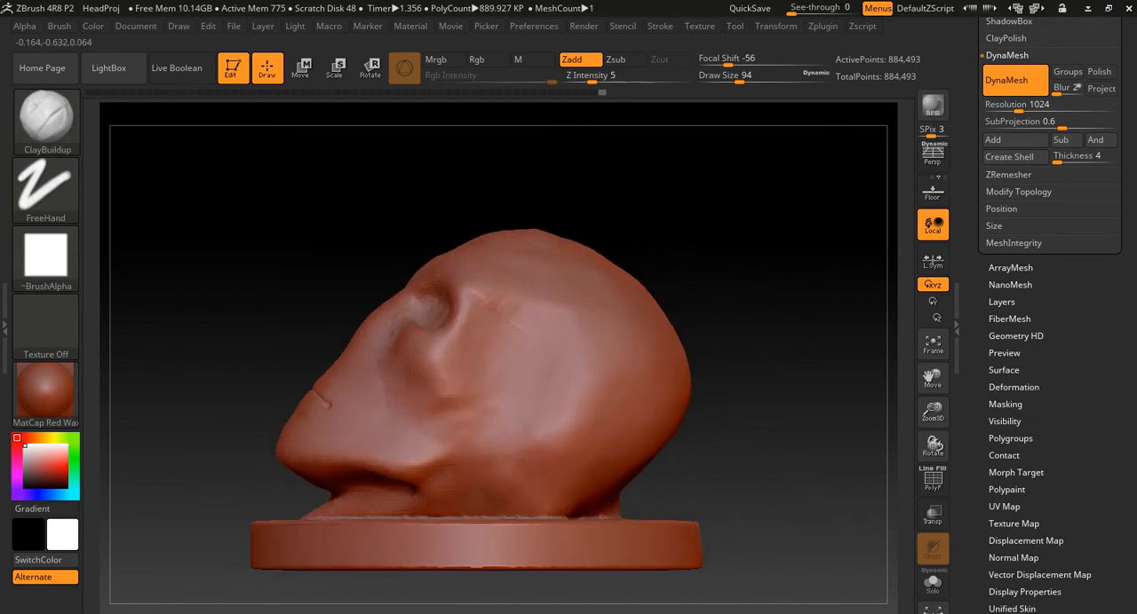
pyautogui.keyDown('alt'); pyautogui.moveTo(339, 269); pyautogui.dragTo(524, 256); pyautogui.keyUp('alt')
pyautogui.moveTo(711, 385); pyautogui.dragTo(704, 418)
pyautogui.moveTo(782, 330); pyautogui.dragTo(844, 328)
pyautogui.keyDown('shift'); pyautogui.moveTo(563, 482); pyautogui.dragTo(571, 487); pyautogui.keyUp('shift')
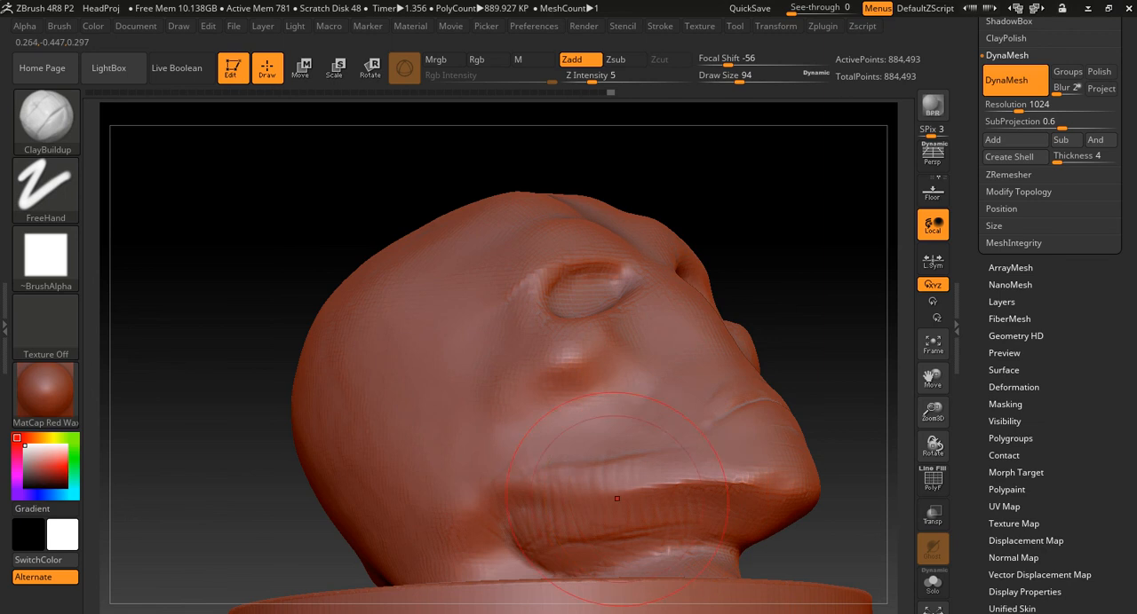
pyautogui.press('s')
pyautogui.moveTo(583, 493); pyautogui.dragTo(568, 494)
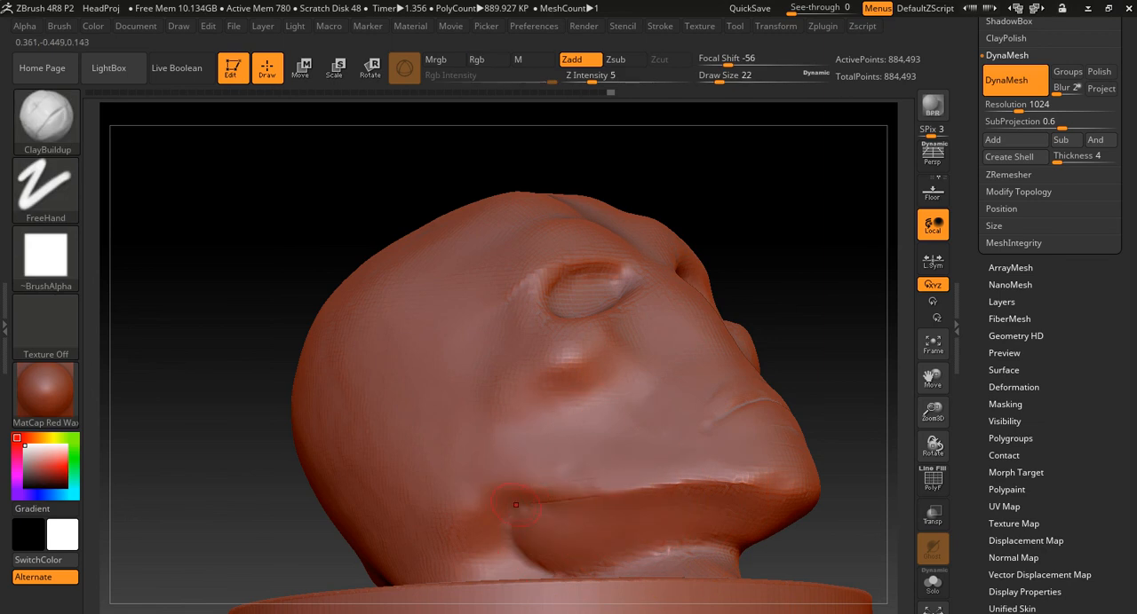
pyautogui.press('s')
pyautogui.moveTo(516, 501); pyautogui.dragTo(681, 484)
pyautogui.moveTo(778, 475); pyautogui.dragTo(533, 517)
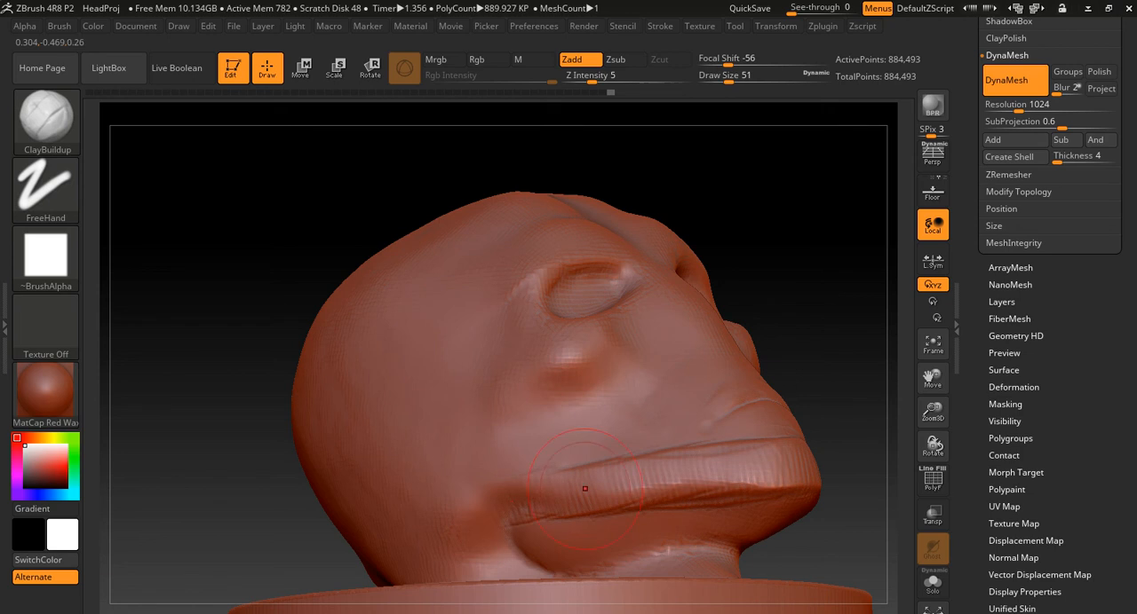
# - Smooth the built-up clay strokes along the jawline on both sides of the face
pyautogui.press('shift')
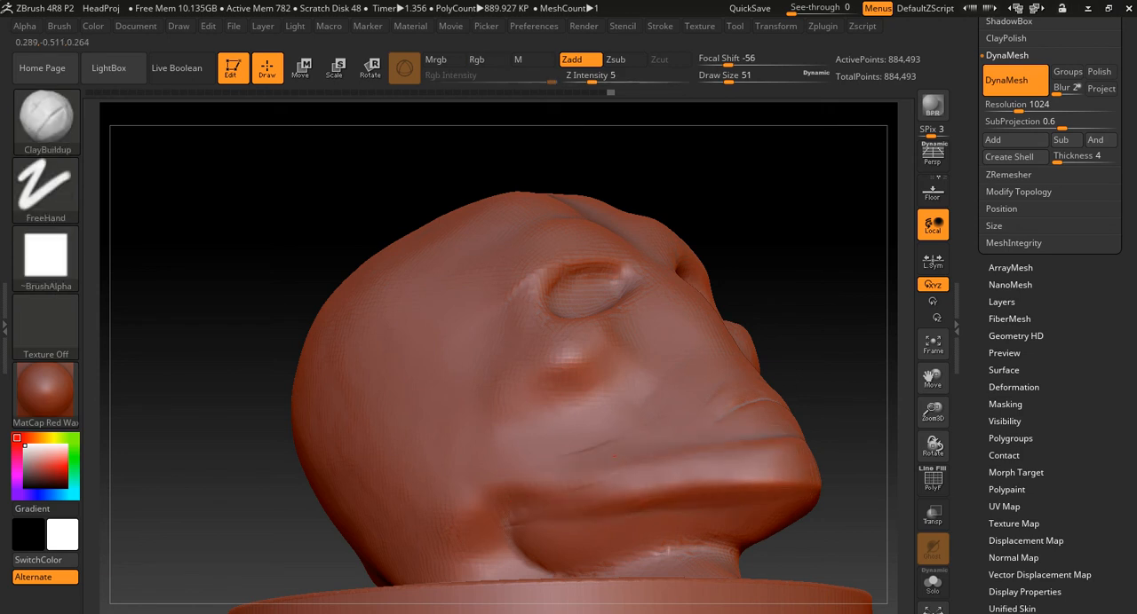
pyautogui.press('shift')
pyautogui.press('shift')
pyautogui.moveTo(851, 424); pyautogui.dragTo(625, 421)
pyautogui.keyDown('alt'); pyautogui.moveTo(500, 364); pyautogui.dragTo(444, 328); pyautogui.keyUp('alt')
pyautogui.keyDown('shift'); pyautogui.moveTo(486, 446); pyautogui.dragTo(494, 419); pyautogui.keyUp('shift')
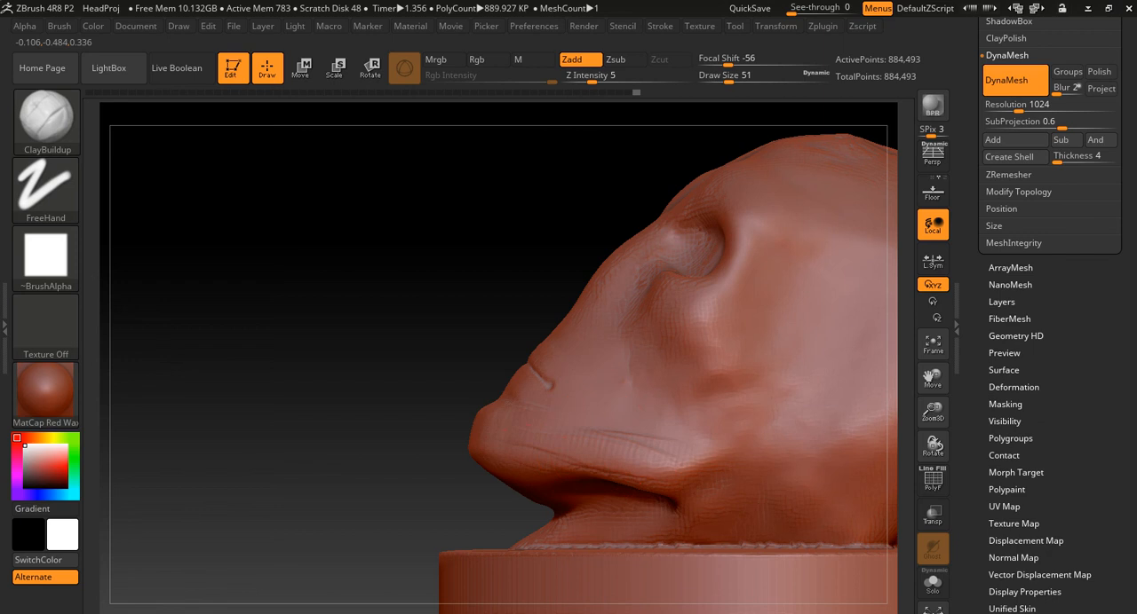
pyautogui.moveTo(642, 453)
pyautogui.mouseDown()
pyautogui.moveTo(703, 462)
pyautogui.moveTo(700, 437)
pyautogui.mouseUp()
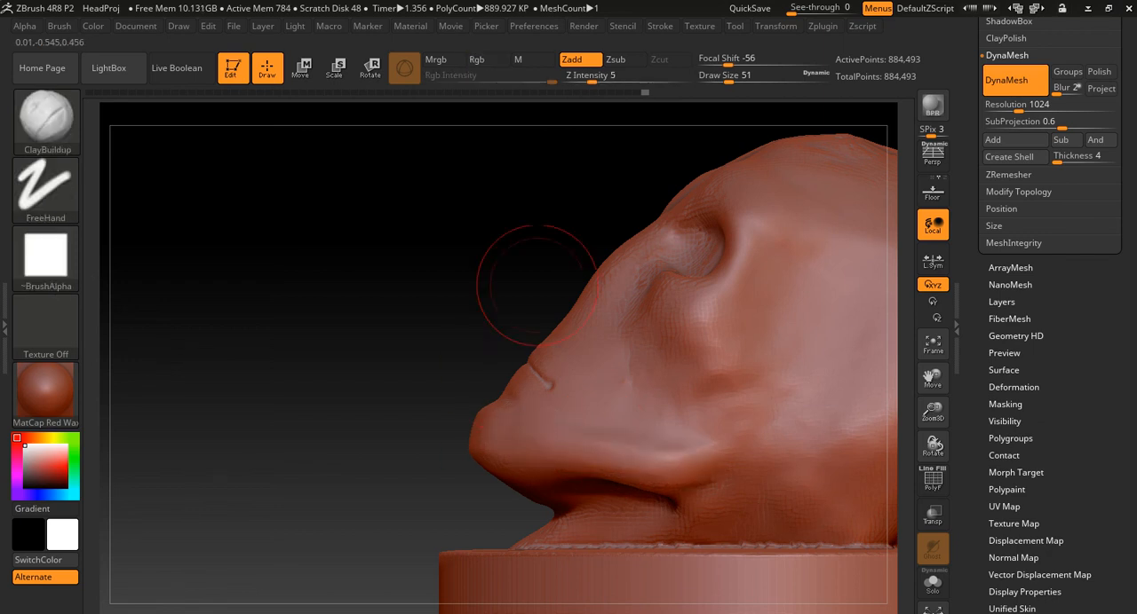
# - Mark the nostrils at the lower end of the nose with small ClayBuildup dabs at draw size 13
pyautogui.moveTo(452, 355)
pyautogui.mouseDown()
pyautogui.moveTo(761, 308)
pyautogui.moveTo(736, 353)
pyautogui.mouseUp()
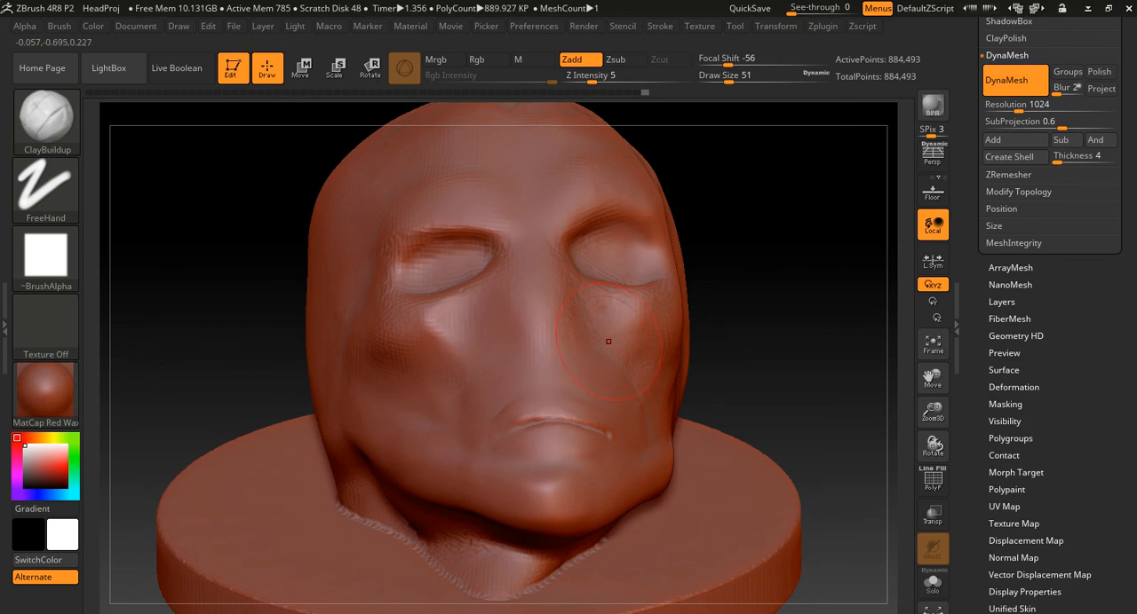
pyautogui.press('s')
pyautogui.click(498, 354)
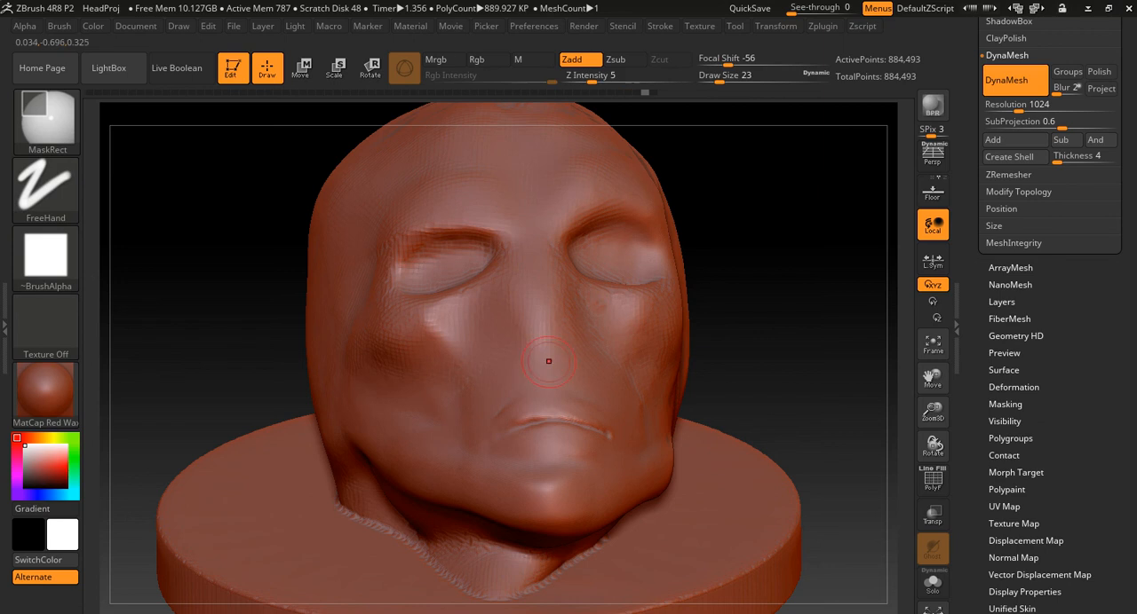
pyautogui.press('[')
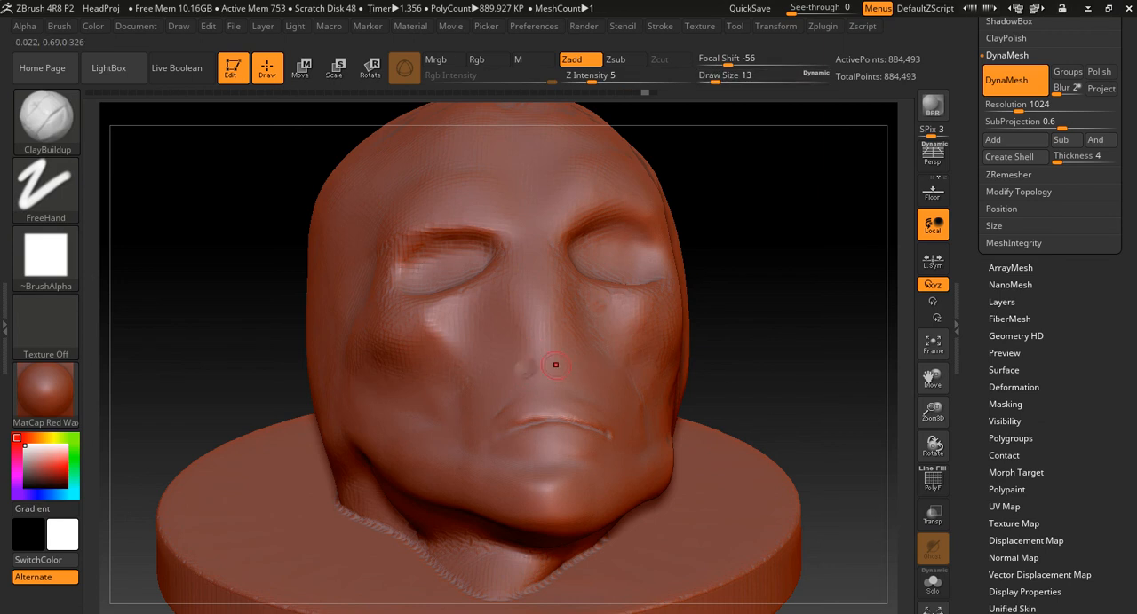
# - Shape the nose tip and nostrils with the Move brush at draw size 25
pyautogui.keyDown('alt'); pyautogui.moveTo(719, 370); pyautogui.dragTo(723, 355); pyautogui.keyUp('alt')
pyautogui.press('b')
pyautogui.press('m')
pyautogui.press('v')
pyautogui.press('s')
pyautogui.moveTo(458, 355); pyautogui.dragTo(452, 348)
pyautogui.moveTo(771, 327); pyautogui.dragTo(690, 277)
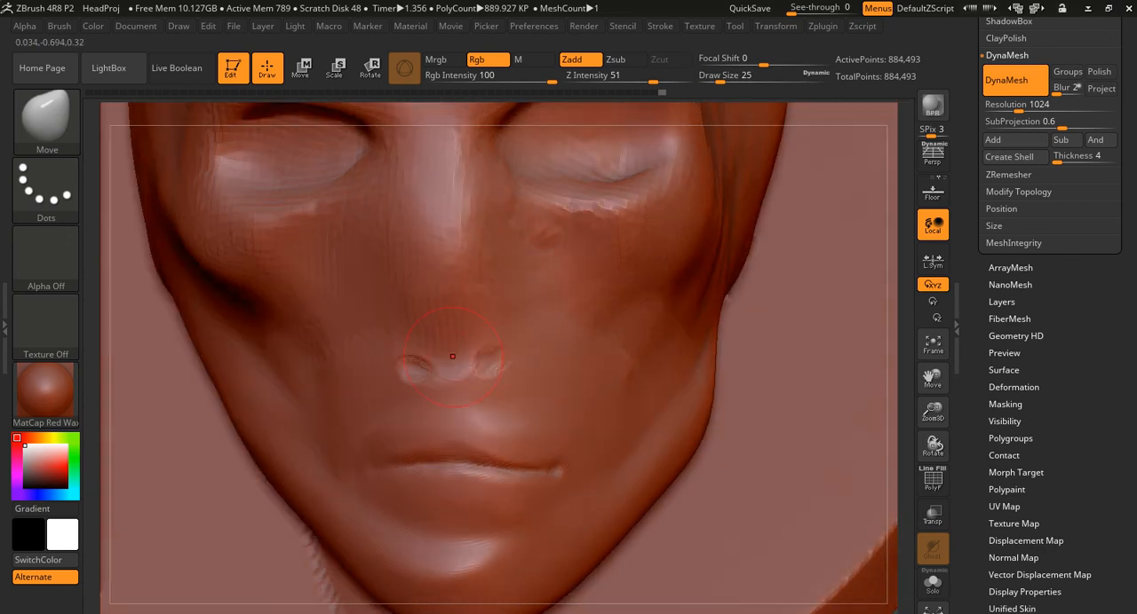
pyautogui.keyDown('shift'); pyautogui.moveTo(459, 322); pyautogui.dragTo(414, 369); pyautogui.keyUp('shift')
pyautogui.keyDown('shift'); pyautogui.moveTo(484, 359); pyautogui.dragTo(490, 357); pyautogui.keyUp('shift')
# - Build up the lower nose with ClayBuildup at draw size 41, and smooth it into the surrounding face
pyautogui.press('b')
pyautogui.press('c')
pyautogui.press('b')
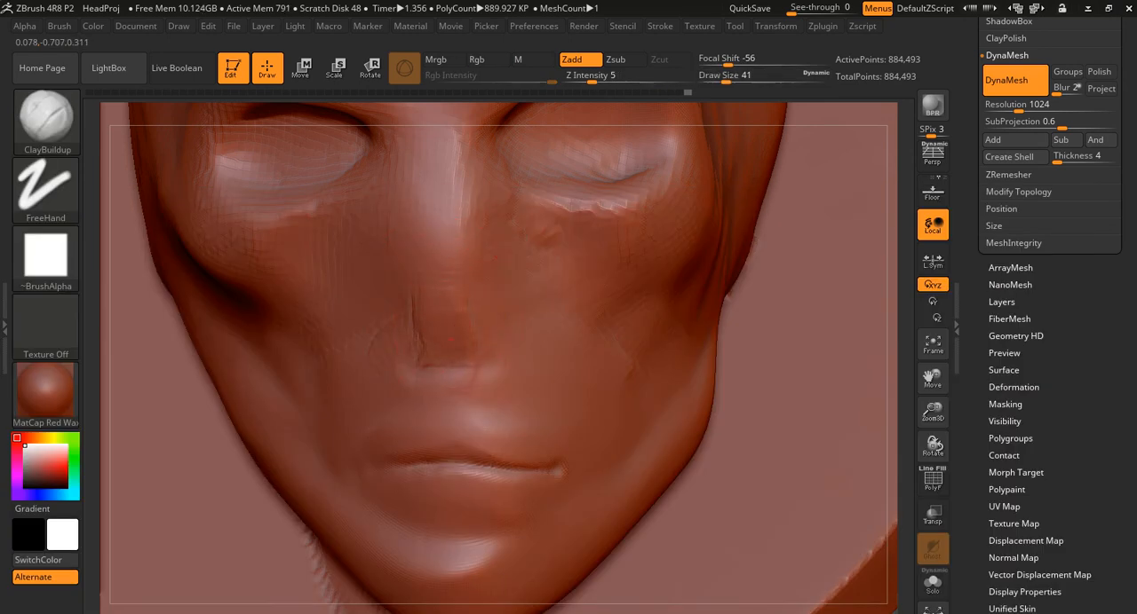
pyautogui.press('shift')
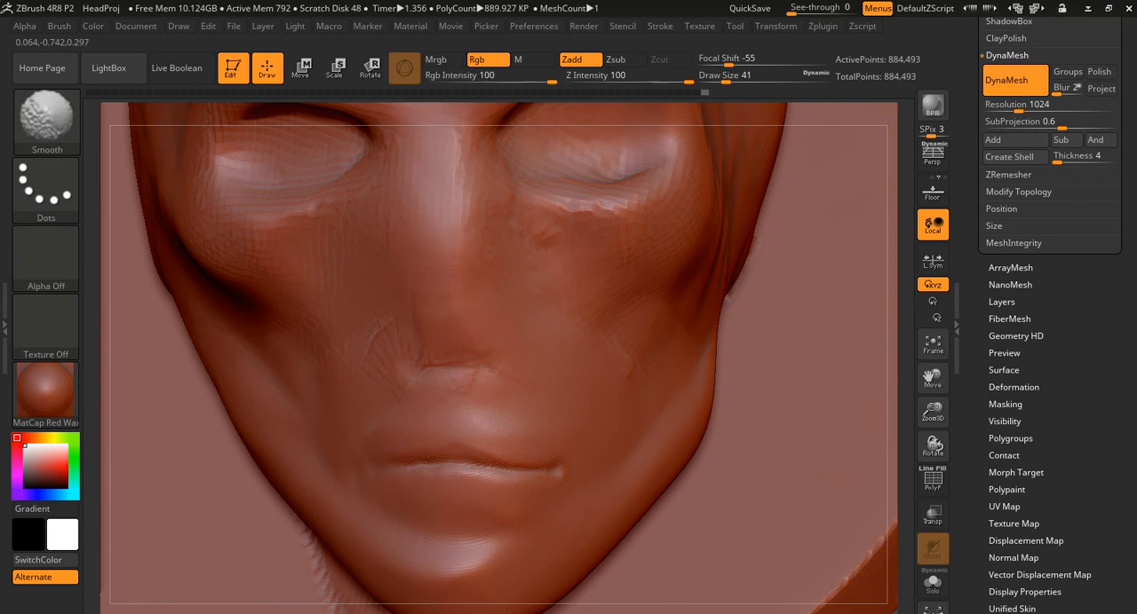
pyautogui.press('shift')
pyautogui.moveTo(467, 357)
pyautogui.mouseDown()
pyautogui.moveTo(428, 359)
pyautogui.moveTo(567, 365)
pyautogui.moveTo(494, 377)
pyautogui.mouseUp()
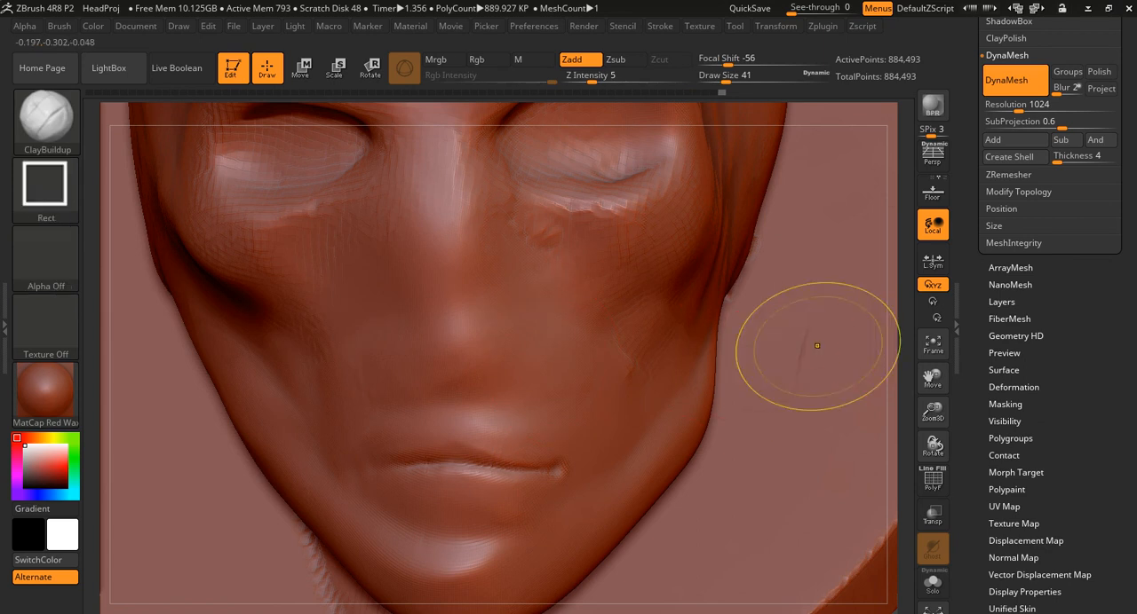
# - Carve the nostril under the nose tip with DamStandard at draw size 22
pyautogui.moveTo(904, 334)
pyautogui.mouseDown()
pyautogui.moveTo(925, 191)
pyautogui.moveTo(888, 286)
pyautogui.moveTo(897, 273)
pyautogui.moveTo(895, 316)
pyautogui.moveTo(874, 229)
pyautogui.moveTo(868, 252)
pyautogui.moveTo(821, 289)
pyautogui.moveTo(790, 284)
pyautogui.mouseUp()
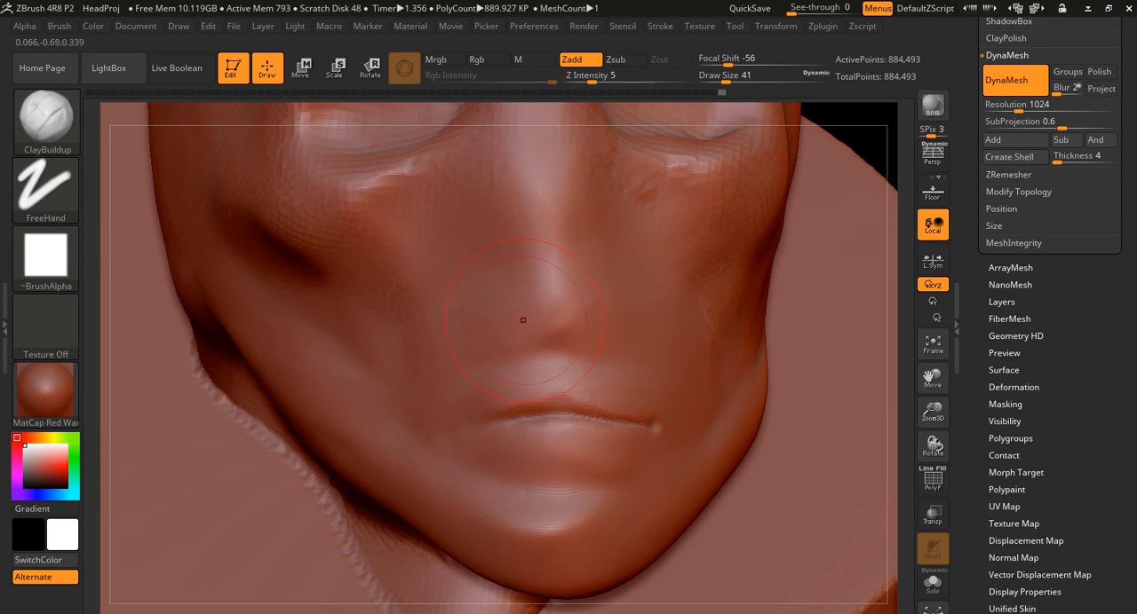
pyautogui.press('b')
pyautogui.press('d')
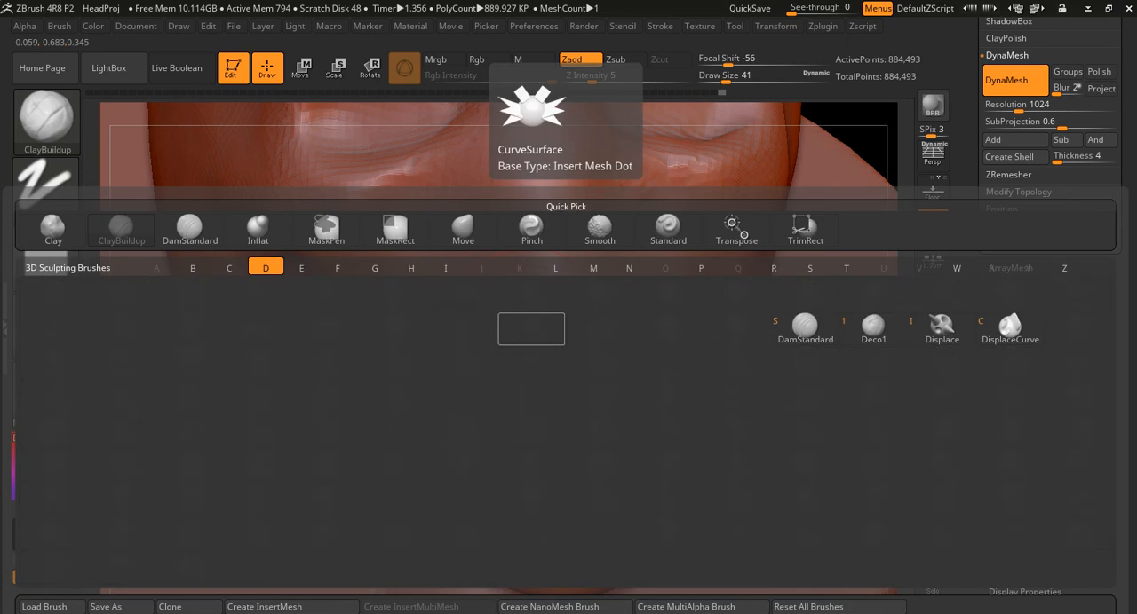
pyautogui.press('s')
pyautogui.press('s')
pyautogui.moveTo(520, 326); pyautogui.dragTo(514, 327)
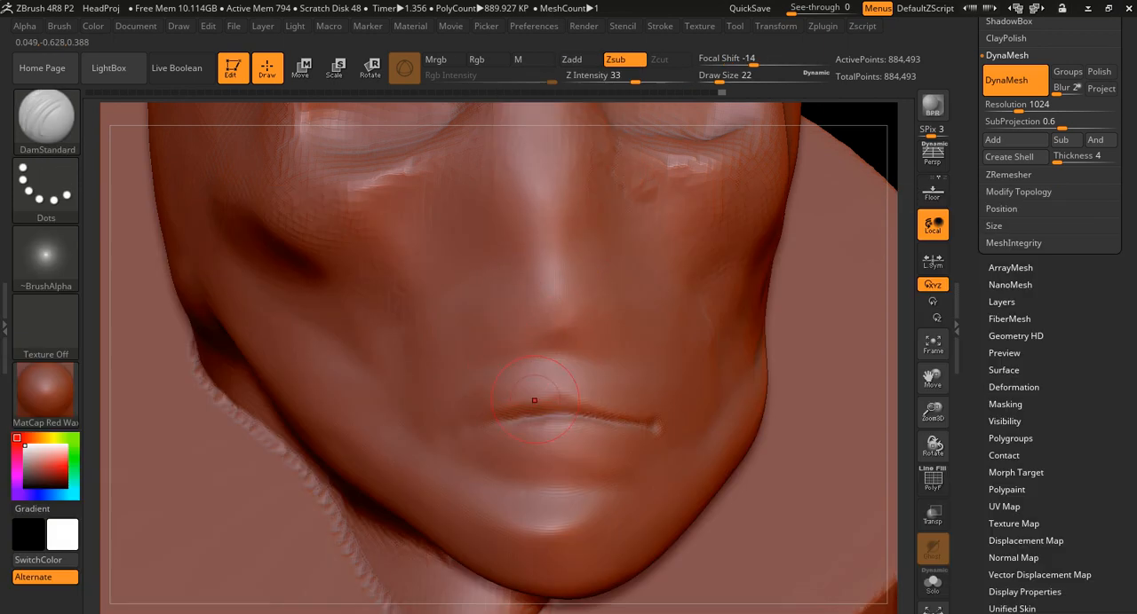
pyautogui.moveTo(550, 352)
pyautogui.keyDown('shift'); pyautogui.mouseDown()
pyautogui.moveTo(520, 330)
pyautogui.moveTo(533, 342)
pyautogui.mouseUp(); pyautogui.keyUp('shift')
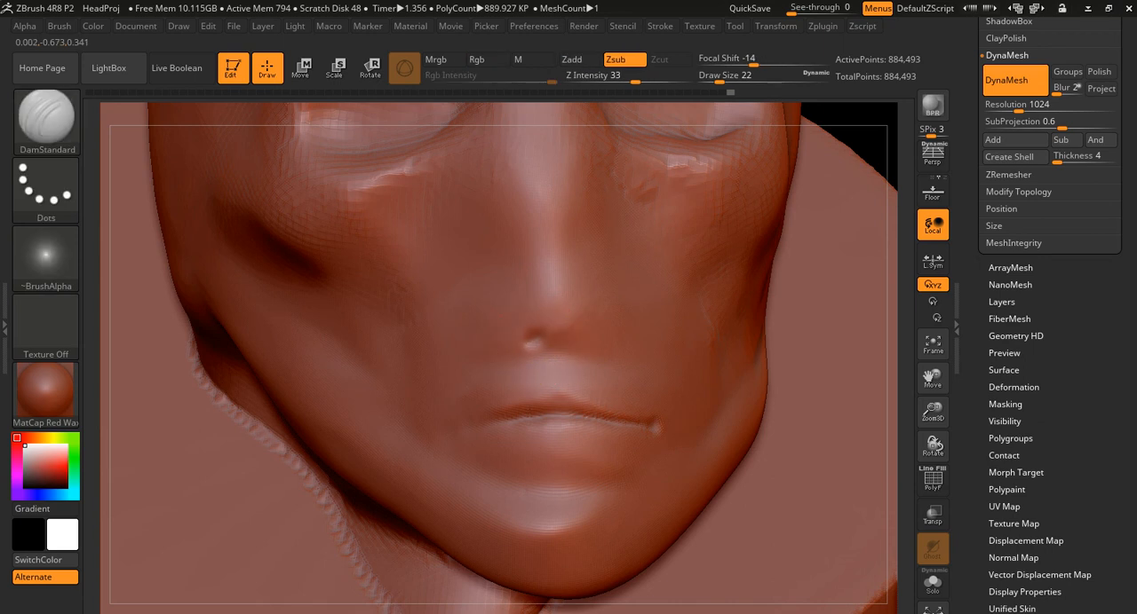
# - Examine the whole head and its disc base from the front, sides, top and back
pyautogui.press('f')
pyautogui.moveTo(786, 306)
pyautogui.mouseDown()
pyautogui.moveTo(586, 307)
pyautogui.moveTo(822, 317)
pyautogui.mouseUp()
pyautogui.keyDown('shift'); pyautogui.moveTo(558, 271); pyautogui.dragTo(537, 264); pyautogui.keyUp('shift')
pyautogui.press('s')
pyautogui.moveTo(799, 415)
pyautogui.mouseDown()
pyautogui.moveTo(784, 257)
pyautogui.moveTo(782, 409)
pyautogui.moveTo(784, 262)
pyautogui.moveTo(782, 354)
pyautogui.mouseUp()
pyautogui.moveTo(781, 354)
pyautogui.mouseDown()
pyautogui.moveTo(382, 270)
pyautogui.moveTo(389, 306)
pyautogui.moveTo(381, 261)
pyautogui.moveTo(452, 385)
pyautogui.mouseUp()
pyautogui.press('shift')
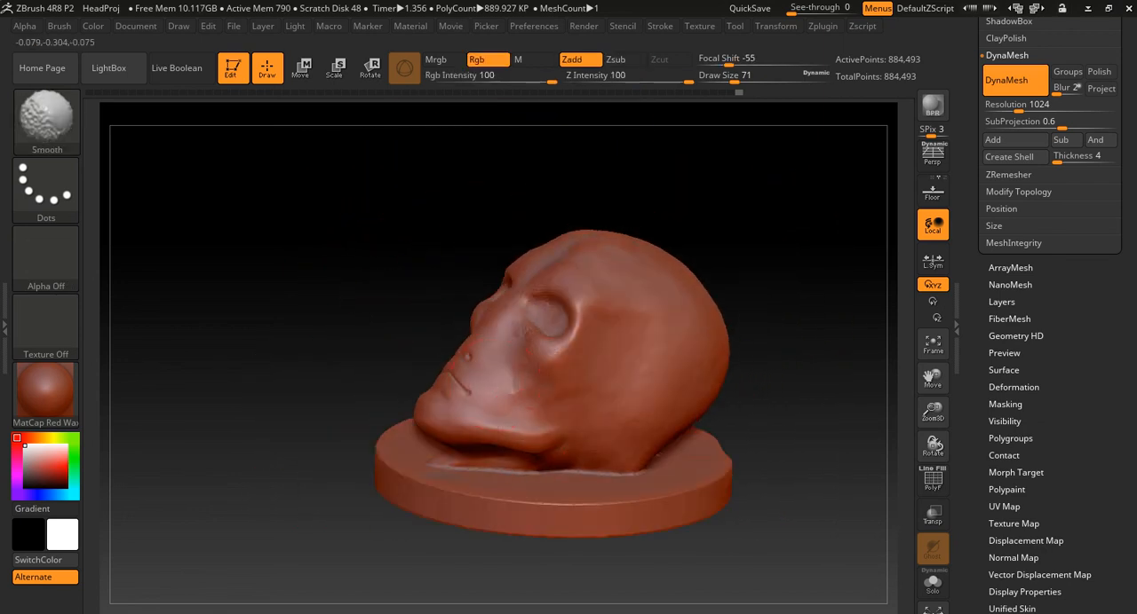
pyautogui.moveTo(329, 363); pyautogui.dragTo(470, 404)
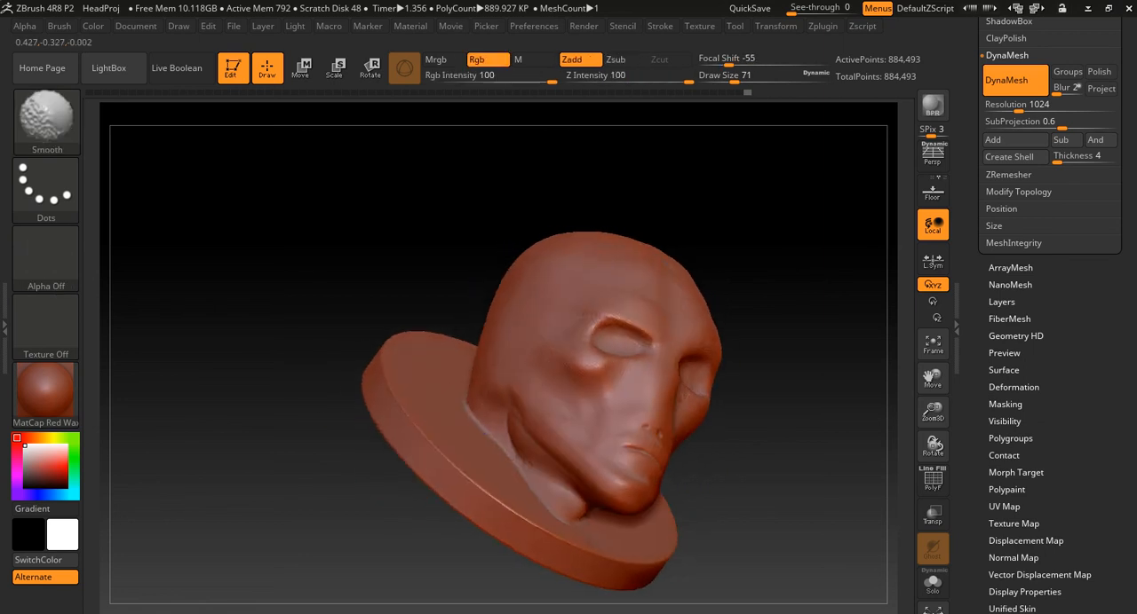
pyautogui.moveTo(730, 416); pyautogui.dragTo(716, 524)
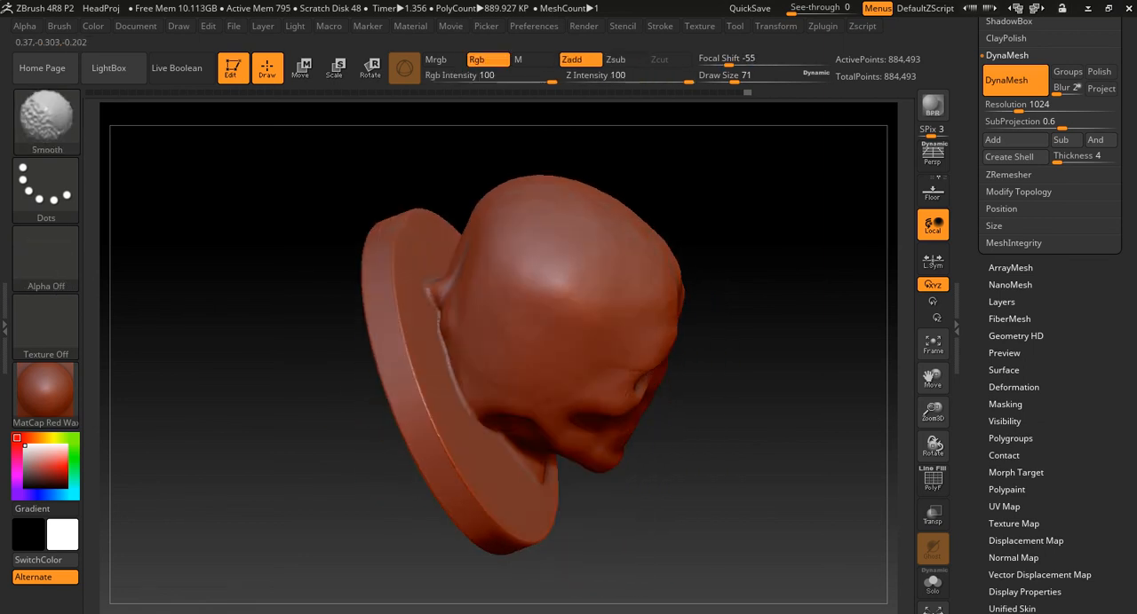
pyautogui.moveTo(313, 362); pyautogui.dragTo(311, 463)
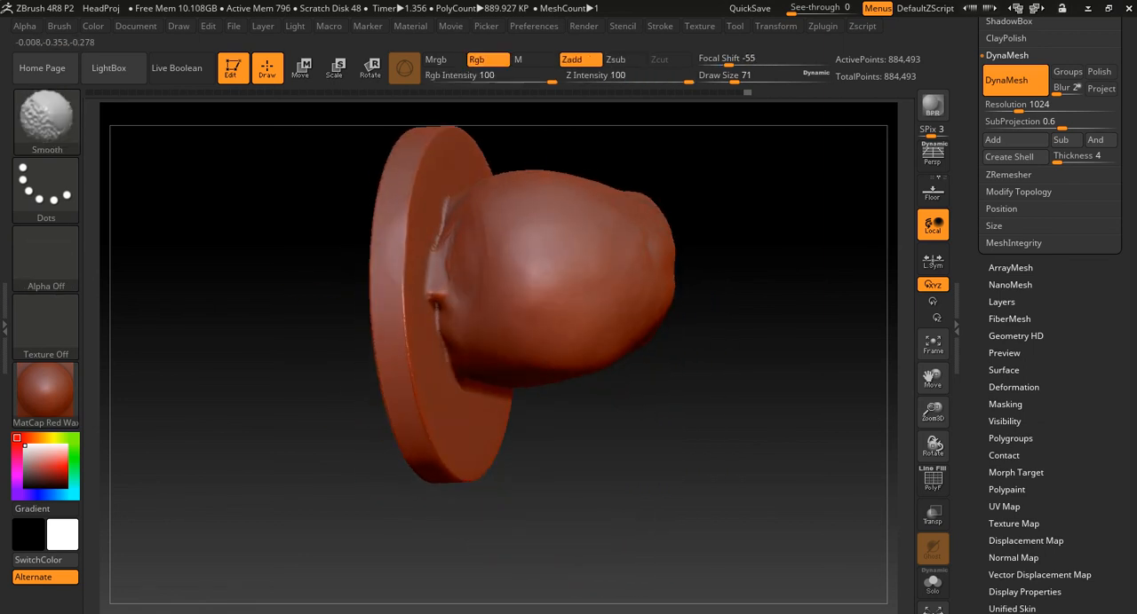
pyautogui.moveTo(634, 459); pyautogui.dragTo(647, 287)
pyautogui.moveTo(672, 193)
pyautogui.keyDown('alt'); pyautogui.mouseDown()
pyautogui.moveTo(713, 353)
pyautogui.moveTo(657, 346)
pyautogui.moveTo(648, 334)
pyautogui.mouseUp(); pyautogui.keyUp('alt')
pyautogui.keyDown('alt'); pyautogui.moveTo(621, 373); pyautogui.dragTo(803, 351); pyautogui.keyUp('alt')
pyautogui.moveTo(743, 302)
pyautogui.keyDown('alt'); pyautogui.mouseDown()
pyautogui.moveTo(662, 332)
pyautogui.moveTo(613, 312)
pyautogui.mouseUp(); pyautogui.keyUp('alt')
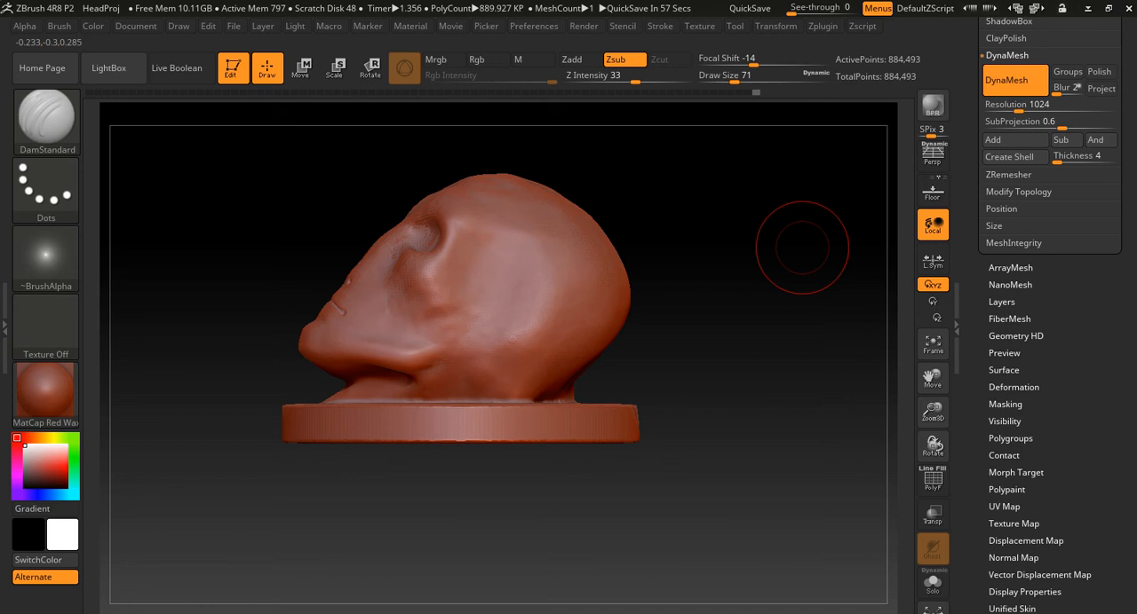
# - Trim the excess material behind the neck, just above the disc base, with TrimLasso in side view
pyautogui.moveTo(703, 347)
pyautogui.mouseDown()
pyautogui.moveTo(653, 342)
pyautogui.moveTo(670, 330)
pyautogui.moveTo(641, 338)
pyautogui.mouseUp()
pyautogui.keyDown('alt'); pyautogui.moveTo(711, 302); pyautogui.dragTo(837, 385); pyautogui.keyUp('alt')
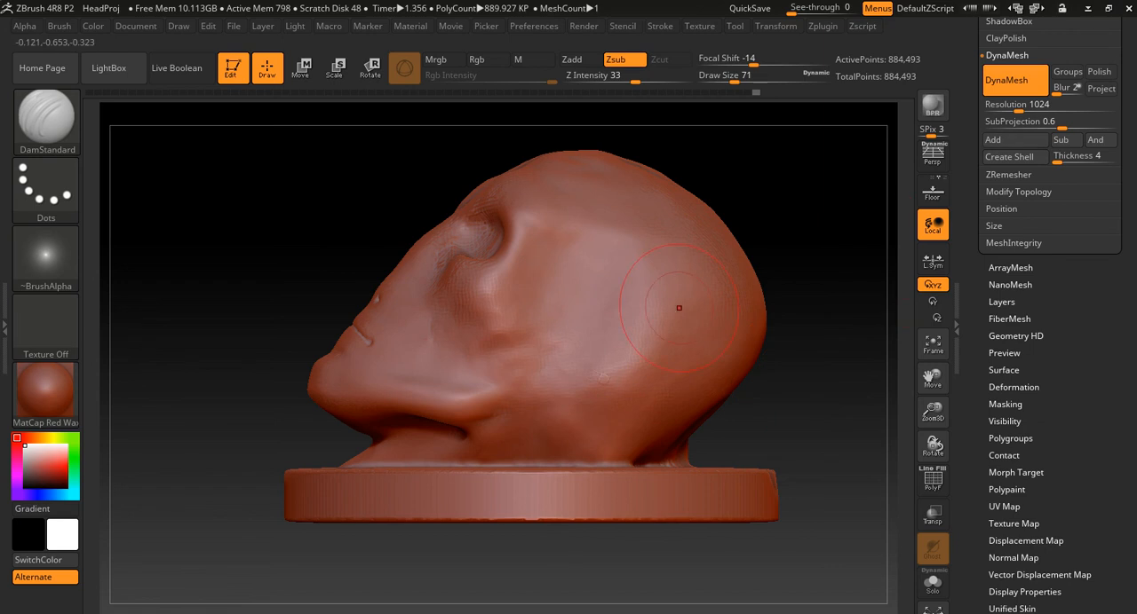
pyautogui.press('b')
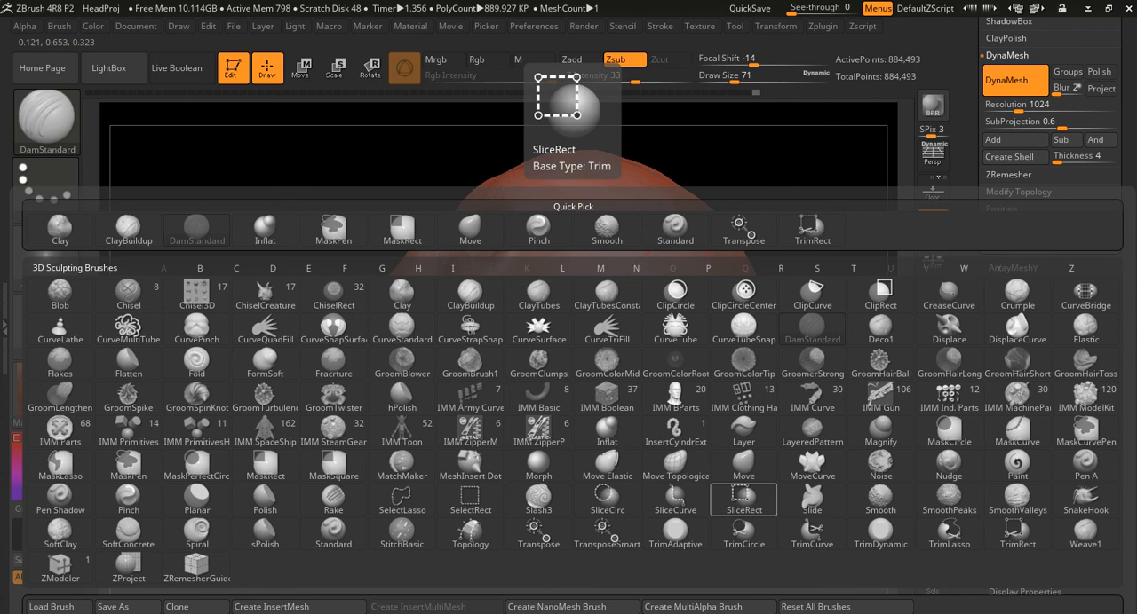
pyautogui.click(948, 532)
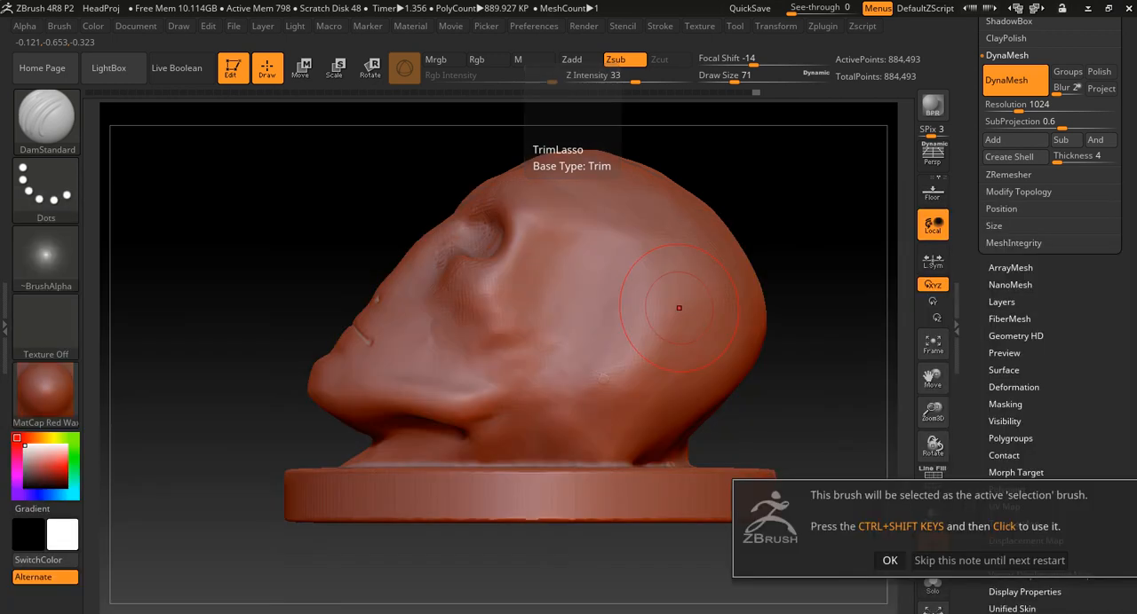
pyautogui.click(889, 561)
pyautogui.moveTo(743, 440)
pyautogui.keyDown('alt'); pyautogui.mouseDown()
pyautogui.moveTo(803, 435)
pyautogui.moveTo(646, 412)
pyautogui.moveTo(558, 413)
pyautogui.moveTo(519, 447)
pyautogui.moveTo(560, 462)
pyautogui.moveTo(681, 453)
pyautogui.mouseUp(); pyautogui.keyUp('alt')
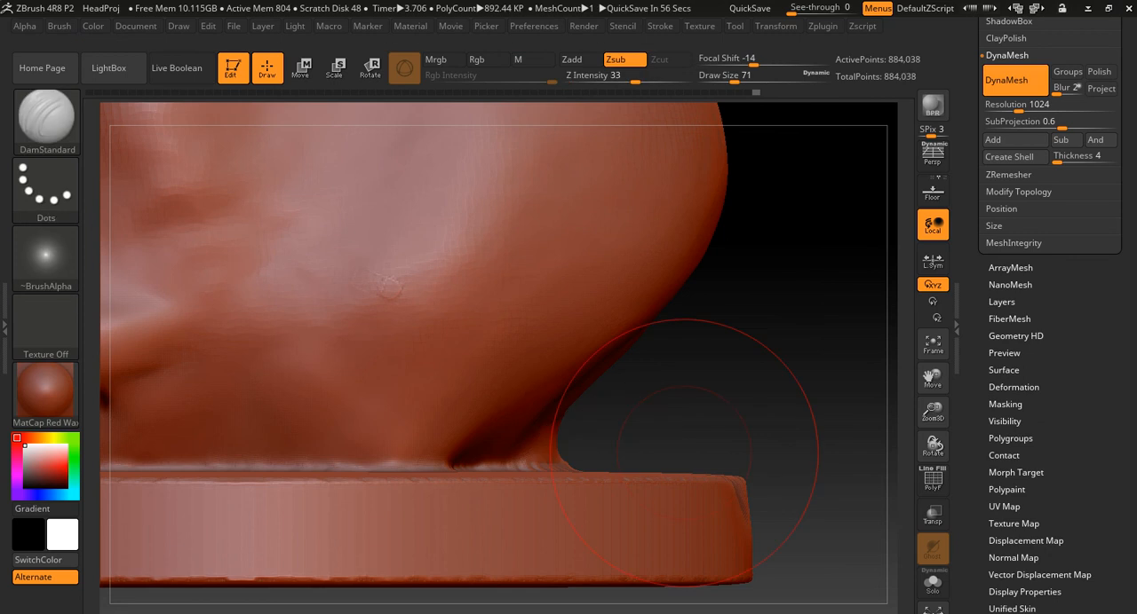
pyautogui.moveTo(539, 441)
pyautogui.keyDown('ctrl'); pyautogui.keyDown('shift'); pyautogui.mouseDown()
pyautogui.moveTo(660, 353)
pyautogui.moveTo(551, 461)
pyautogui.moveTo(675, 385)
pyautogui.moveTo(662, 310)
pyautogui.mouseUp(); pyautogui.keyUp('shift'); pyautogui.keyUp('ctrl')
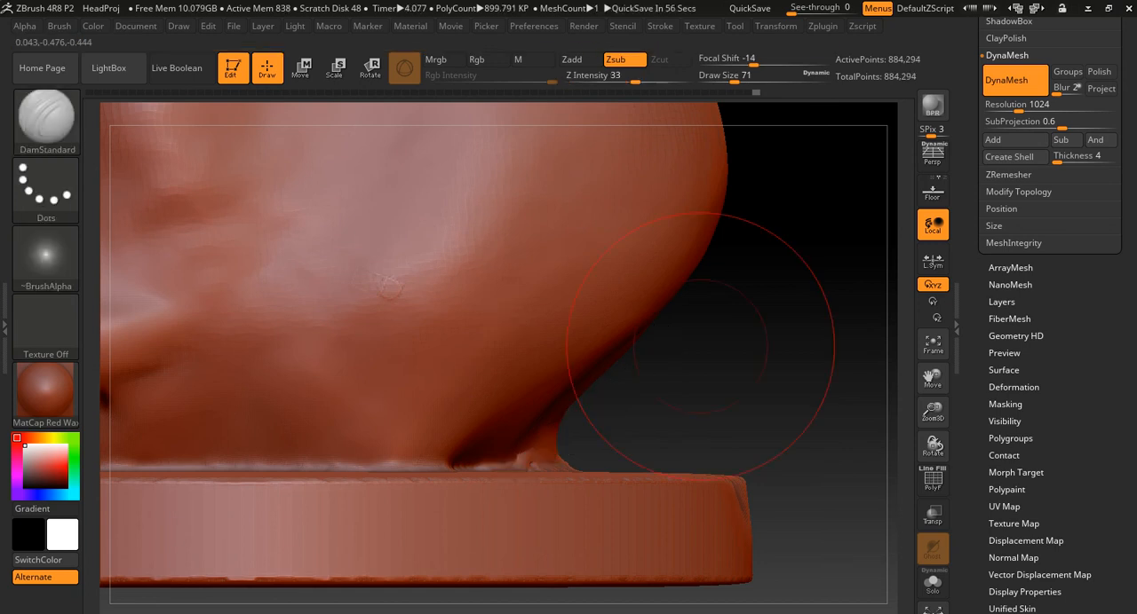
pyautogui.moveTo(394, 295)
pyautogui.mouseDown(button='right')
pyautogui.moveTo(401, 306)
pyautogui.moveTo(244, 307)
pyautogui.moveTo(402, 307)
pyautogui.mouseUp(button='right')
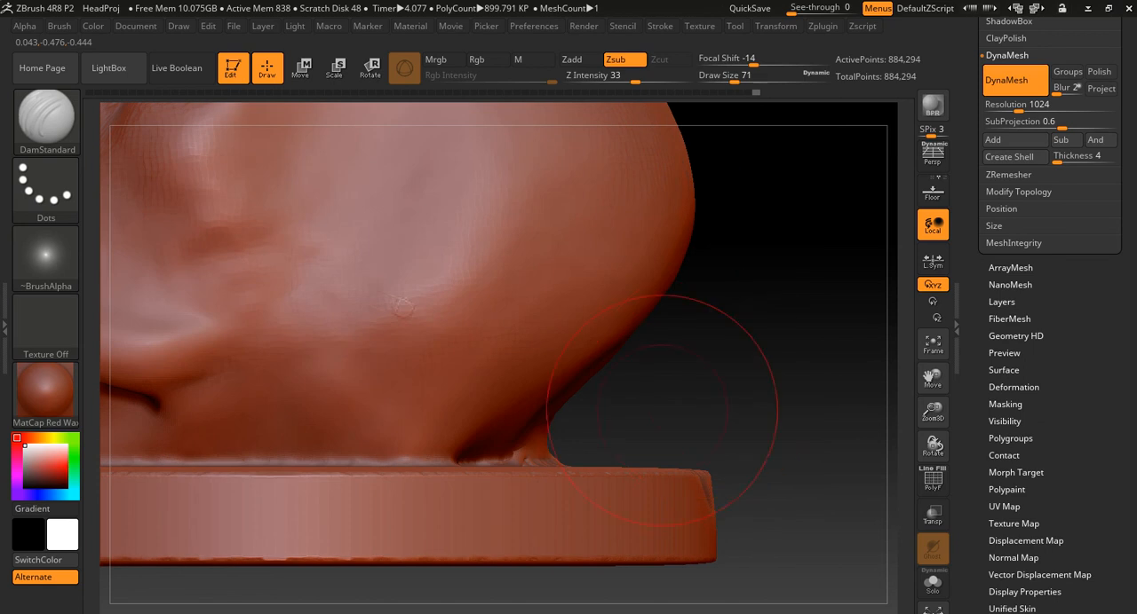
pyautogui.keyDown('ctrl'); pyautogui.moveTo(744, 317); pyautogui.dragTo(760, 435, button='right'); pyautogui.keyUp('ctrl')
pyautogui.moveTo(553, 538); pyautogui.dragTo(693, 535, button='right')
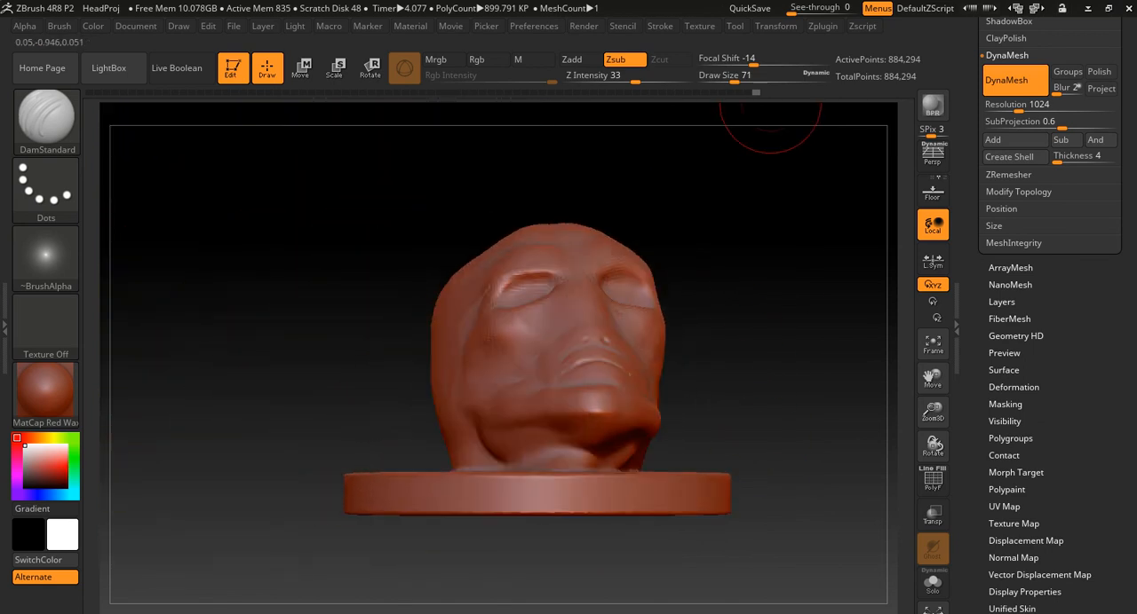
# - Save the project in the scenes folder under the new name HeadProj2.zpr
pyautogui.hotkey('ctrl', 's')
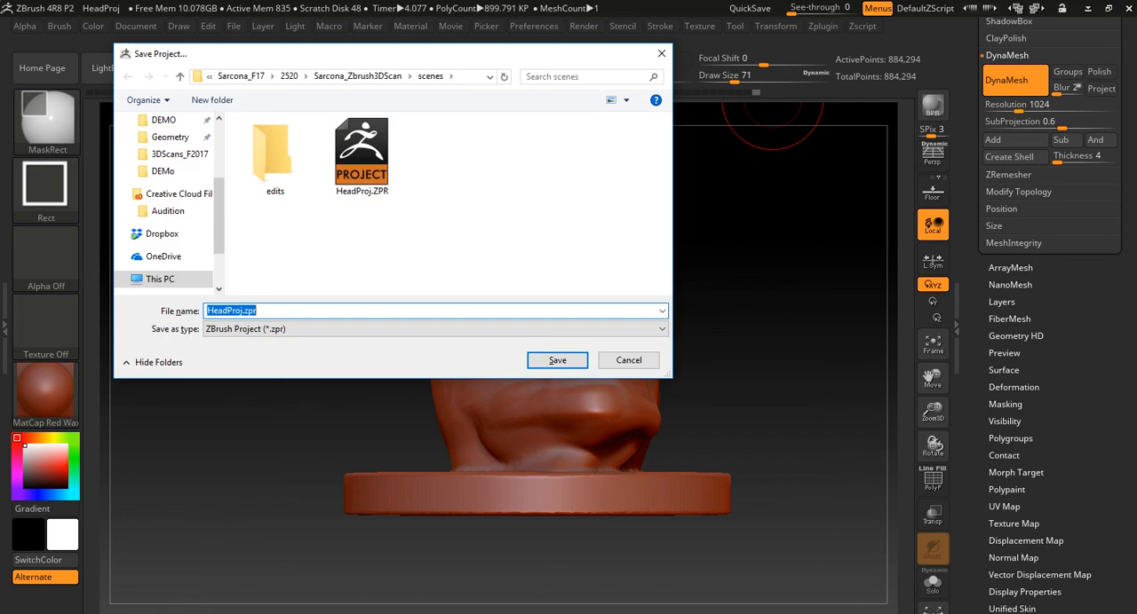
pyautogui.click(257, 311)
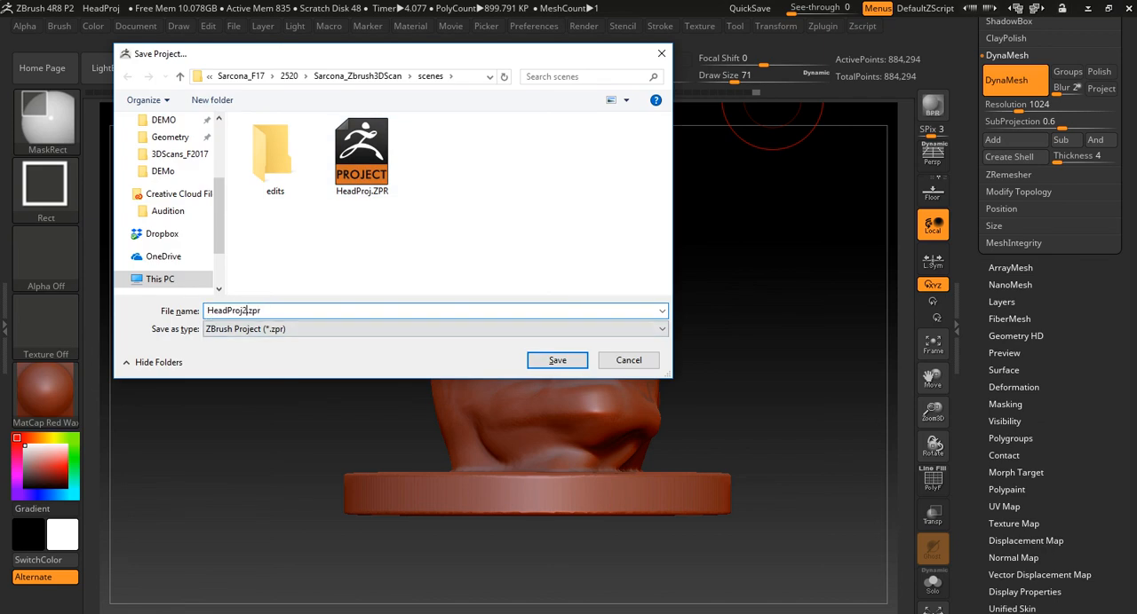
pyautogui.write('2')
pyautogui.press('Return')
pyautogui.moveTo(728, 273)
pyautogui.mouseDown(button='right')
pyautogui.moveTo(761, 274)
pyautogui.moveTo(761, 286)
pyautogui.moveTo(761, 264)
pyautogui.moveTo(820, 297)
pyautogui.mouseUp(button='right')
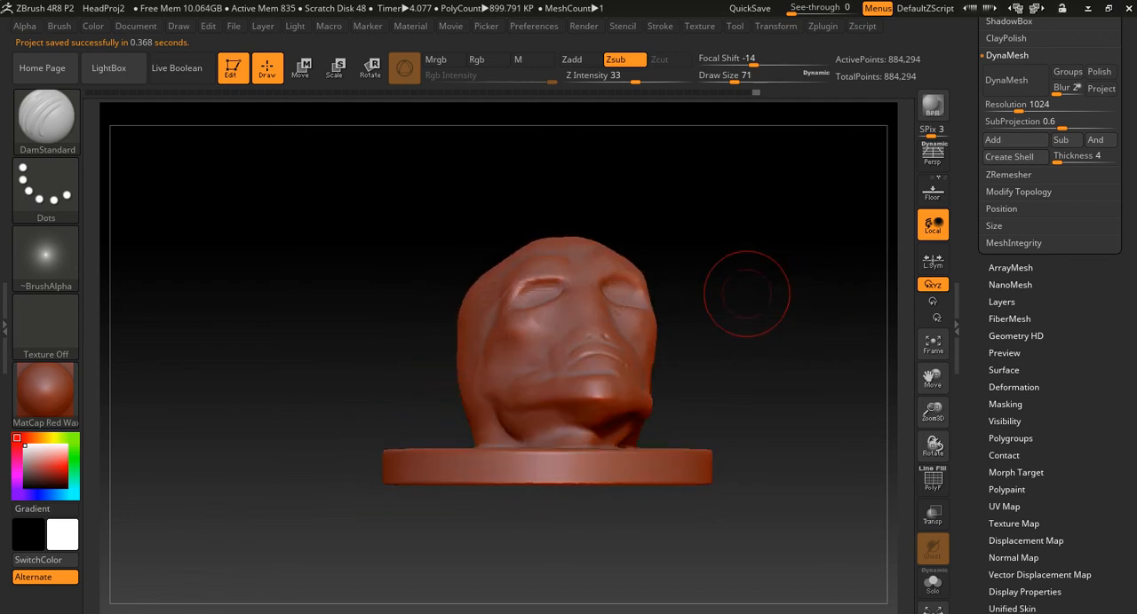
pyautogui.moveTo(734, 279)
pyautogui.mouseDown(button='right')
pyautogui.moveTo(744, 409)
pyautogui.moveTo(736, 286)
pyautogui.moveTo(755, 264)
pyautogui.moveTo(749, 210)
pyautogui.moveTo(763, 372)
pyautogui.mouseUp(button='right')
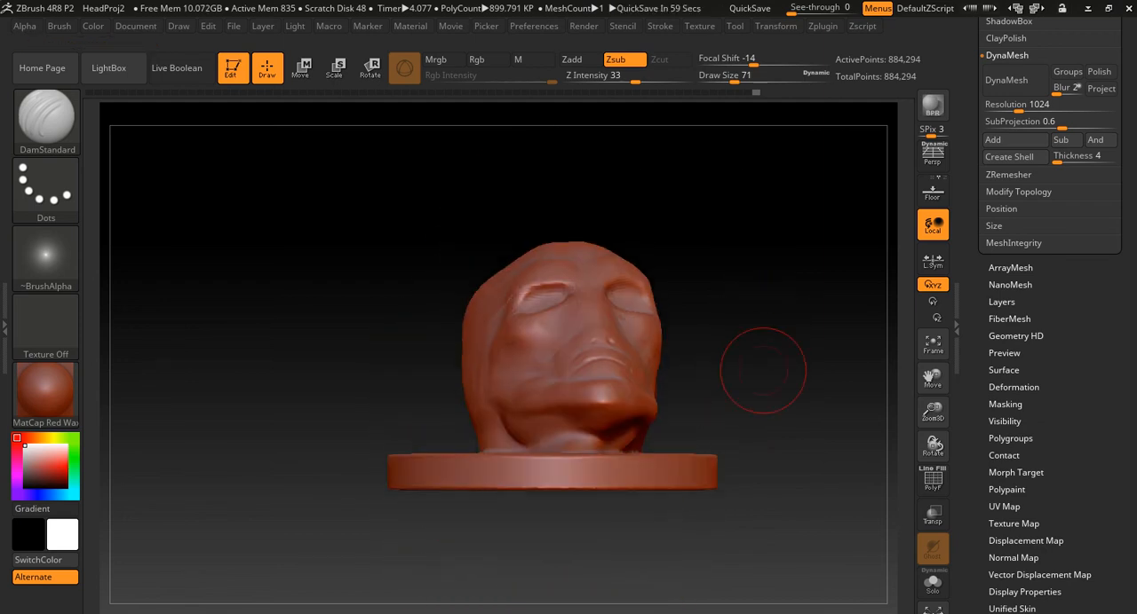